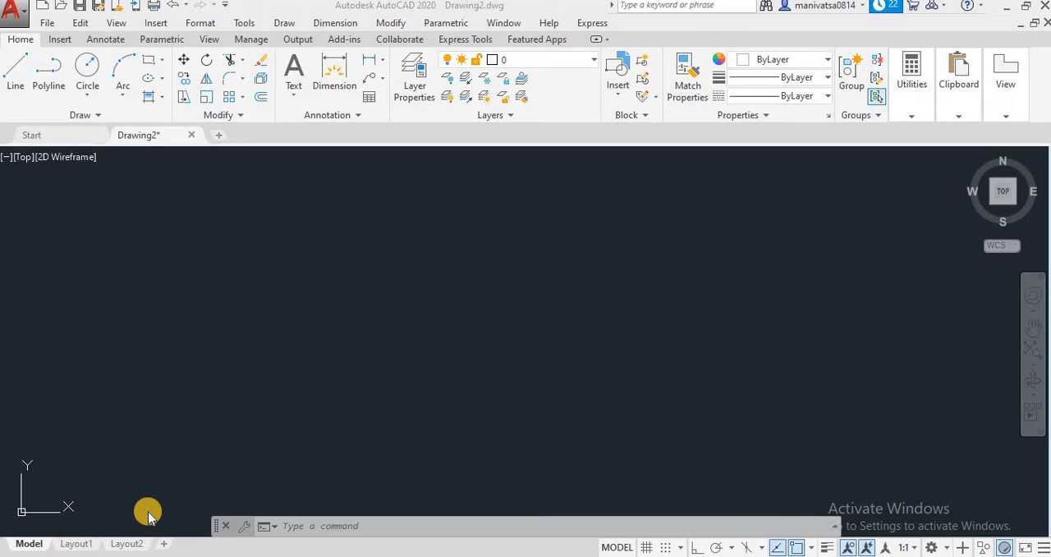
Draw a rectangle of arbitrary size in the empty drawing area by picking two opposite corners
left_click(186, 206)
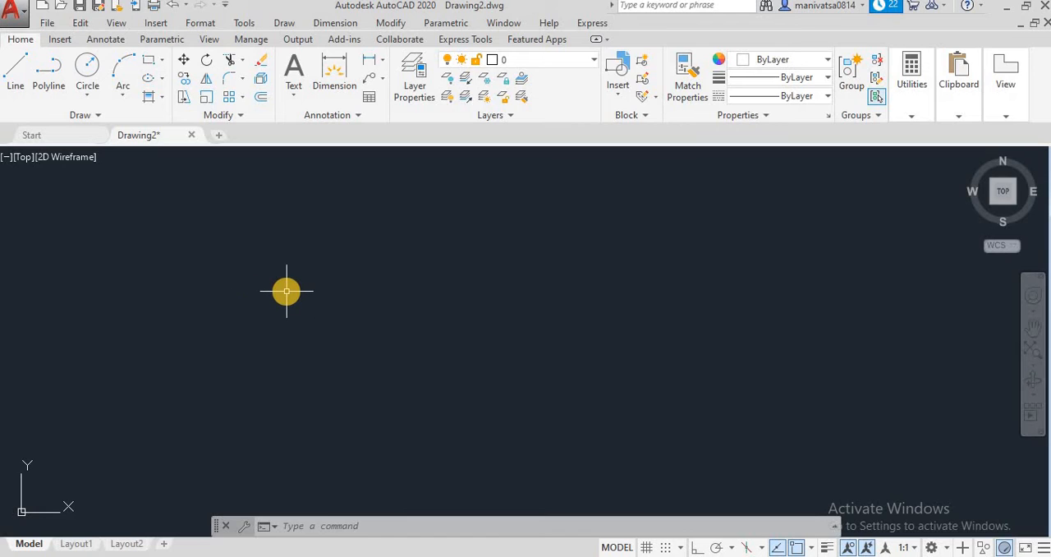
left_click(148, 69)
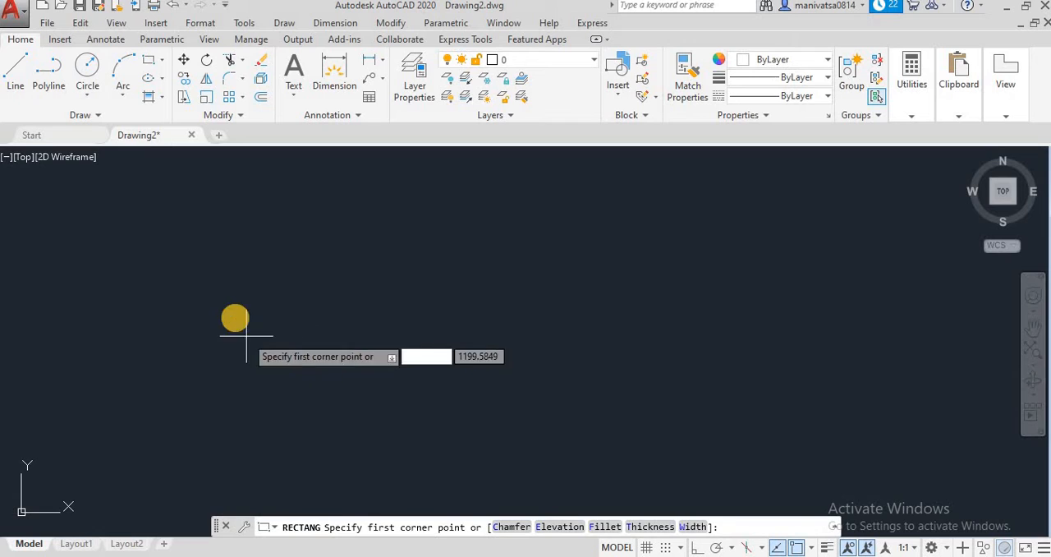
left_click(235, 316)
left_click(465, 446)
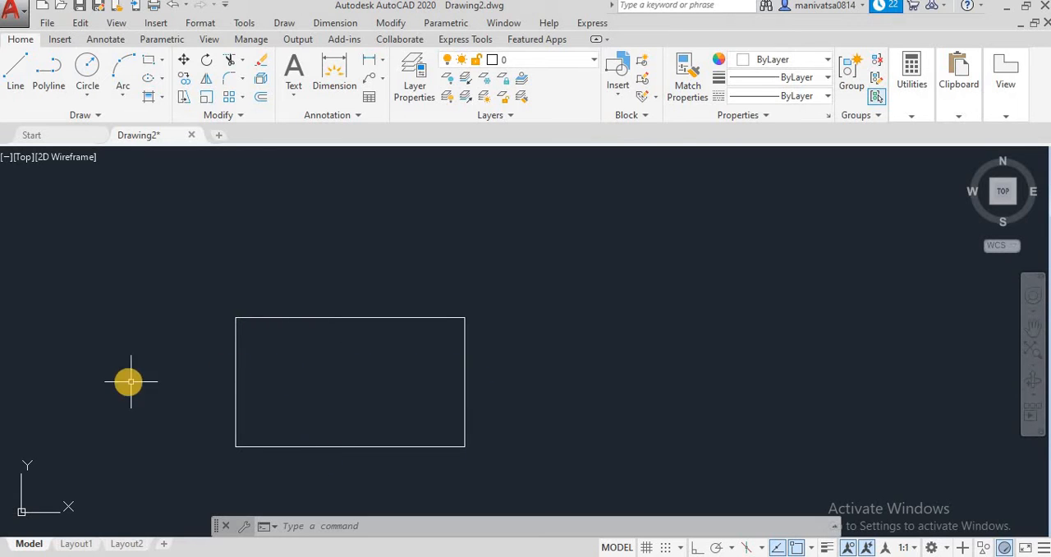
Erase the freehand rectangle from the drawing
left_click(553, 457)
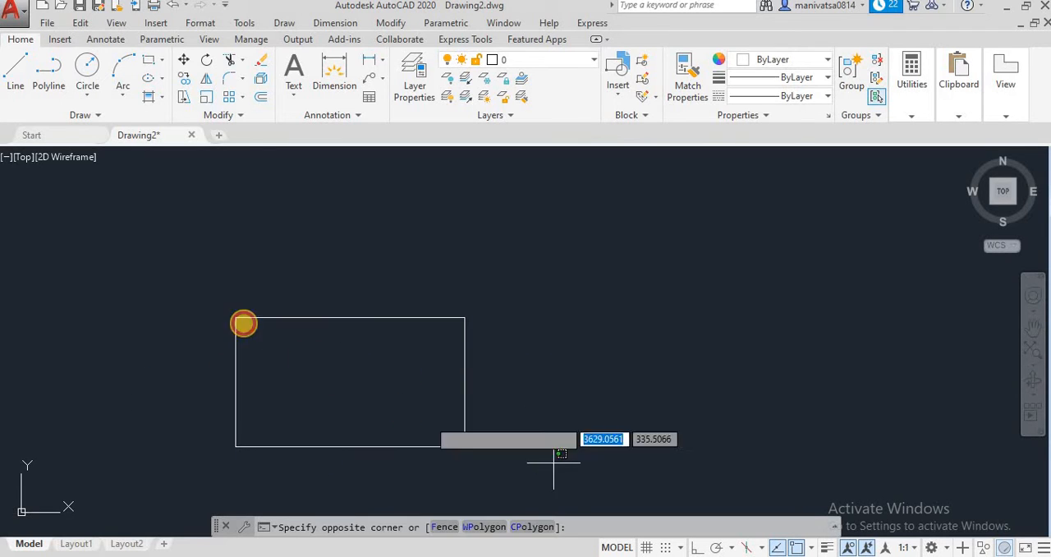
left_click(199, 305)
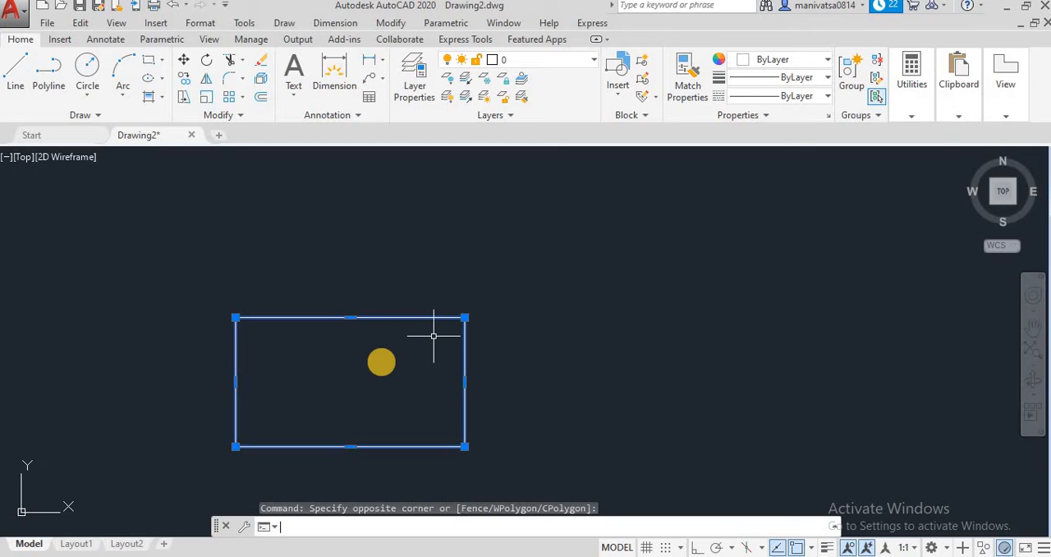
key("Delete")
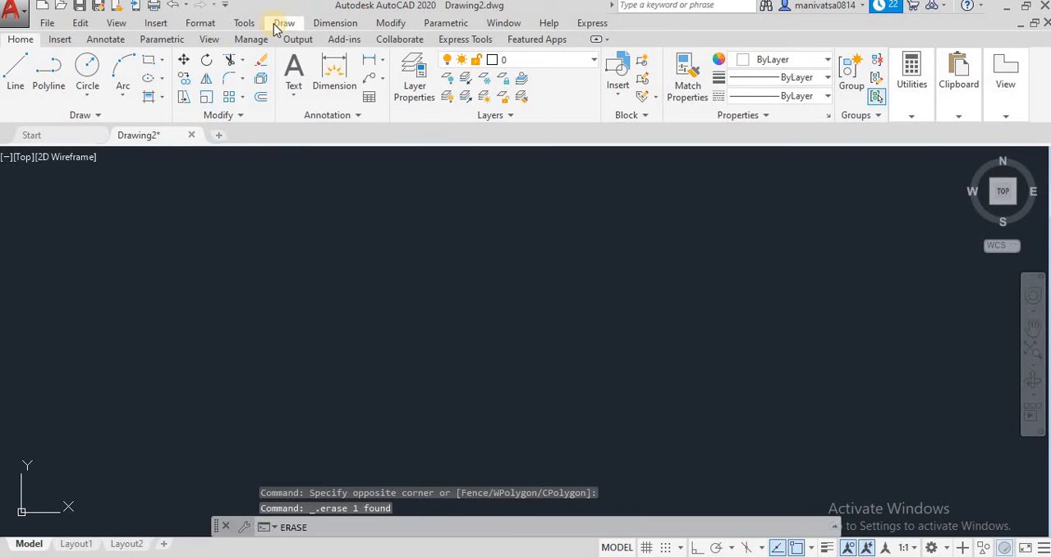
left_click(283, 23)
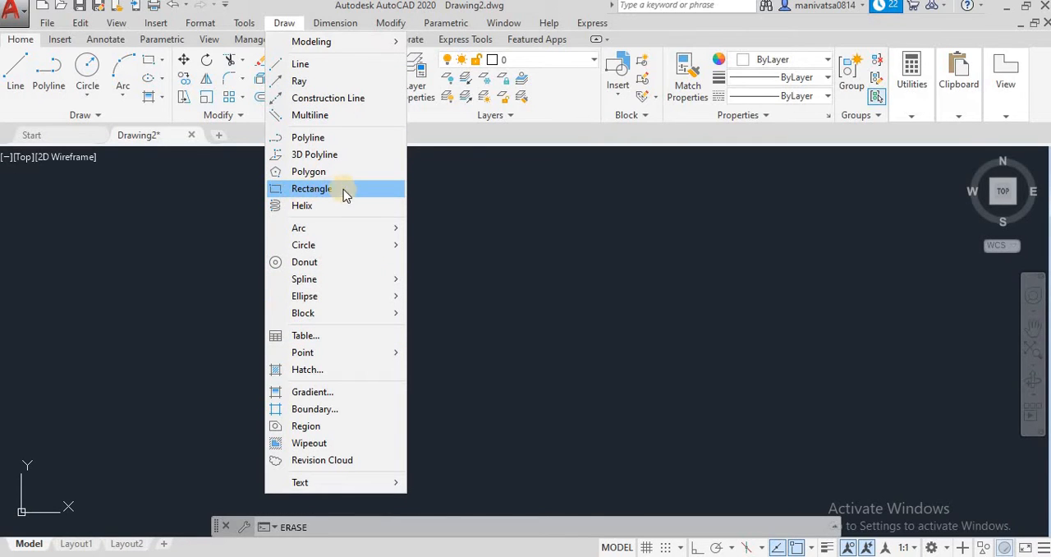
left_click(460, 142)
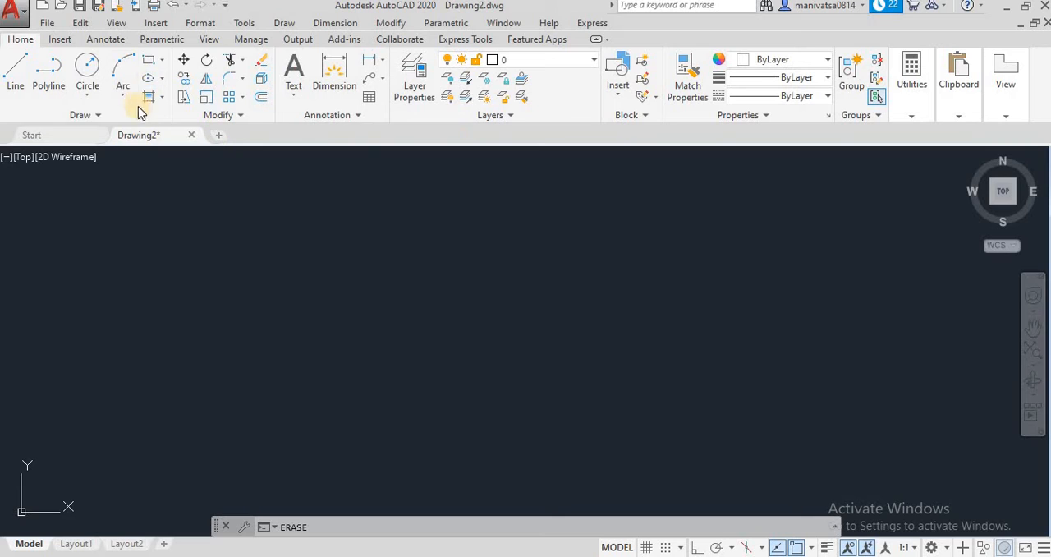
left_click(161, 63)
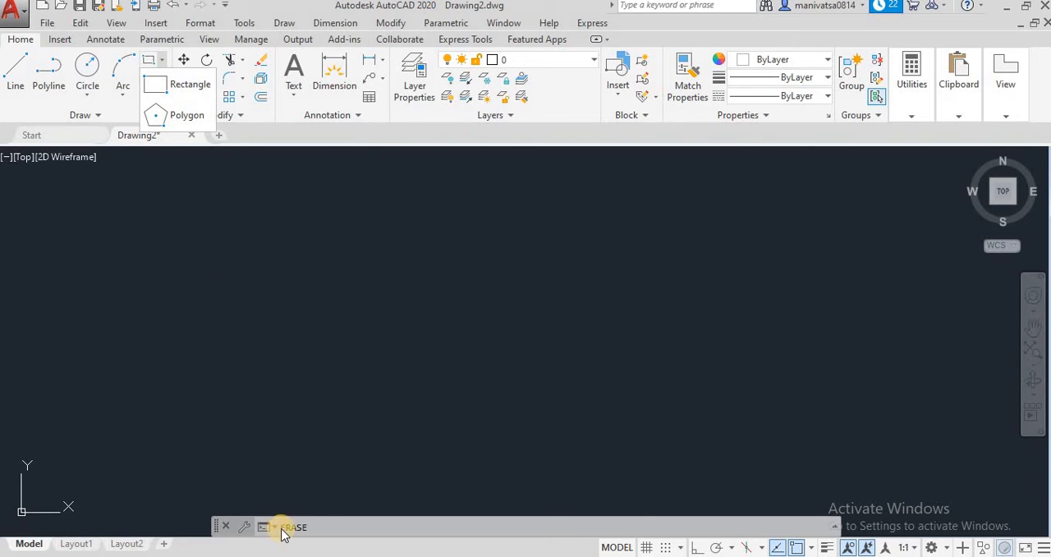
Draw a rectangle 100 units long and 50 units high from a freely picked first corner, using the REC command
left_click(312, 530)
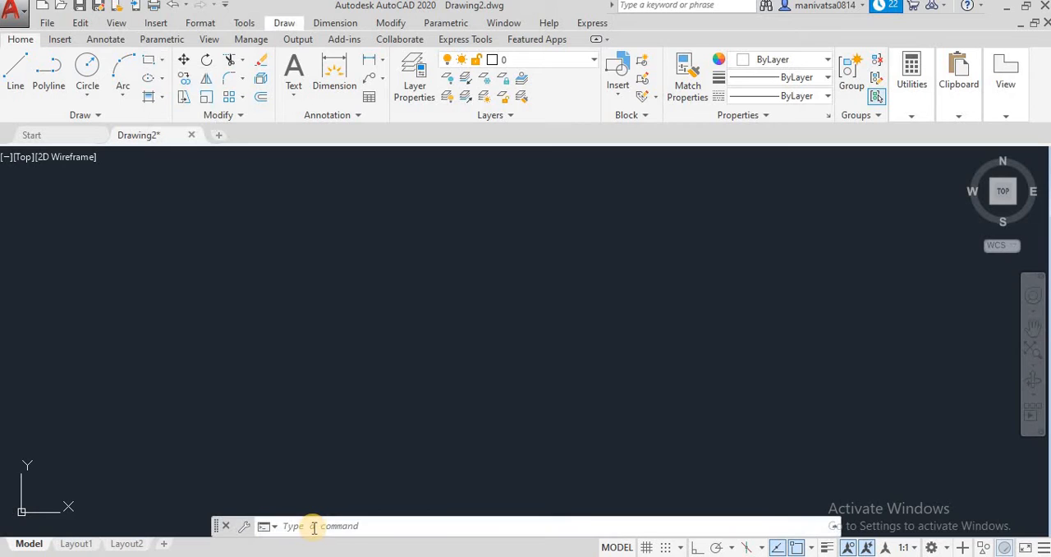
type("re")
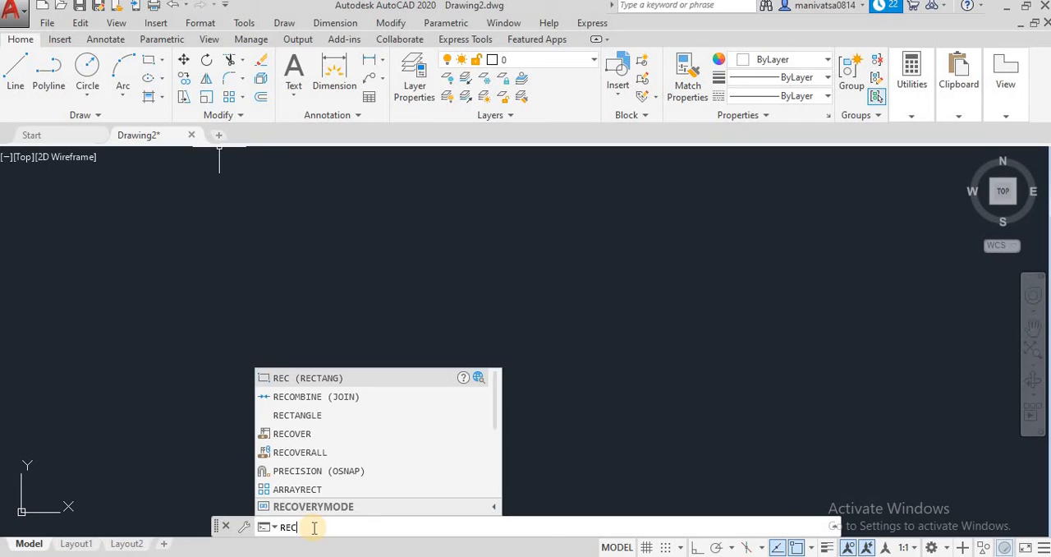
key("Return")
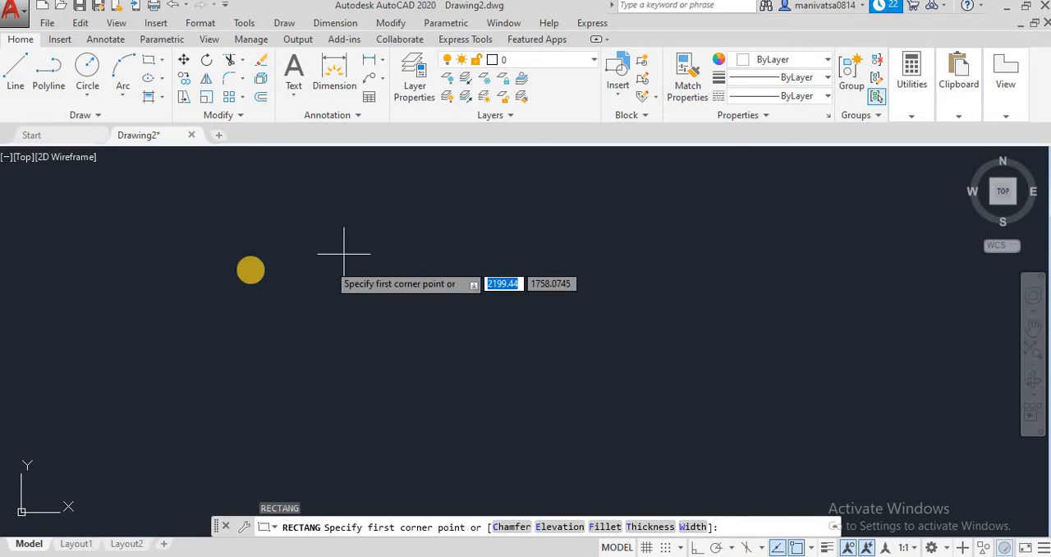
left_click(250, 252)
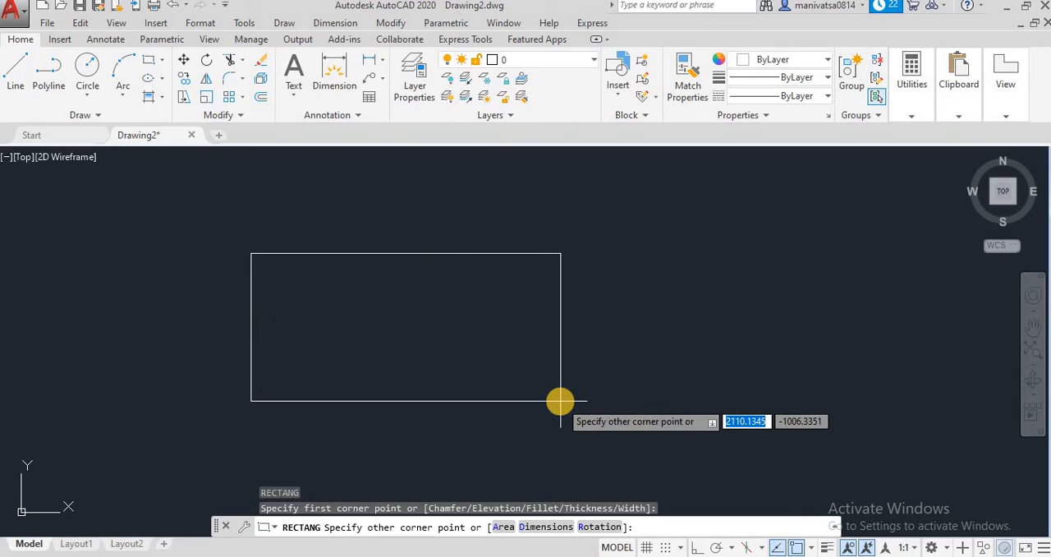
type("100")
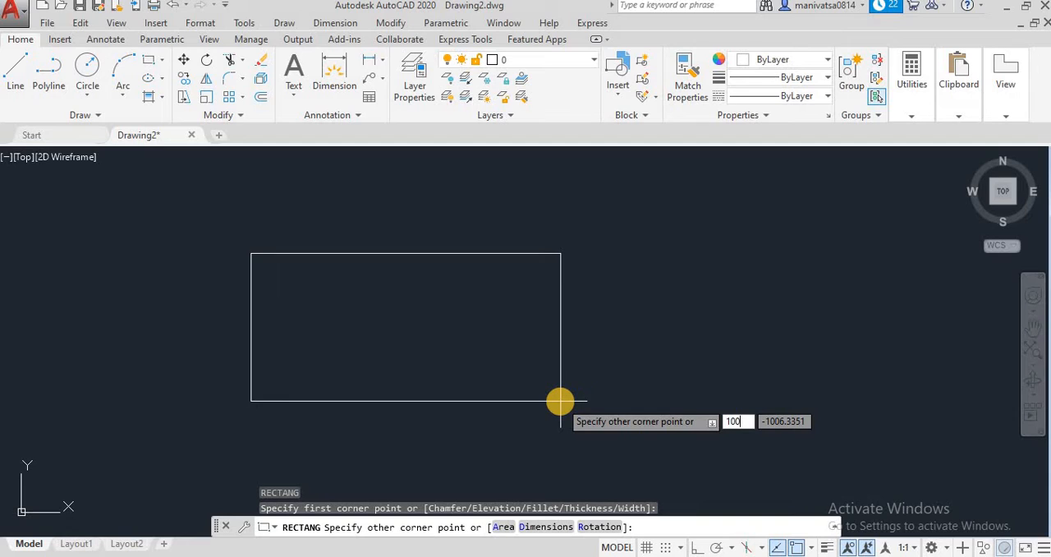
key("Tab")
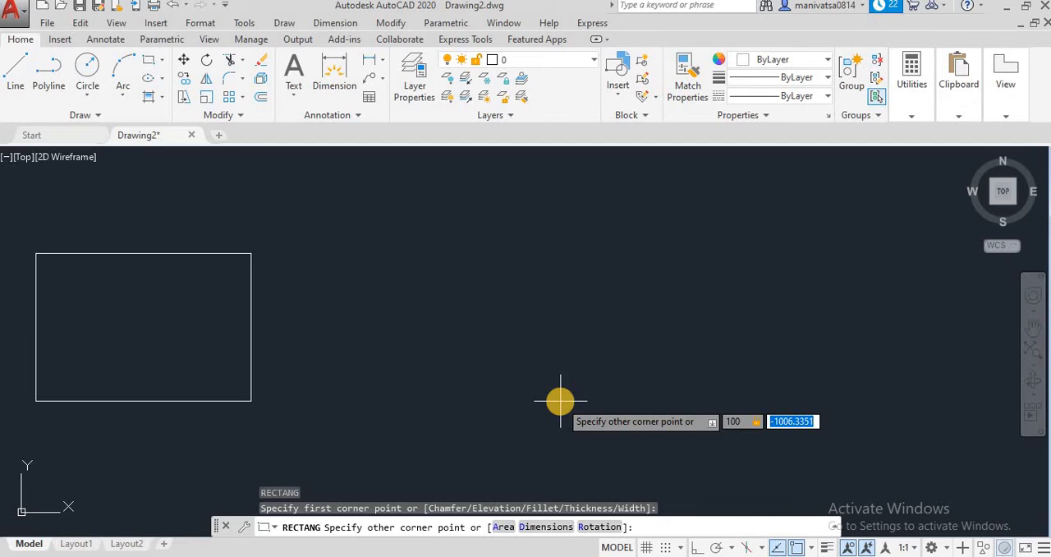
type("50")
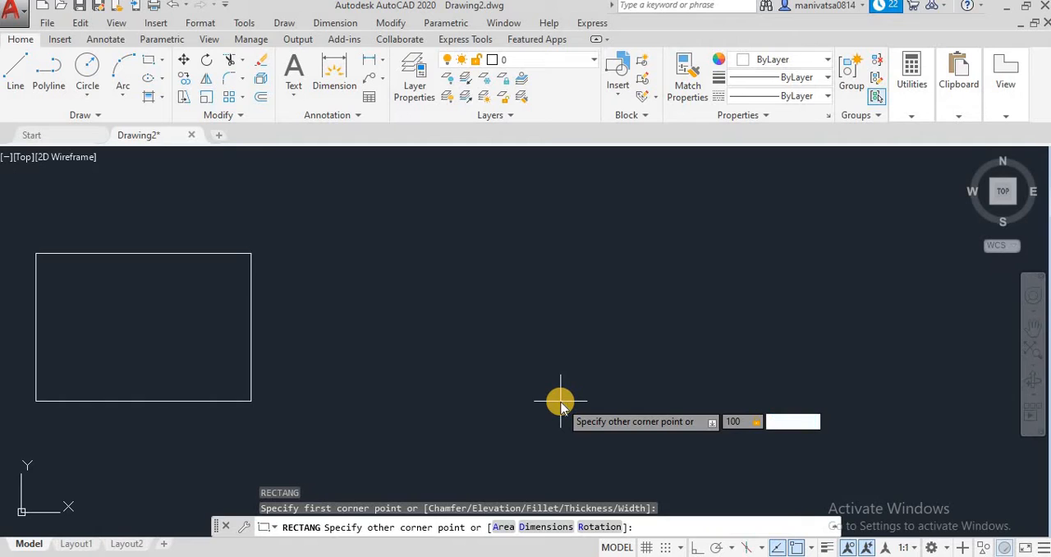
key("Return")
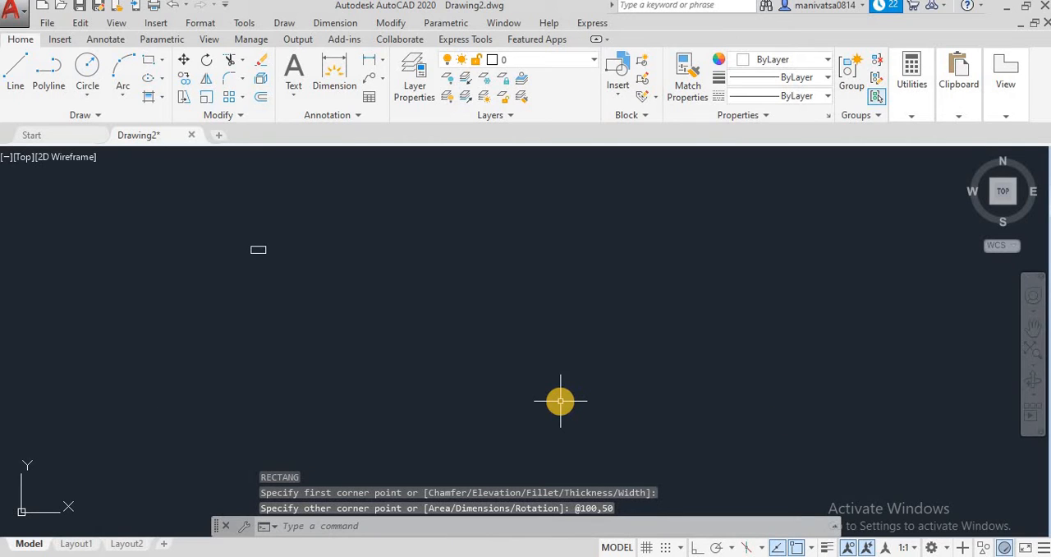
Examine the newly drawn 100 by 50 rectangle up close
scroll(281, 273, "up", 5)
scroll(246, 259, "down", 5)
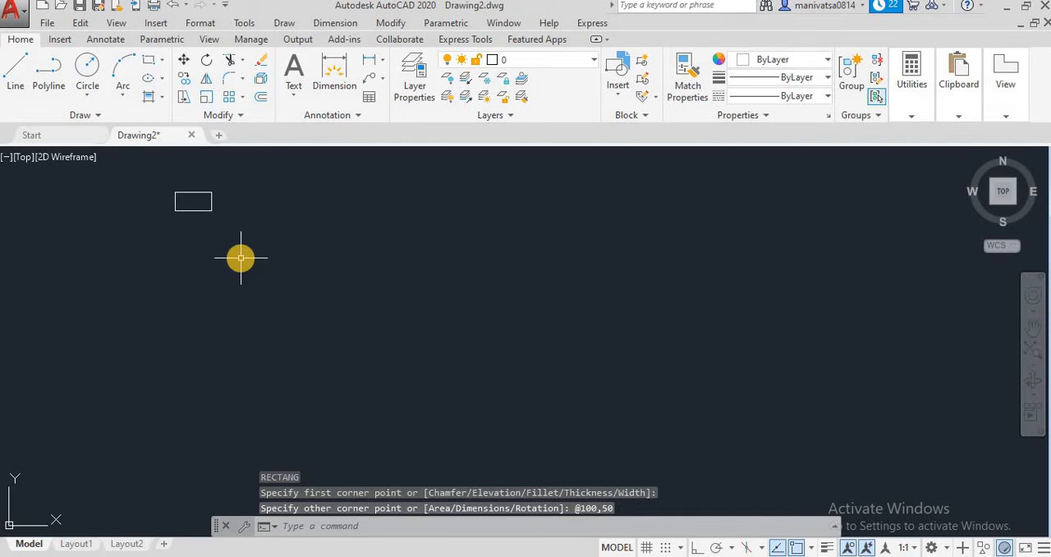
middle_click_drag(291, 254, 579, 459)
scroll(566, 402, "up", 4)
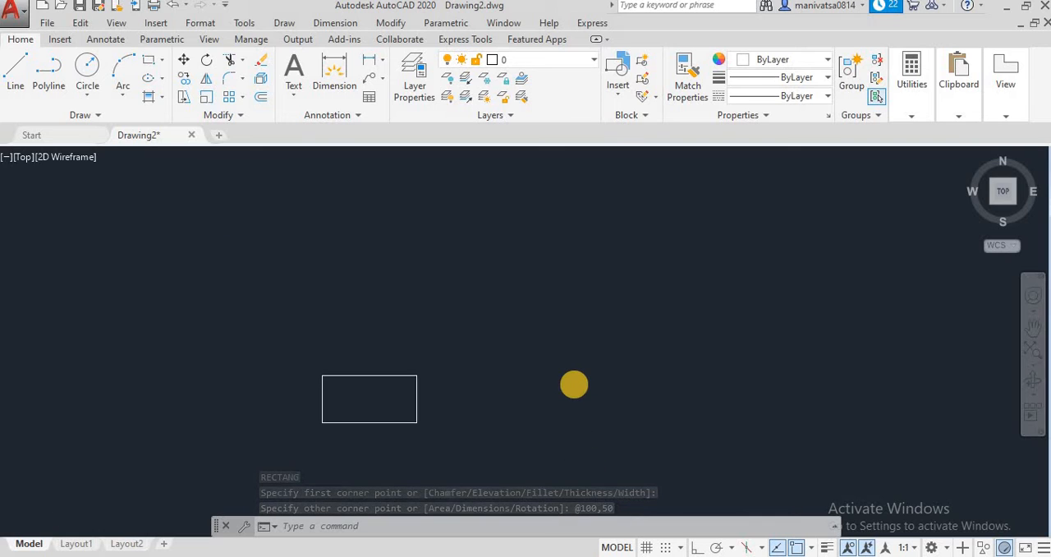
scroll(574, 382, "up", 2)
middle_click_drag(304, 383, 513, 263)
scroll(513, 263, "up", 2)
scroll(514, 263, "up", 2)
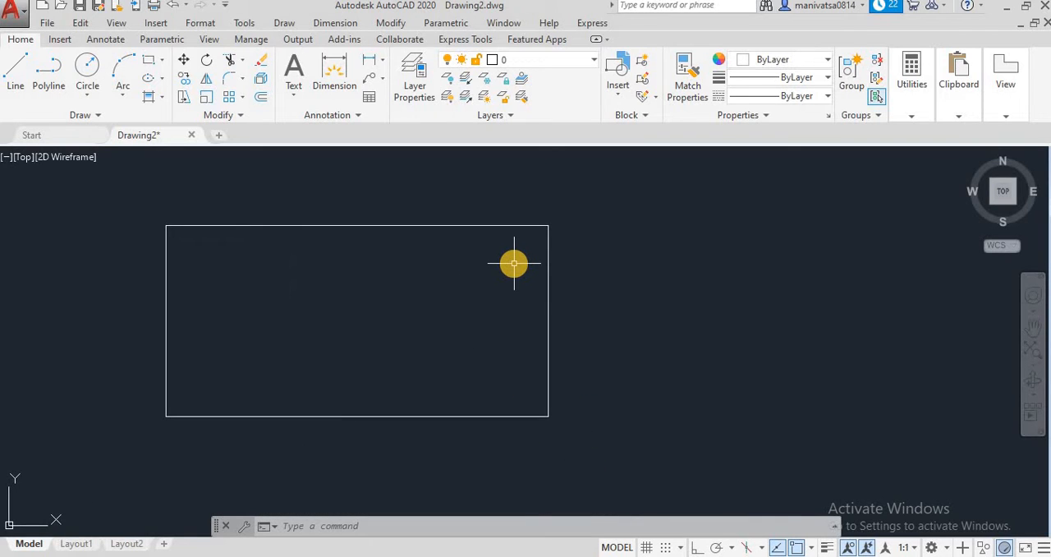
Erase the 100 by 50 rectangle from the drawing
left_click(638, 427)
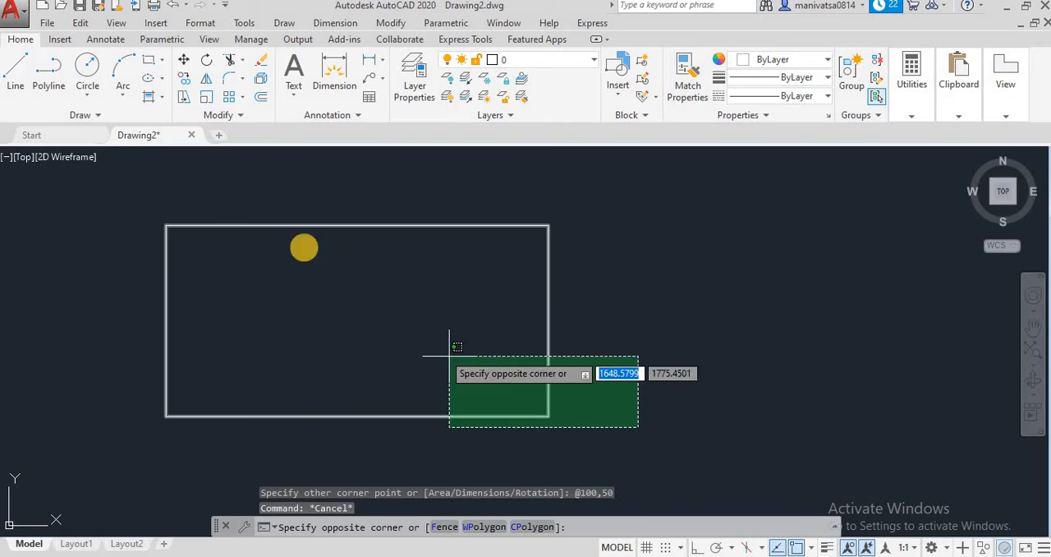
left_click(75, 179)
key("Delete")
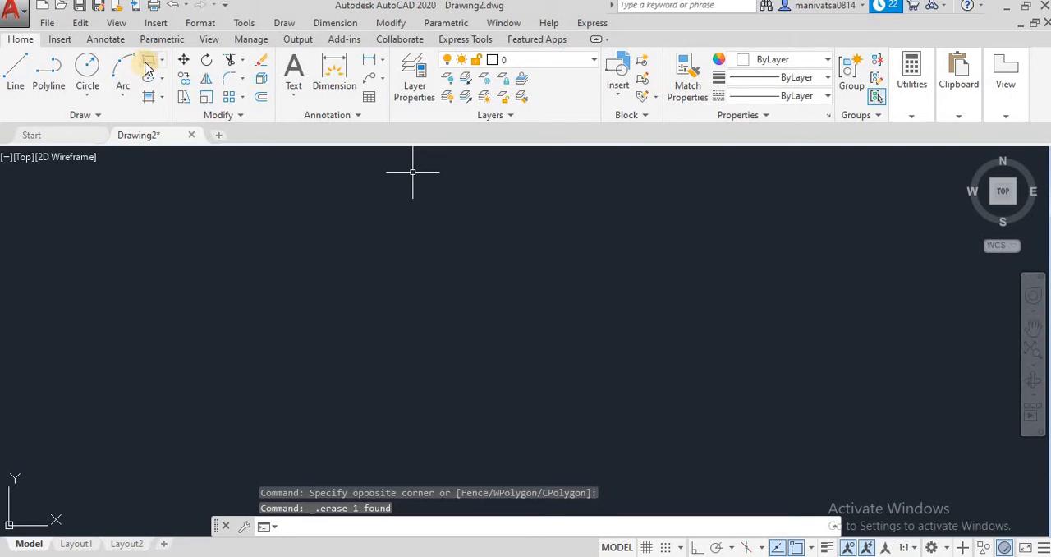
type("r")
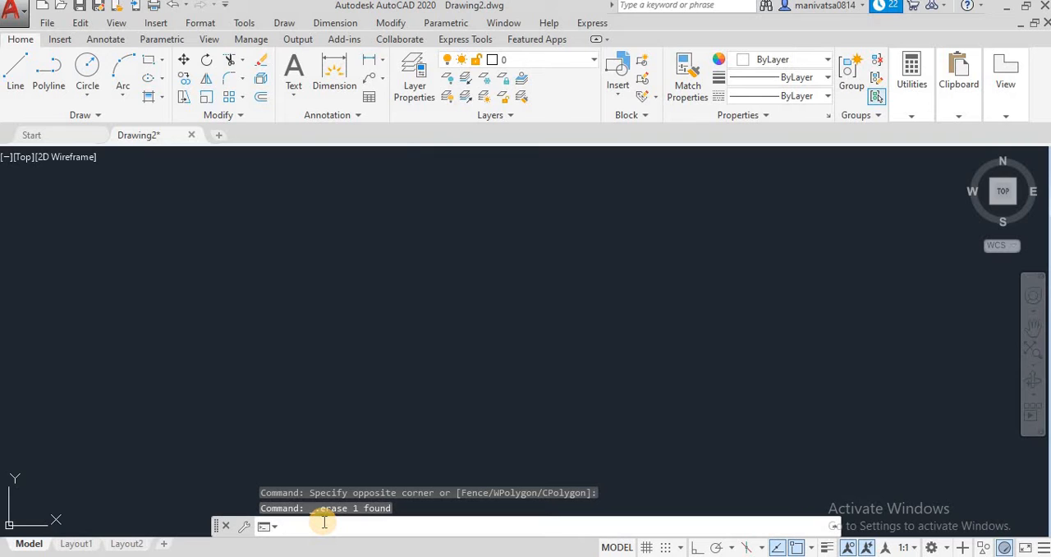
type("ec")
key("Return")
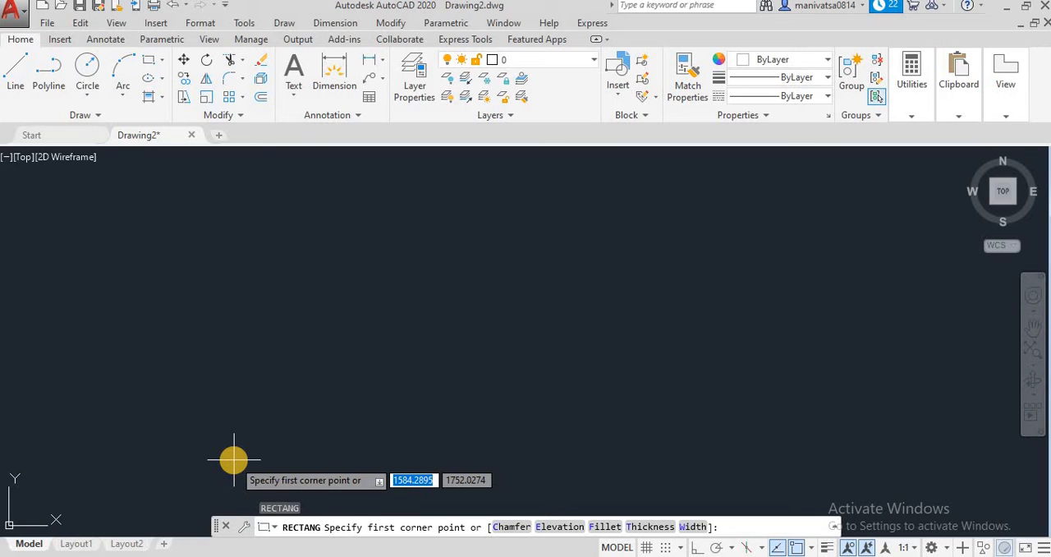
type("@")
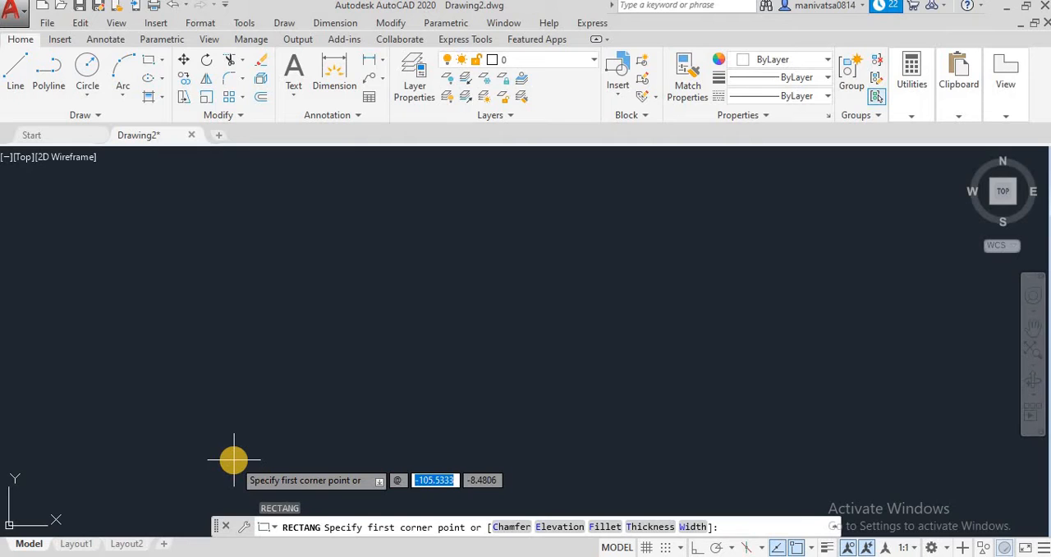
type("0")
key("Tab")
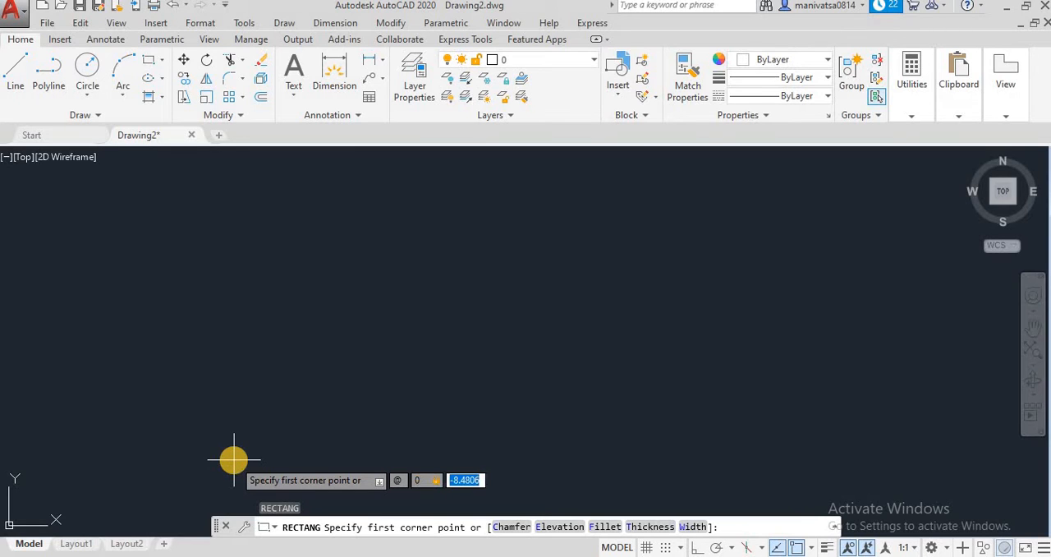
type("0")
key("Return")
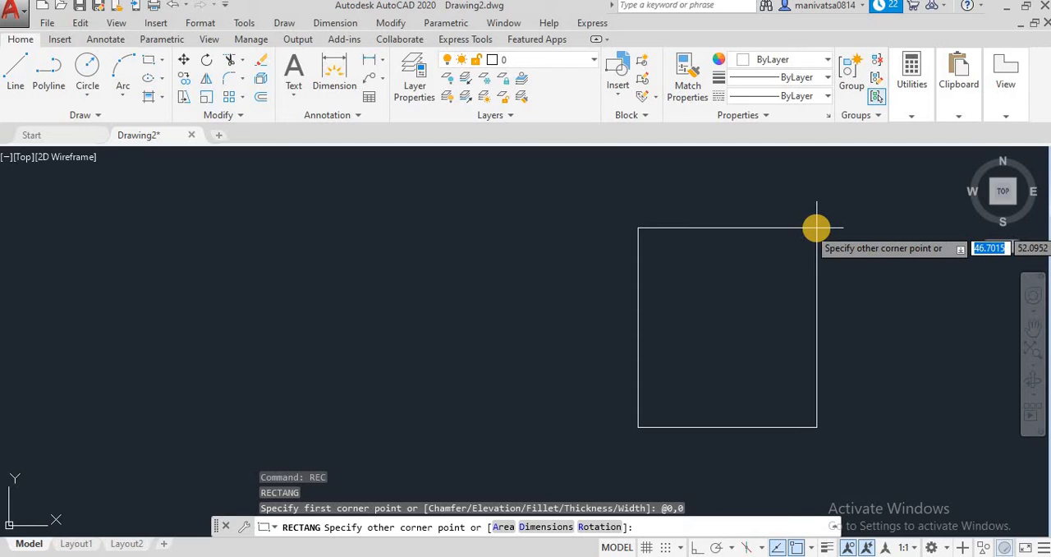
type("@")
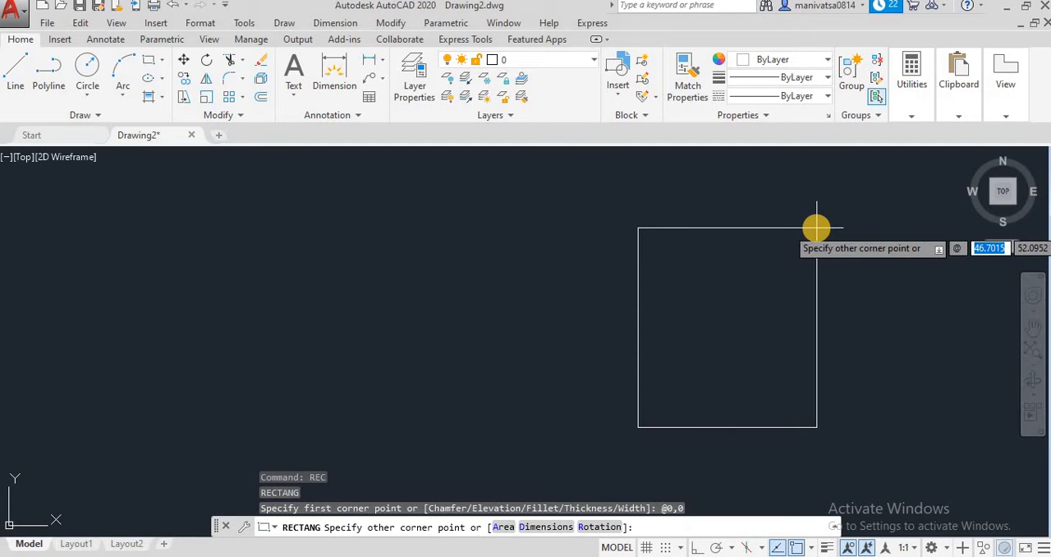
type("100")
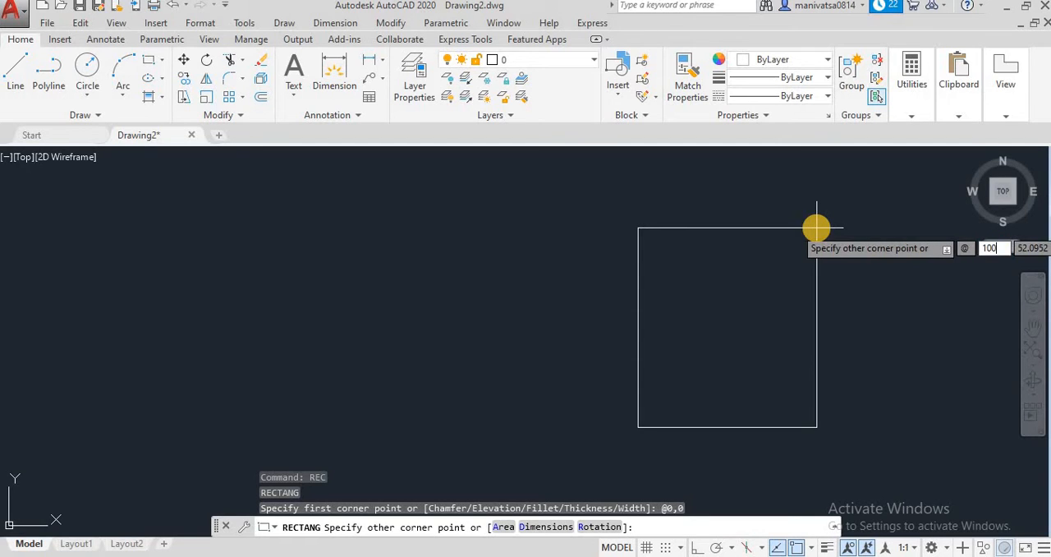
key("Tab")
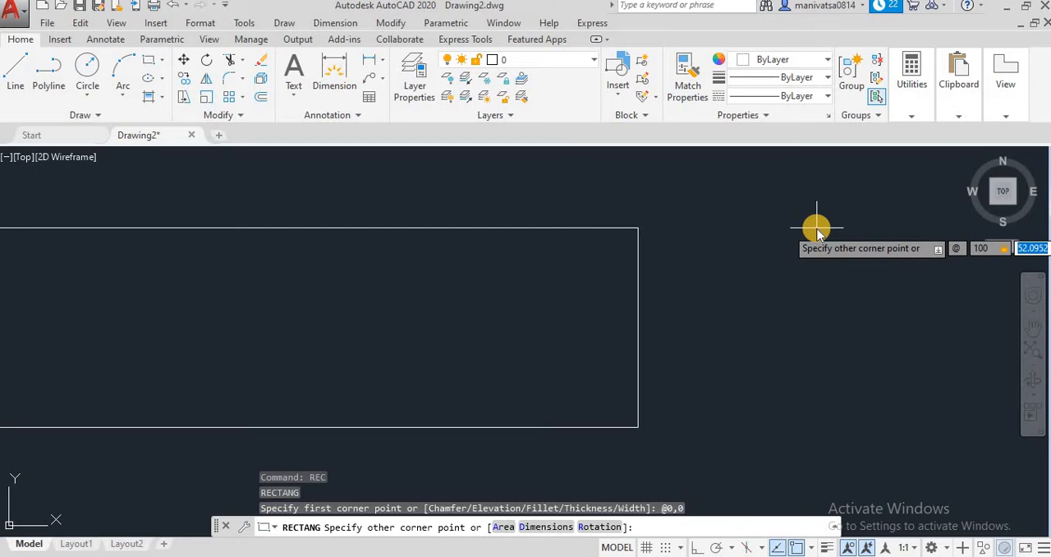
type("50")
key("Return")
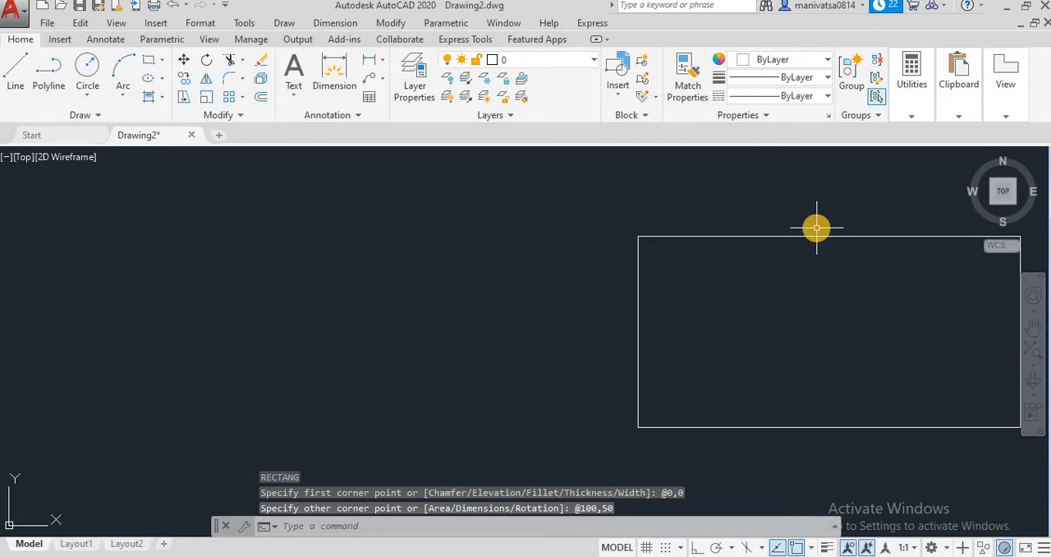
Examine the rectangle drawn from relative coordinates at different magnifications, bringing it to the middle of the view
scroll(816, 228, "down", 5)
scroll(761, 248, "up", 4)
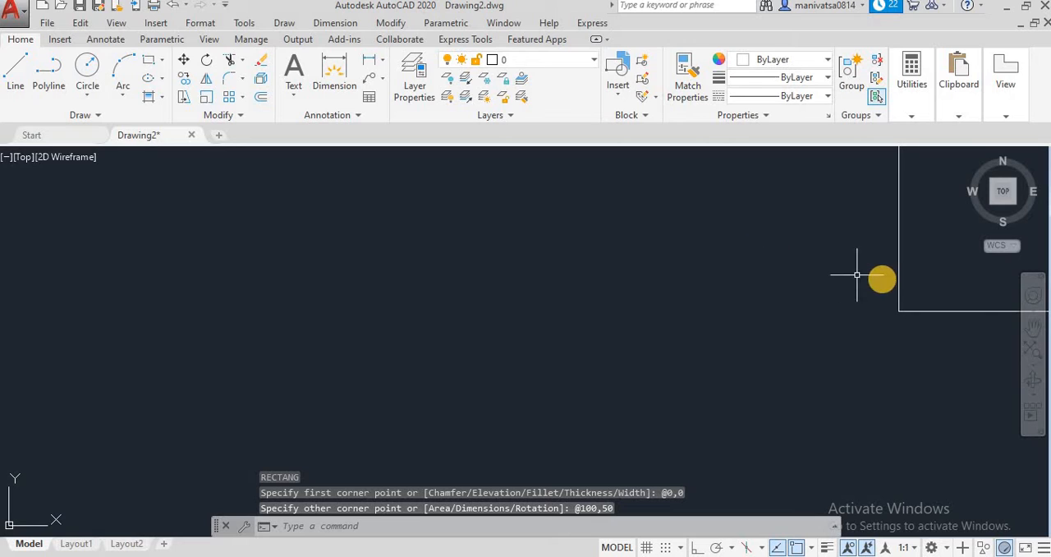
middle_click_drag(882, 279, 238, 333)
scroll(501, 363, "down", 6)
scroll(502, 364, "up", 4)
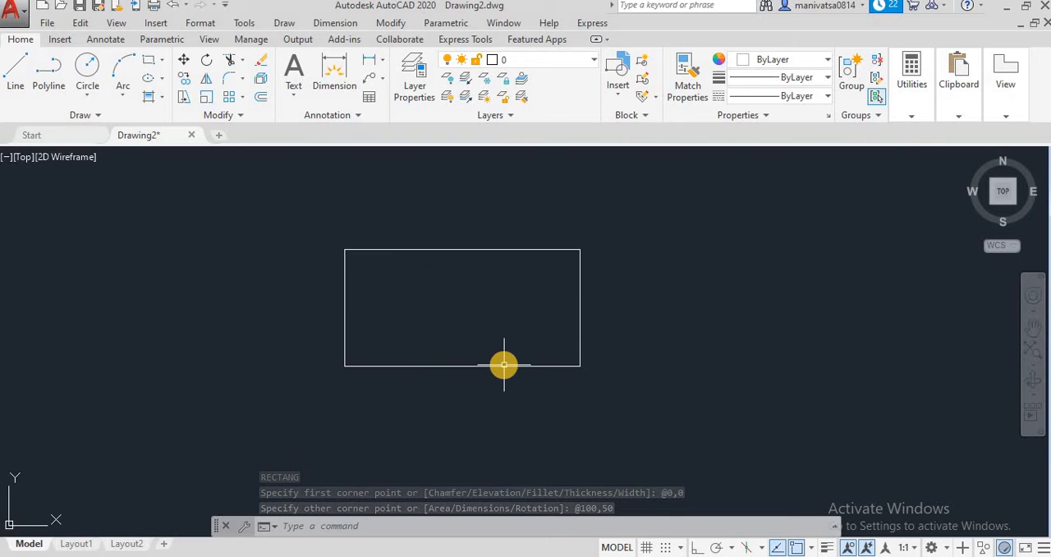
middle_click_drag(504, 365, 469, 380)
scroll(469, 380, "up", 4)
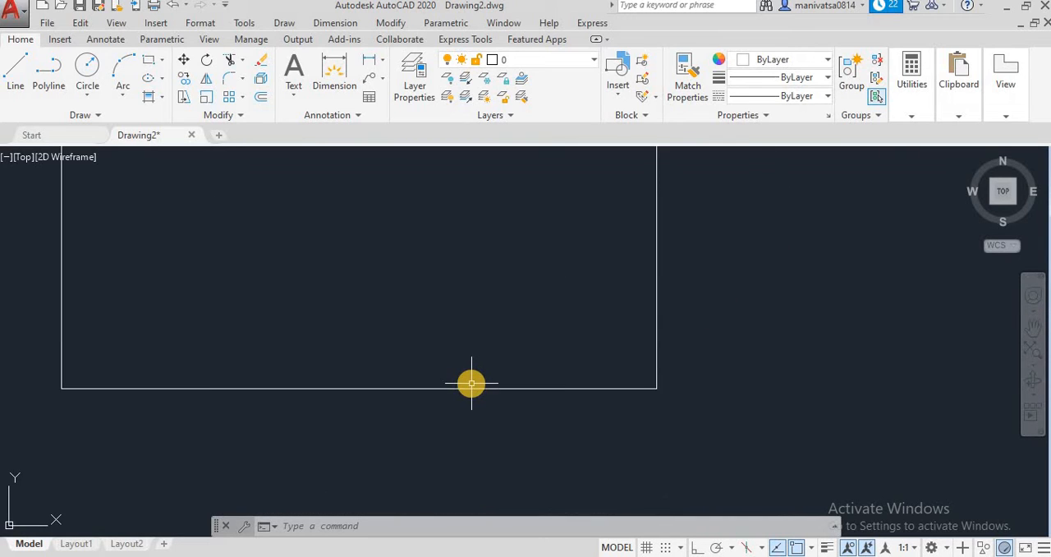
scroll(471, 382, "down", 4)
scroll(471, 382, "up", 4)
scroll(471, 382, "down", 8)
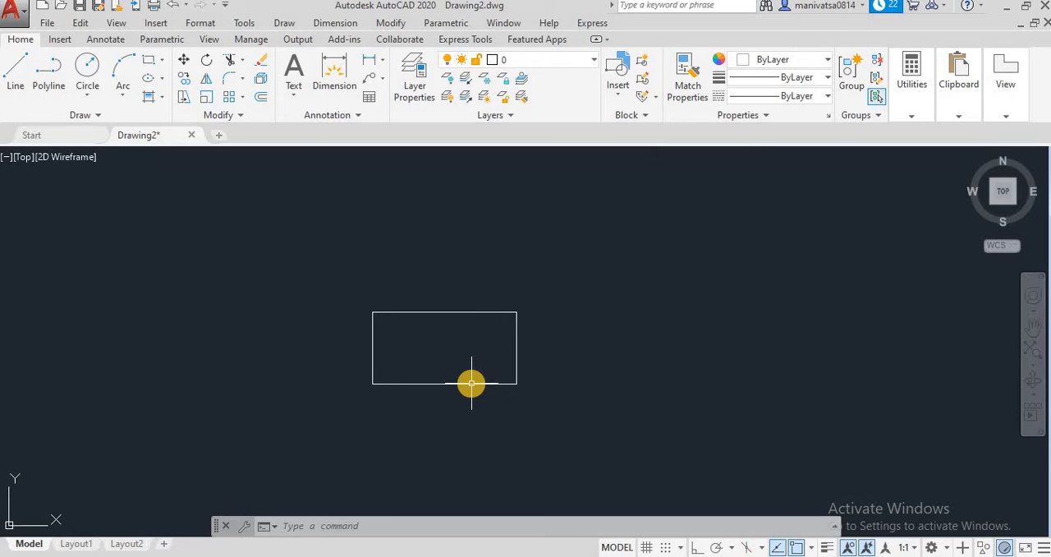
Erase the rectangle drawn from relative coordinates
scroll(472, 382, "down", 4)
scroll(472, 382, "up", 9)
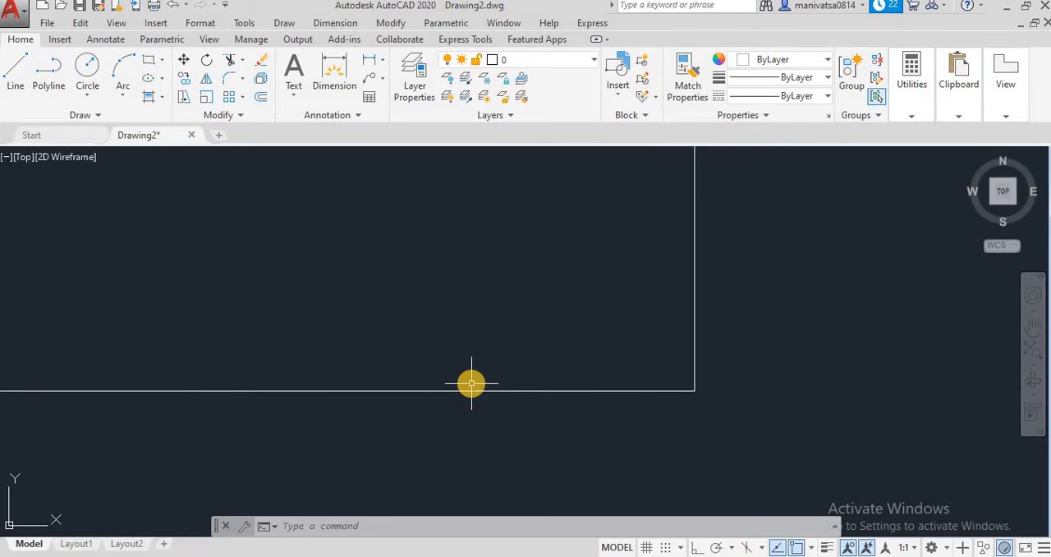
scroll(471, 383, "down", 5)
left_click(615, 417)
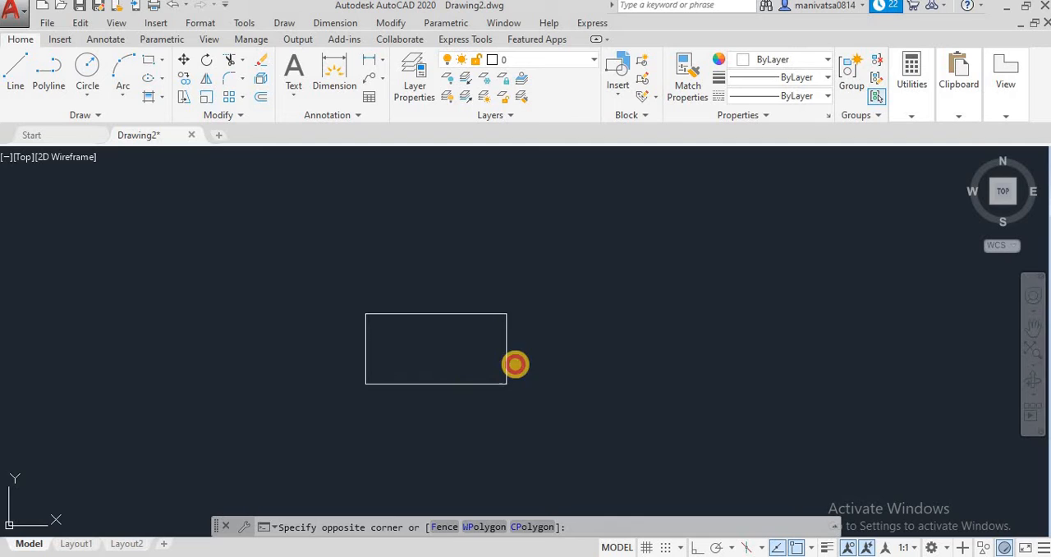
left_click(292, 292)
key("Delete")
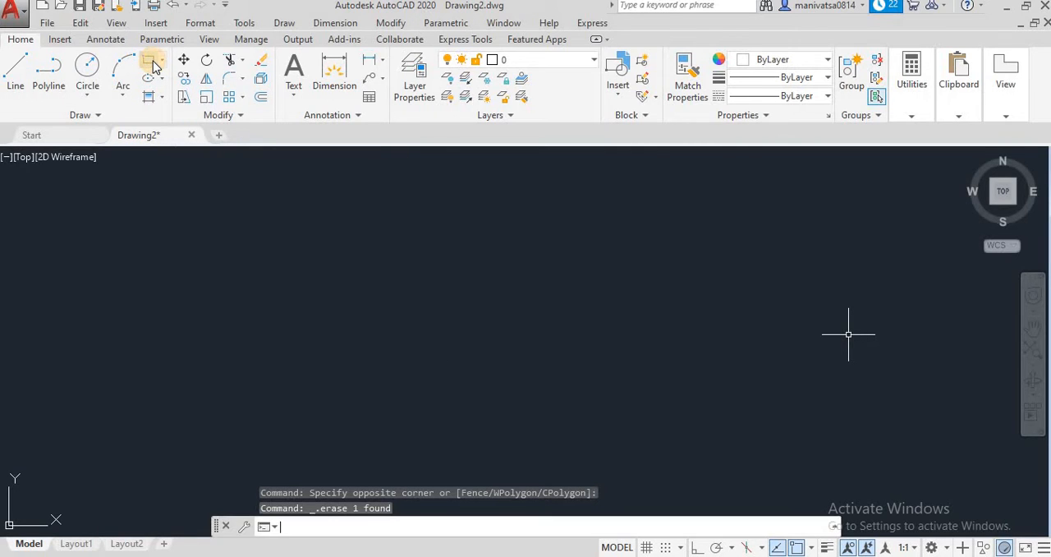
Draw a rectangle with REC from a freely picked first corner, using the Dimensions option with length 150 and width 75
left_click(323, 513)
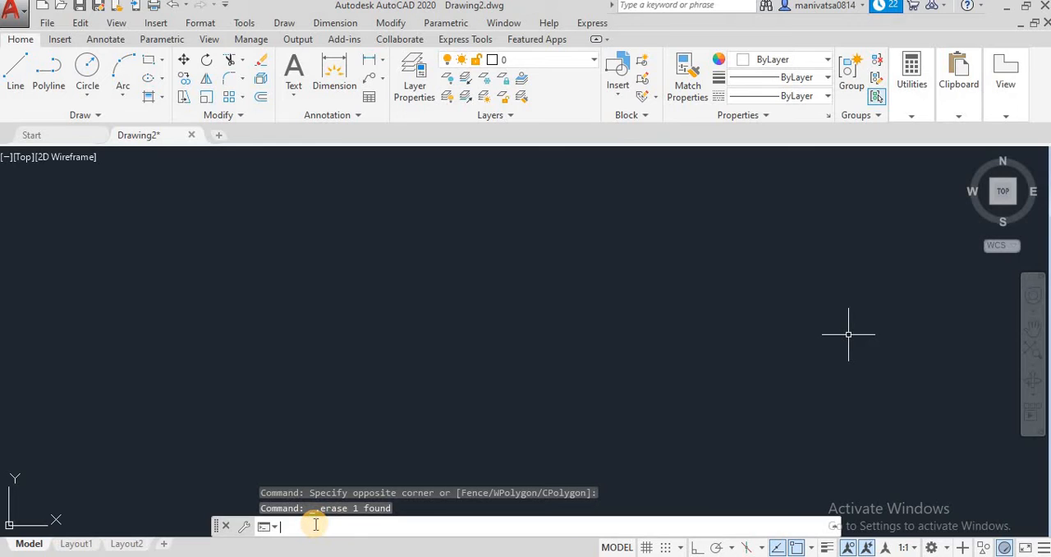
type("rec")
key("Return")
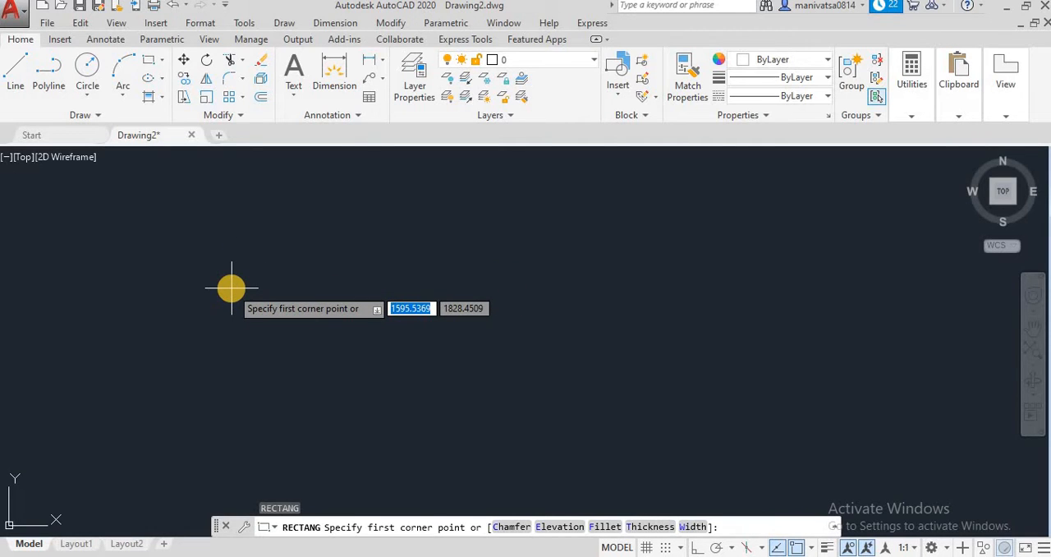
left_click(211, 231)
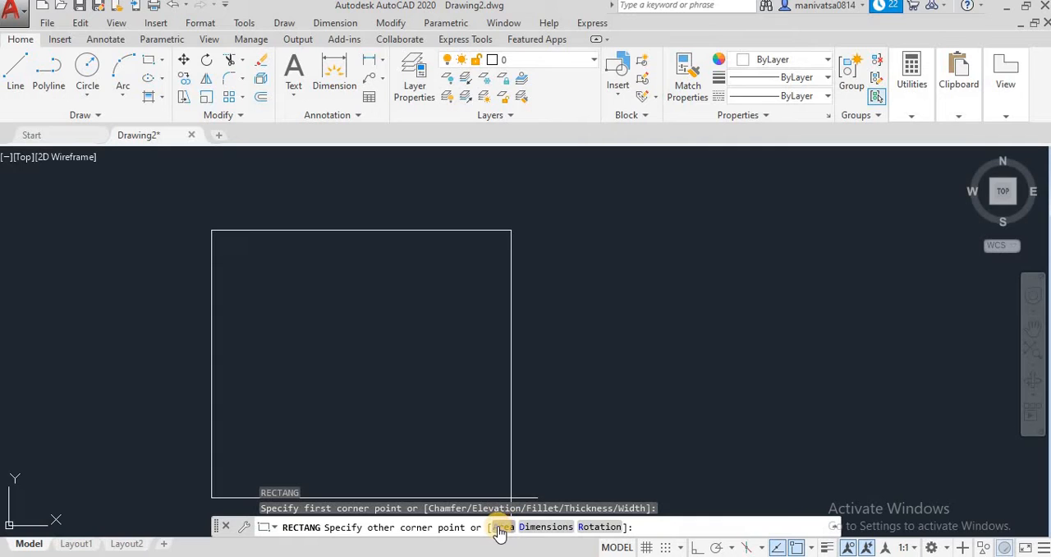
left_click(542, 526)
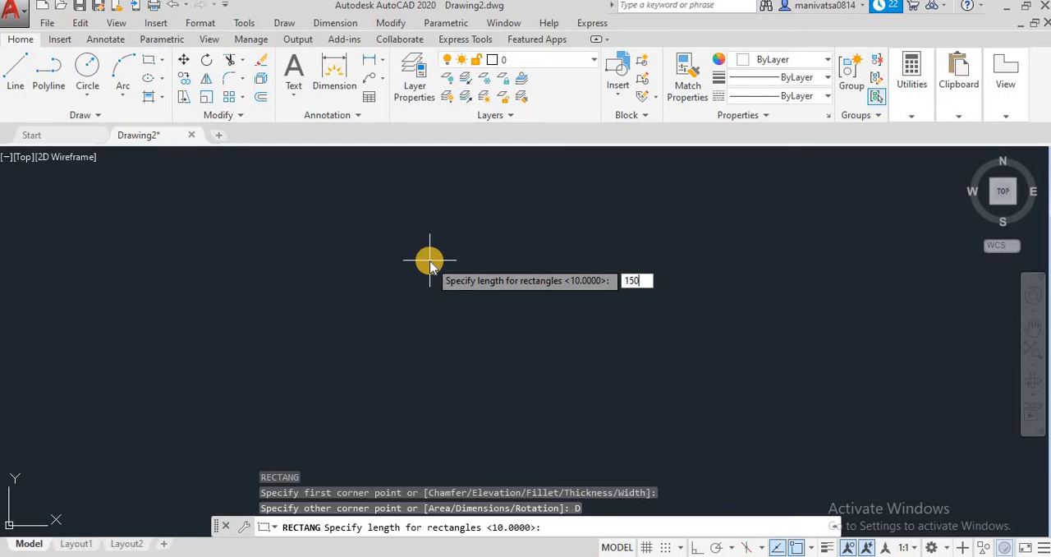
key("Return")
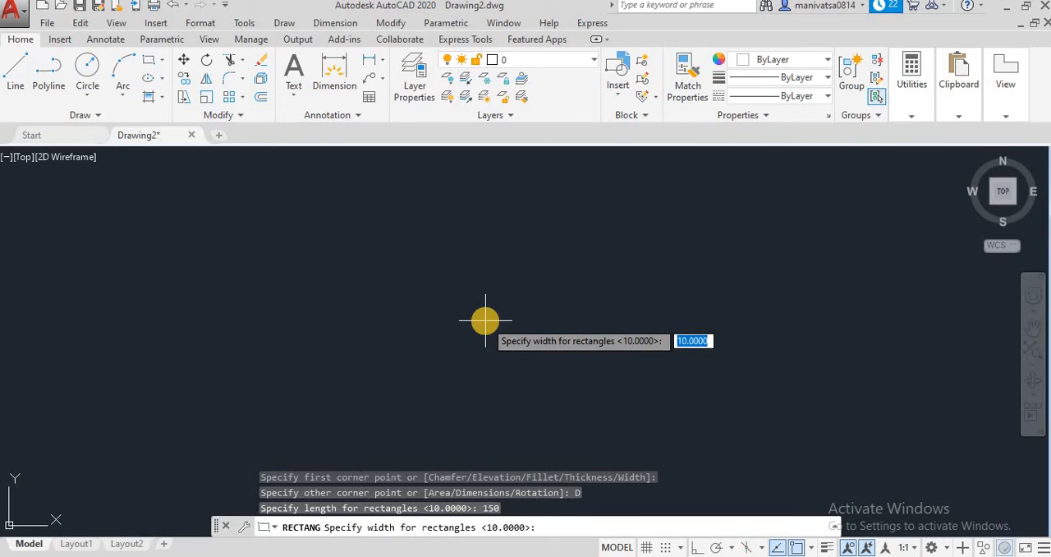
key("Return")
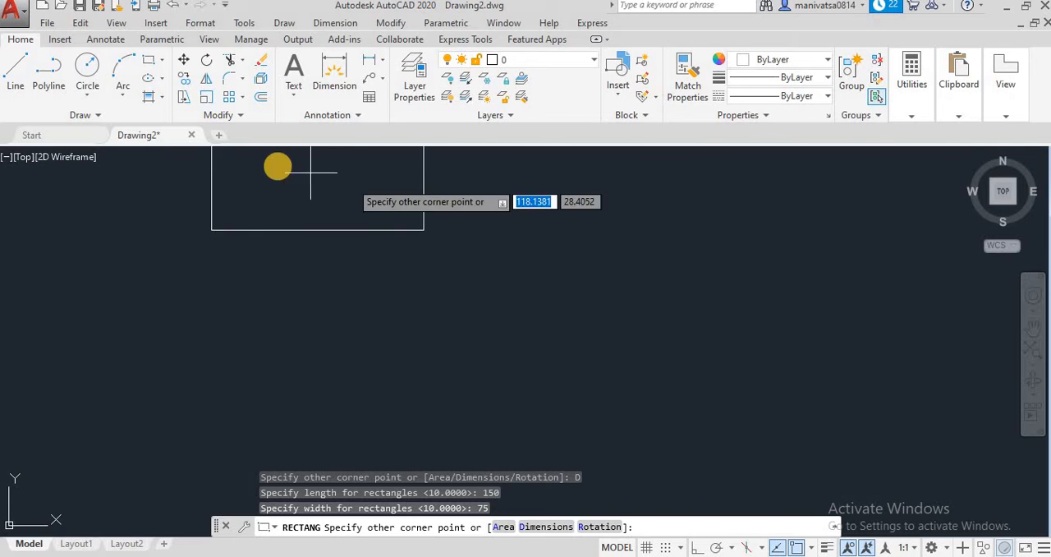
left_click(414, 272)
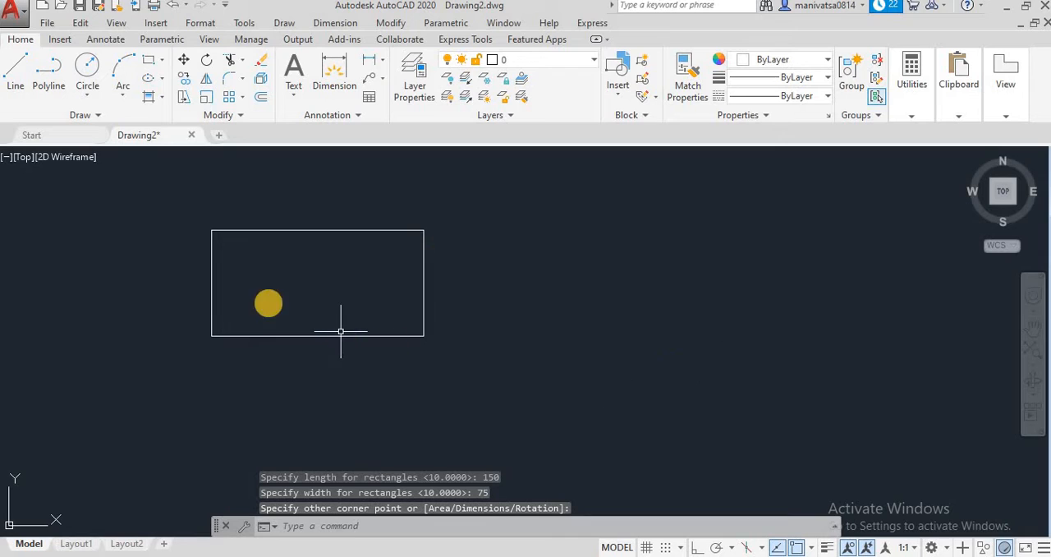
Draw a second rectangle beside the first with RECTANG, using the Area option with area 5000 and a length of 100
scroll(423, 305, "down", 2)
scroll(422, 307, "up", 4)
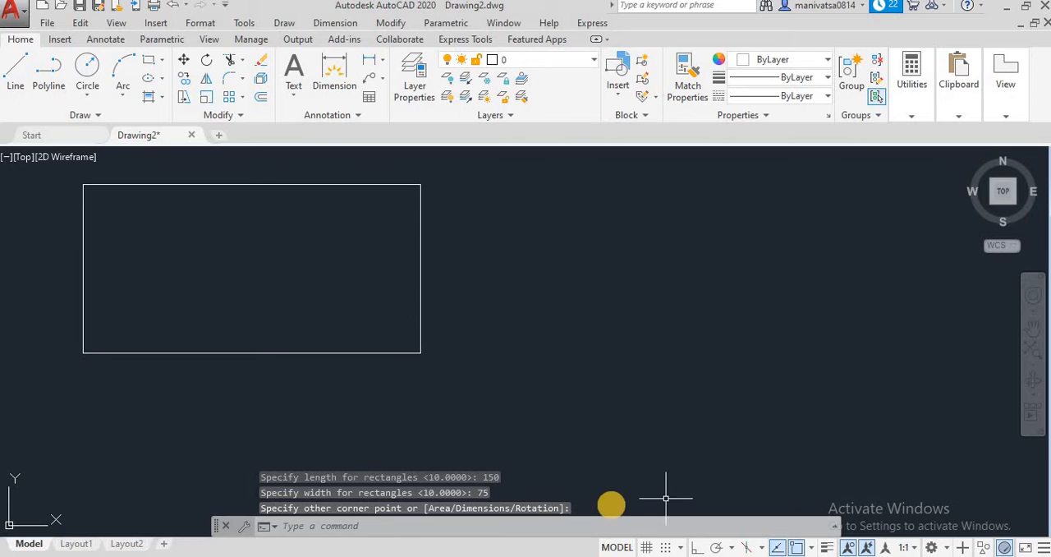
left_click(586, 520)
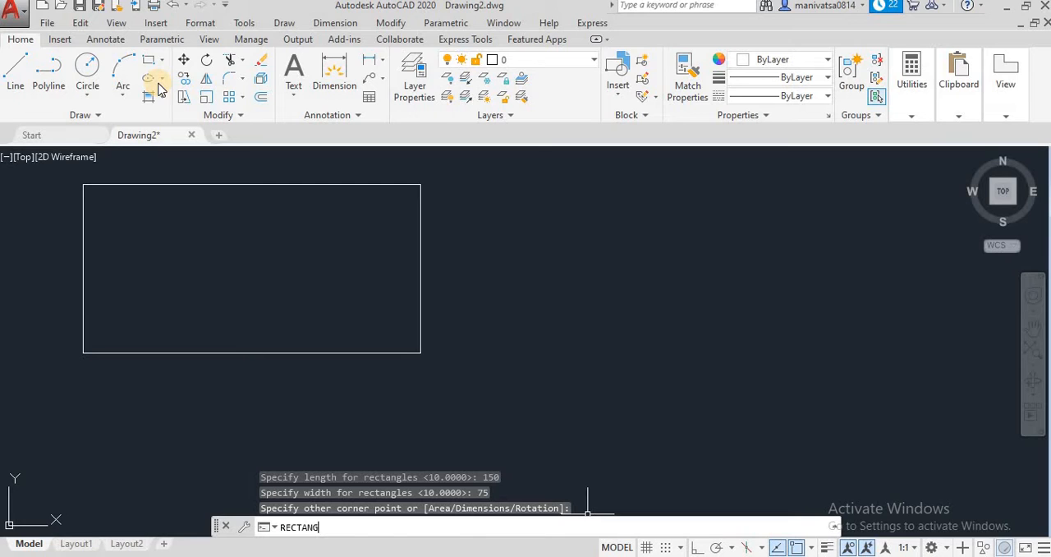
key("Return")
left_click(509, 214)
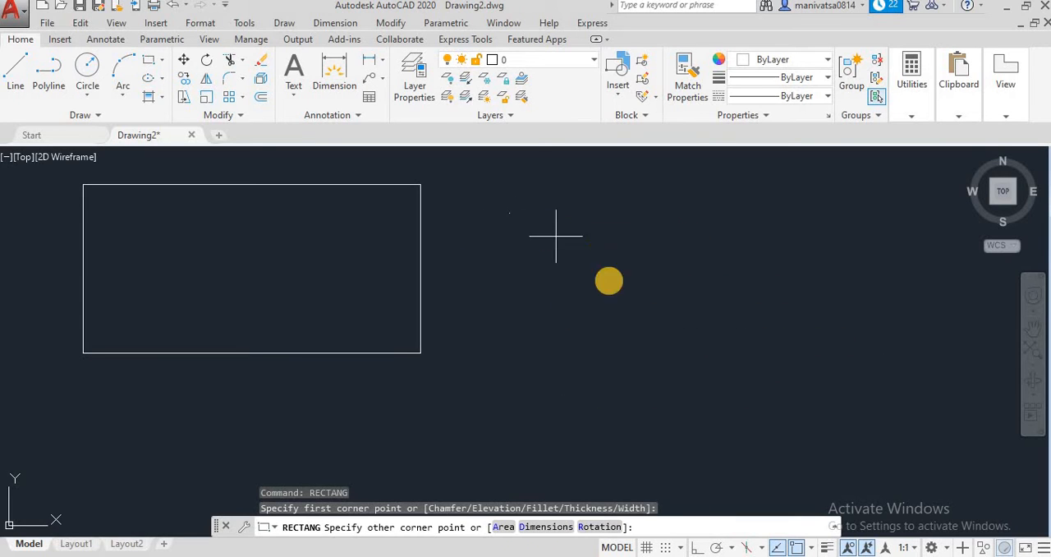
left_click(503, 527)
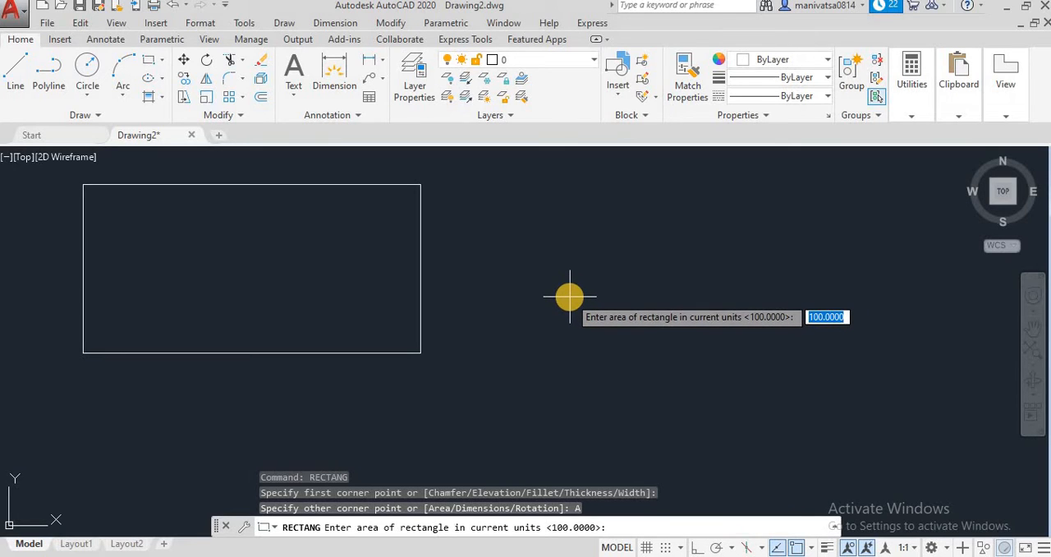
key("BackSpace")
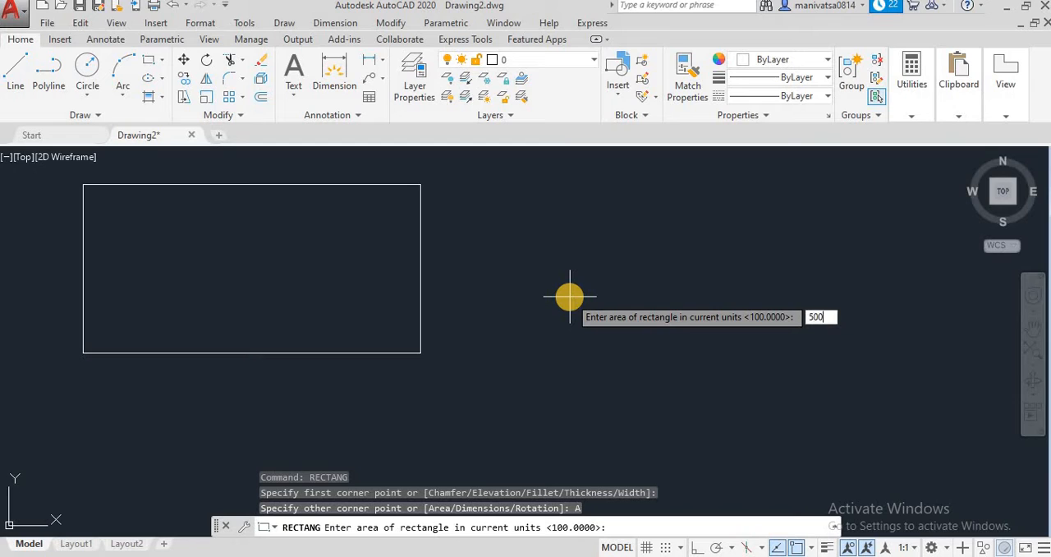
key("Return")
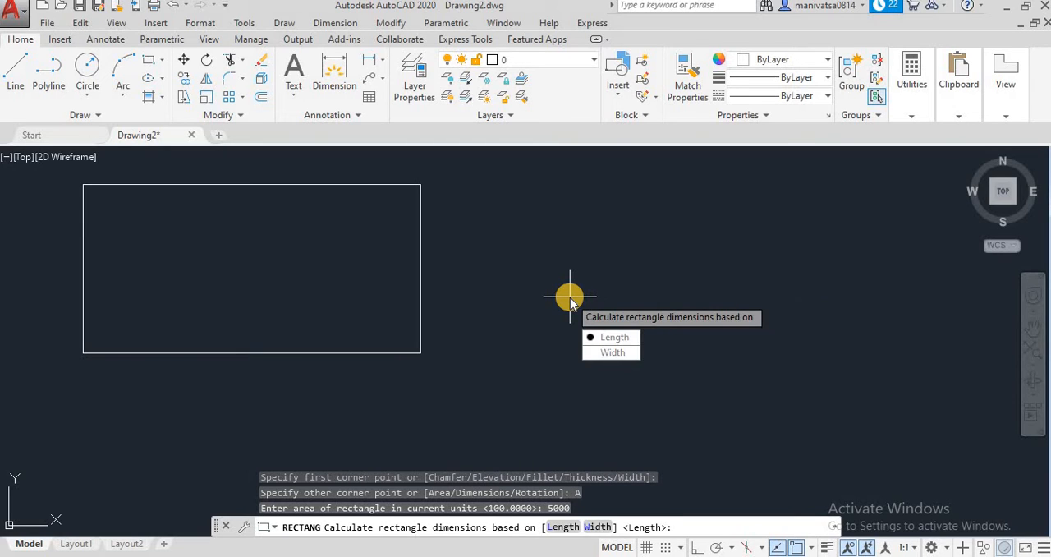
left_click(617, 338)
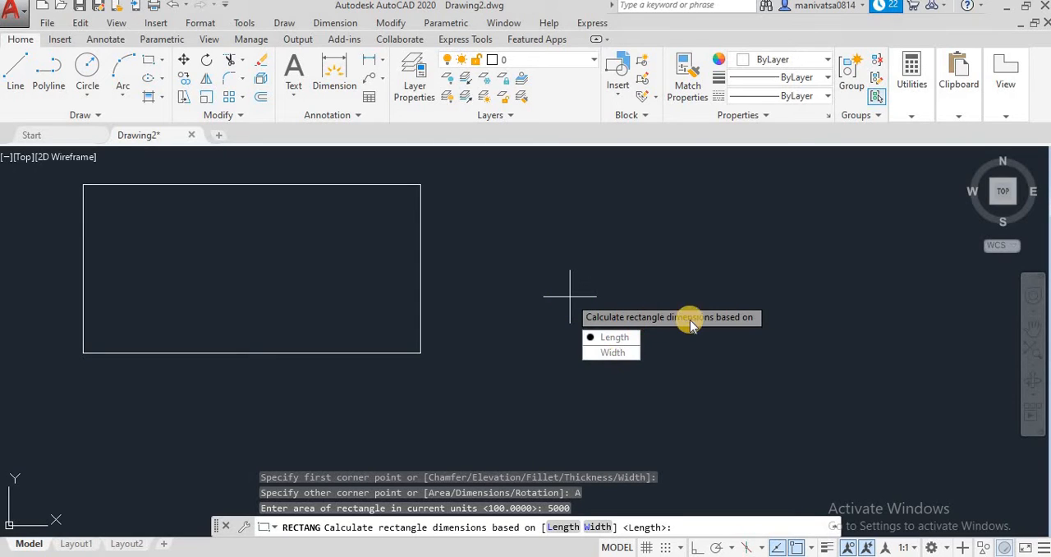
left_click(612, 337)
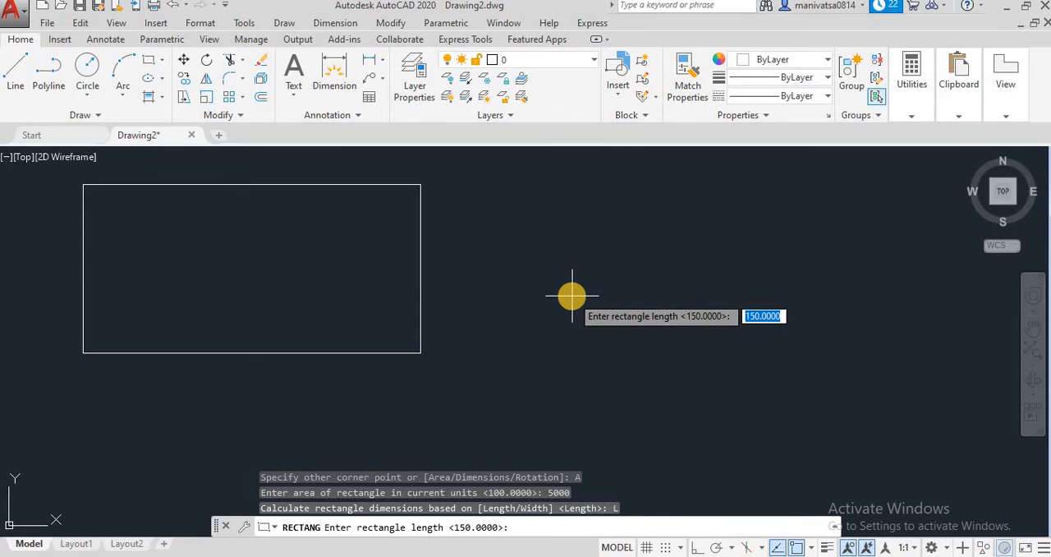
key("BackSpace")
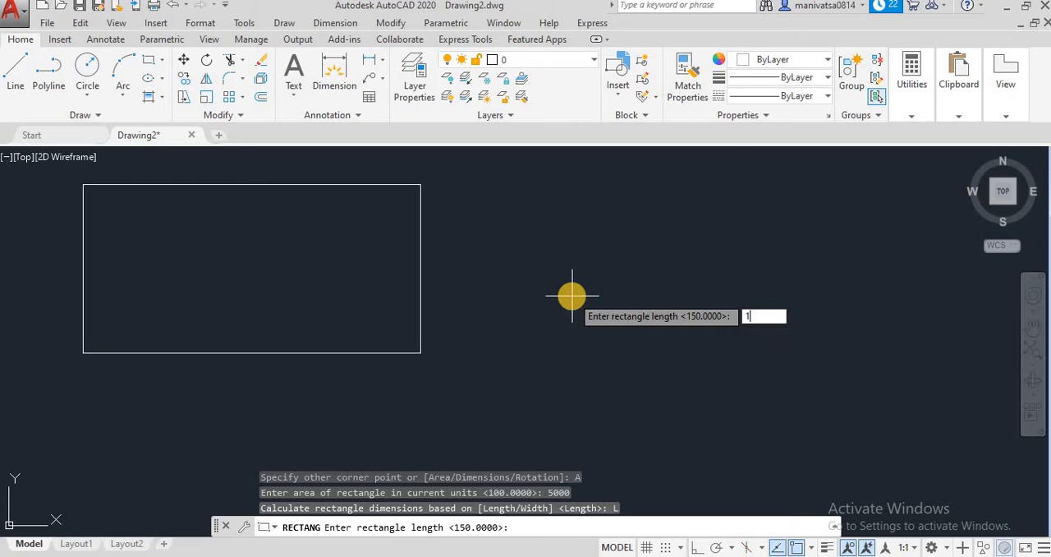
key("Return")
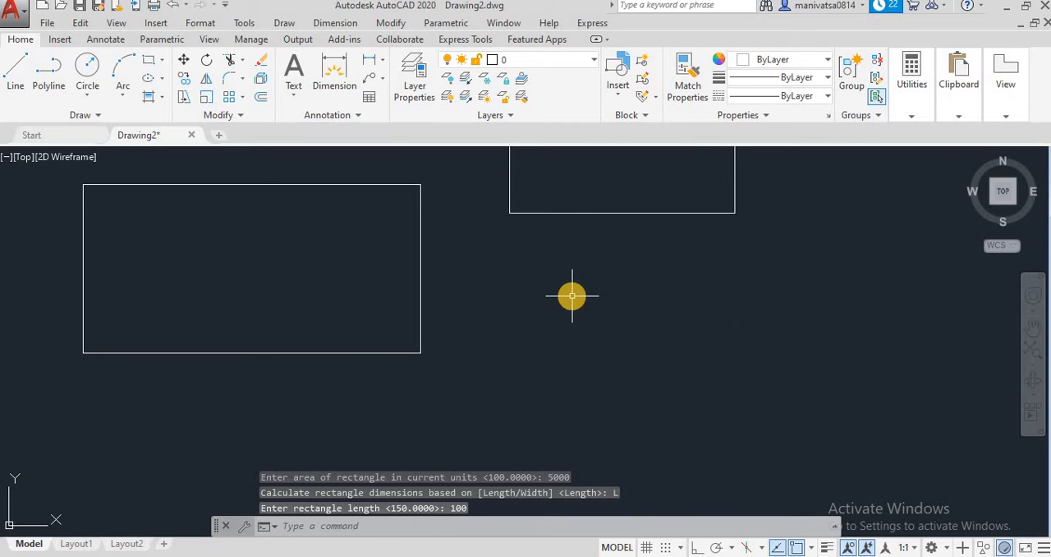
Add a linear dimension for the length of the area-based rectangle, placed above its upper edge
left_click(1028, 330)
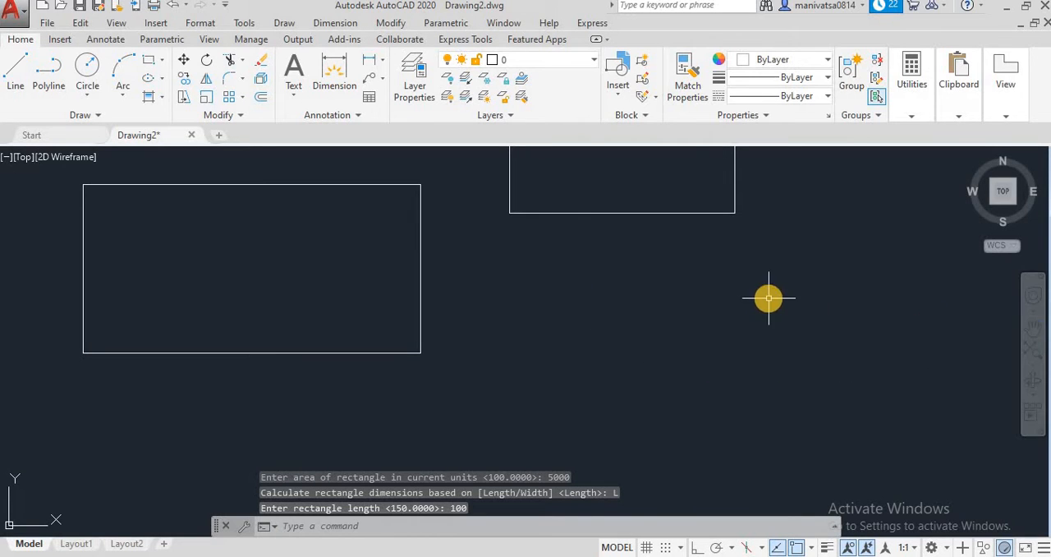
left_click_drag(767, 298, 750, 454)
key("Escape")
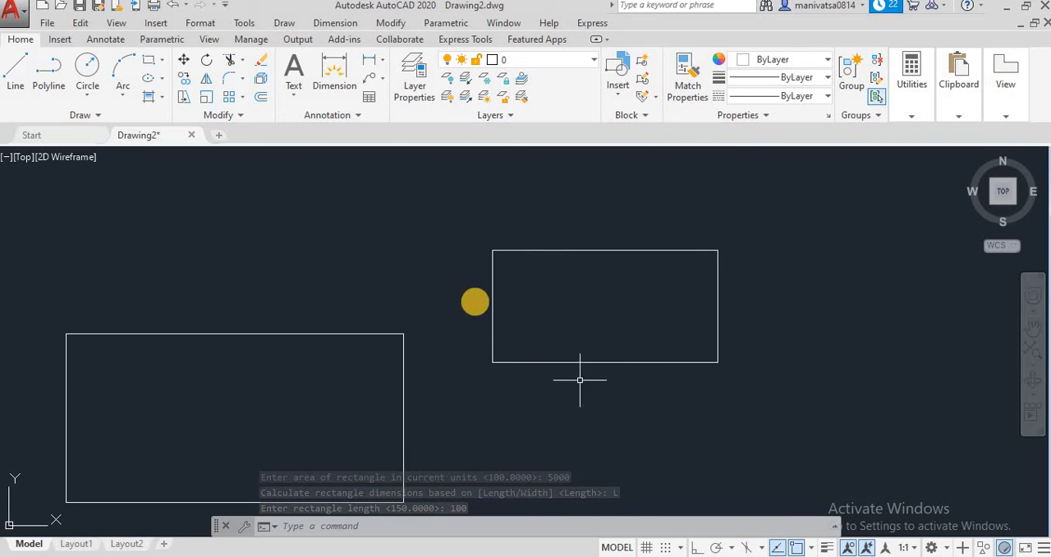
left_click(334, 72)
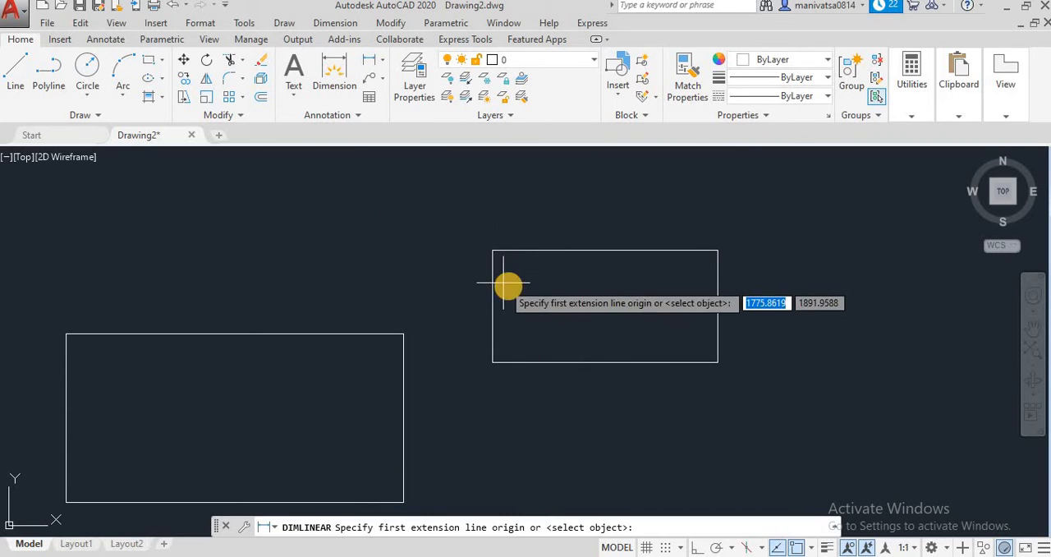
left_click(493, 250)
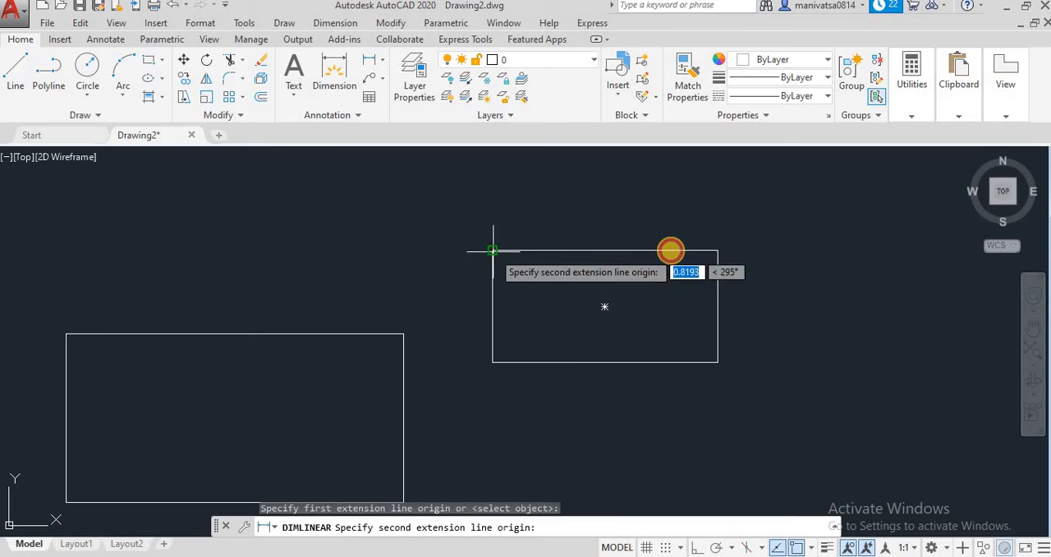
left_click(715, 251)
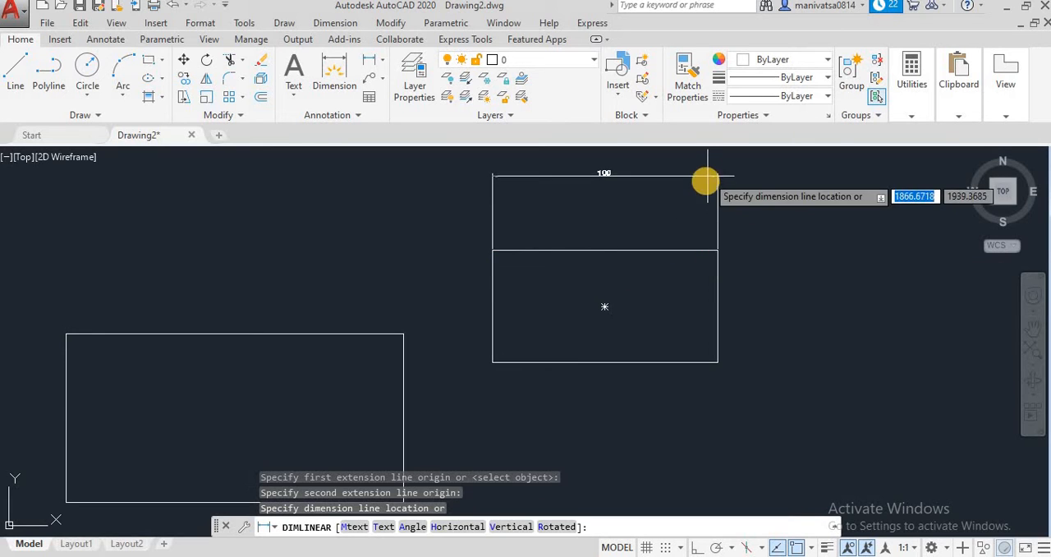
left_click(705, 205)
Add a linear dimension for the height of the area-based rectangle, placed outside its right edge
left_click(377, 73)
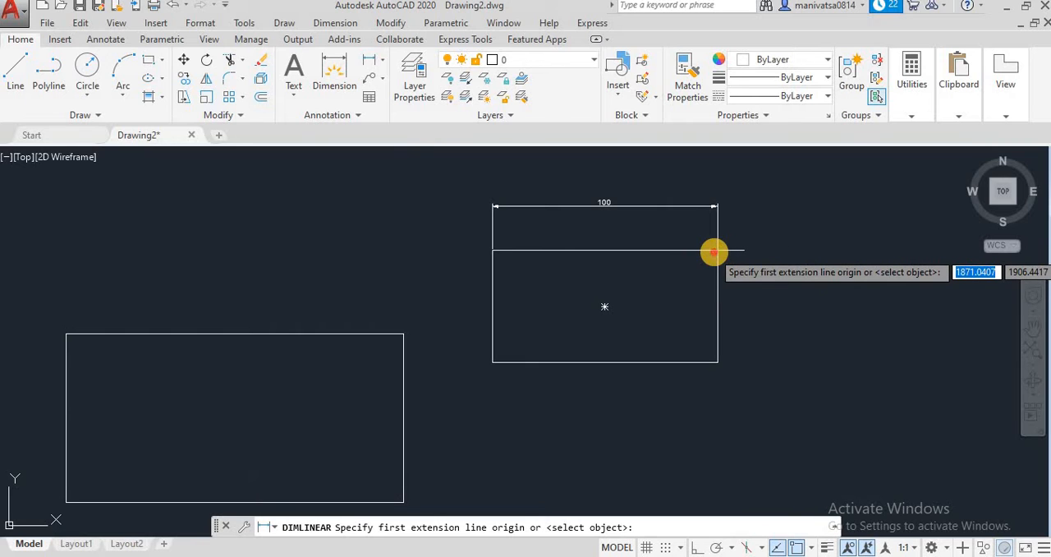
left_click(714, 251)
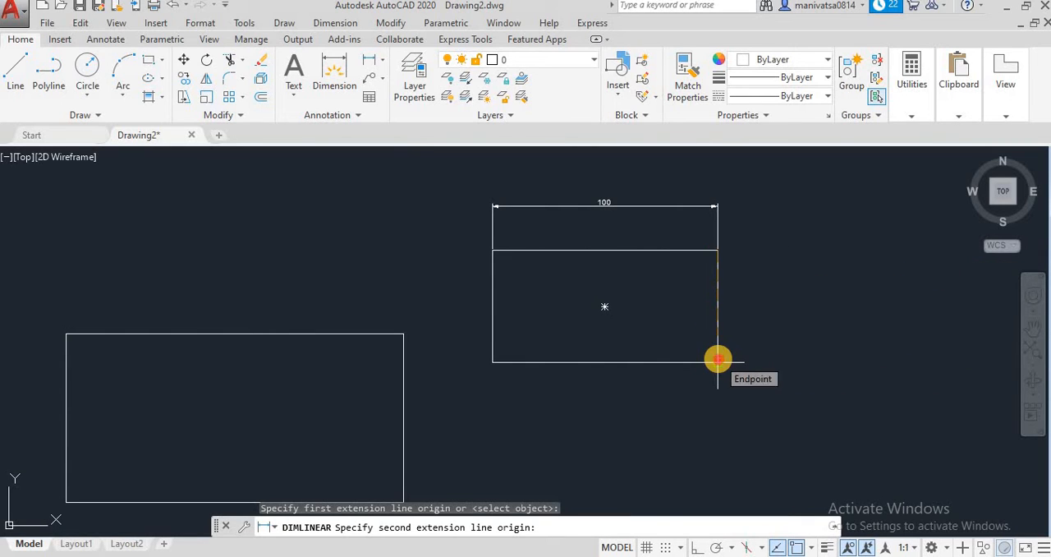
left_click(718, 359)
left_click(761, 345)
Examine the length and height dimensions of the area-based rectangle up close
scroll(762, 344, "up", 3)
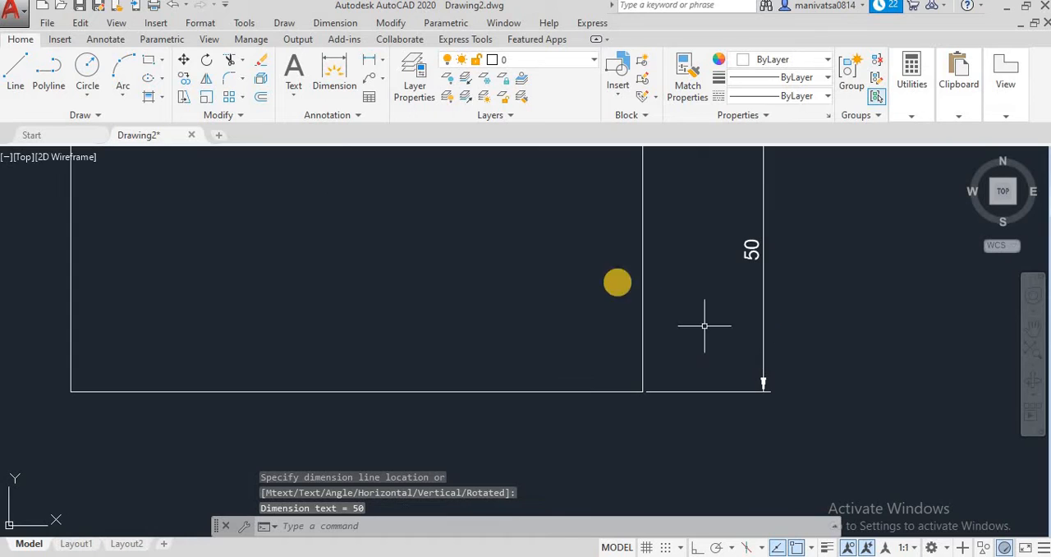
left_click(502, 221)
key("Escape")
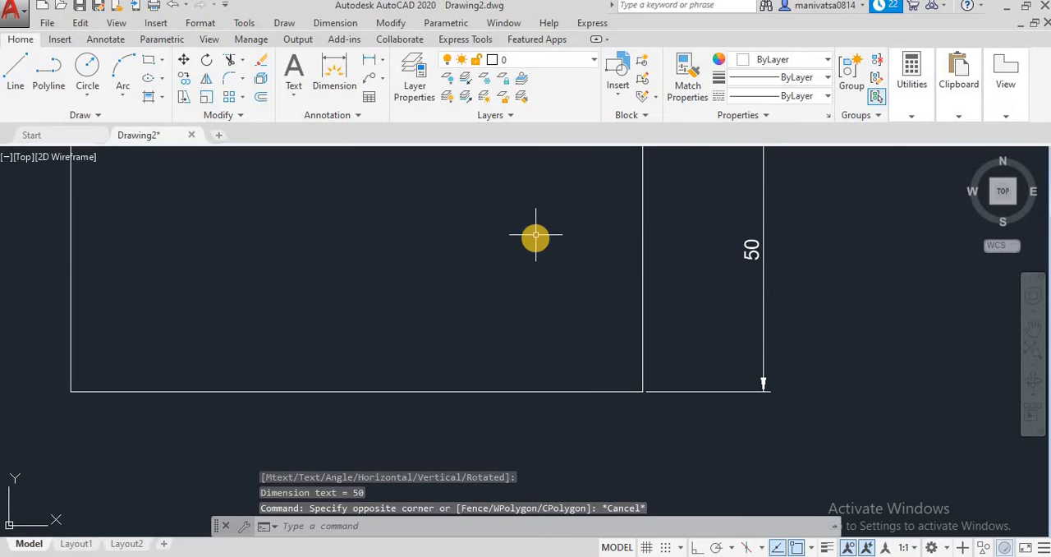
scroll(540, 259, "up", 2)
scroll(545, 277, "down", 2)
middle_click_drag(543, 276, 574, 453)
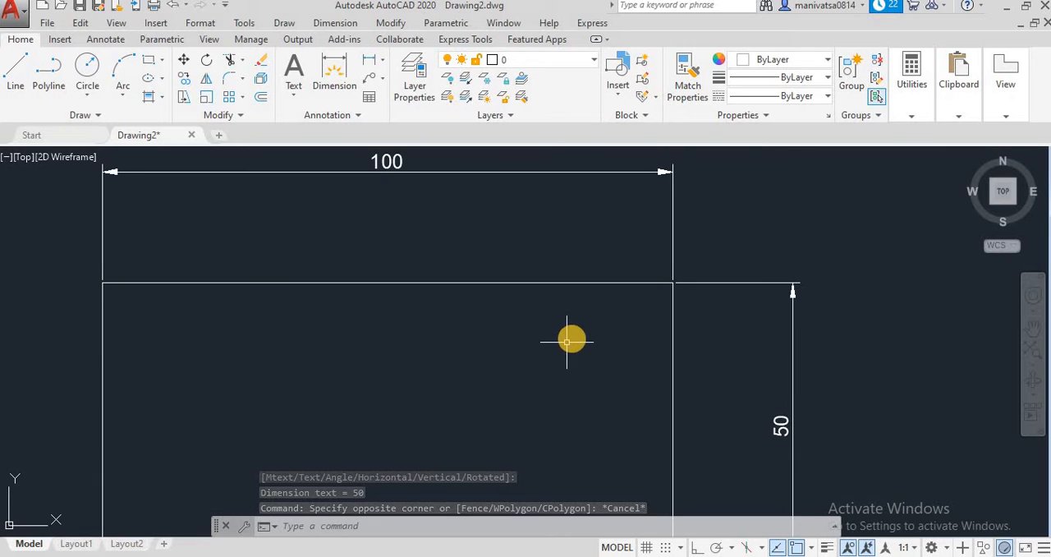
scroll(678, 342, "down", 4)
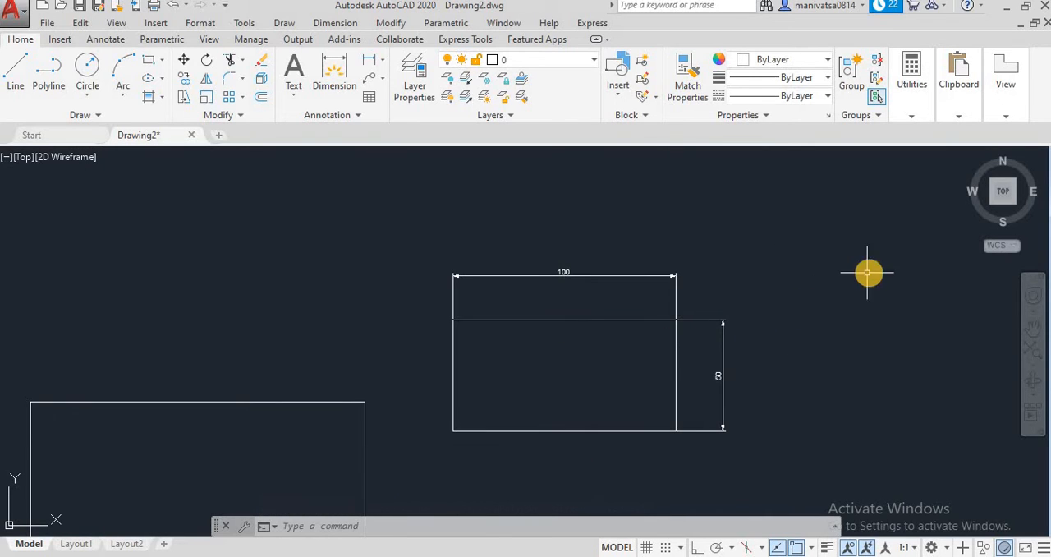
Erase both rectangles and their linear dimensions from the drawing
left_click(903, 457)
left_click(105, 317)
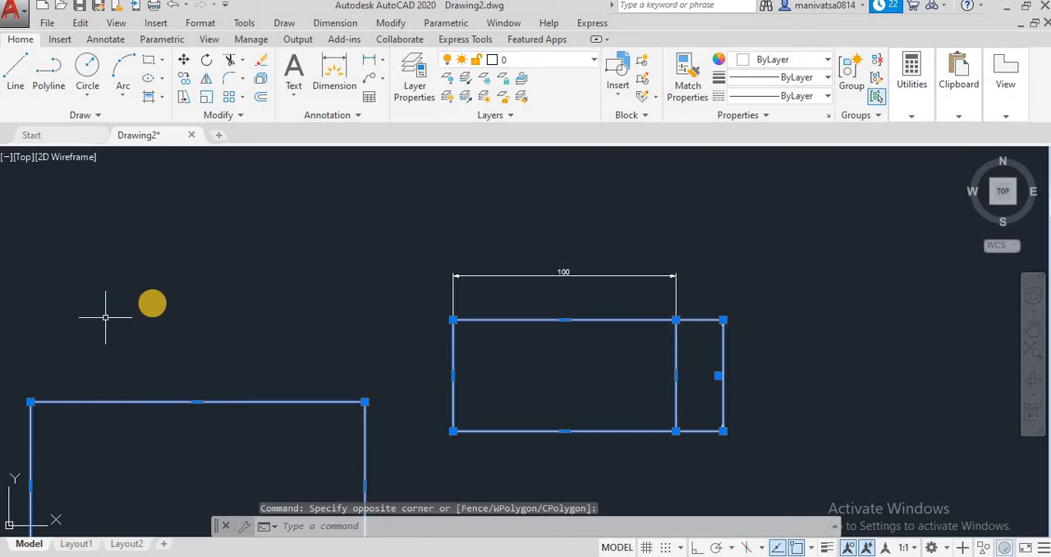
key("Delete")
left_click(778, 388)
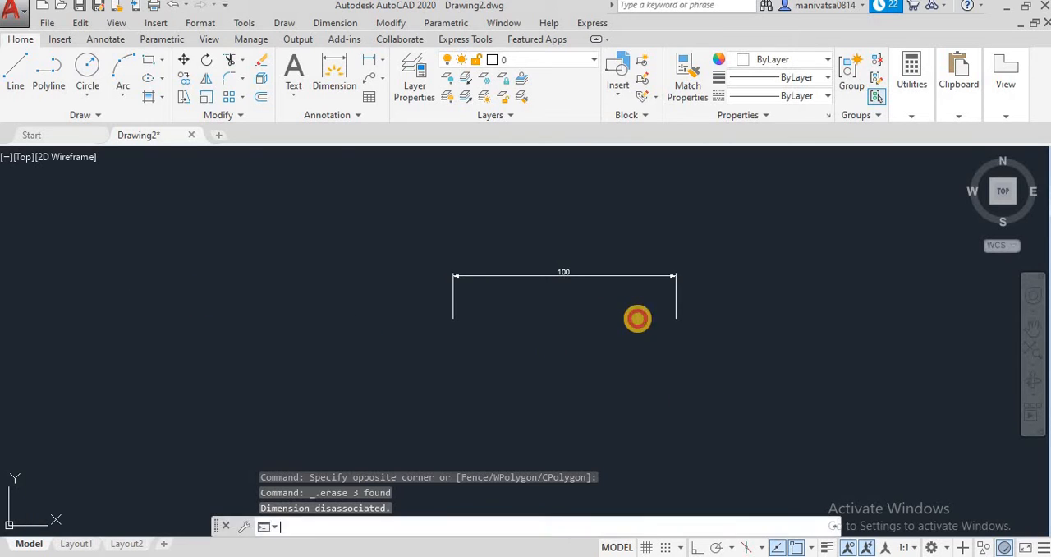
left_click(252, 158)
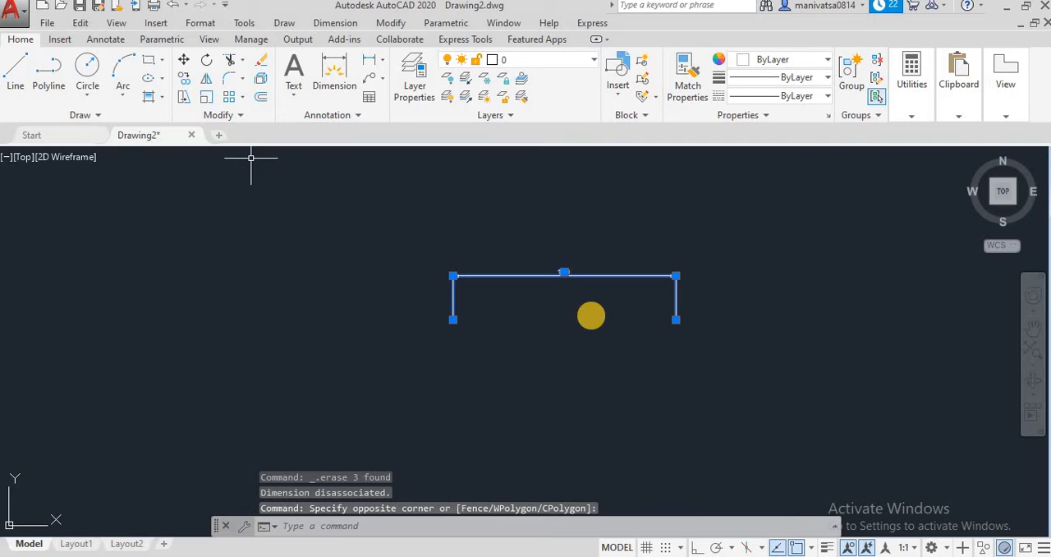
key("Delete")
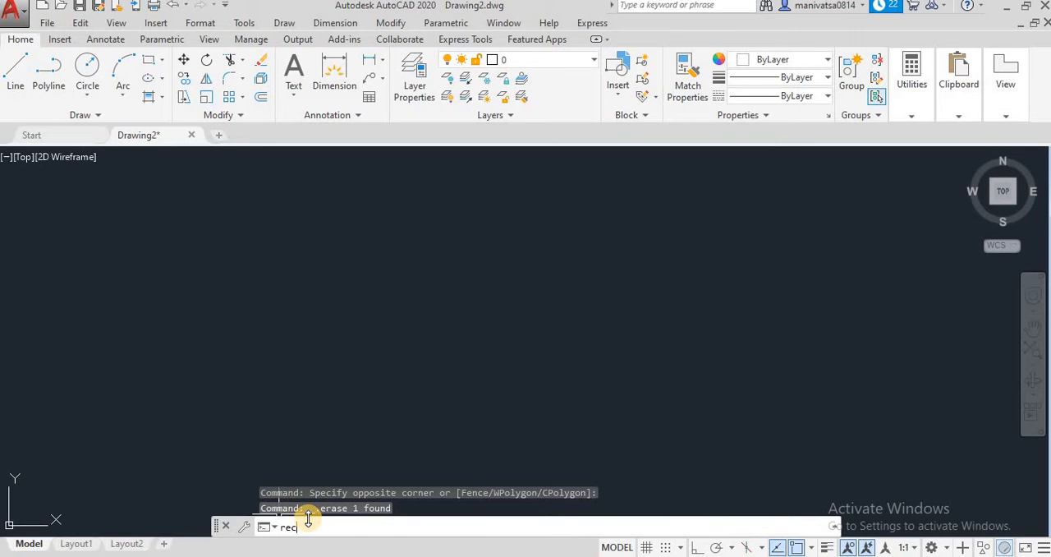
Draw a rectangle with the Rotation option set to 45 degrees, entering 100 for the opposite corner
key("Return")
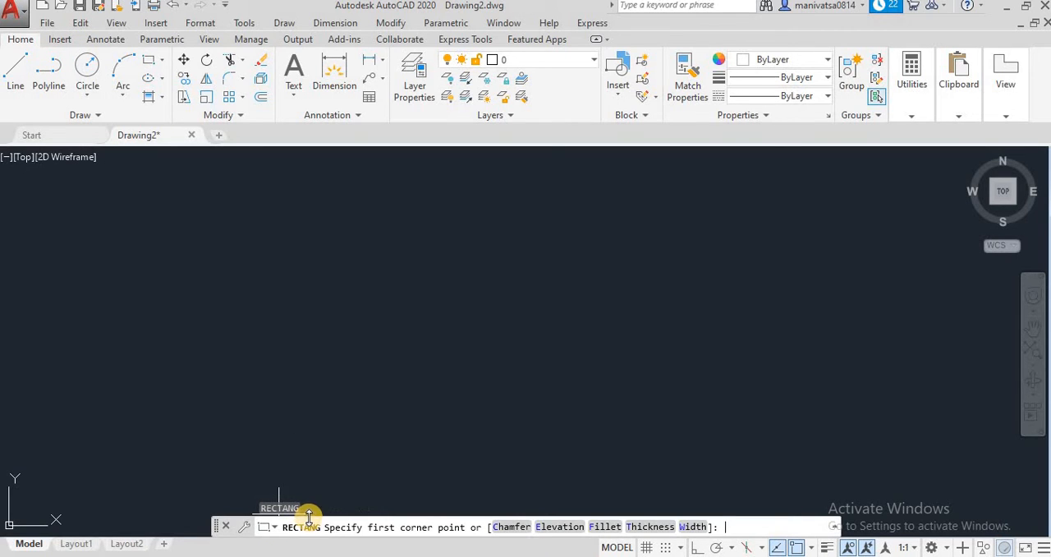
left_click(235, 218)
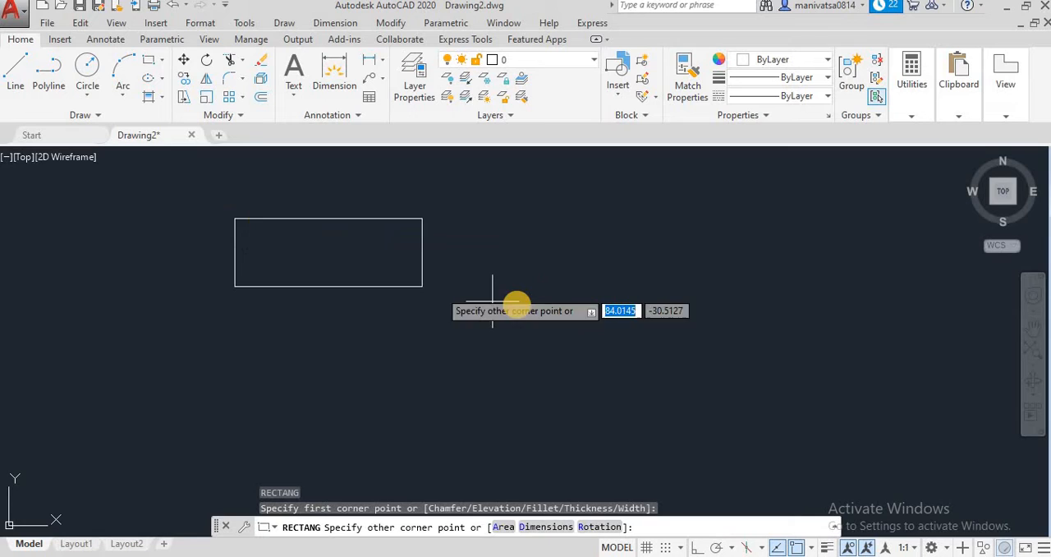
left_click(590, 530)
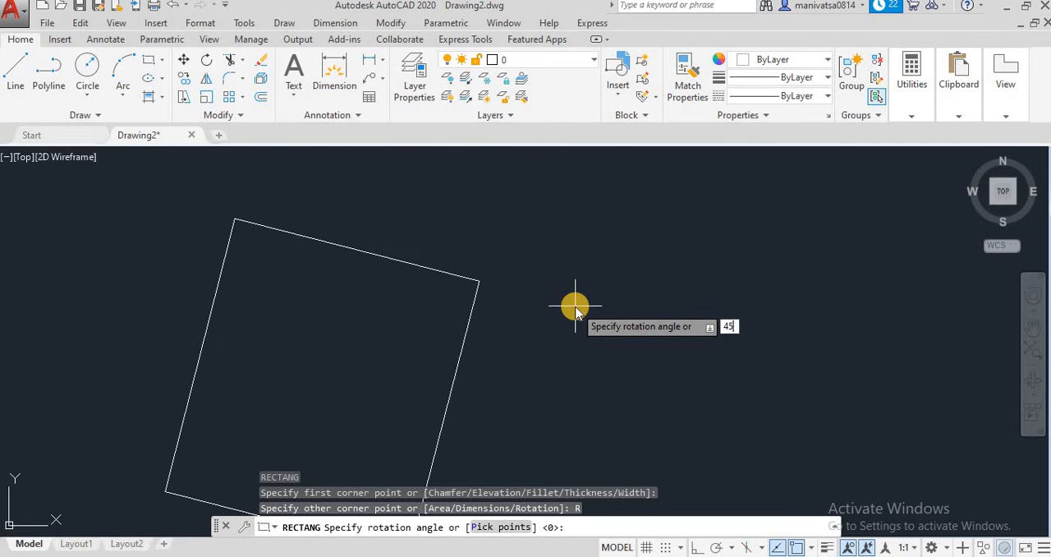
key("Return")
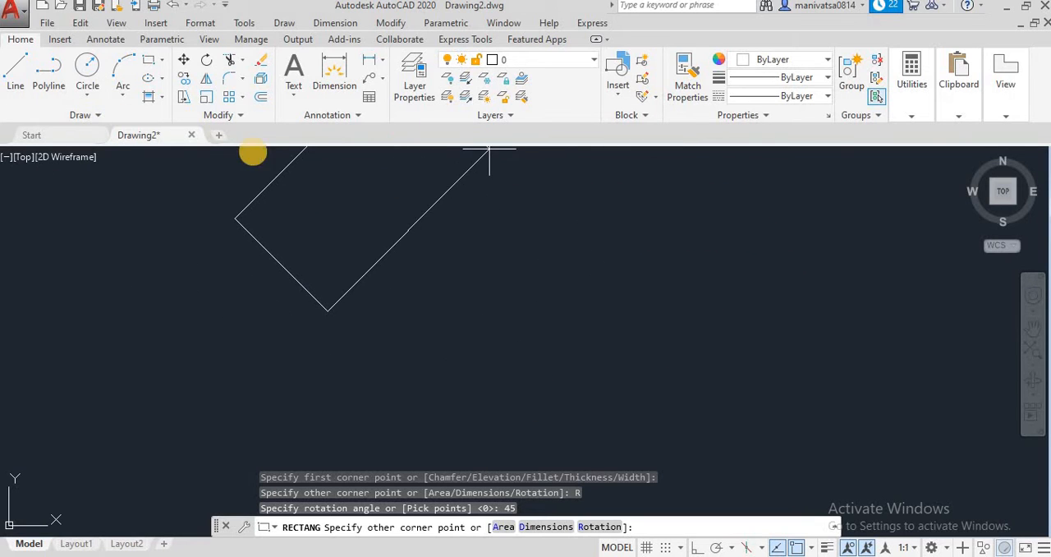
middle_click_drag(206, 267, 427, 378)
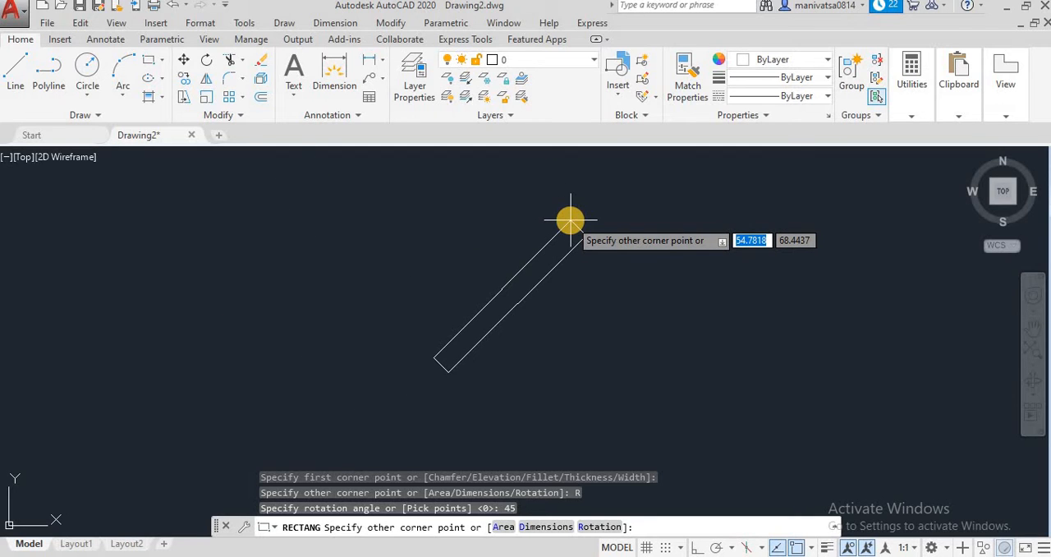
type("100")
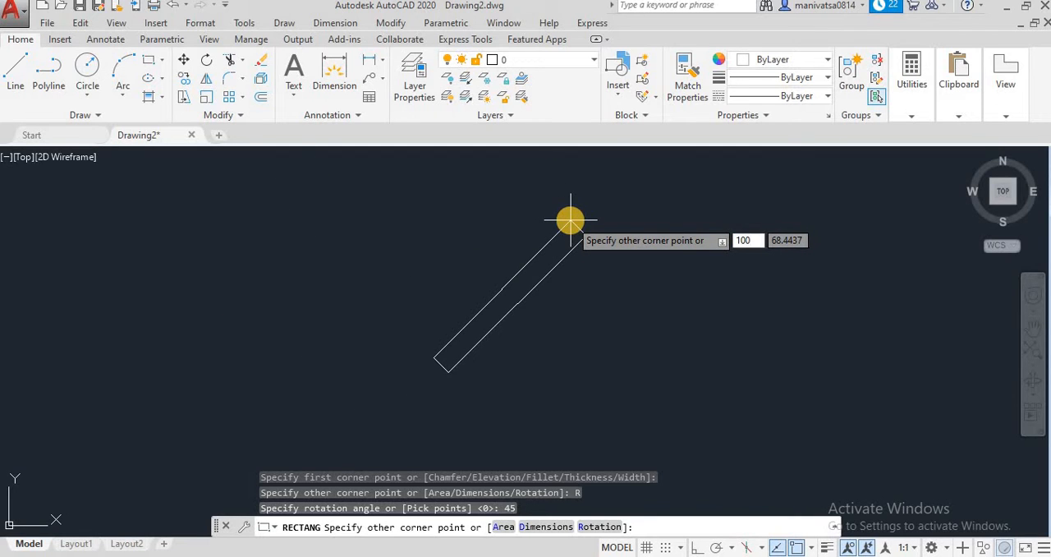
key("Return")
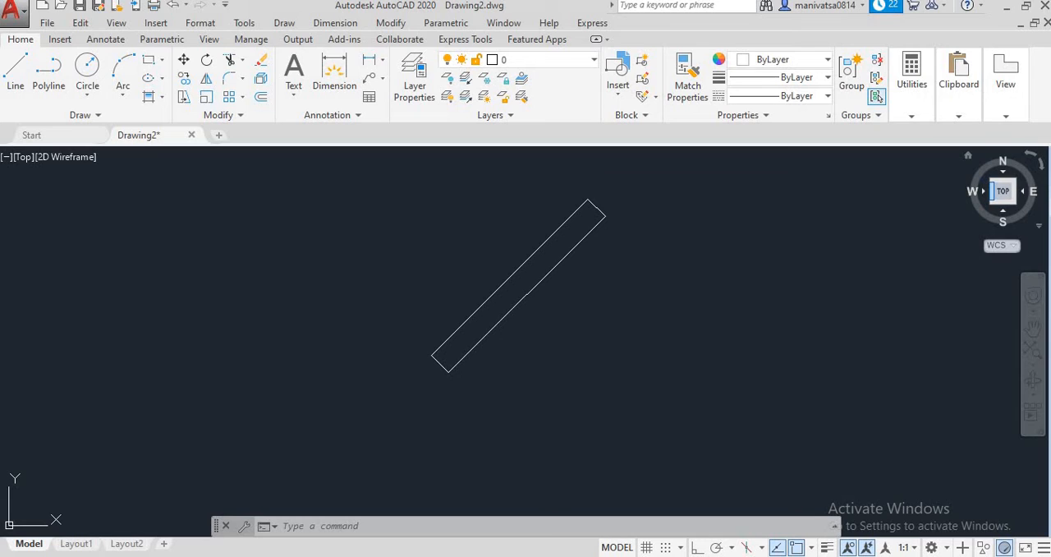
left_click(320, 526)
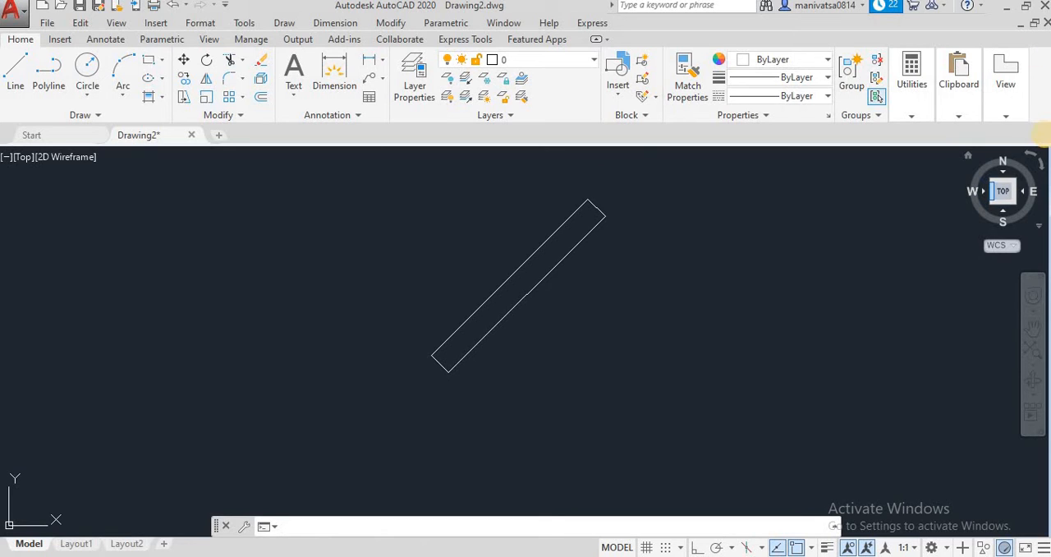
left_click(1015, 117)
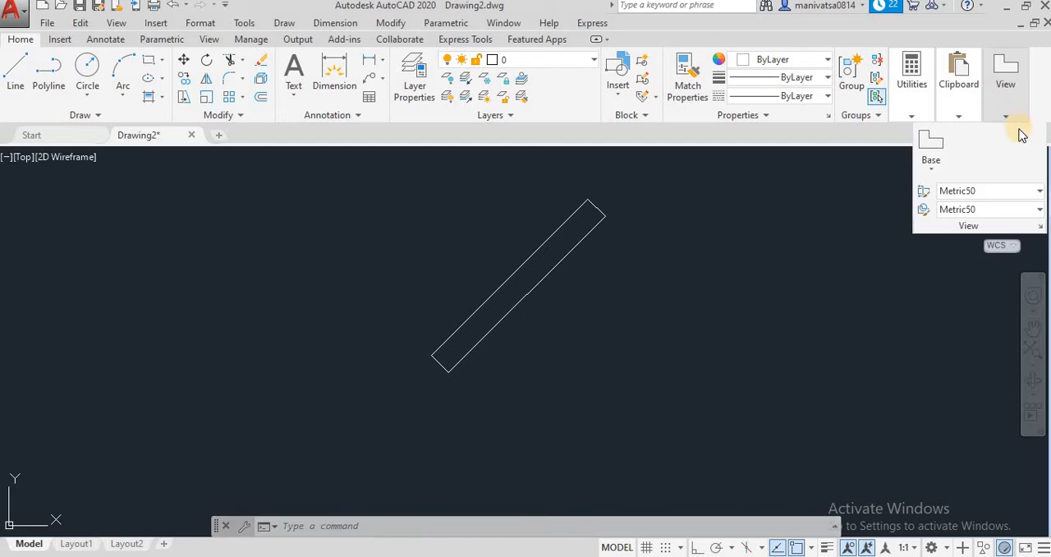
left_click(959, 117)
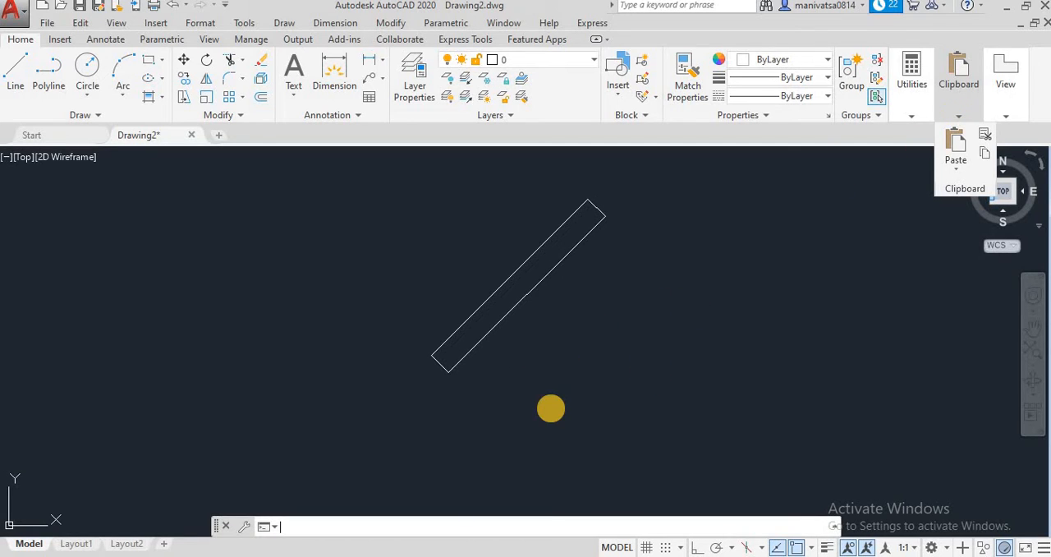
Erase the rotated rectangle from the drawing
left_click(728, 344)
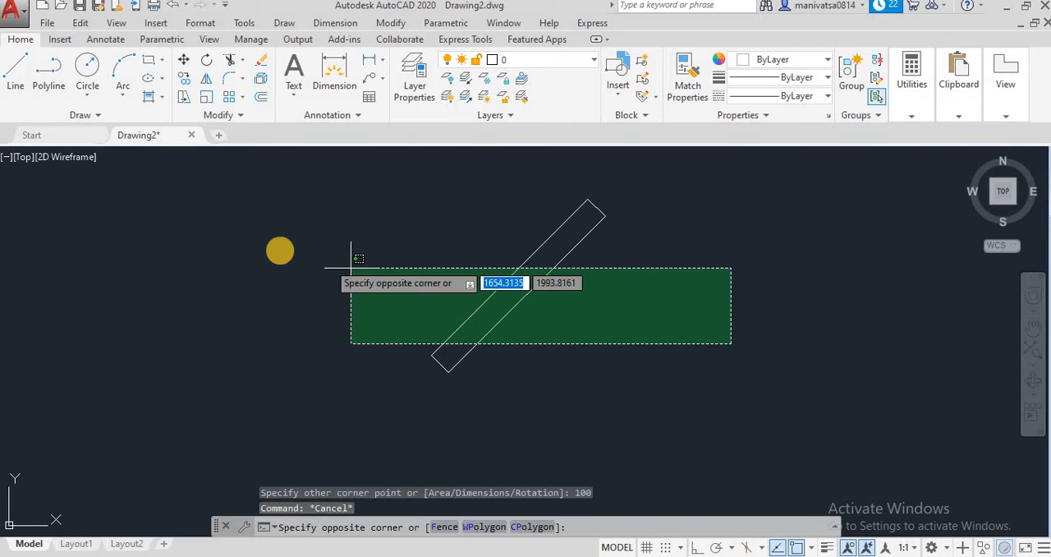
left_click(279, 246)
key("Delete")
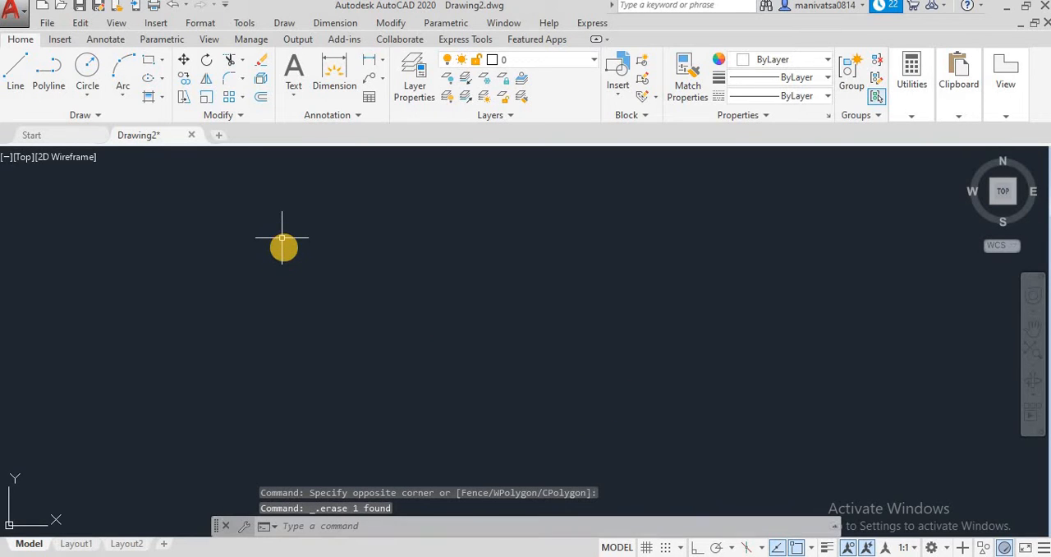
key("Escape")
key("Escape")
key("Escape")
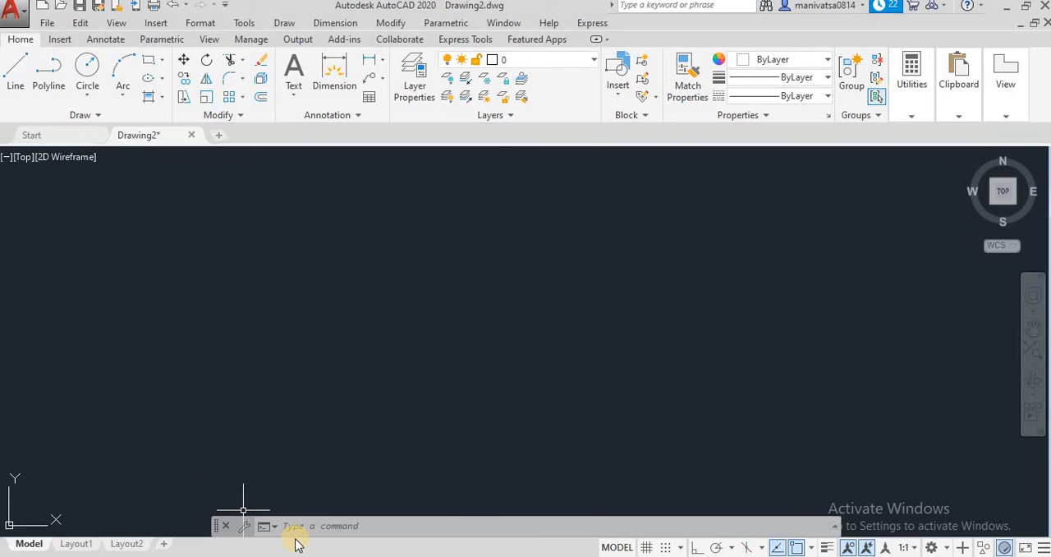
Examine where the Chamfer and Fillet commands are found among the command suggestions and the modify tools
left_click(336, 527)
type("ch")
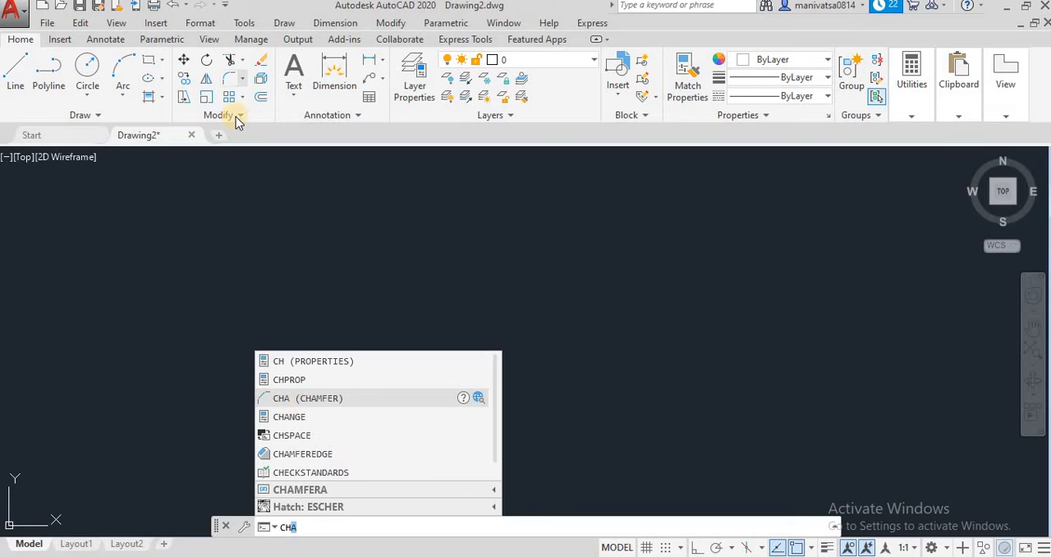
left_click(391, 23)
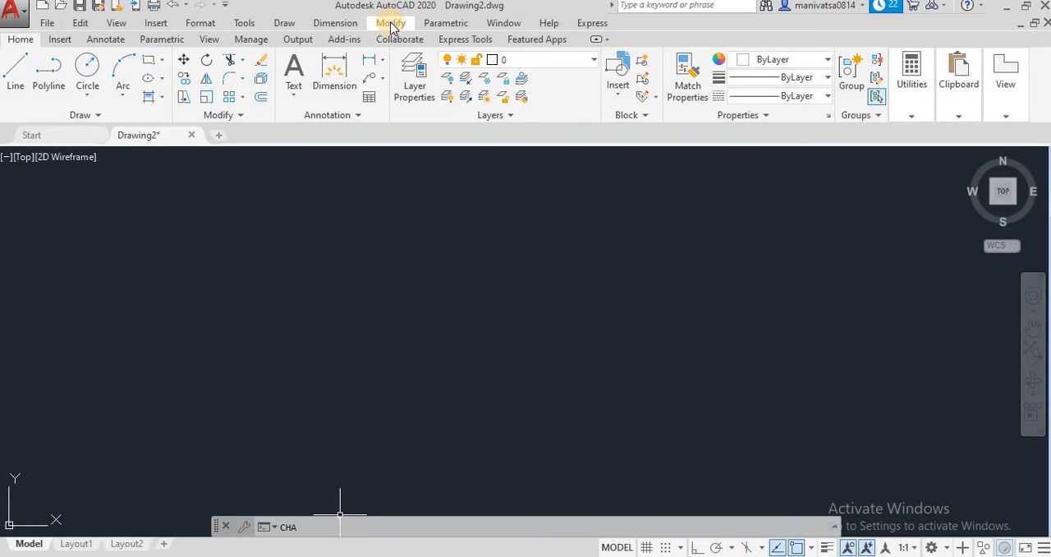
left_click(390, 23)
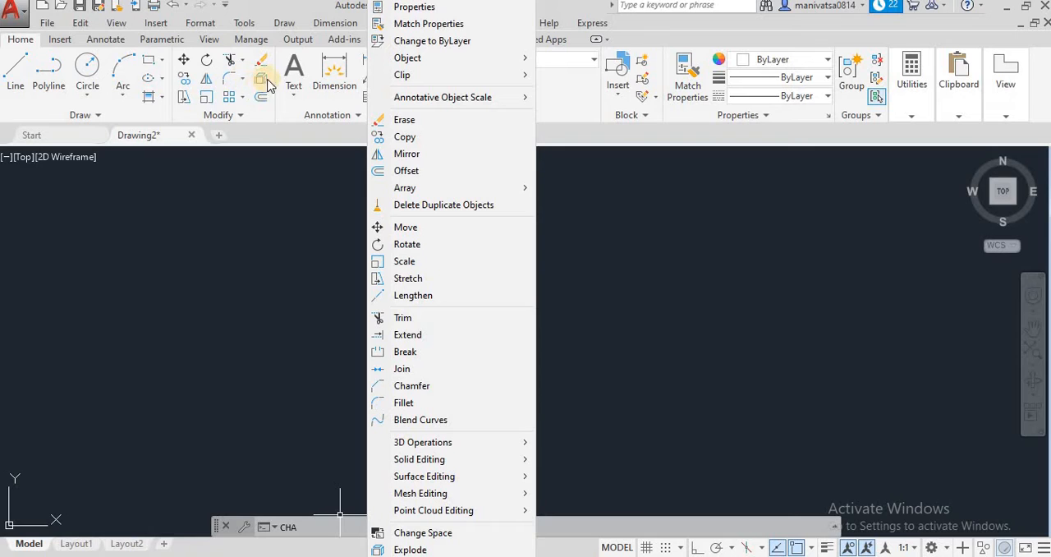
left_click(244, 115)
left_click(242, 82)
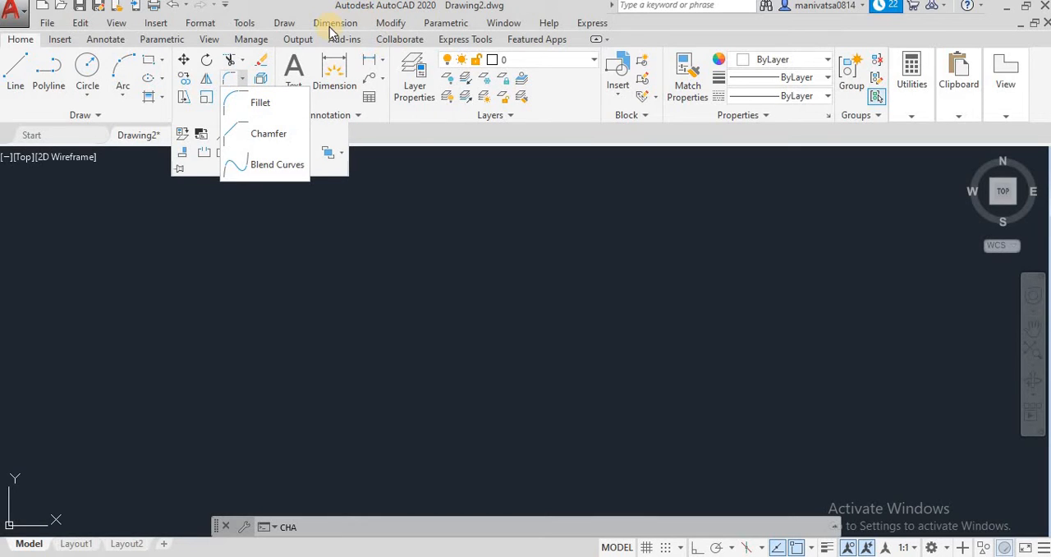
left_click(392, 22)
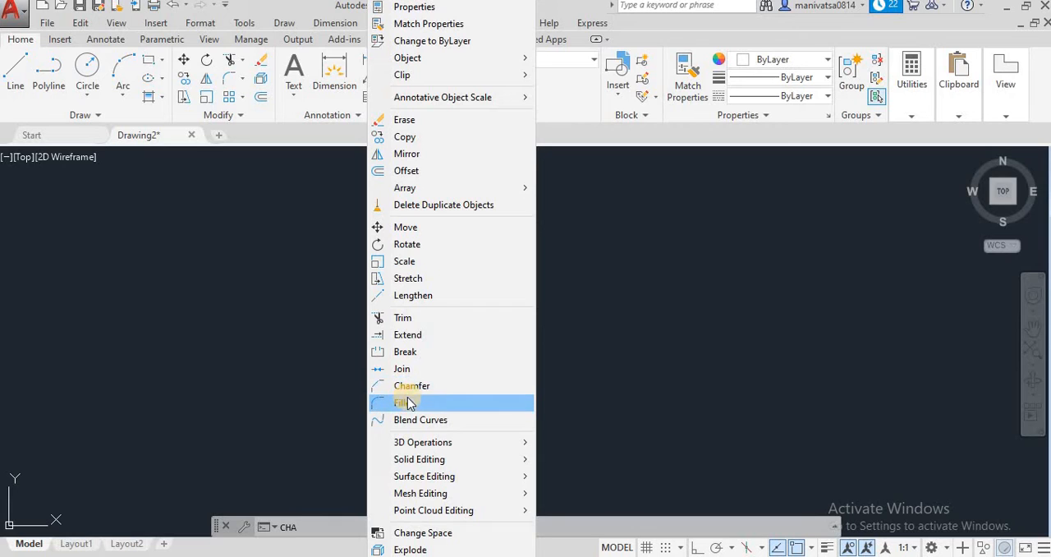
left_click(319, 526)
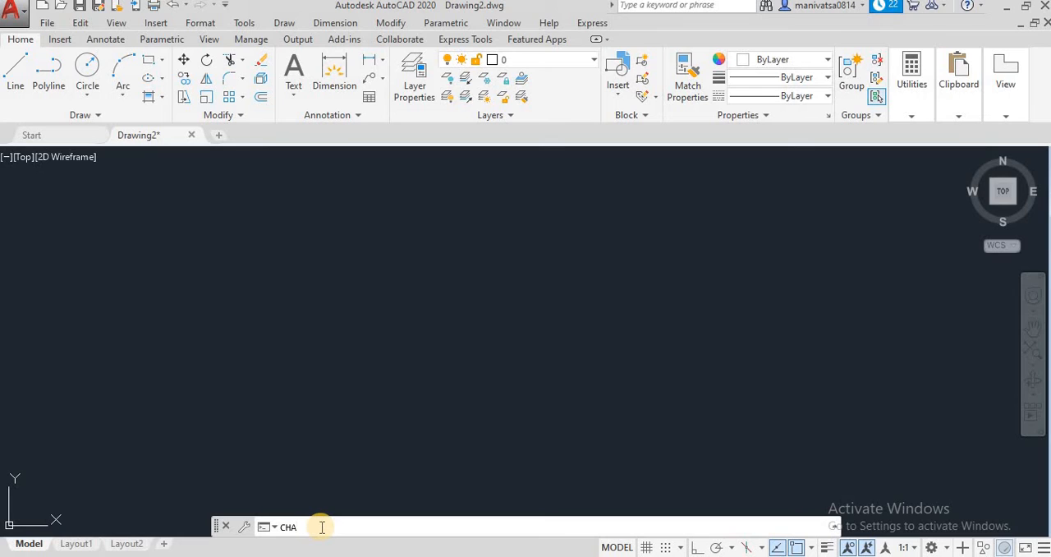
key("BackSpace")
key("BackSpace")
key("BackSpace")
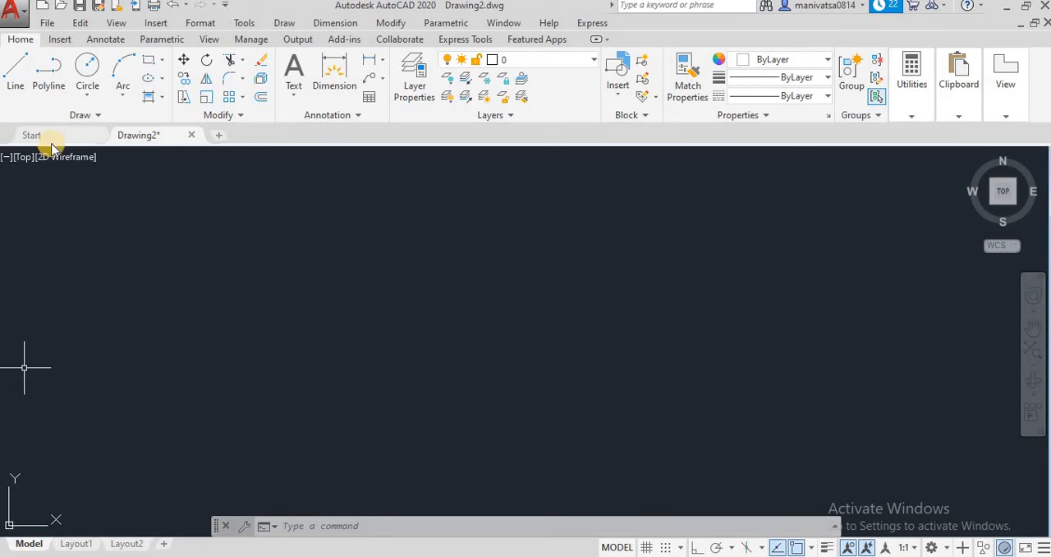
With Ortho mode on, draw a closed rectangular outline from four separate line segments at freely picked points
left_click(16, 69)
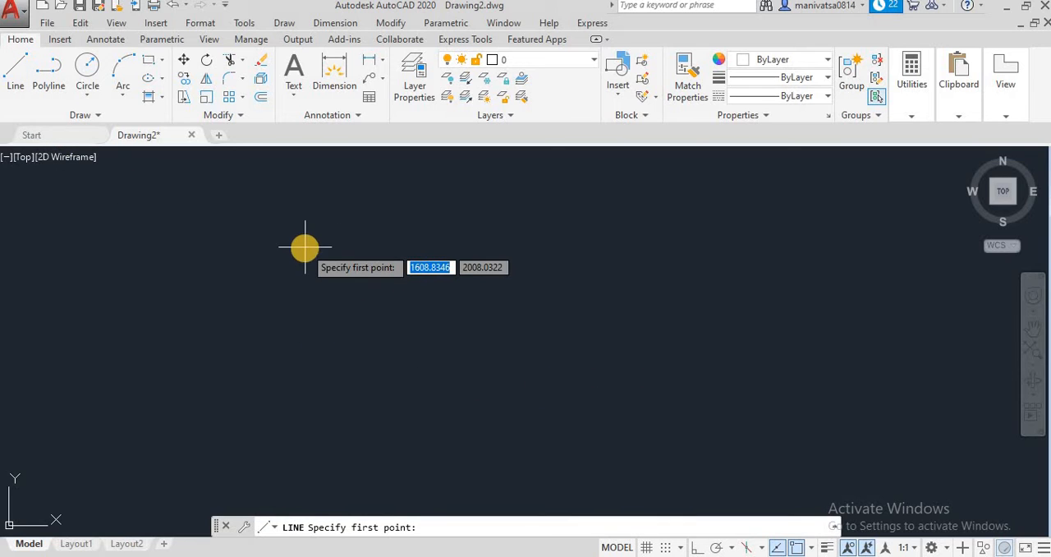
left_click(697, 547)
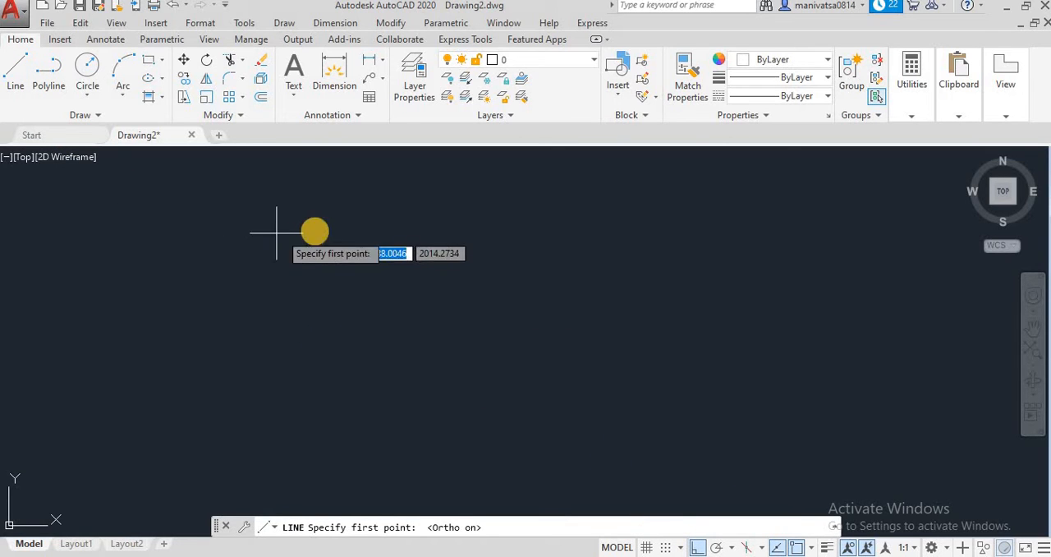
left_click(315, 230)
left_click(672, 216)
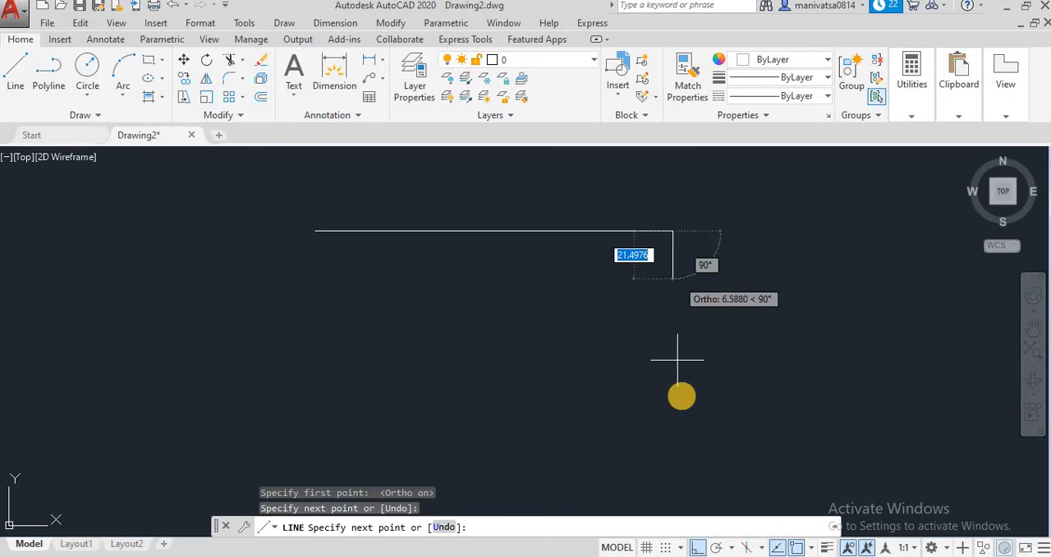
left_click(675, 418)
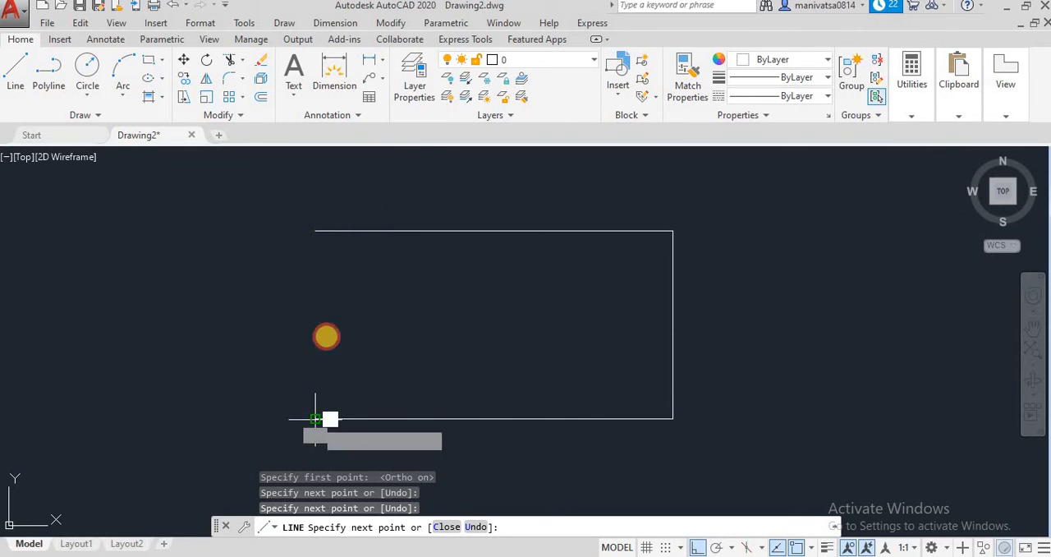
left_click(315, 418)
left_click(315, 232)
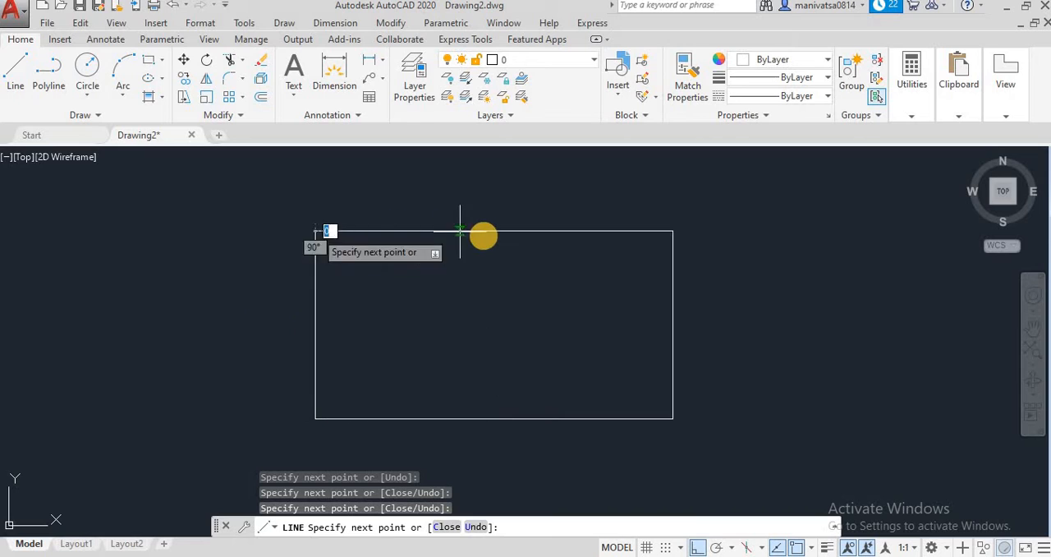
key("Escape")
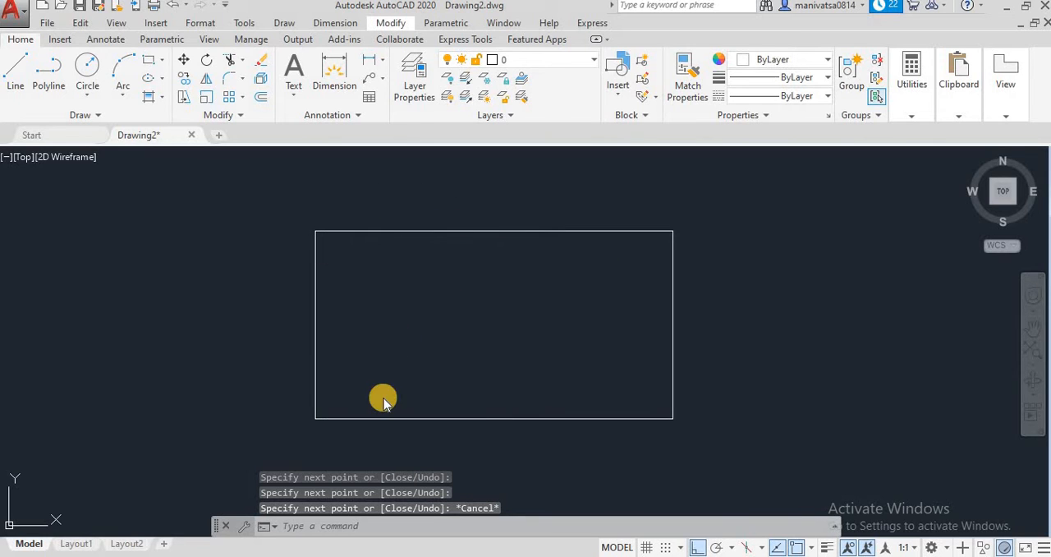
left_click(318, 526)
type("cha")
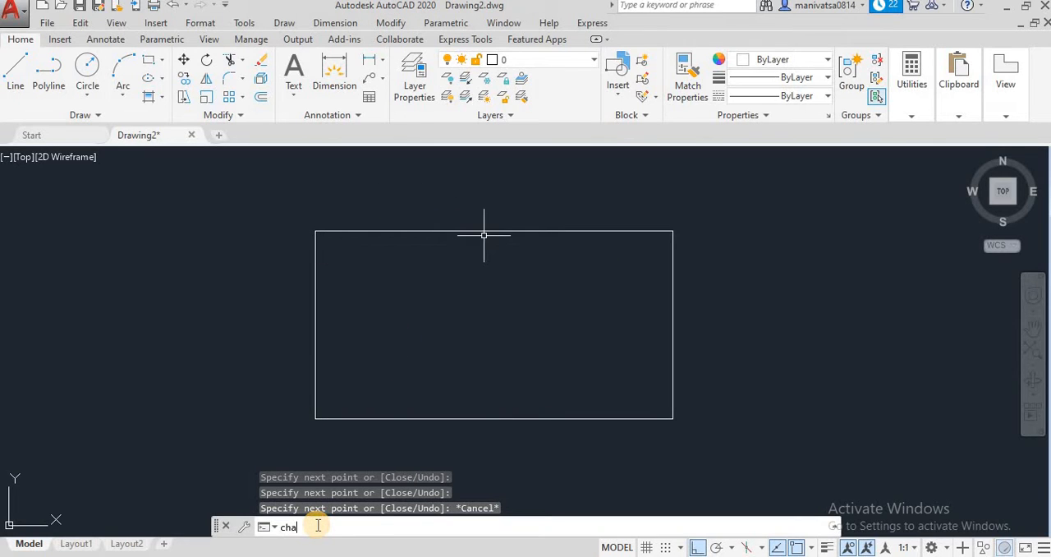
key("Return")
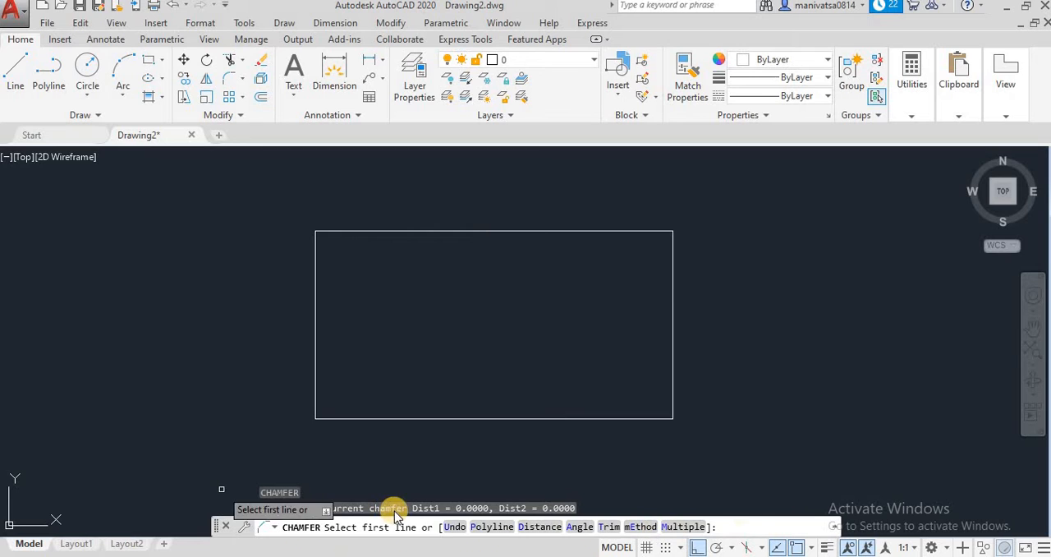
key("Escape")
key("Escape")
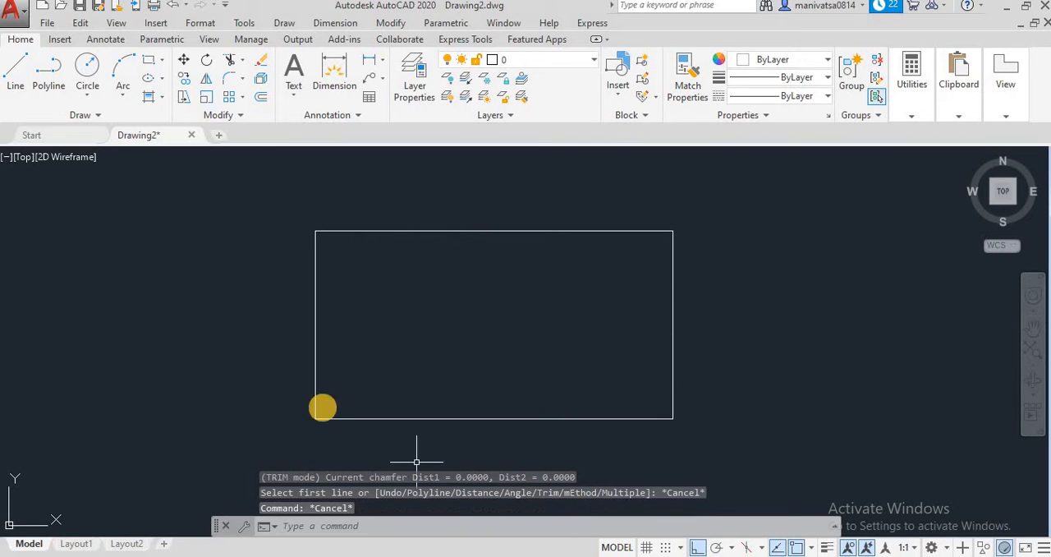
Fillet the upper-right corner of the rectangular outline with a radius of 5
left_click(329, 528)
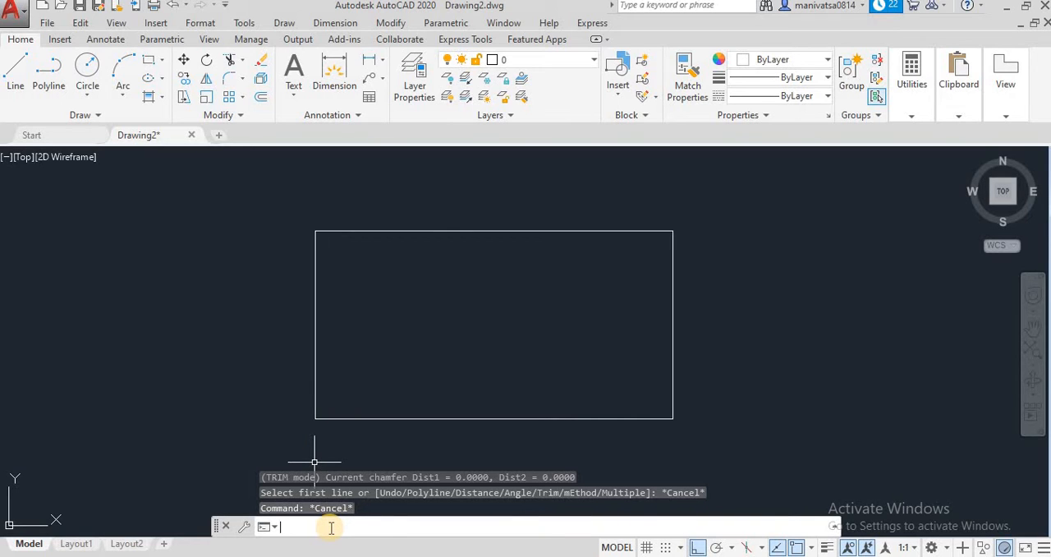
type("f")
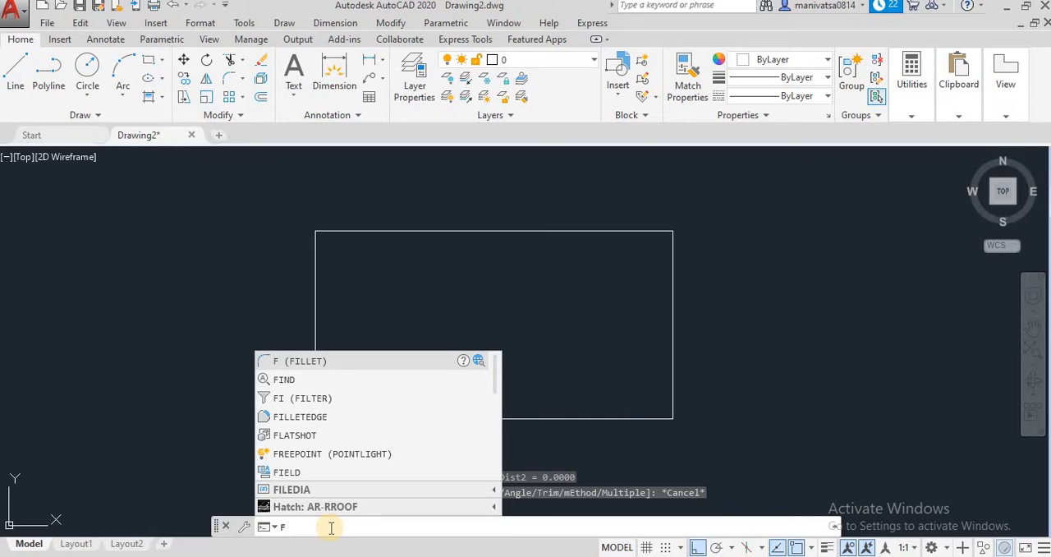
key("Return")
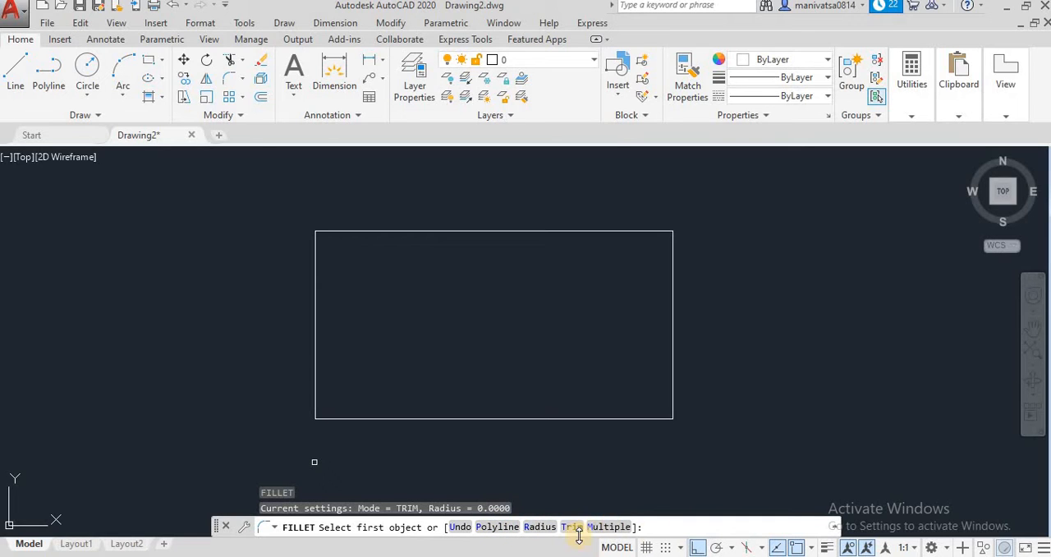
left_click(537, 525)
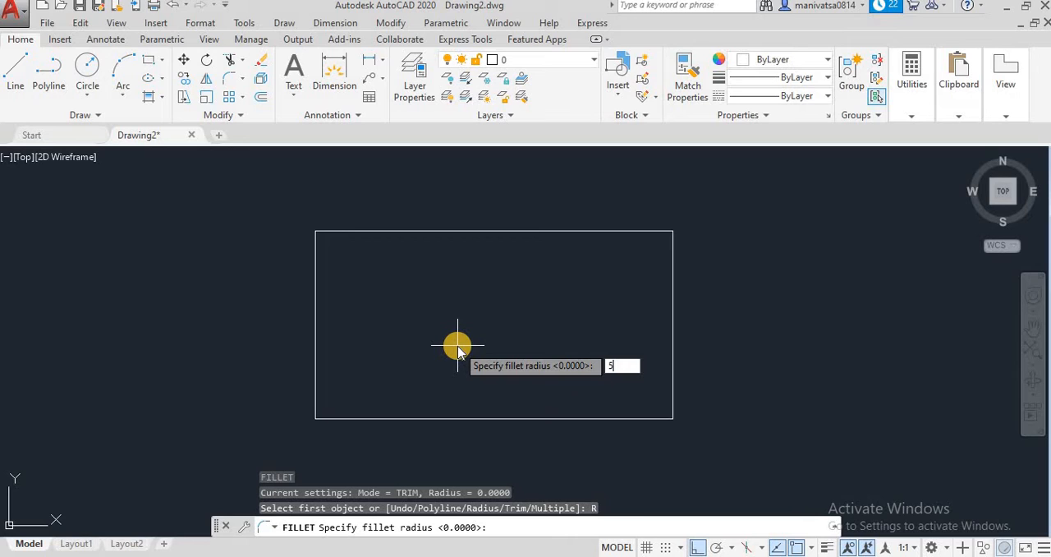
type("5")
key("Return")
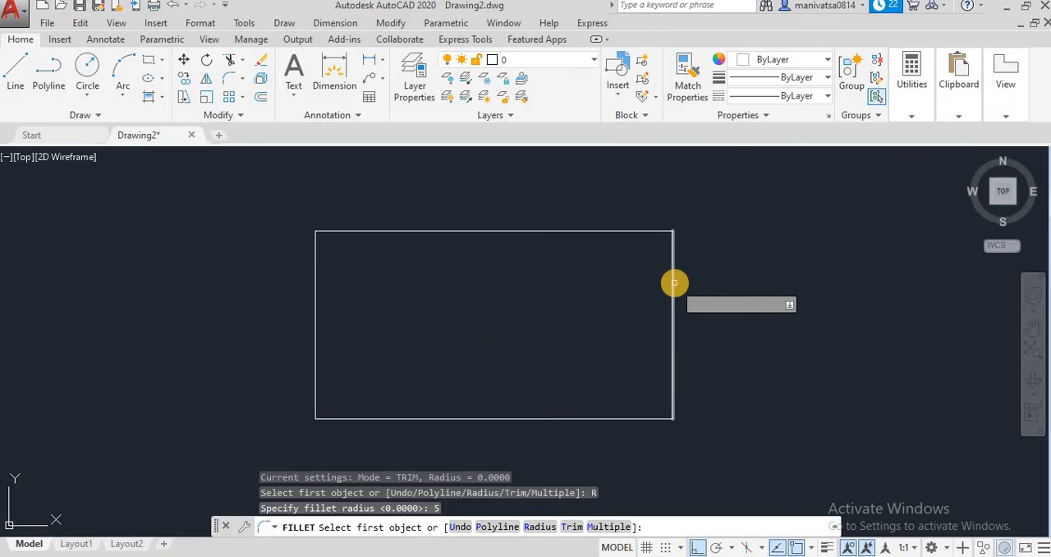
left_click(674, 283)
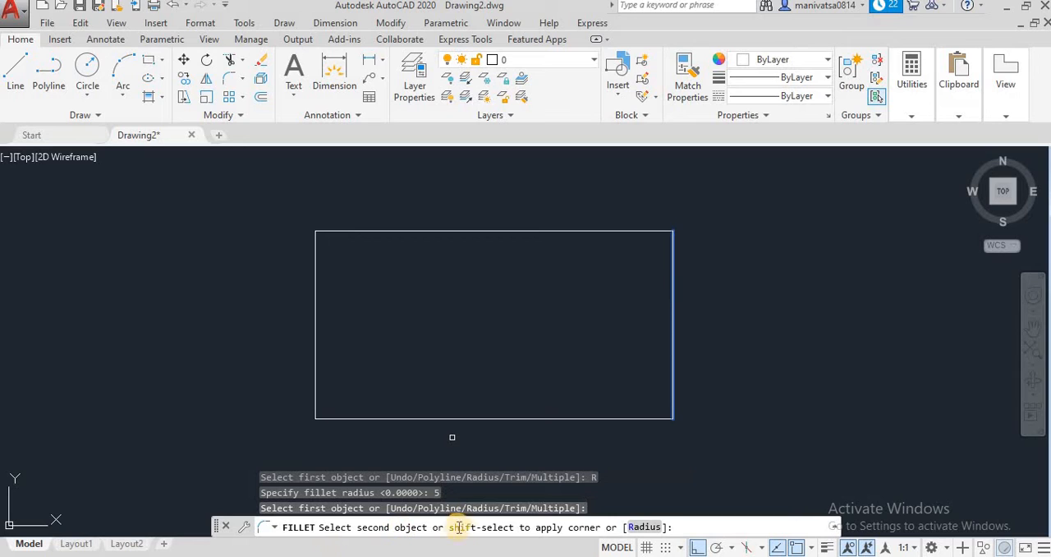
left_click(624, 230)
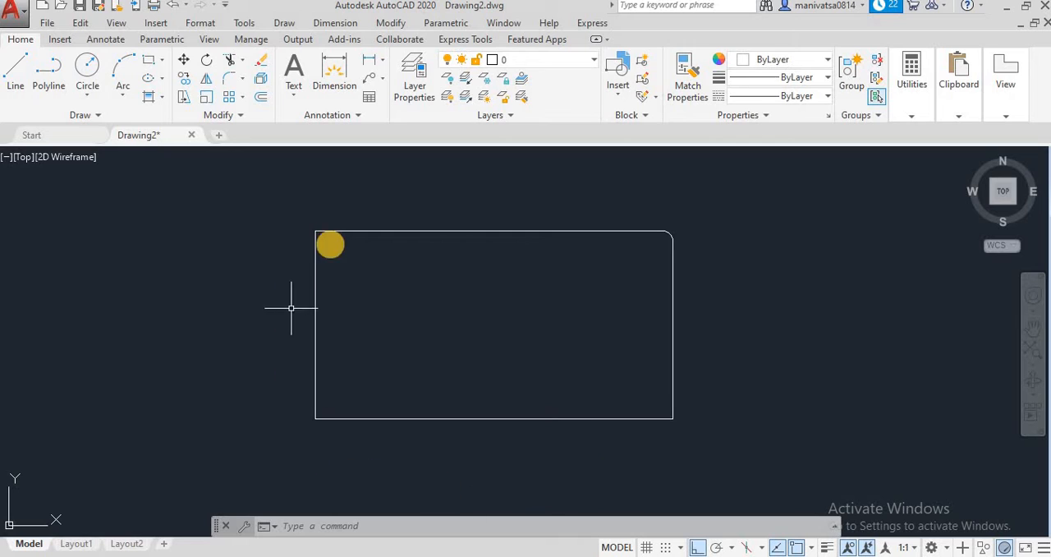
Fillet the three remaining sharp corners of the rectangular outline at radius 5 in one command using the Multiple option
left_click(243, 82)
left_click(256, 103)
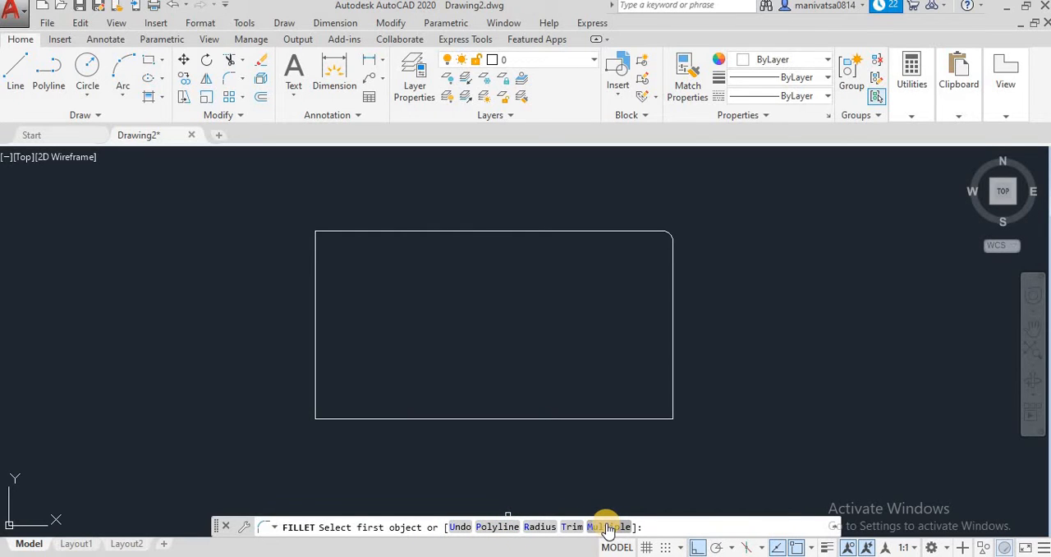
left_click(607, 526)
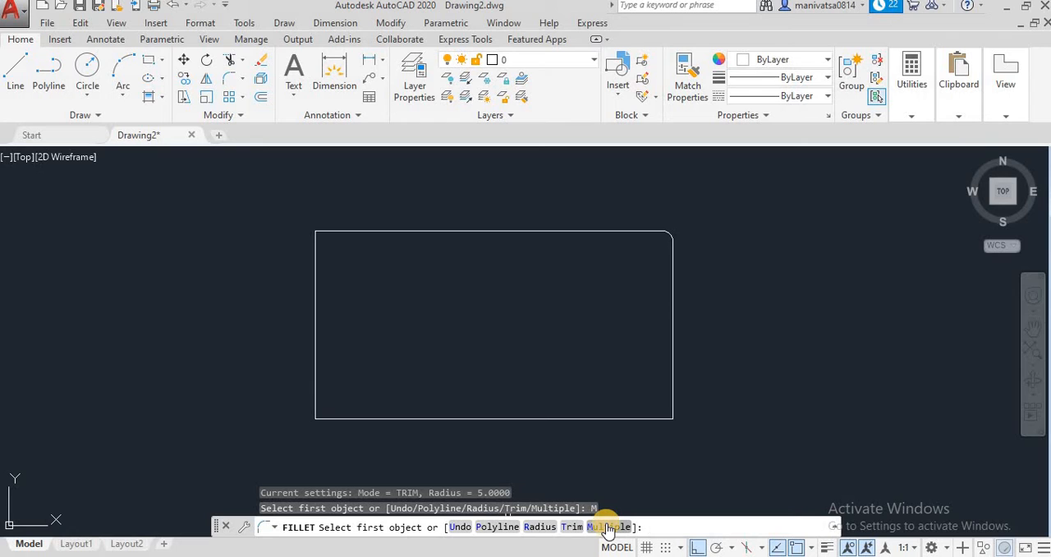
left_click(608, 526)
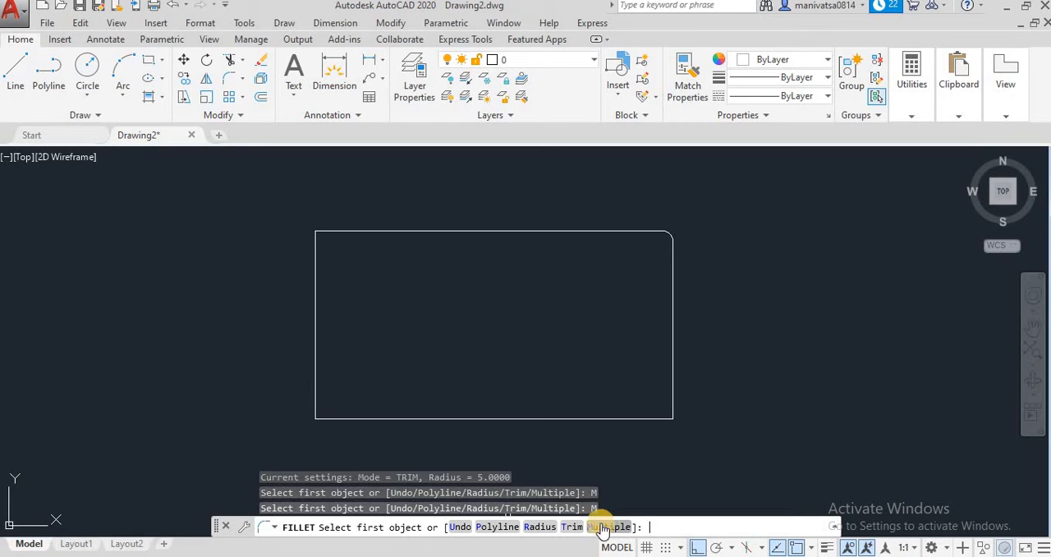
left_click(606, 526)
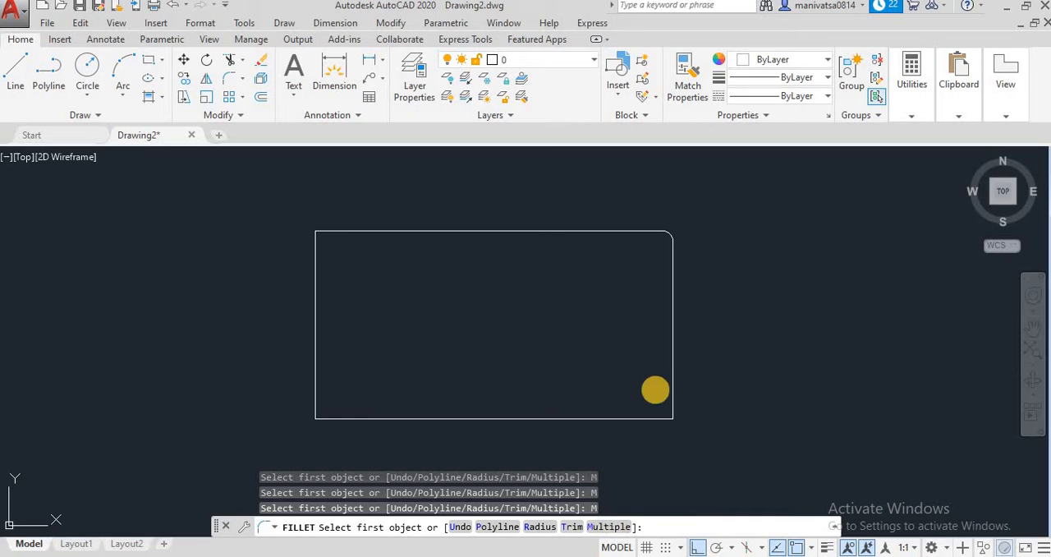
left_click(566, 231)
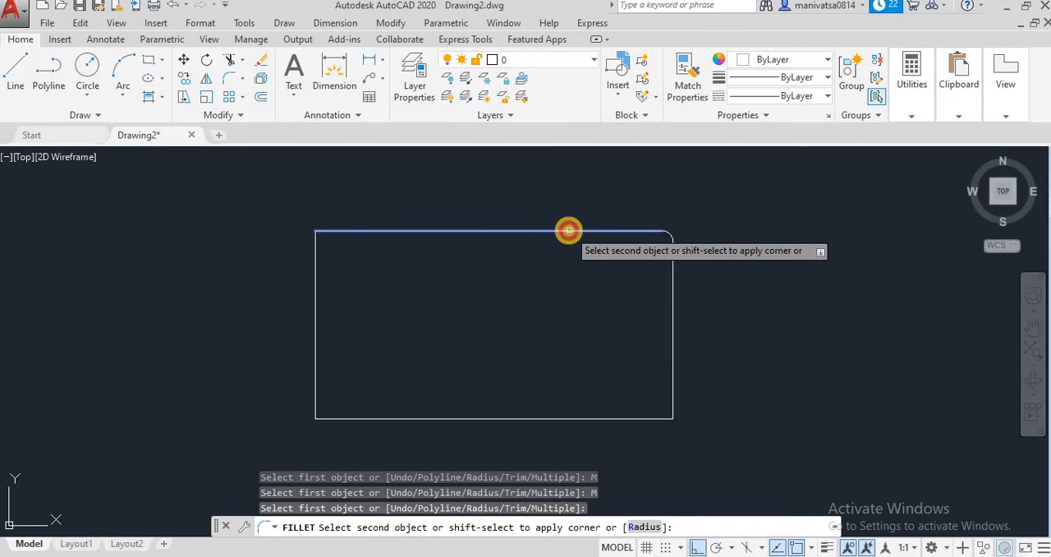
left_click(316, 315)
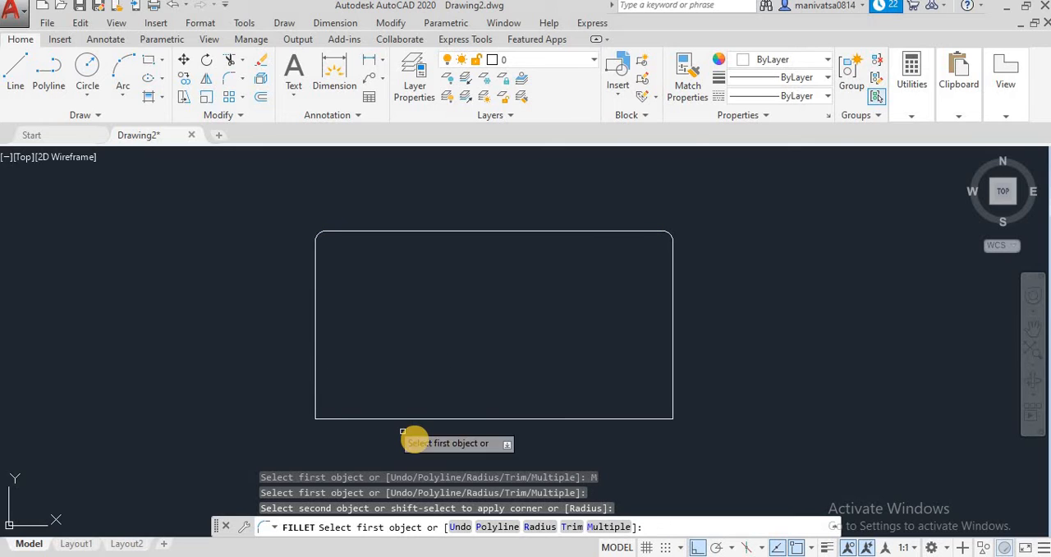
left_click(345, 417)
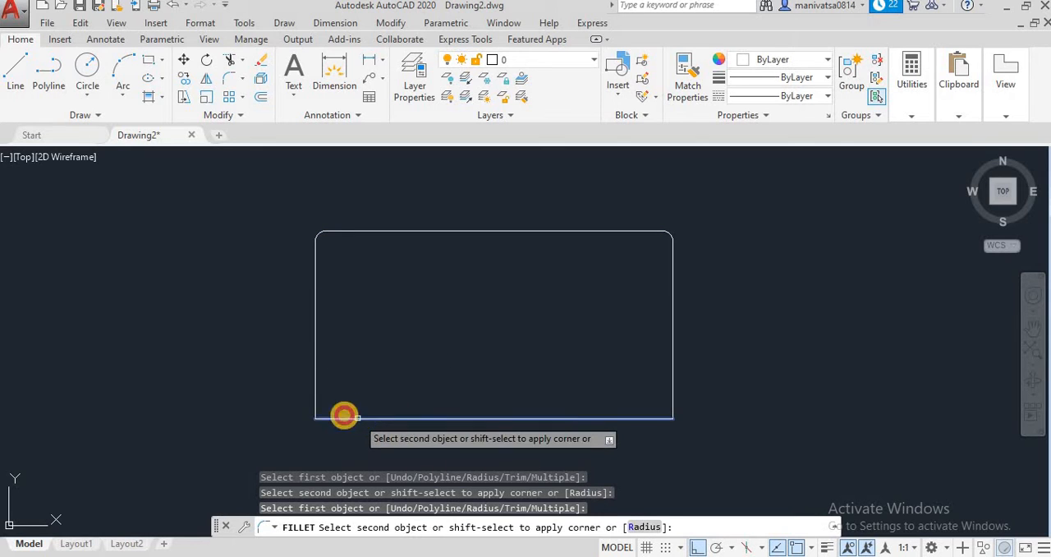
left_click(316, 388)
left_click(671, 363)
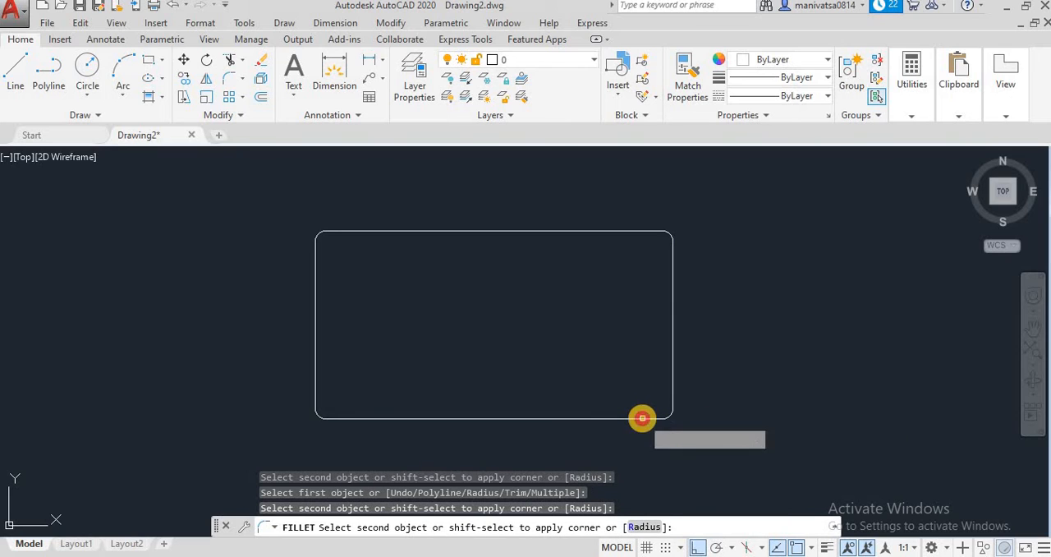
left_click(641, 417)
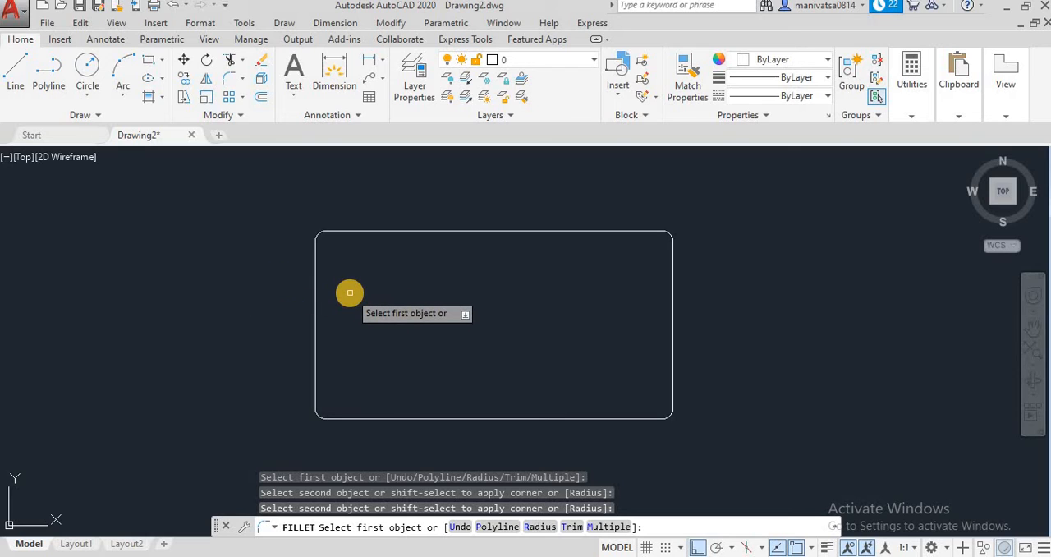
key("Escape")
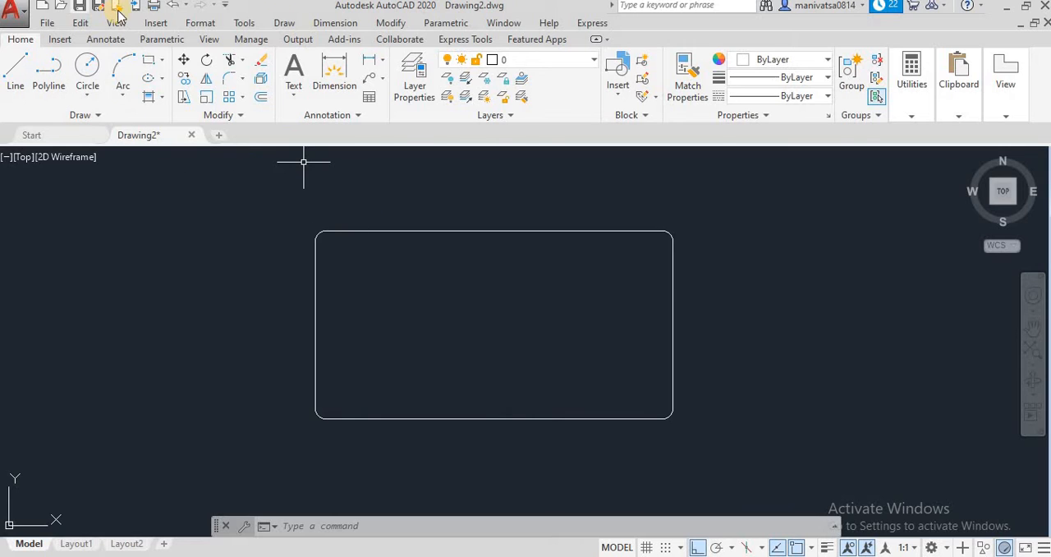
Undo back past the corner fillets and redo only the drawing of the rectangular outline's lines
left_click(173, 5)
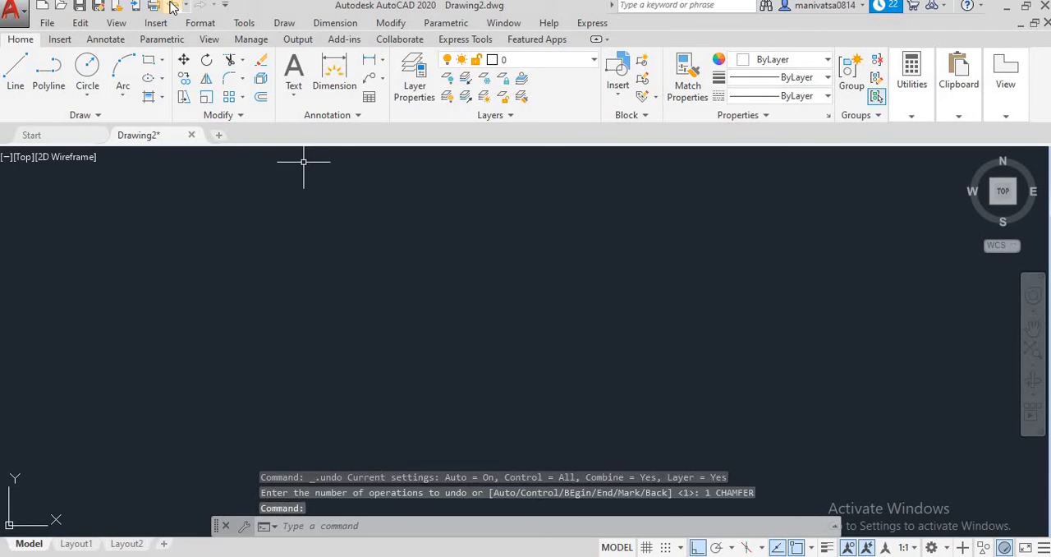
left_click(200, 6)
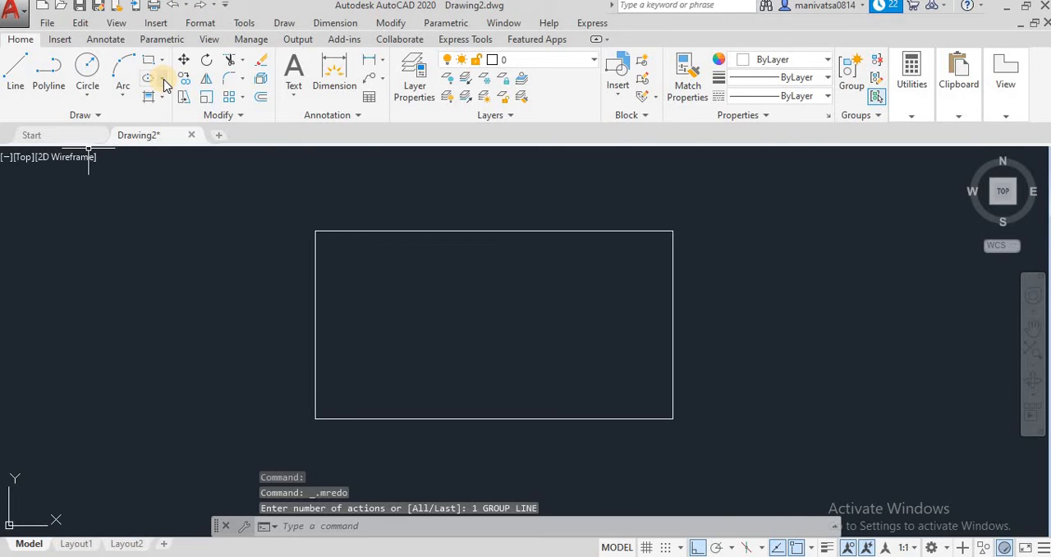
left_click(242, 79)
left_click(256, 102)
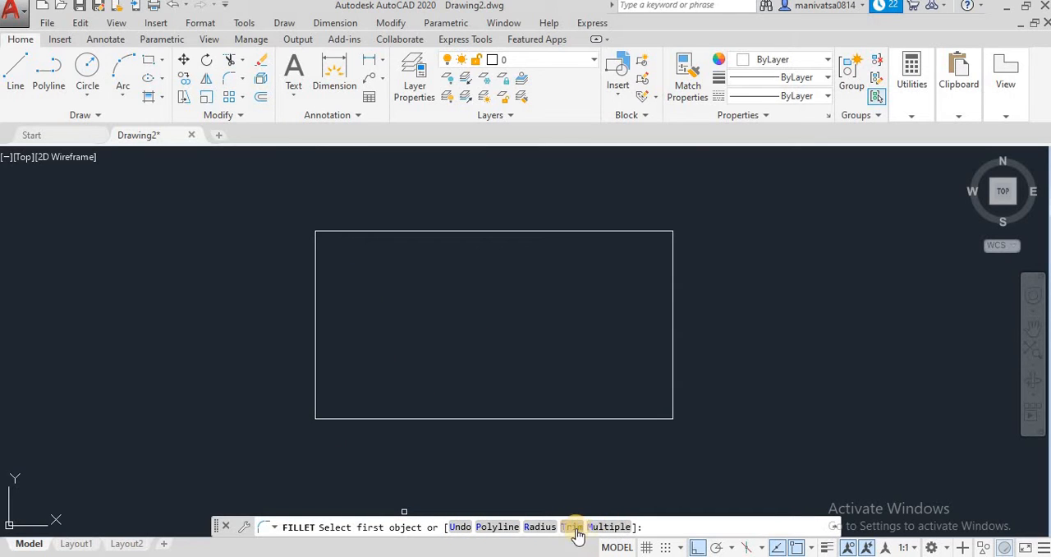
left_click(502, 529)
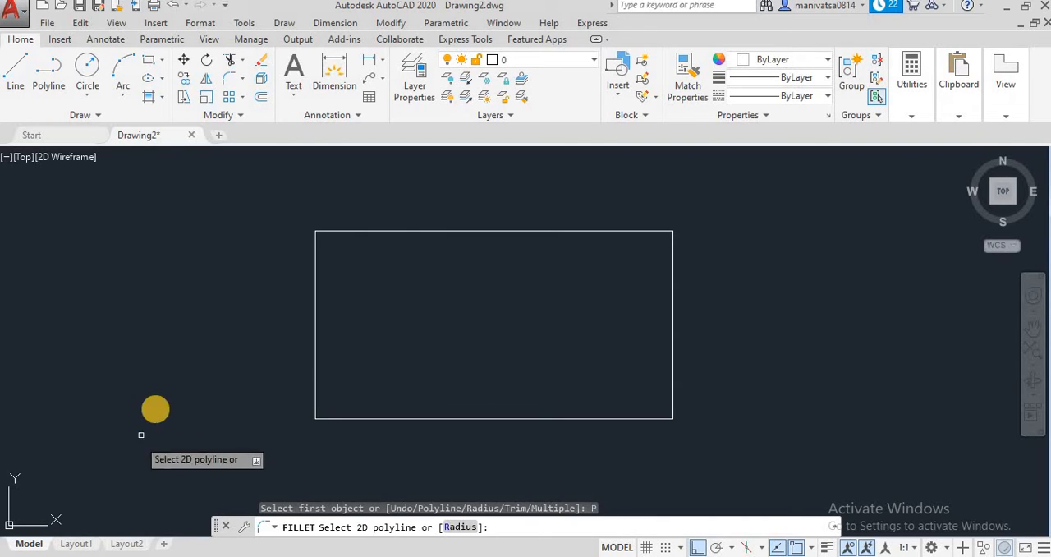
key("Escape")
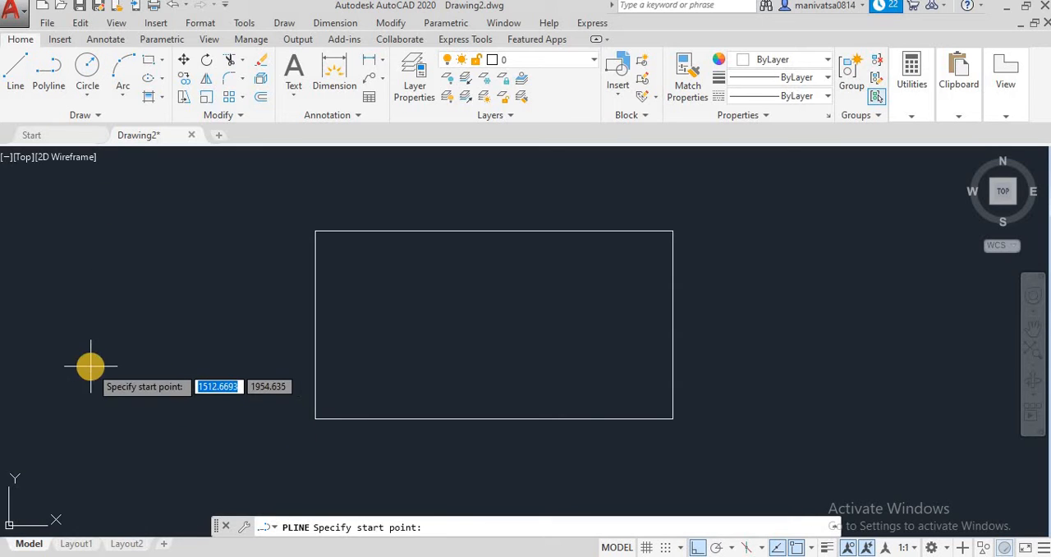
Draw an open stepped polyline of eight alternating horizontal and vertical segments below the rectangle, picking the points freely with Ortho on
middle_click_drag(328, 333, 356, 157)
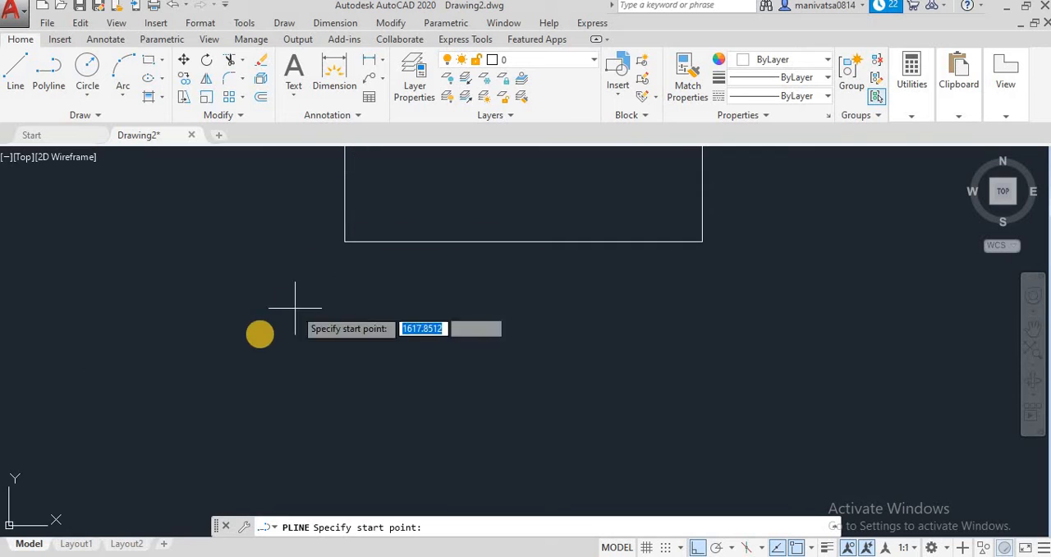
left_click(150, 329)
left_click(348, 332)
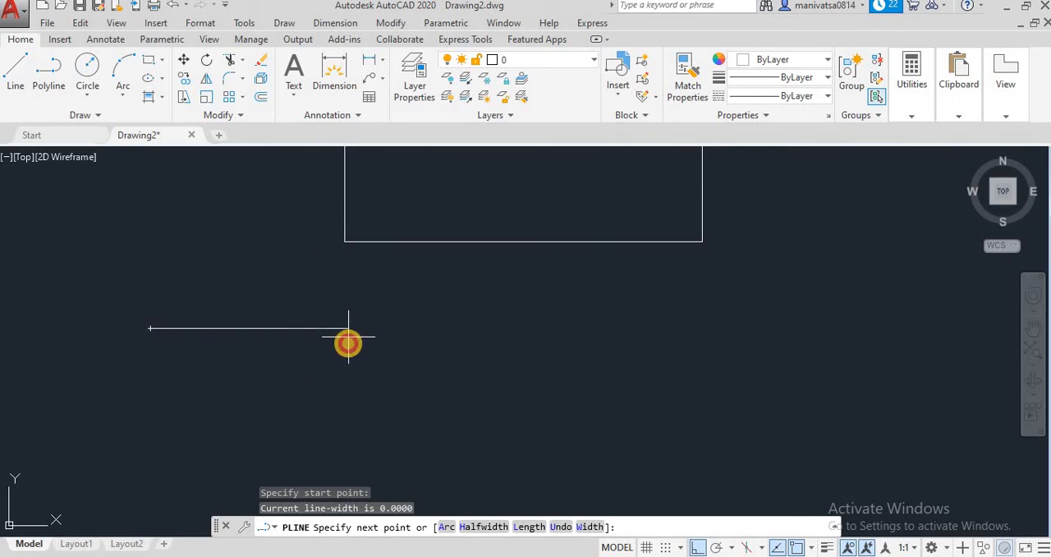
left_click(361, 425)
left_click(535, 423)
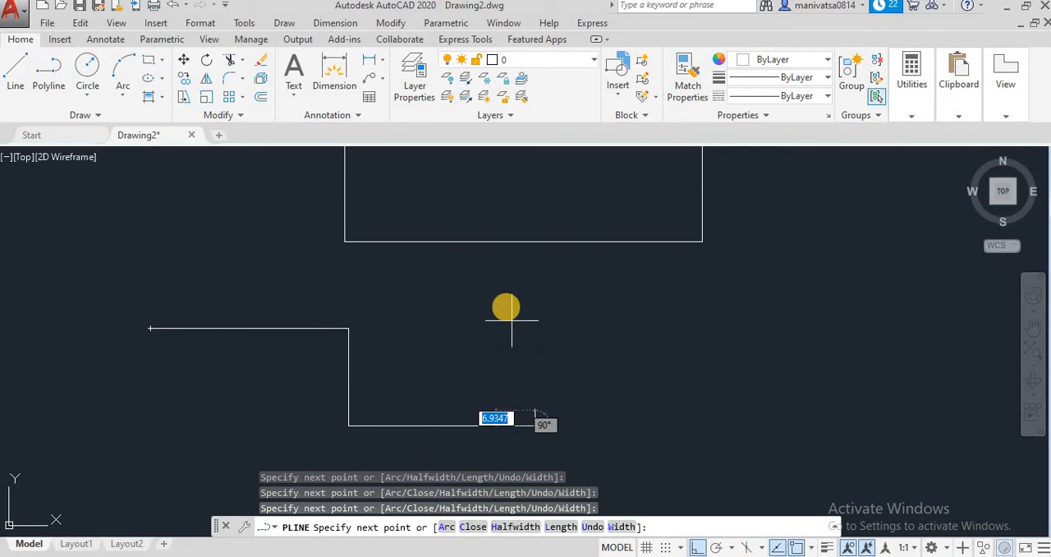
left_click(535, 327)
left_click(724, 327)
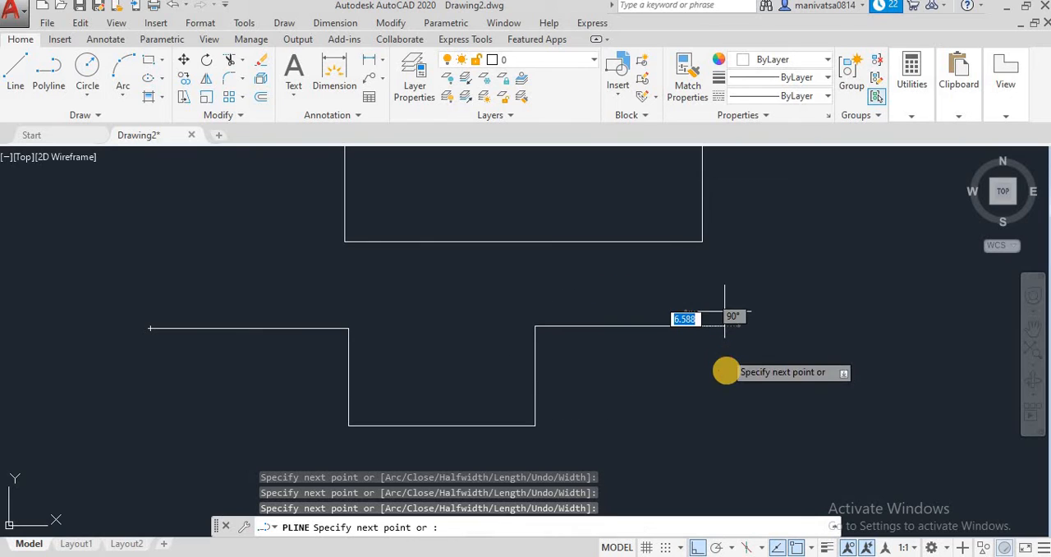
left_click(729, 390)
left_click(877, 386)
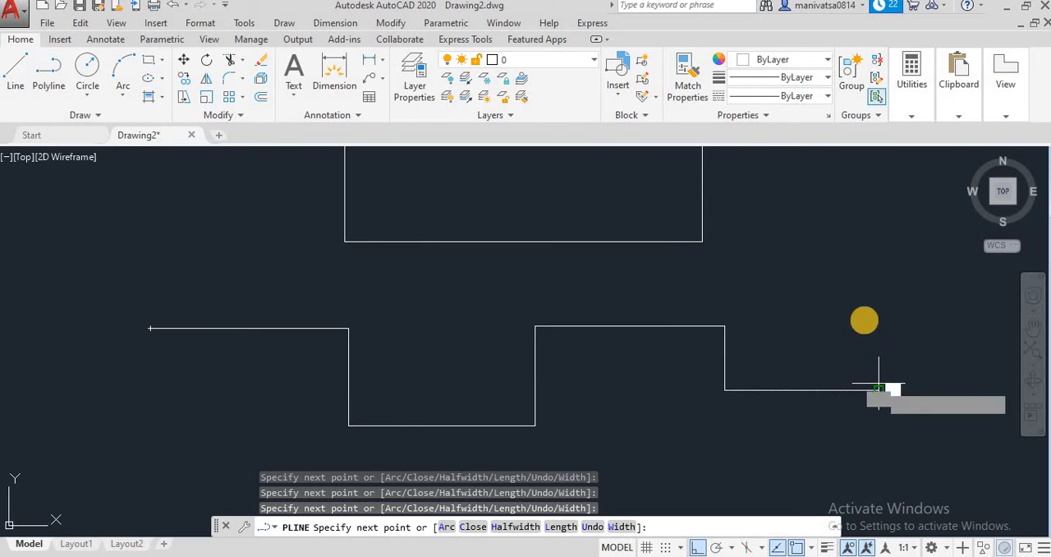
left_click(864, 310)
key("Escape")
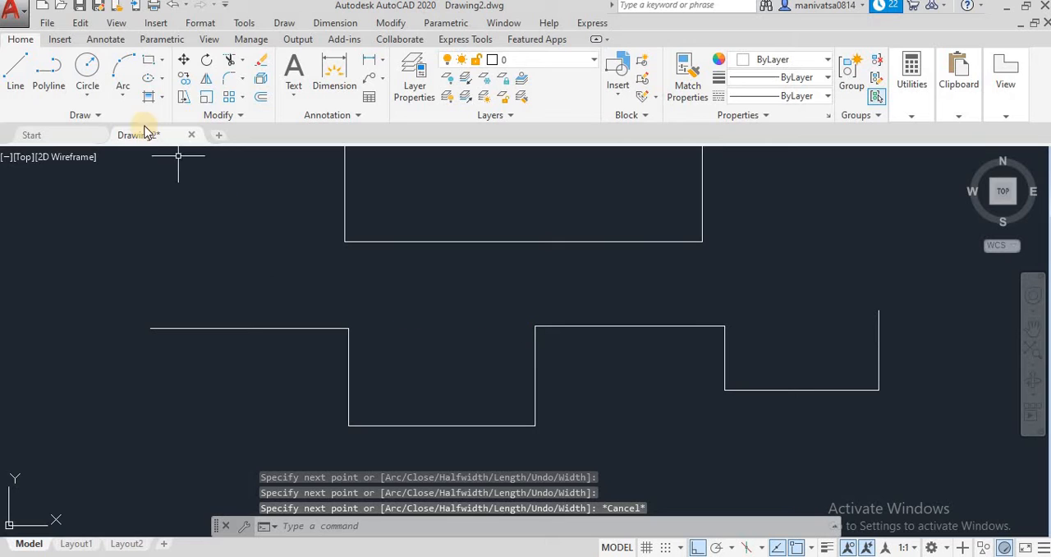
Try to fillet the whole stepped polyline with the Polyline option, entering 10 at the polyline selection prompt
left_click(248, 82)
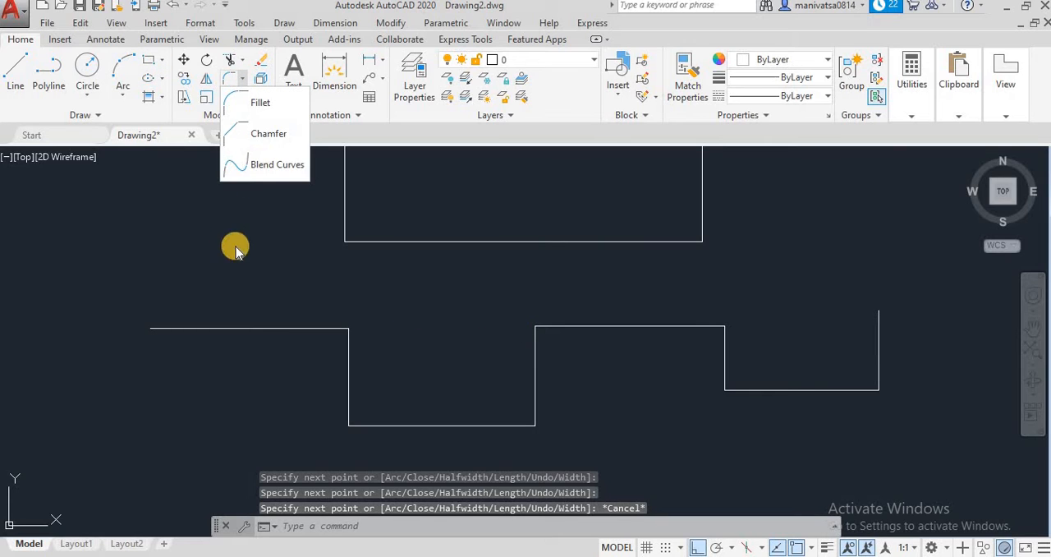
left_click(258, 101)
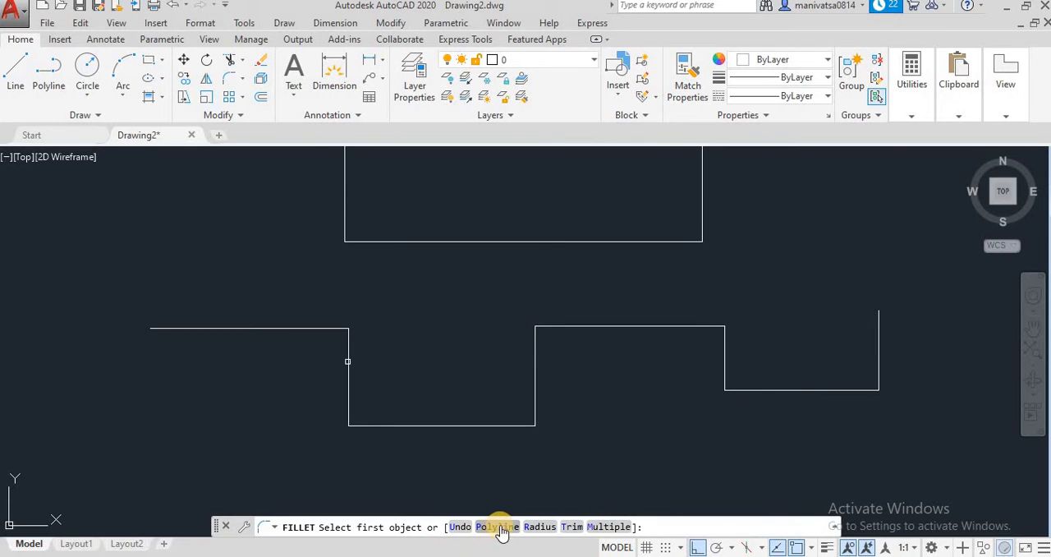
left_click(496, 527)
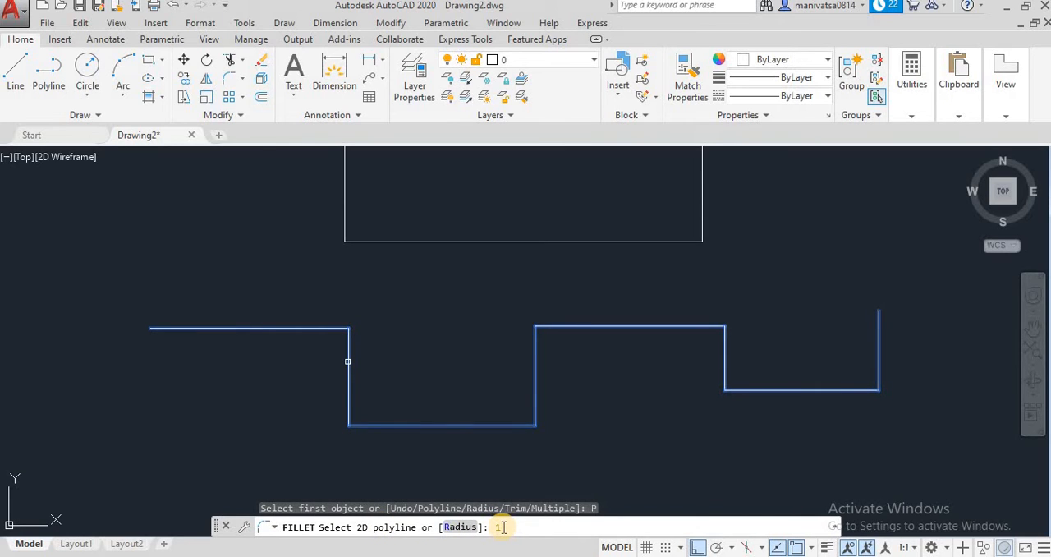
key("Return")
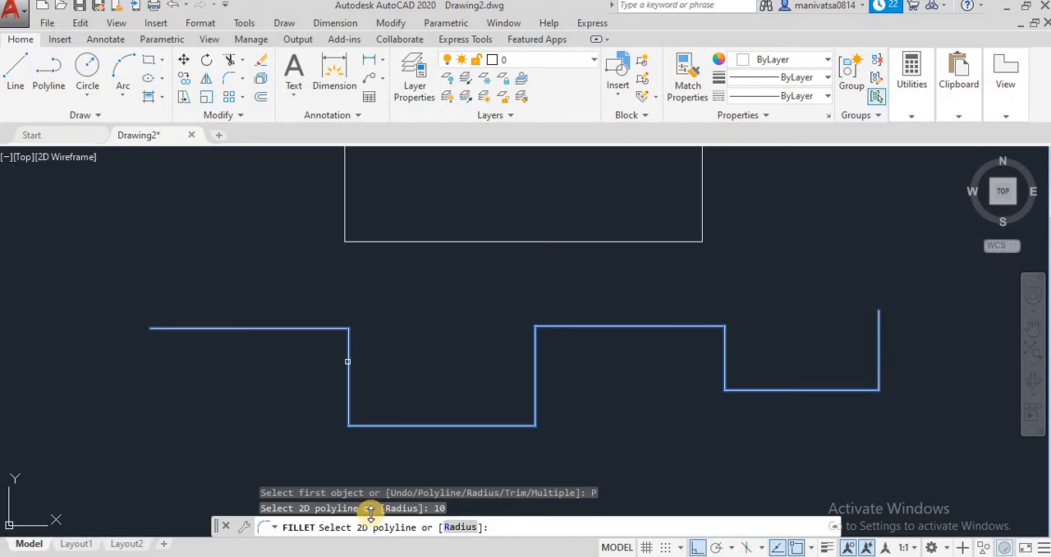
left_click(307, 328)
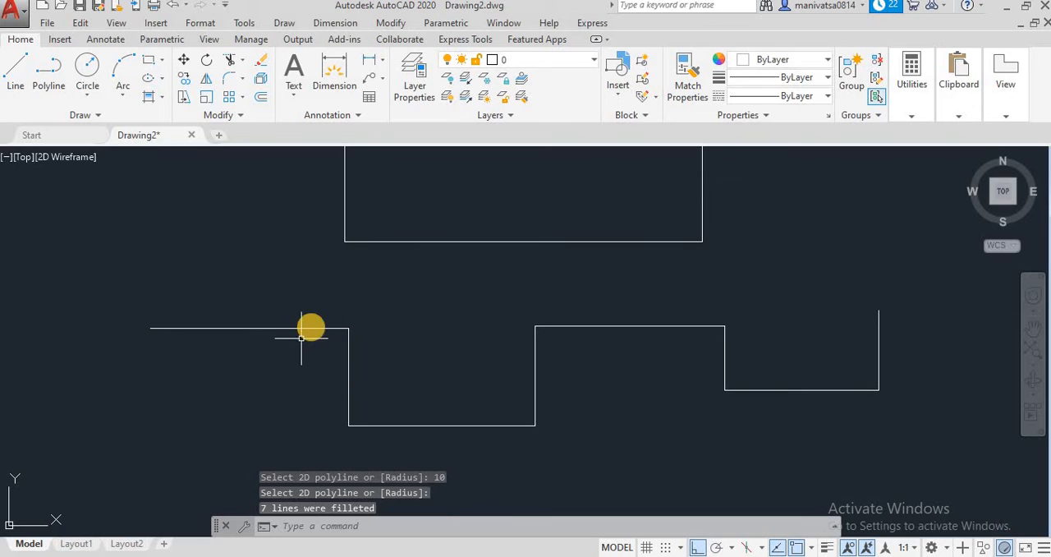
Try to fillet the stepped polyline's first corner between its leftmost horizontal segment and the adjoining vertical segment
key("Return")
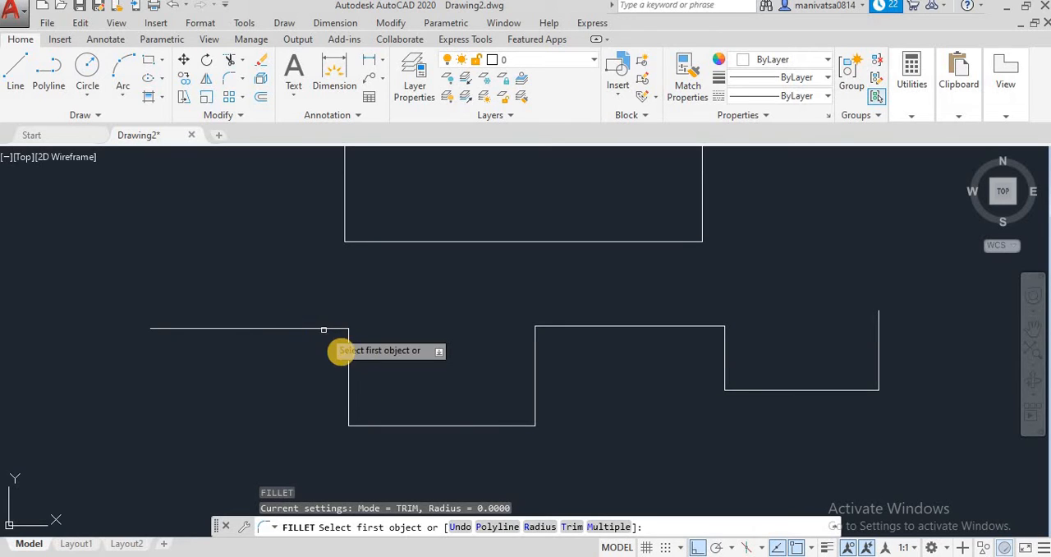
left_click(337, 329)
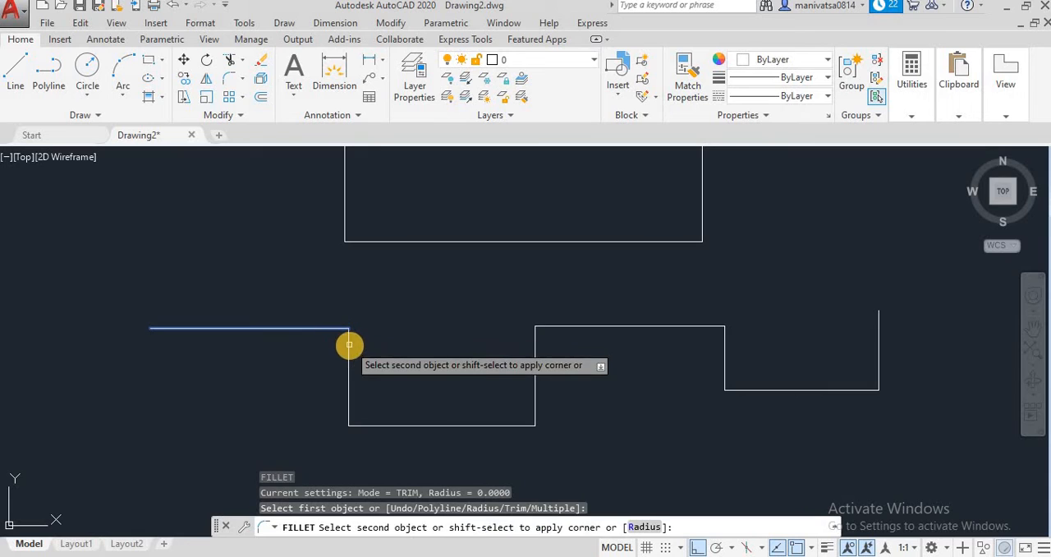
left_click(350, 346)
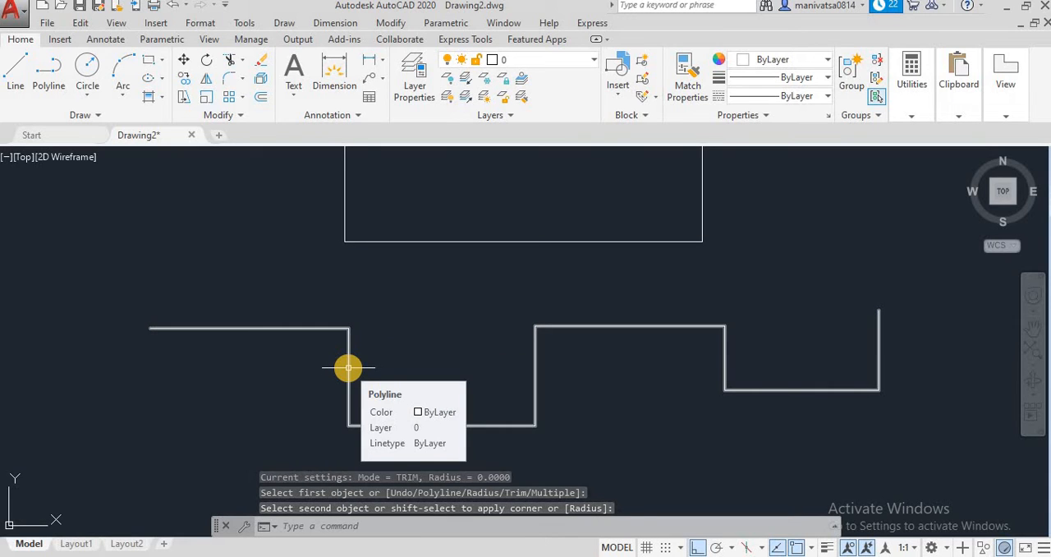
left_click(349, 367)
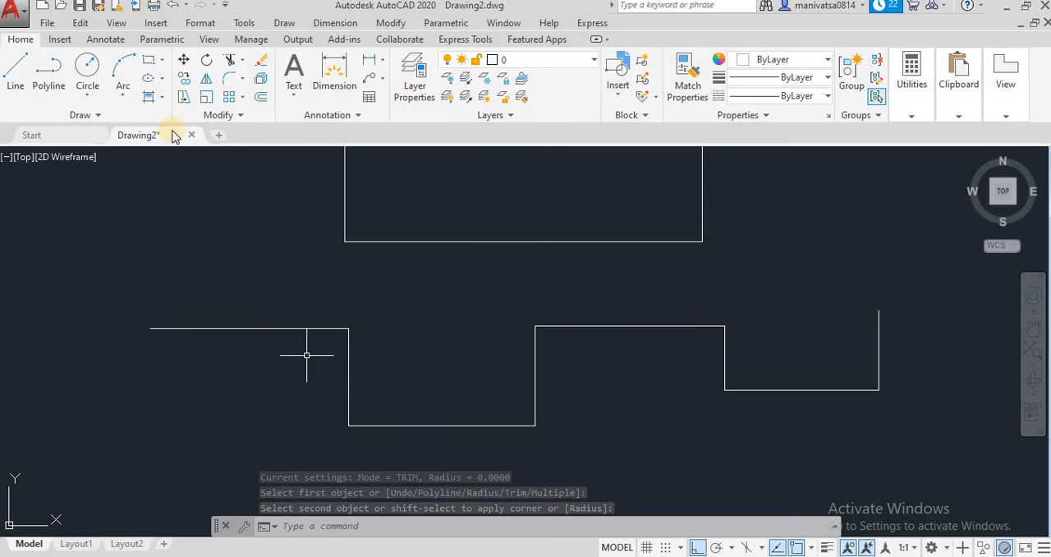
Try again to fillet all corners of the stepped polyline using the Polyline option without setting a radius, and inspect the corners
left_click(244, 78)
left_click(263, 99)
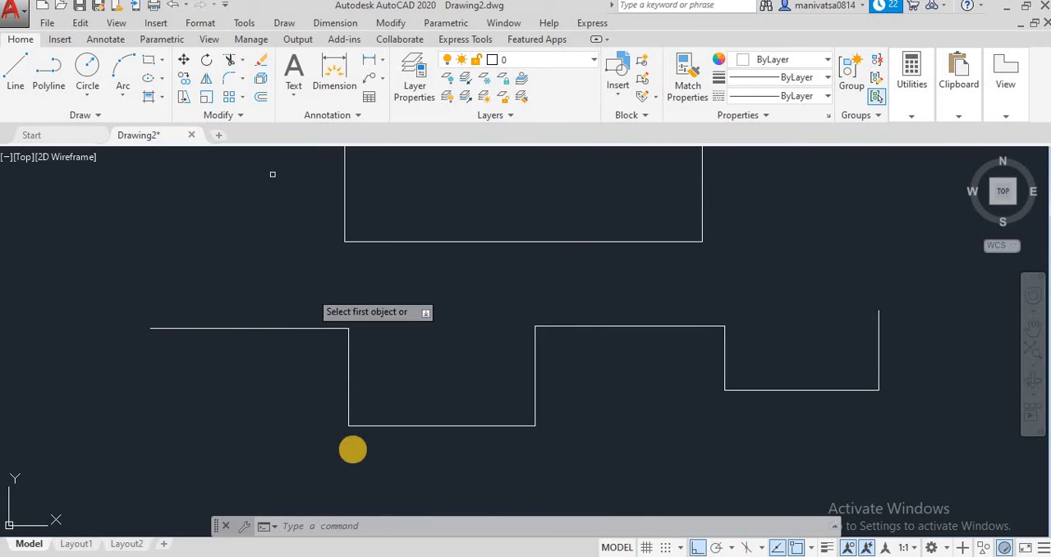
left_click(490, 526)
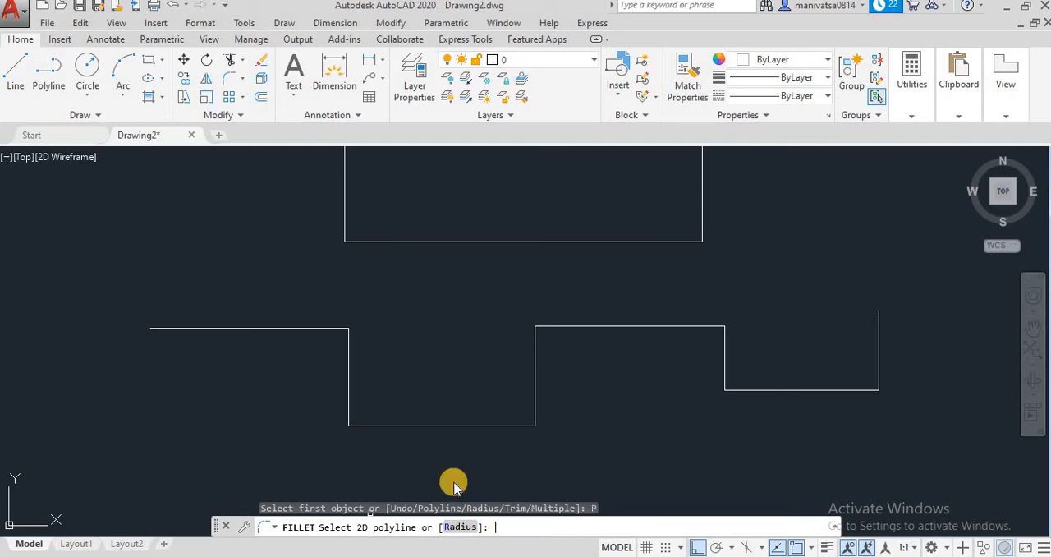
left_click(259, 327)
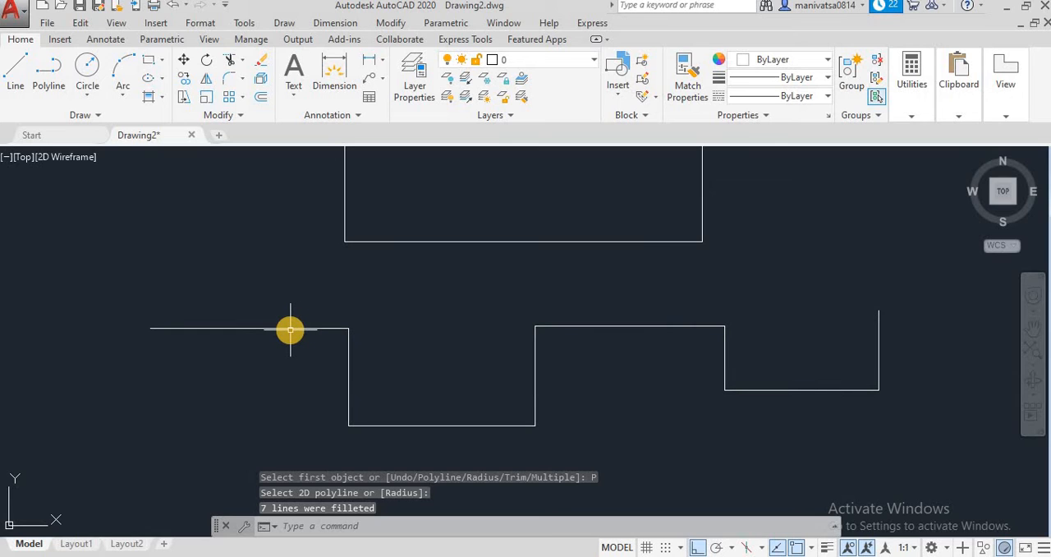
scroll(350, 338, "up", 5)
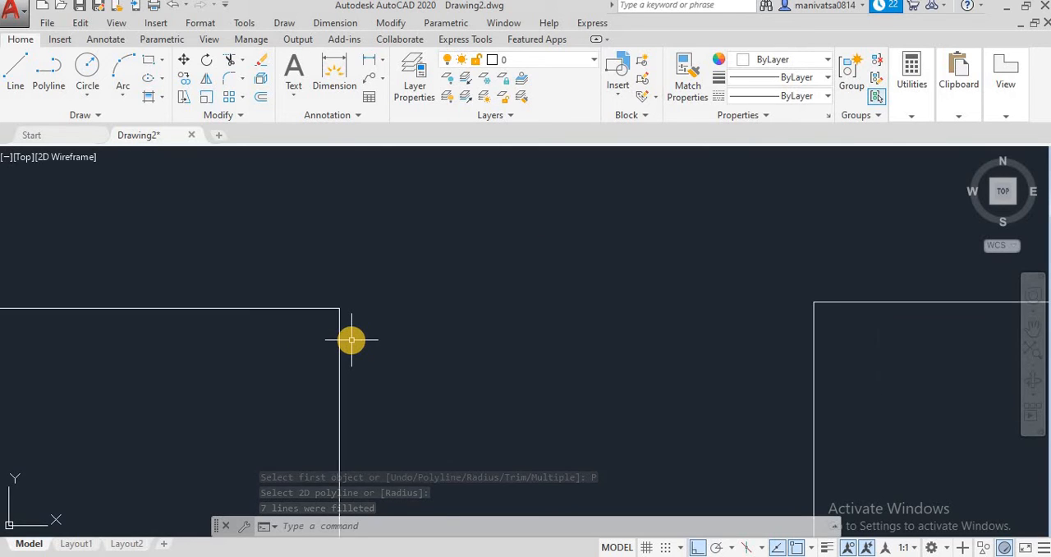
scroll(351, 339, "down", 3)
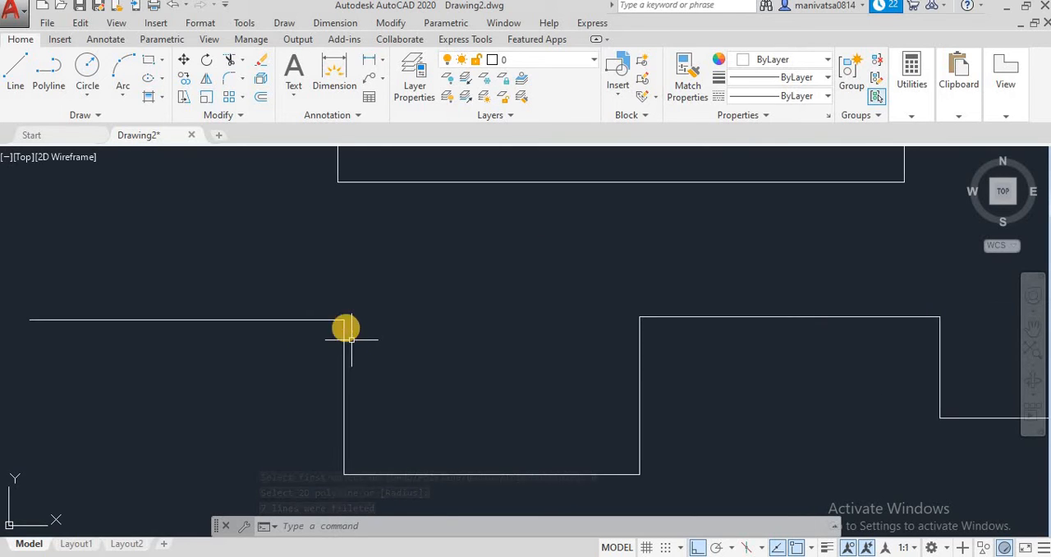
Try to fillet the whole stepped polyline with the Polyline option, entering 5 at the polyline selection prompt, and inspect the corners
left_click(243, 81)
left_click(261, 106)
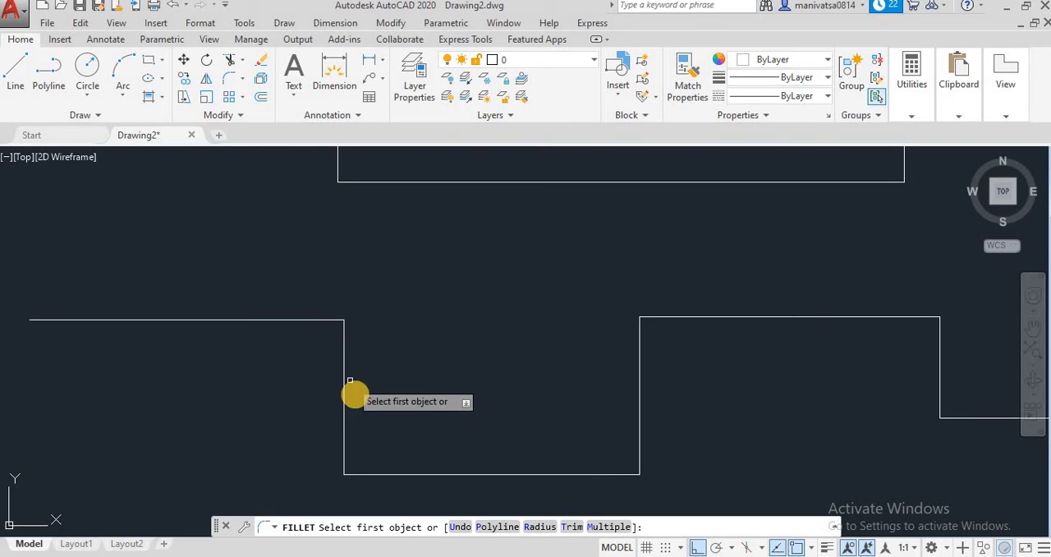
left_click(496, 526)
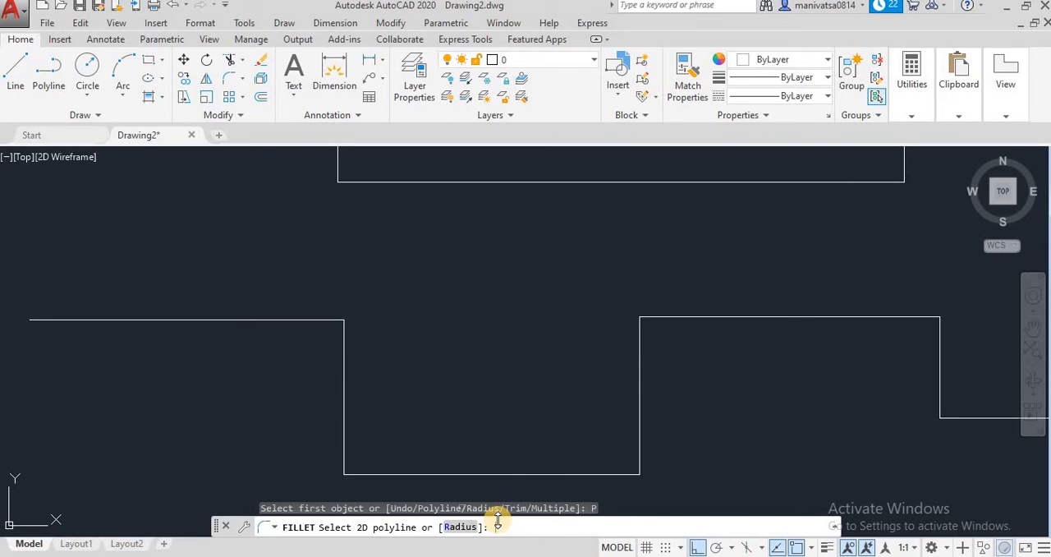
key("Return")
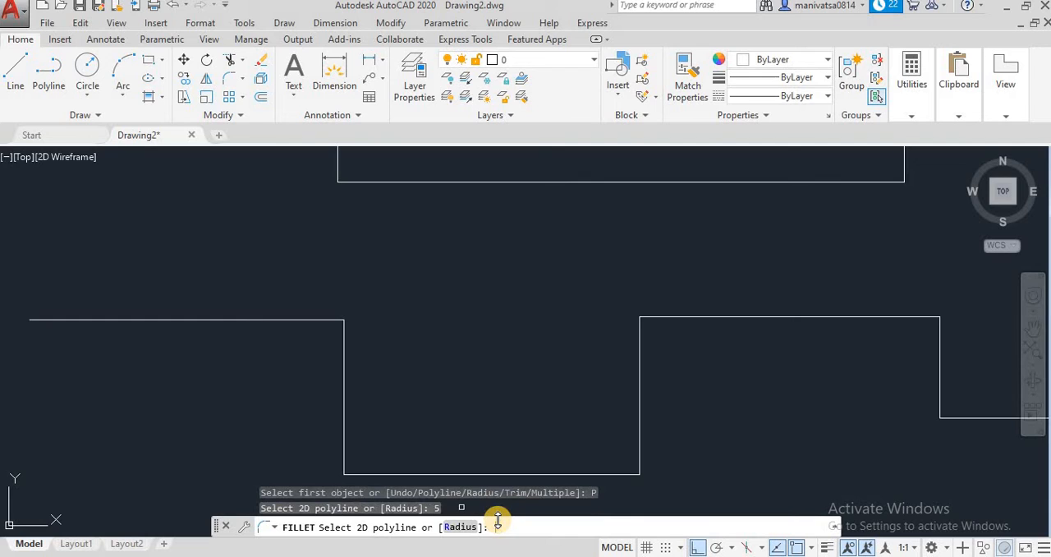
left_click(343, 436)
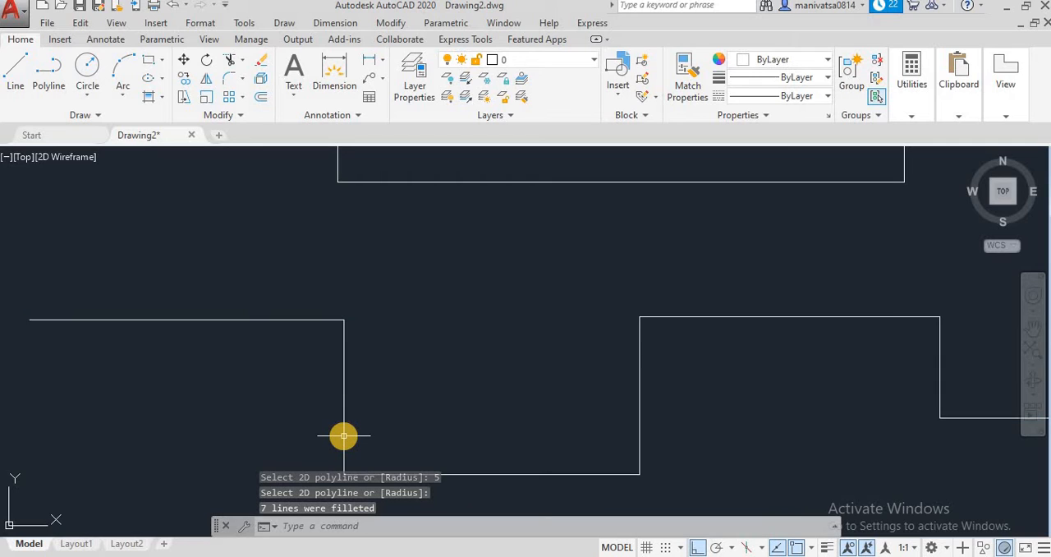
scroll(343, 436, "down", 2)
scroll(343, 436, "down", 2)
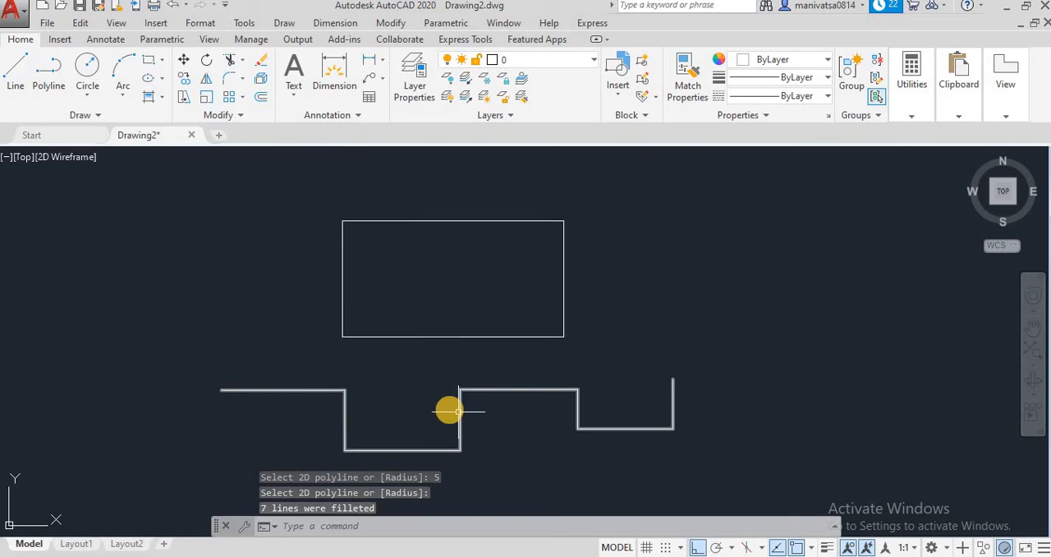
scroll(448, 408, "up", 6)
scroll(298, 364, "down", 4)
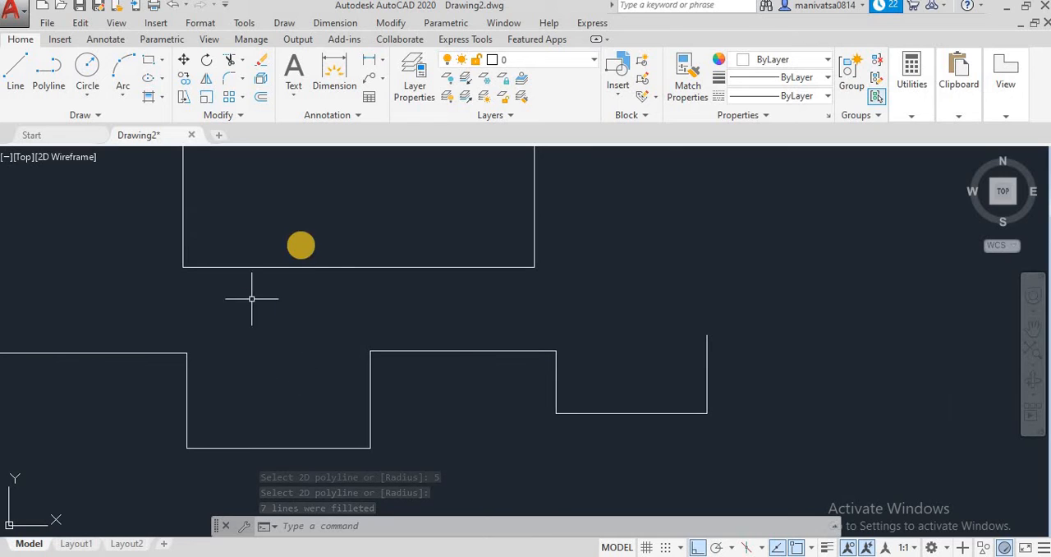
Turn Ortho off and fillet all corners of the stepped polyline with the Polyline option at radius 5
left_click(697, 548)
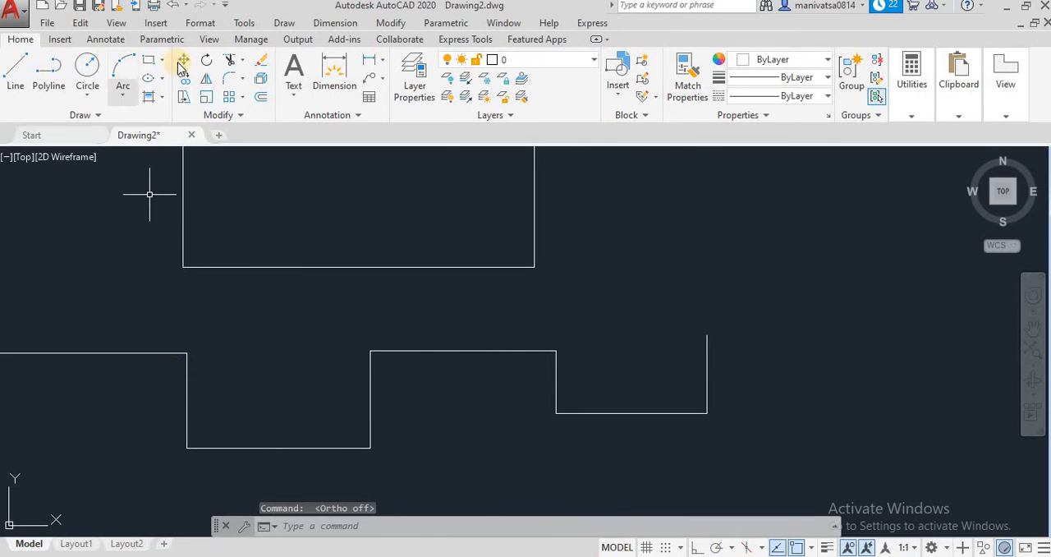
left_click(245, 80)
left_click(254, 167)
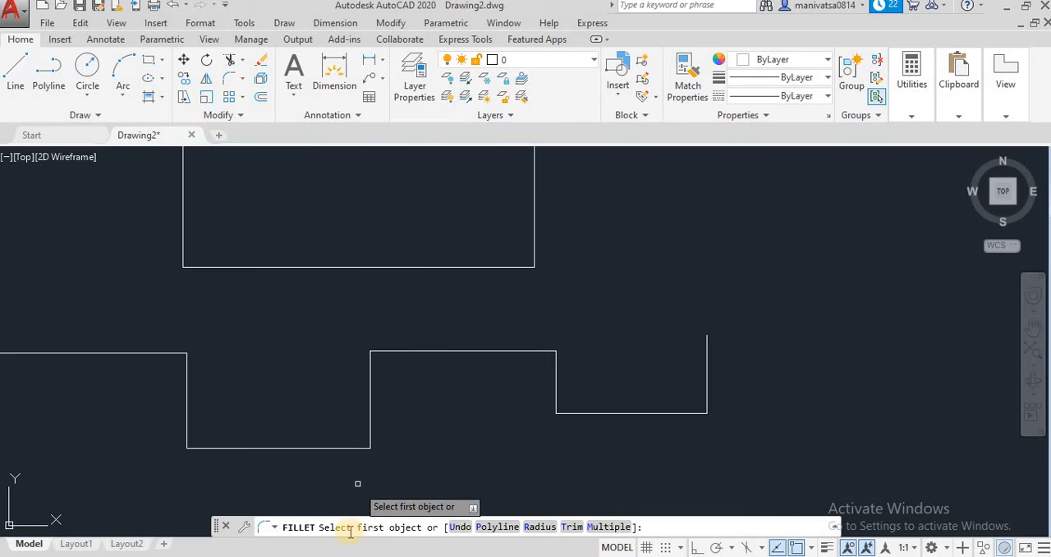
type("p")
key("Return")
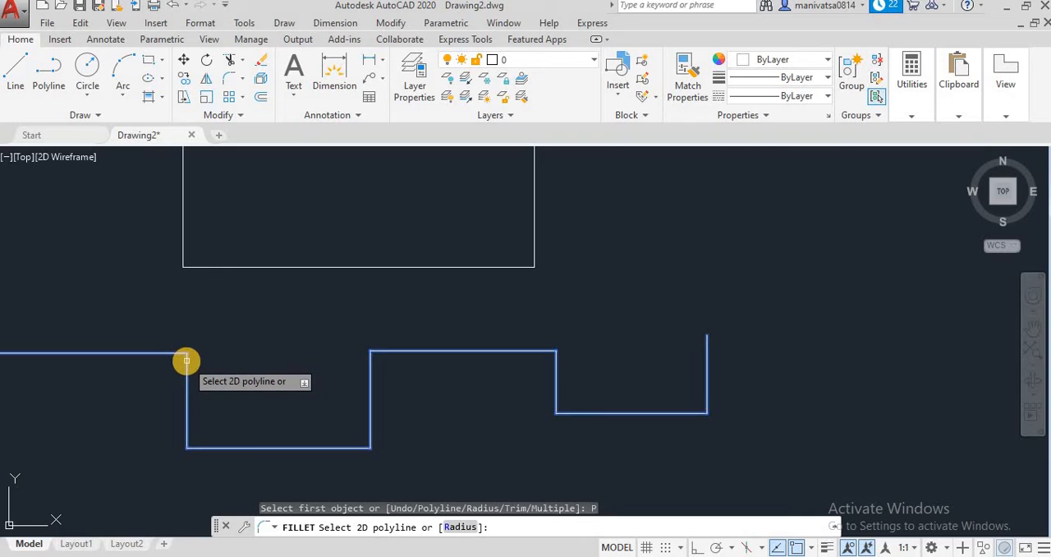
left_click(461, 527)
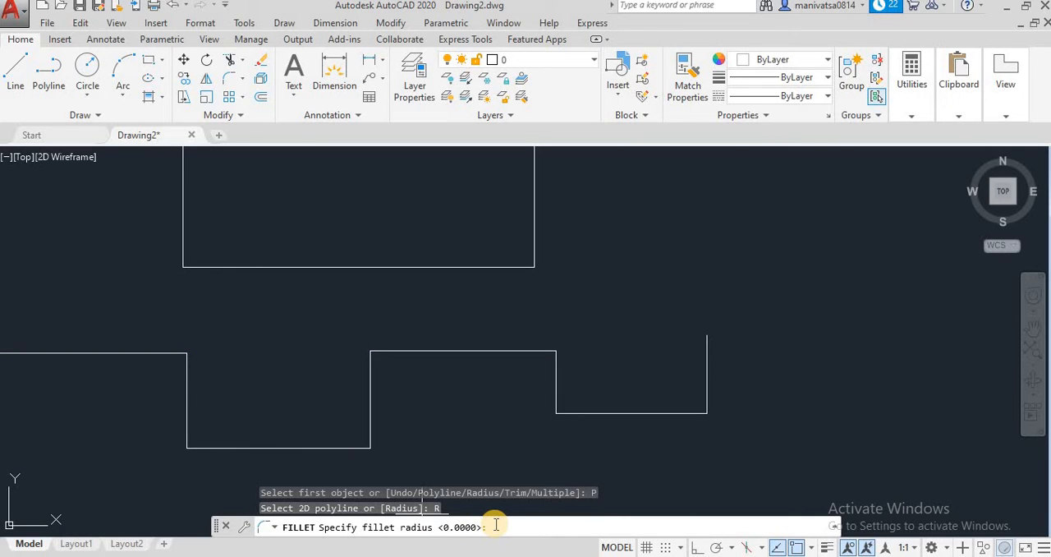
type("5")
key("Return")
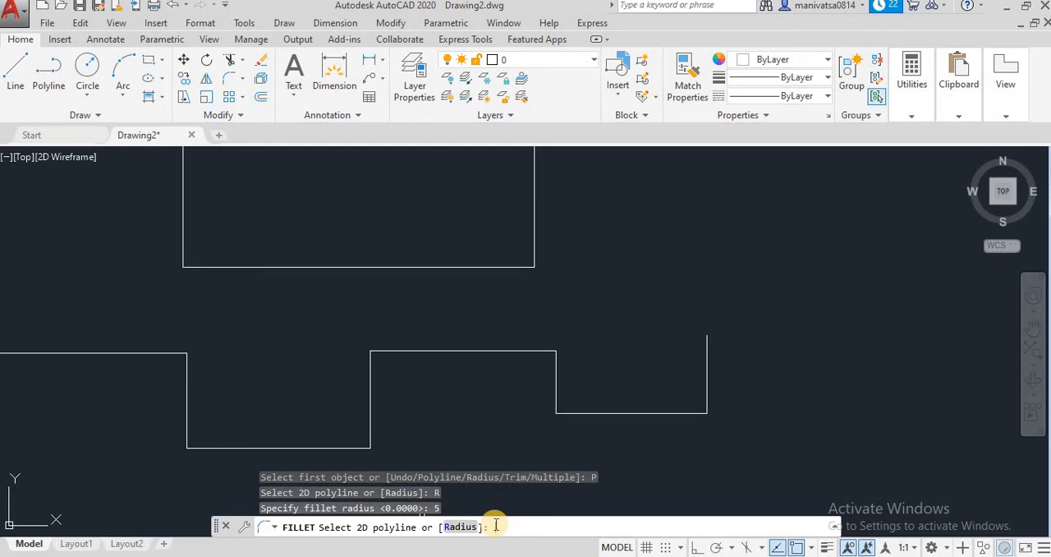
left_click(187, 383)
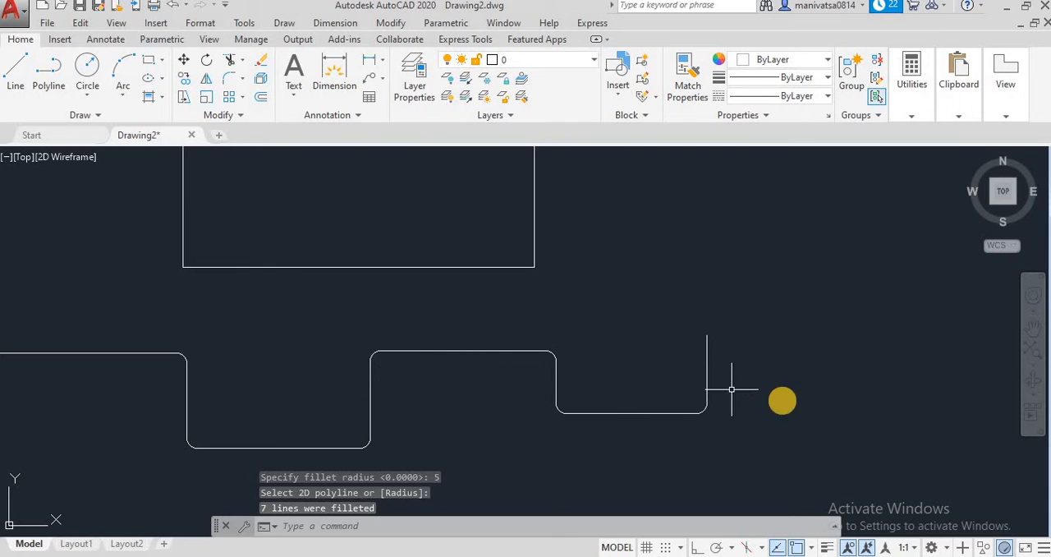
Delete the filleted stepped polyline below the rectangle
left_click(784, 415)
left_click(46, 343)
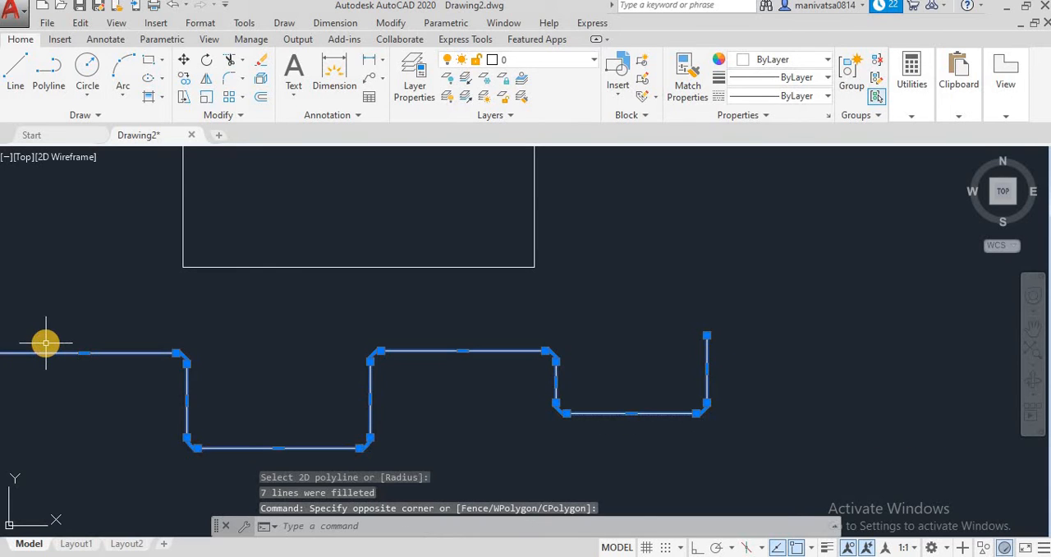
key("Delete")
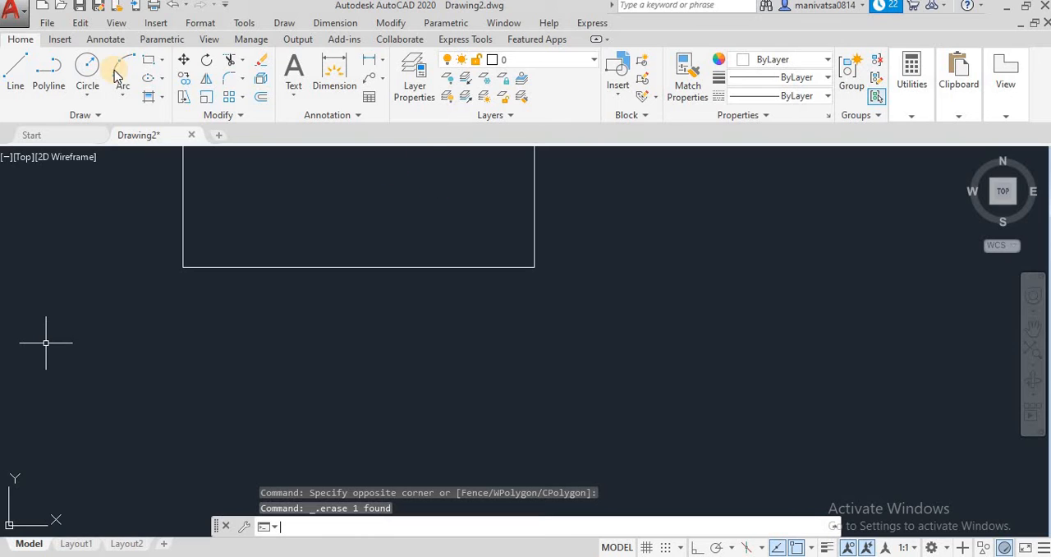
left_click(48, 70)
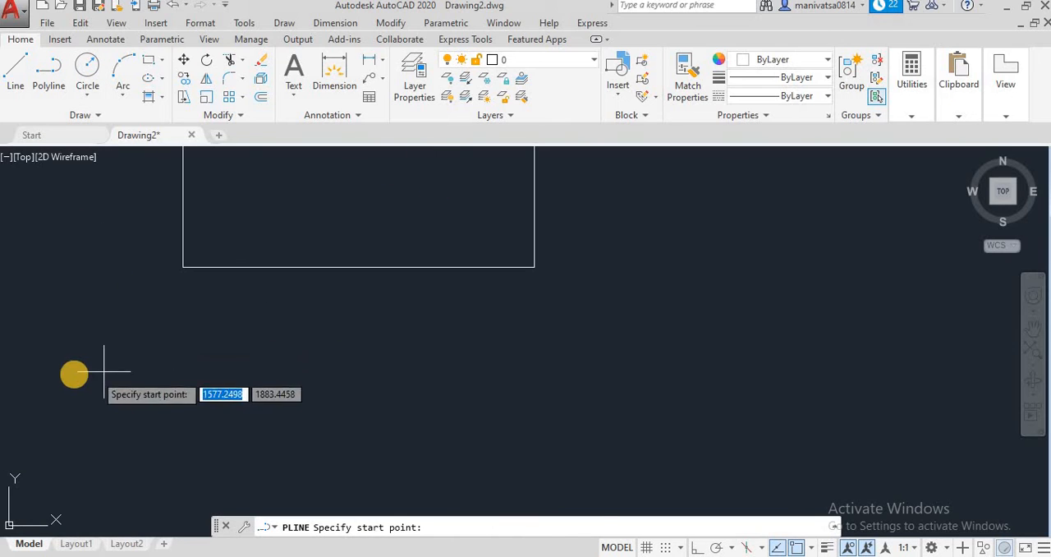
left_click(74, 373)
left_click(250, 370)
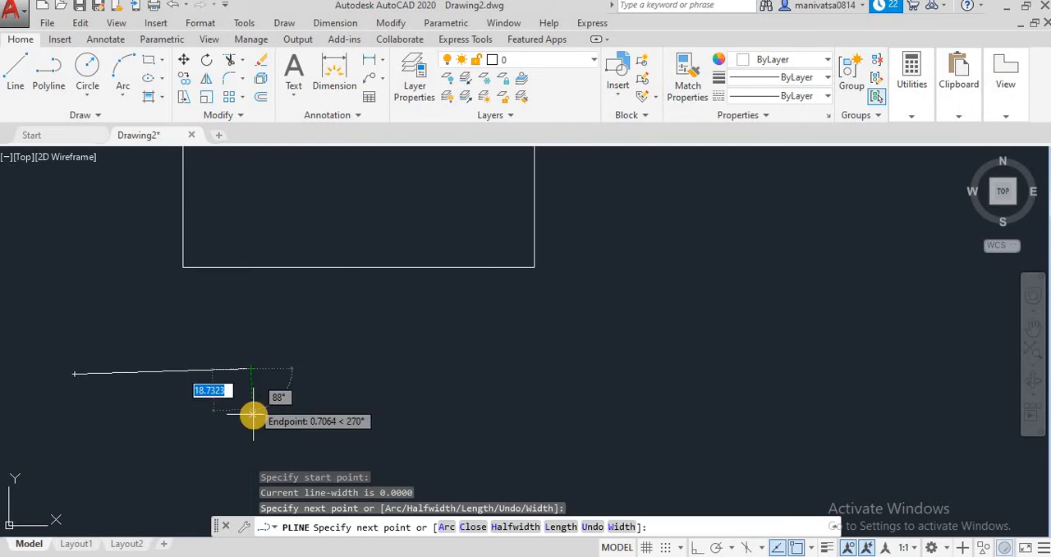
key("Escape")
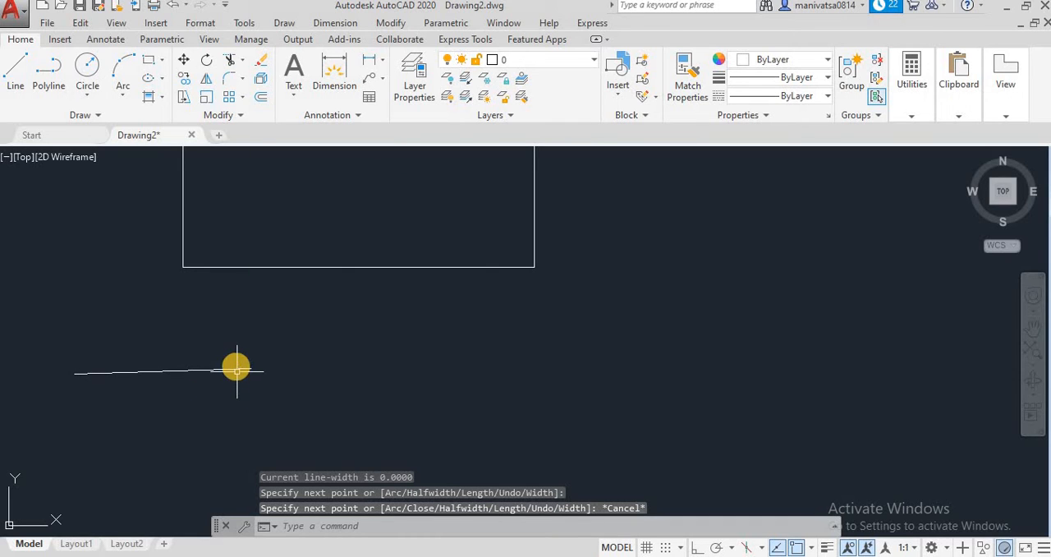
left_click(238, 367)
key("Delete")
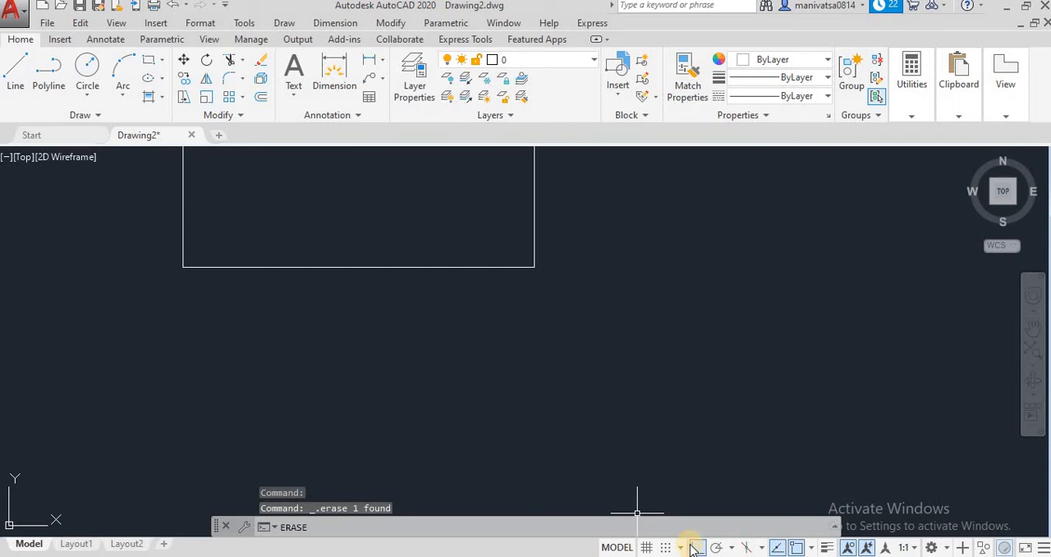
Turn Ortho on and draw an open stepped polyline of seven alternating horizontal and vertical segments below the rectangle, starting and ending horizontally
left_click(696, 548)
left_click(48, 72)
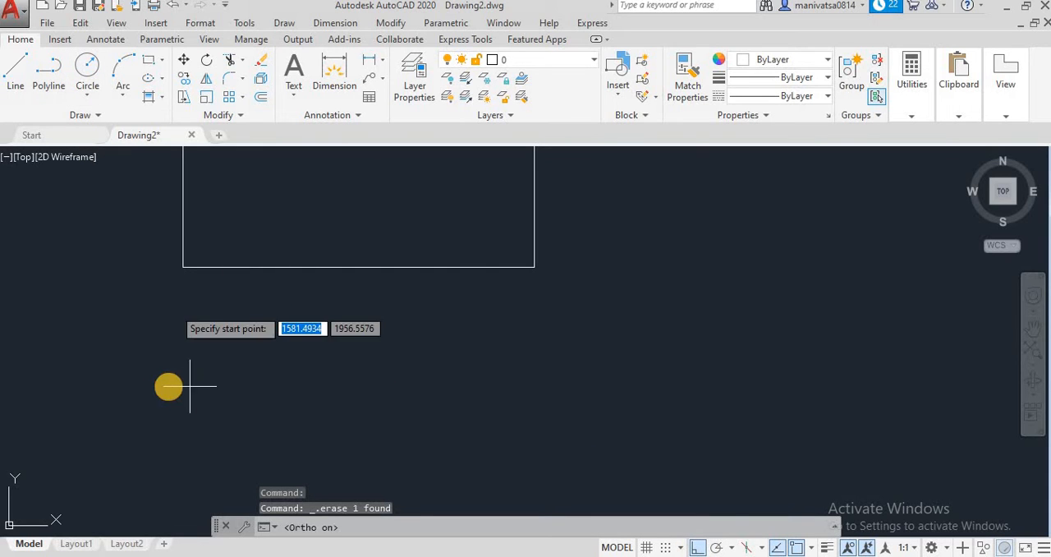
left_click(104, 342)
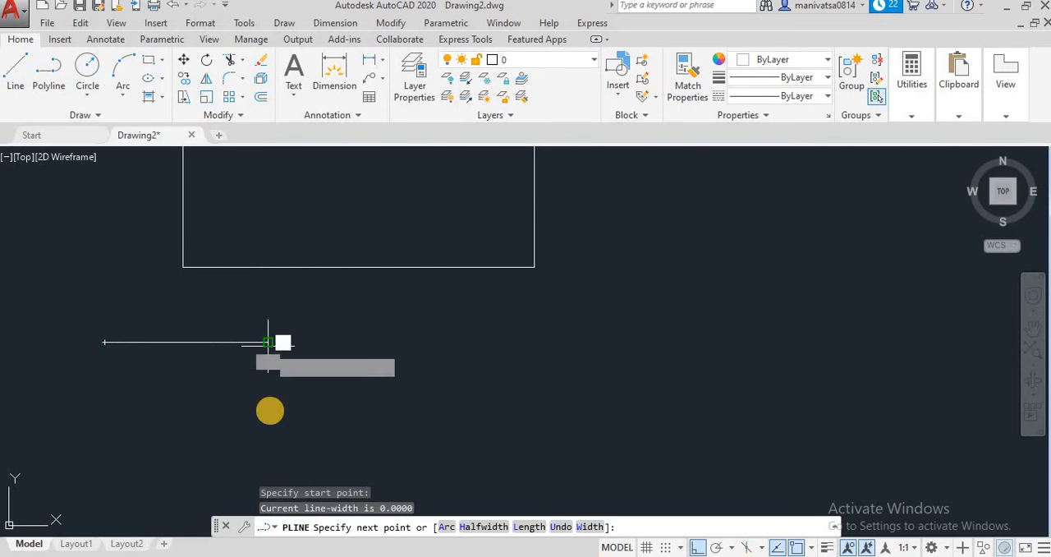
left_click(268, 342)
left_click(268, 430)
left_click(458, 430)
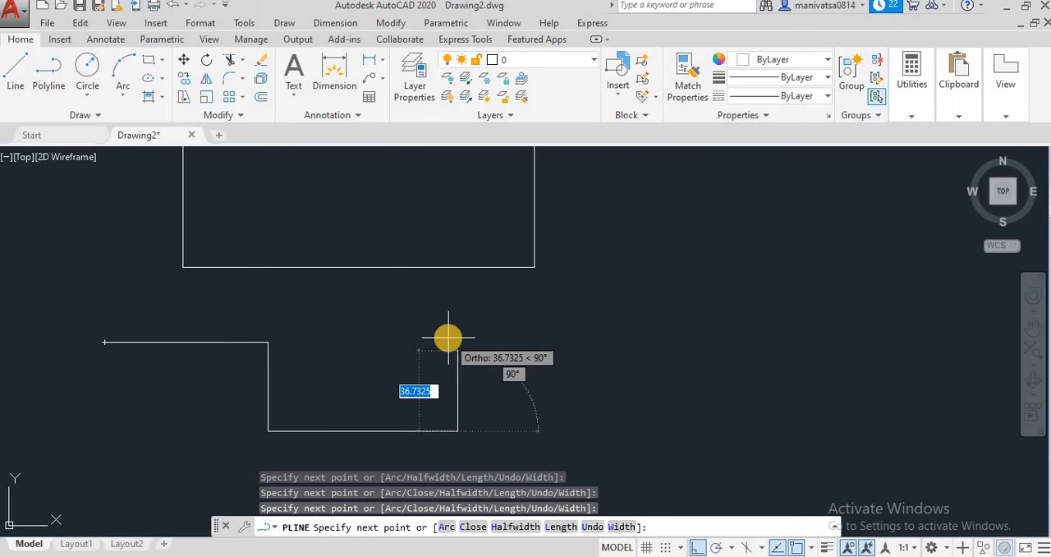
left_click(458, 337)
left_click(665, 338)
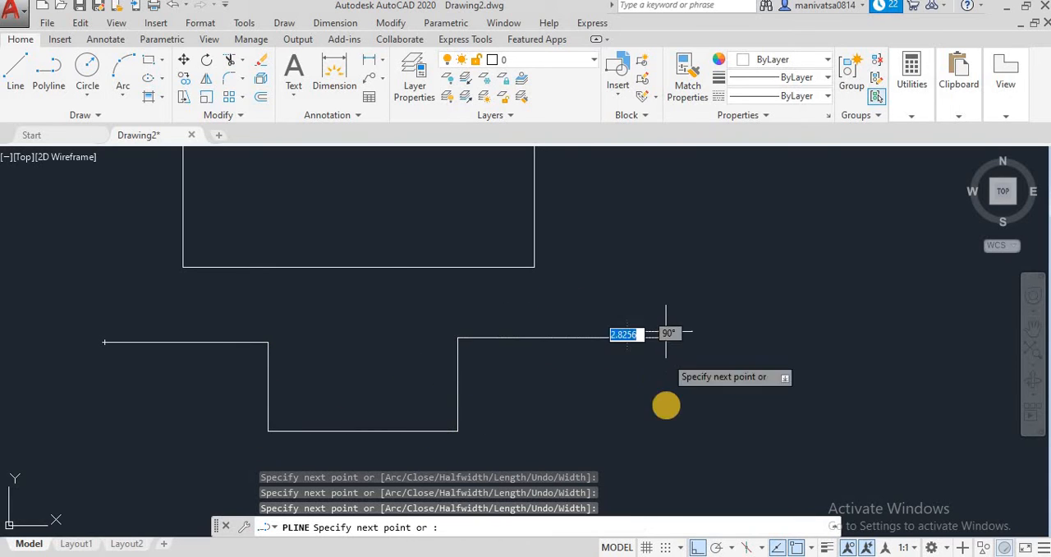
left_click(666, 416)
left_click(853, 416)
key("Escape")
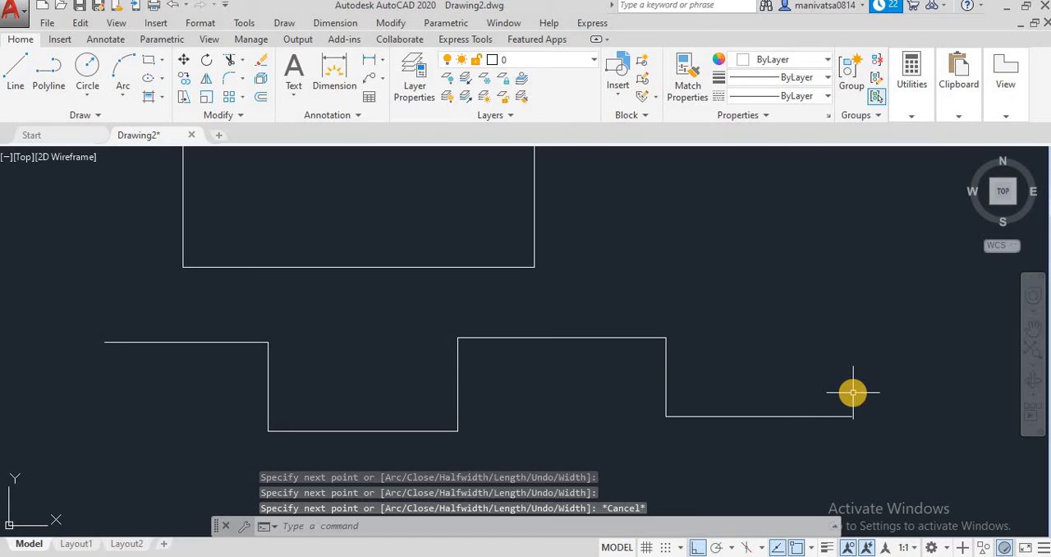
Fillet all corners of the new stepped polyline at once with Fillet's Polyline option and a radius of 5
left_click(242, 78)
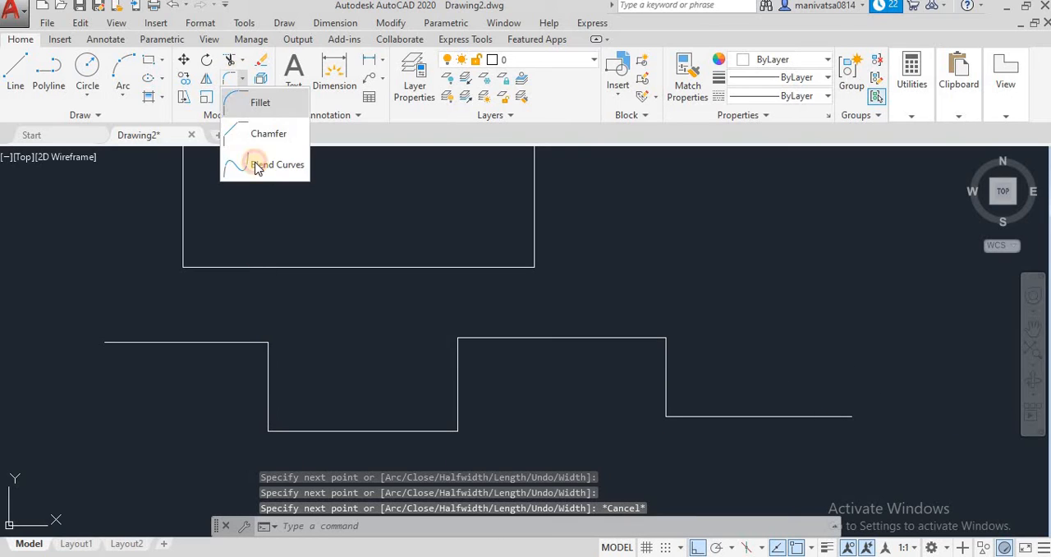
left_click(261, 102)
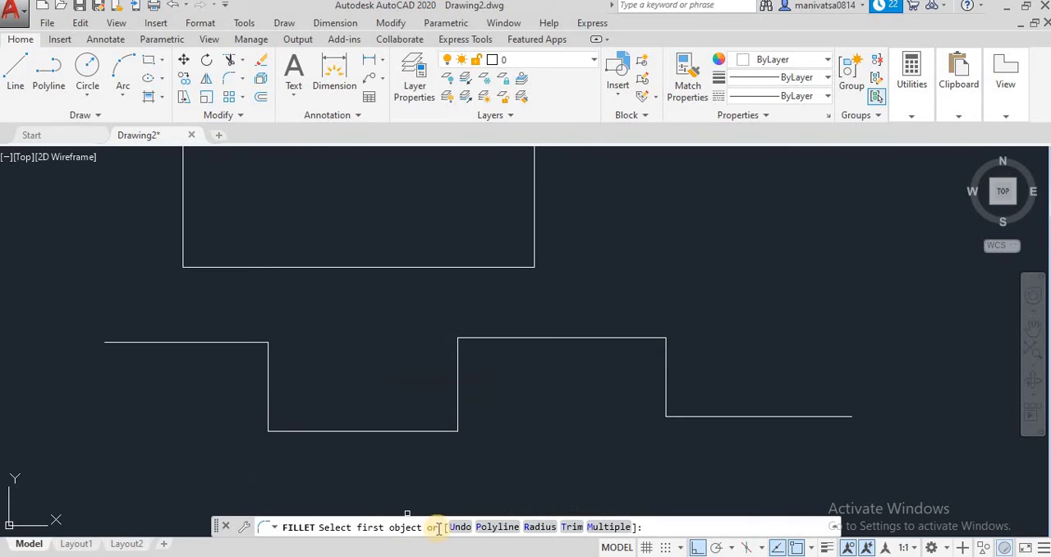
left_click(497, 527)
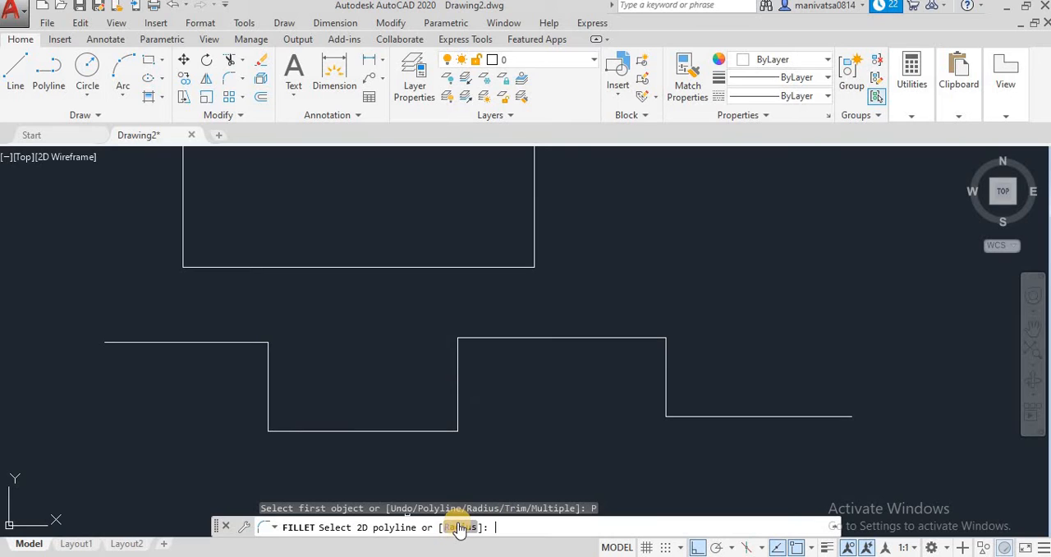
left_click(459, 526)
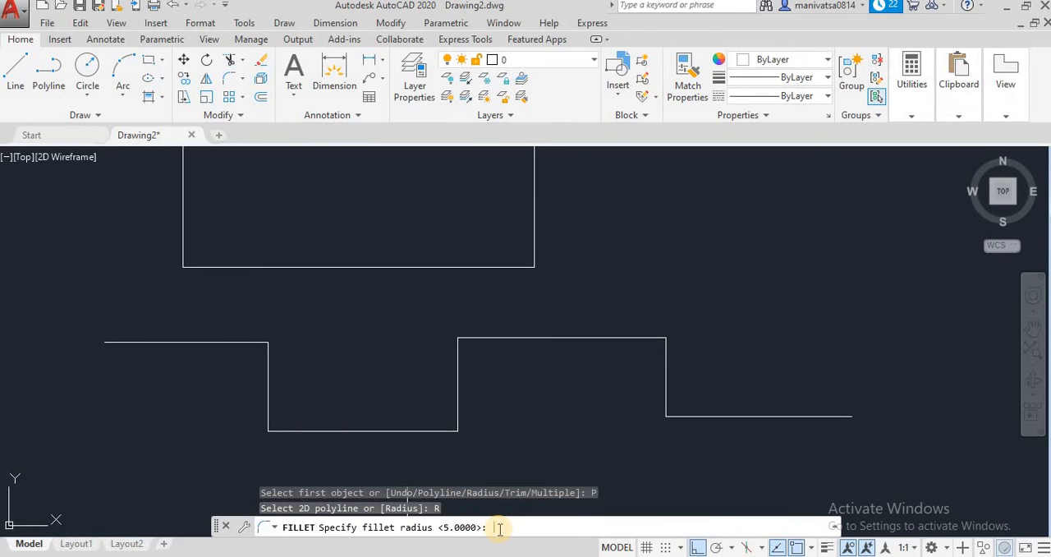
type("5")
key("Return")
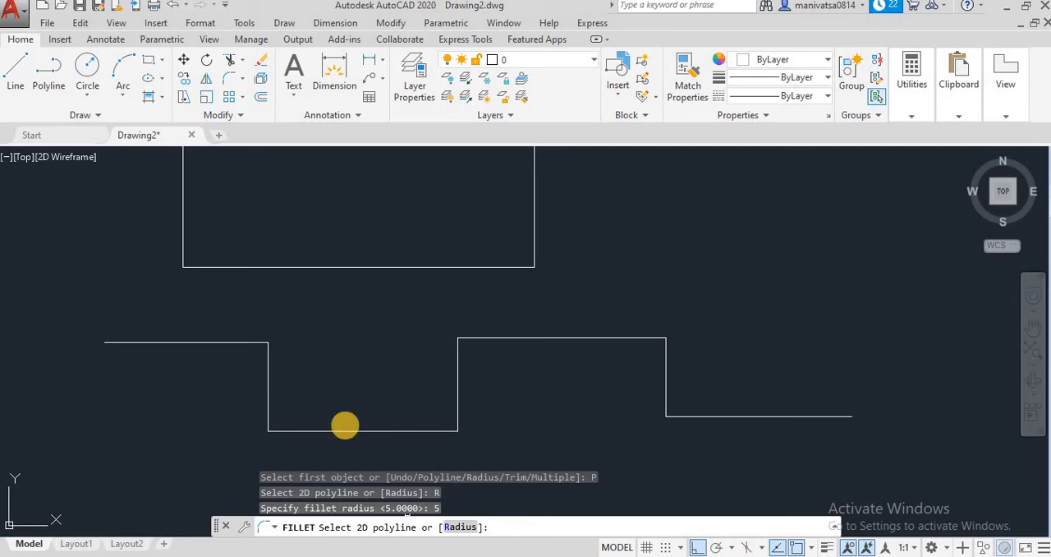
left_click(246, 337)
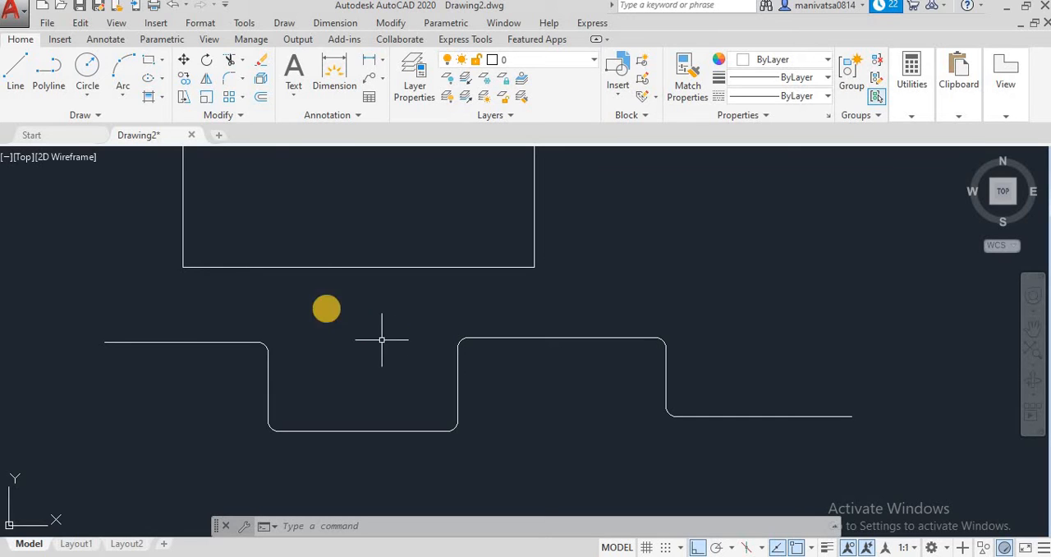
Try to fillet the large line-drawn rectangle's corners with Fillet's Polyline option at a radius of 10
left_click(242, 77)
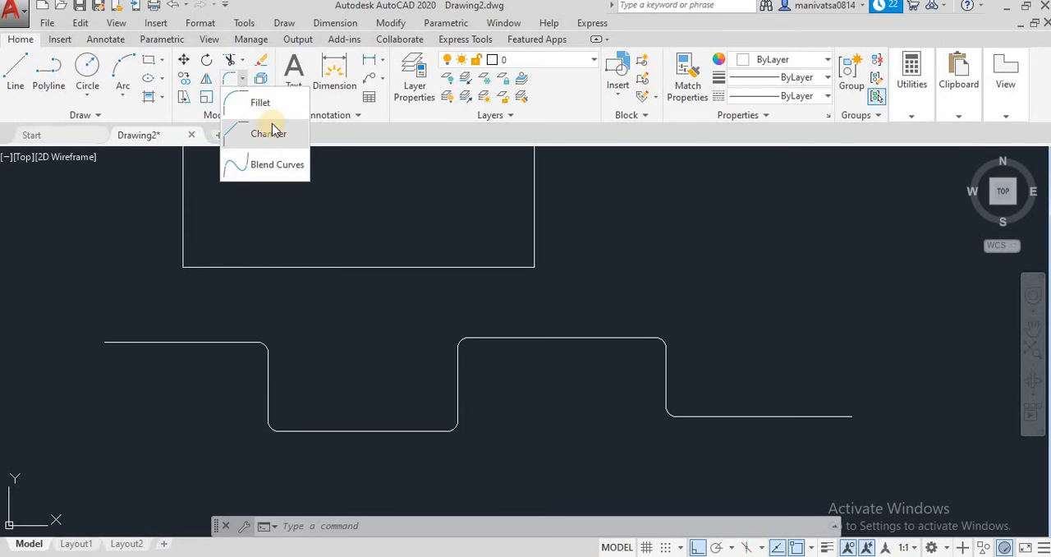
left_click(271, 105)
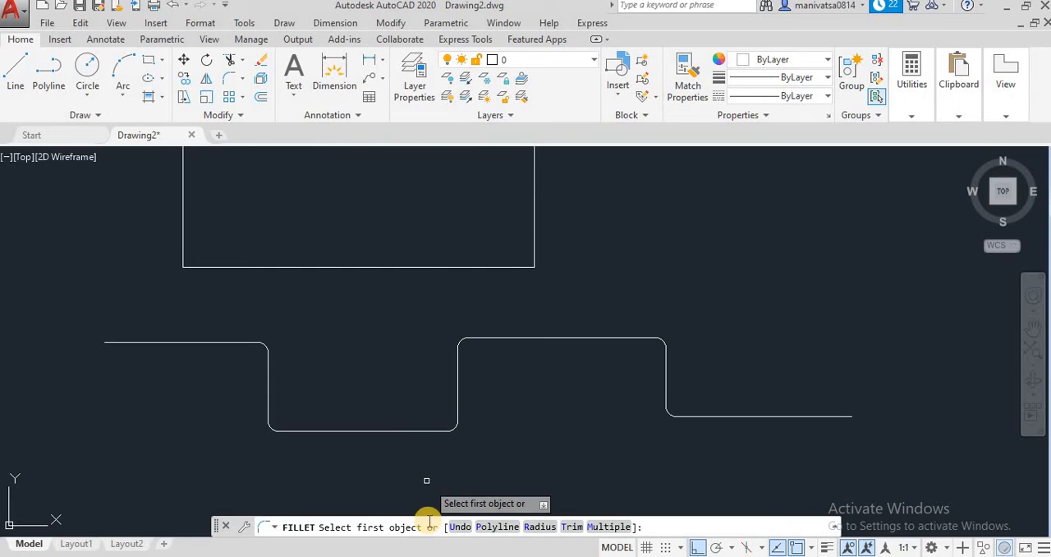
left_click(490, 526)
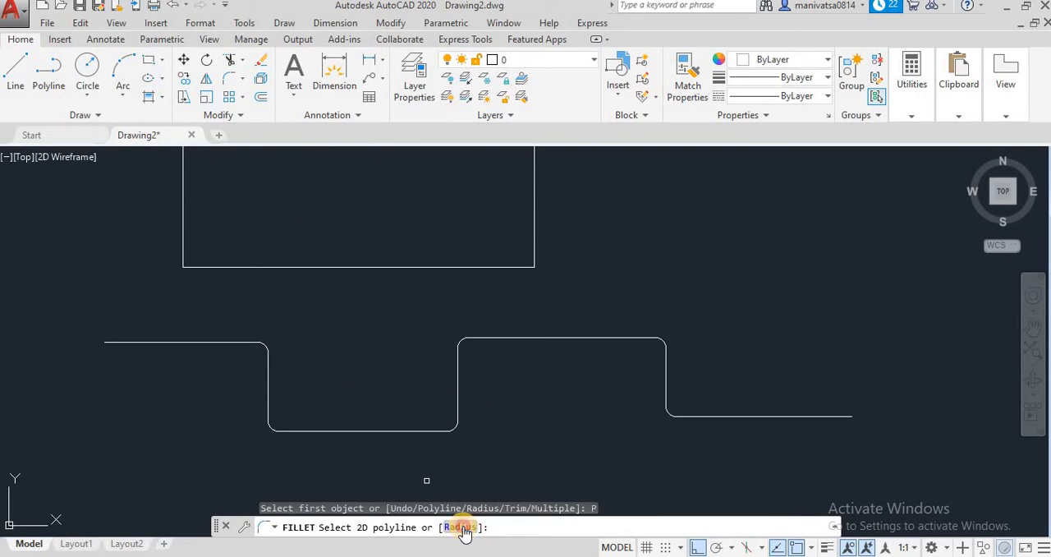
left_click(460, 527)
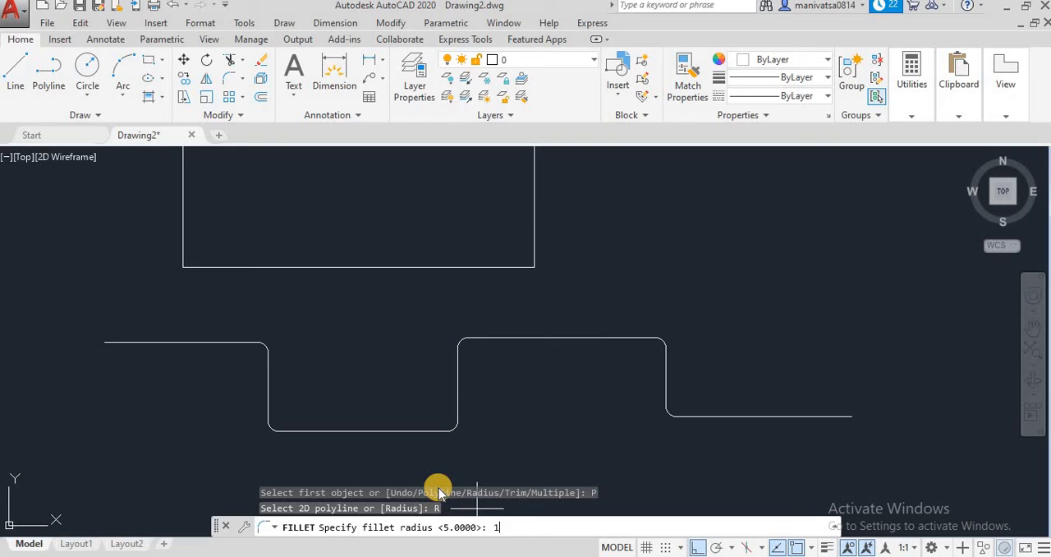
type("10")
key("Return")
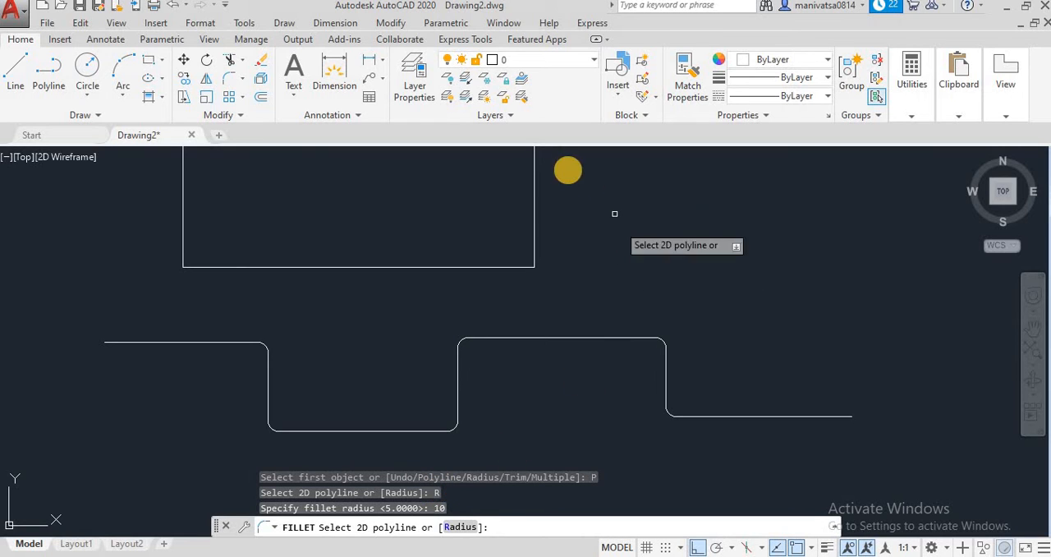
left_click(535, 237)
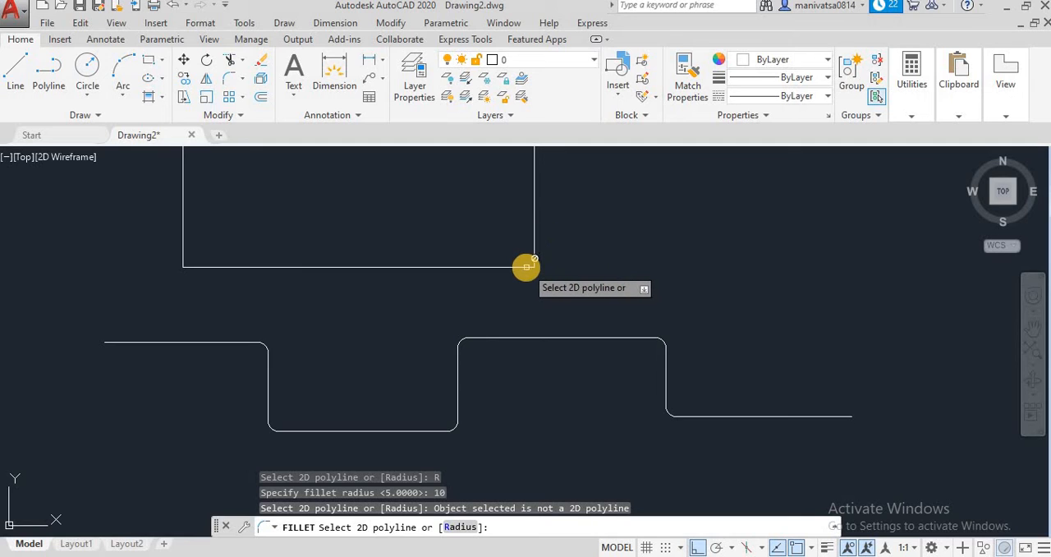
left_click(526, 266)
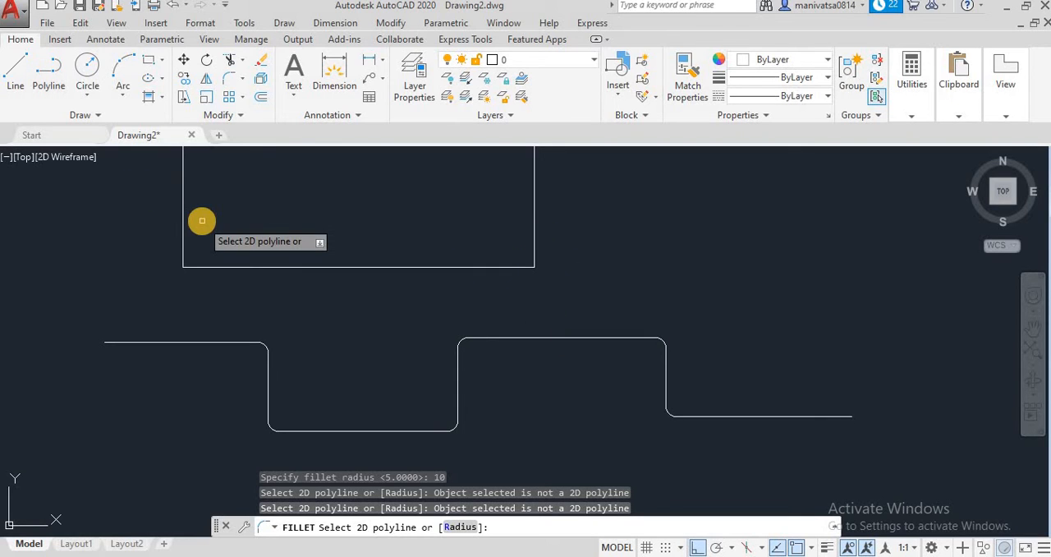
key("Escape")
key("Escape")
key("Escape")
key("Escape")
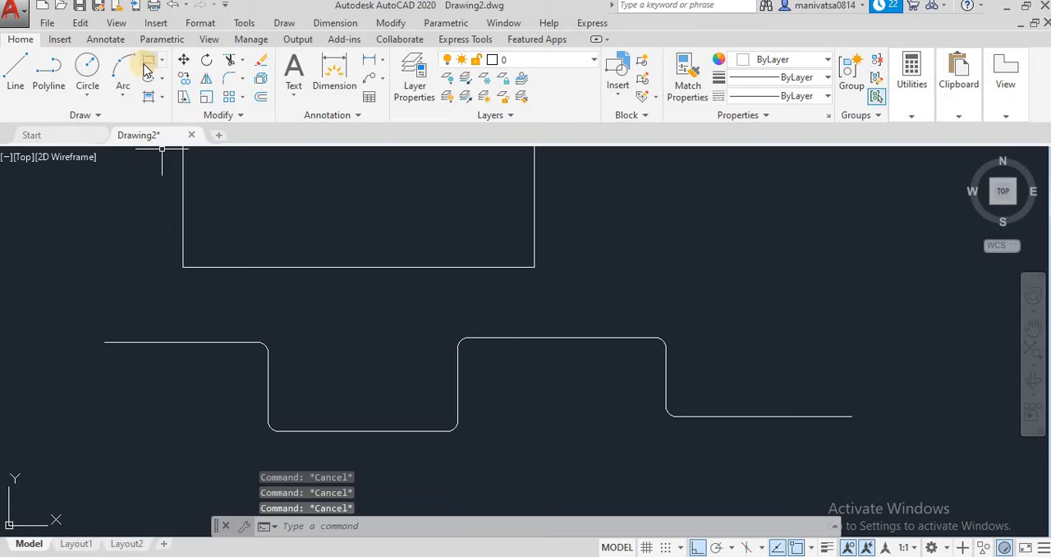
Draw a horizontal rectangle to the right of the line-drawn outline, with the rotation angle set to 0
left_click(149, 60)
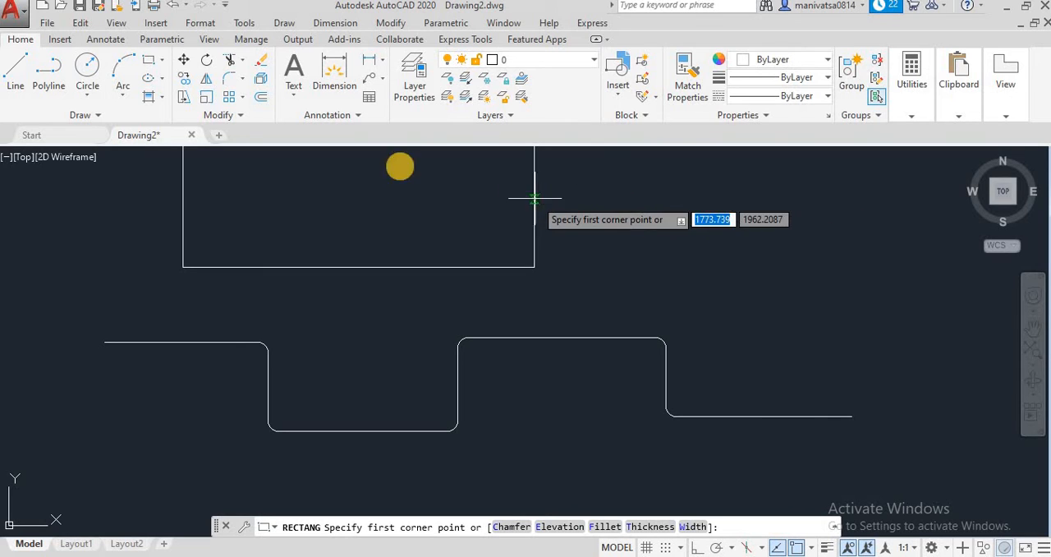
left_click(151, 67)
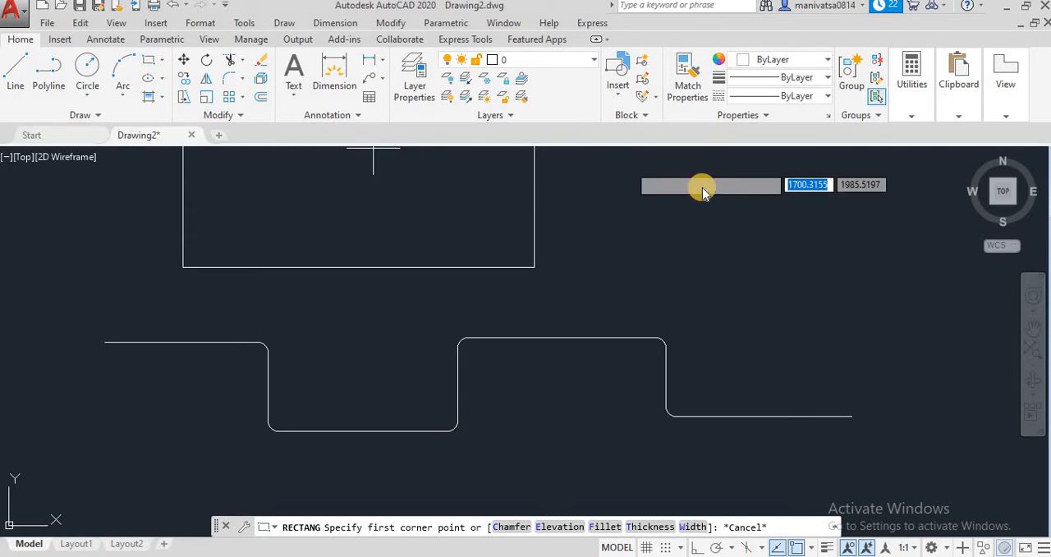
left_click(629, 189)
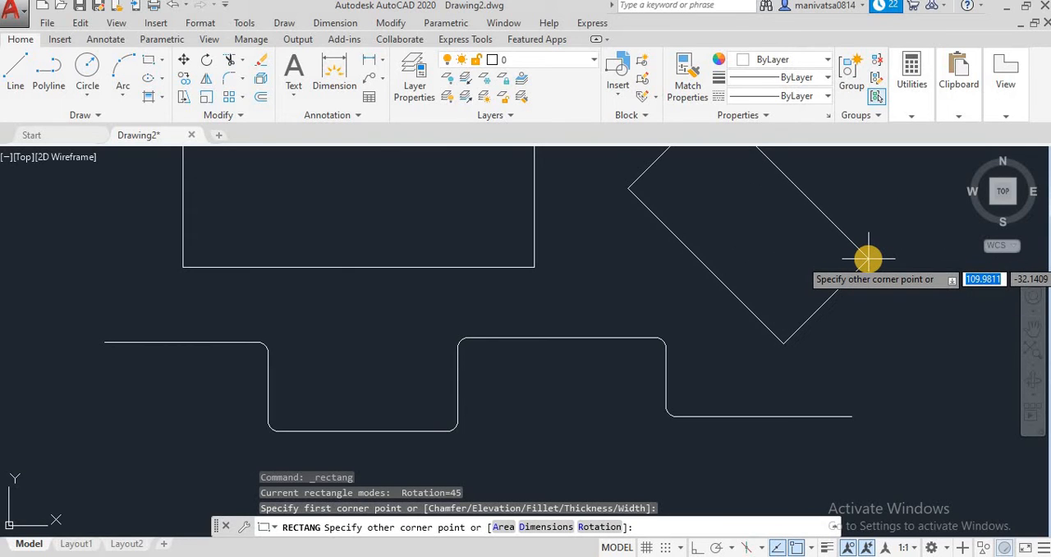
left_click(596, 528)
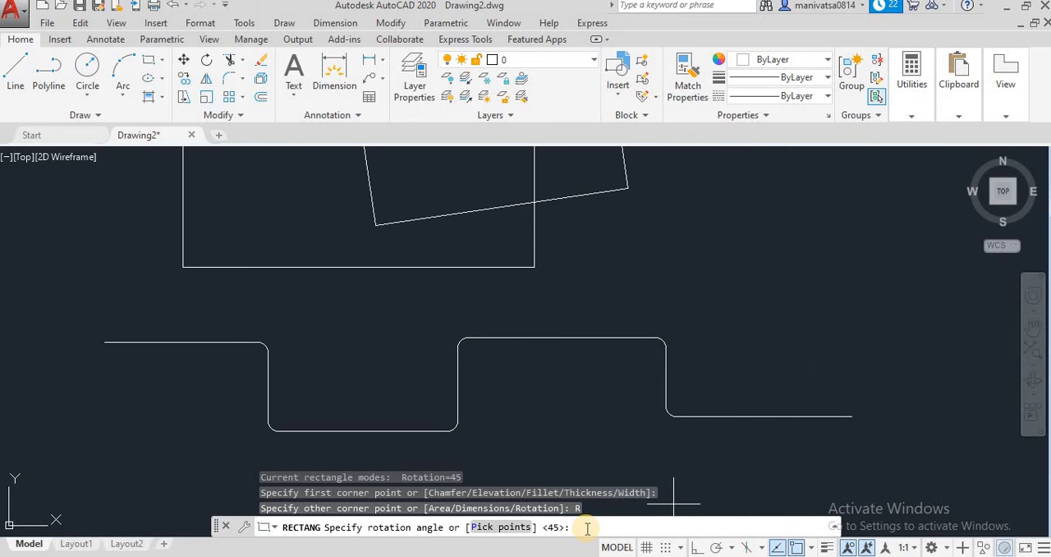
key("Return")
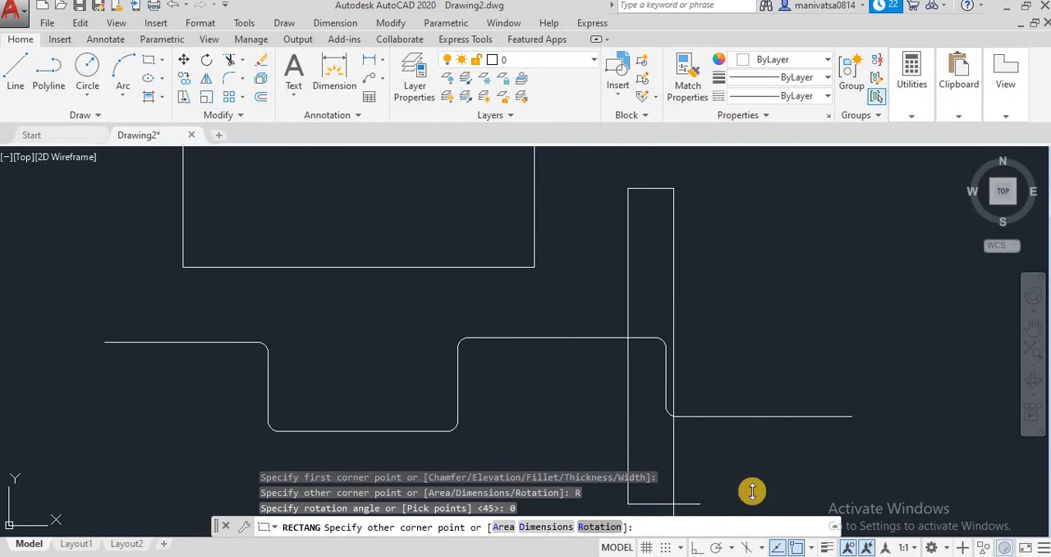
left_click(879, 287)
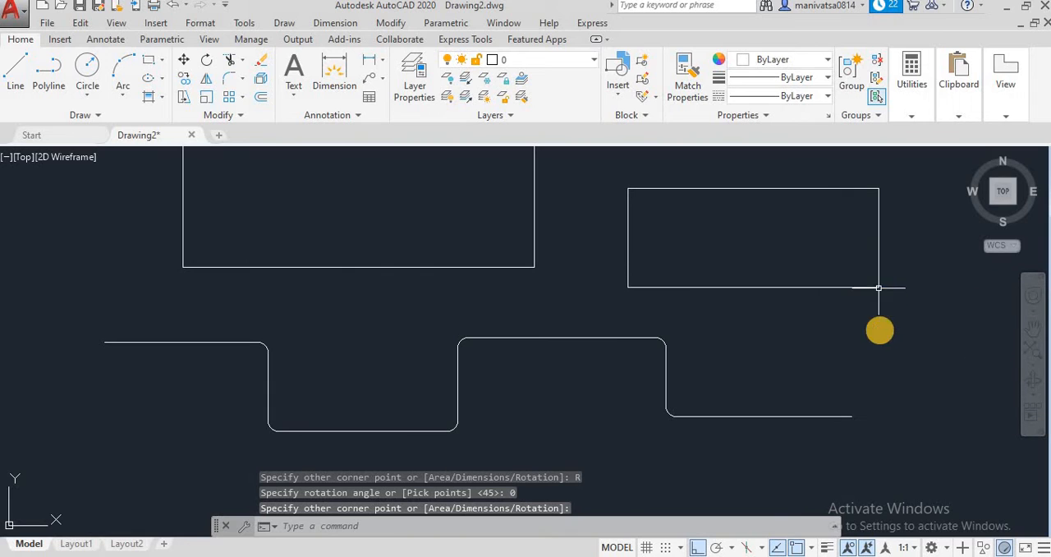
Fillet all corners of the new rectangle at once with the Polyline option and a radius of 8
left_click(237, 85)
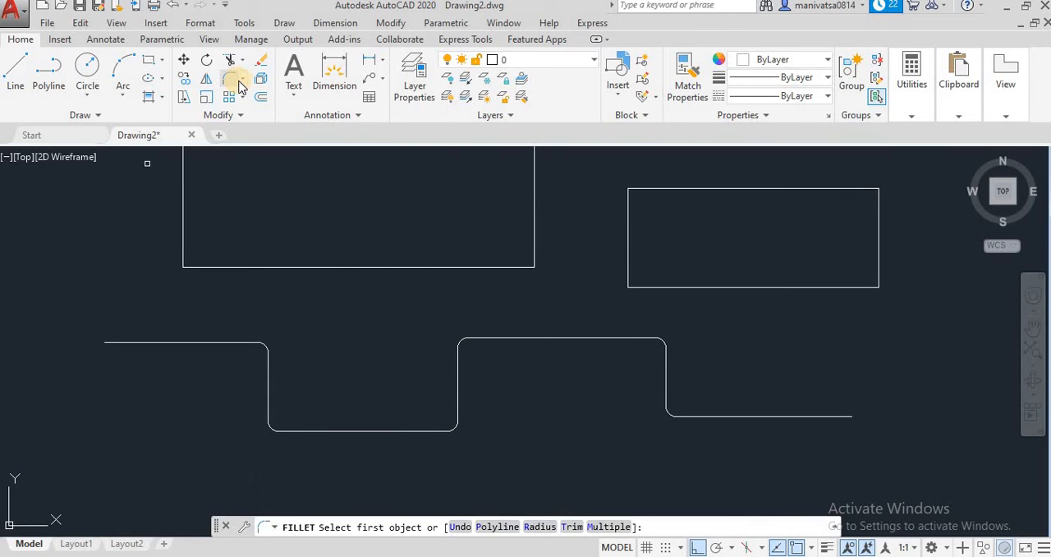
left_click(499, 528)
left_click(464, 527)
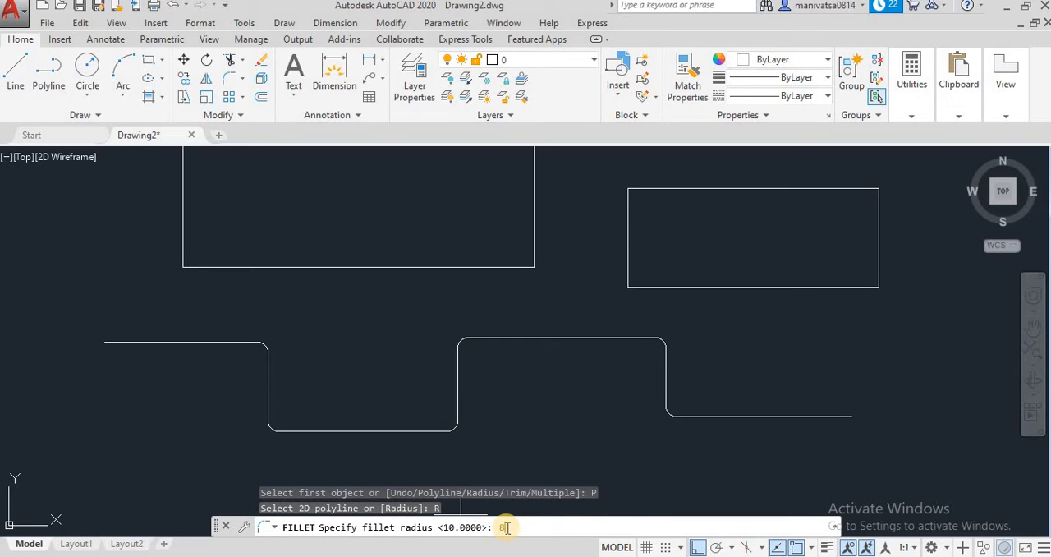
type("8")
key("Return")
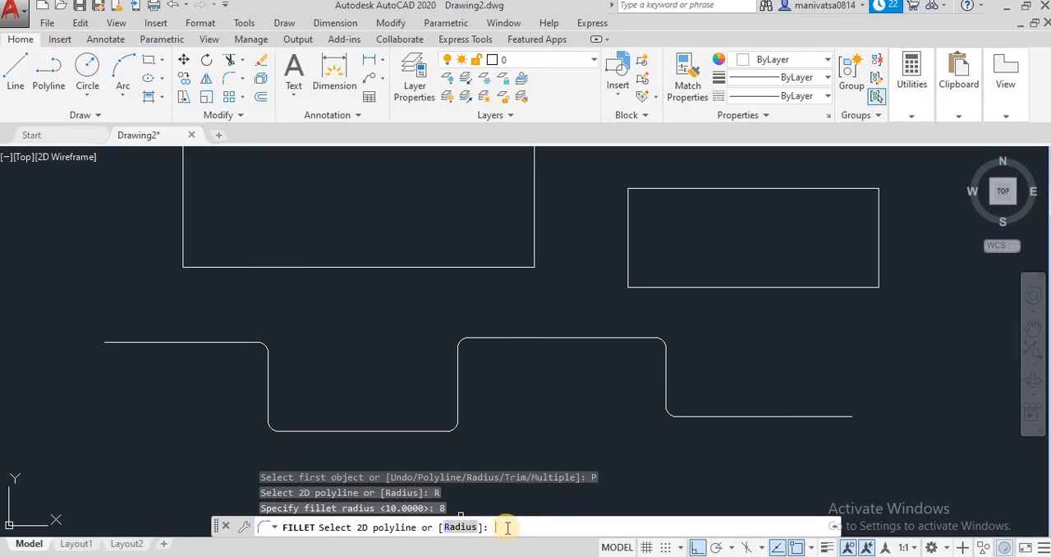
left_click(665, 282)
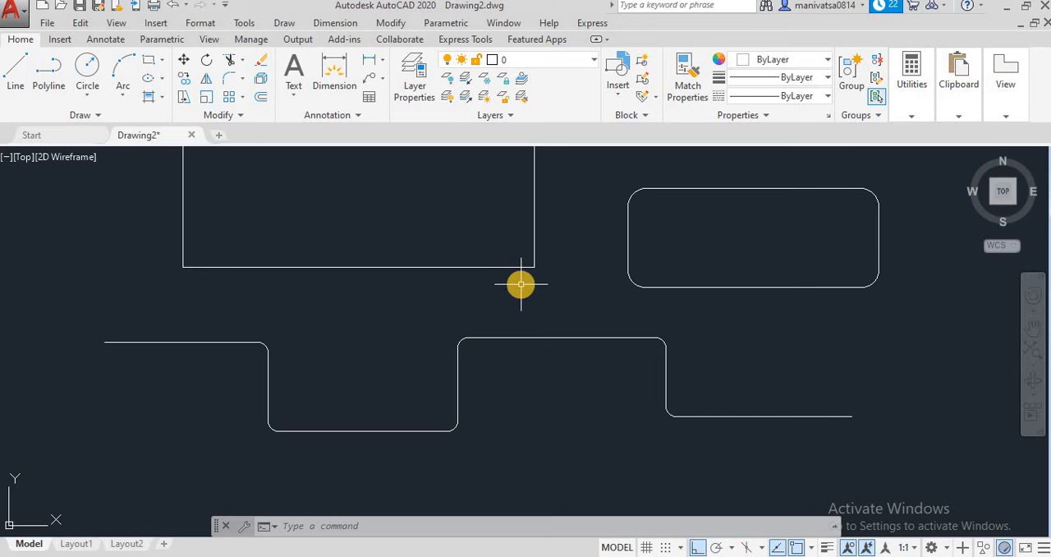
Fillet the line outline's lower-right corner at radius 5 in No trim mode and inspect the corner up close
left_click(243, 79)
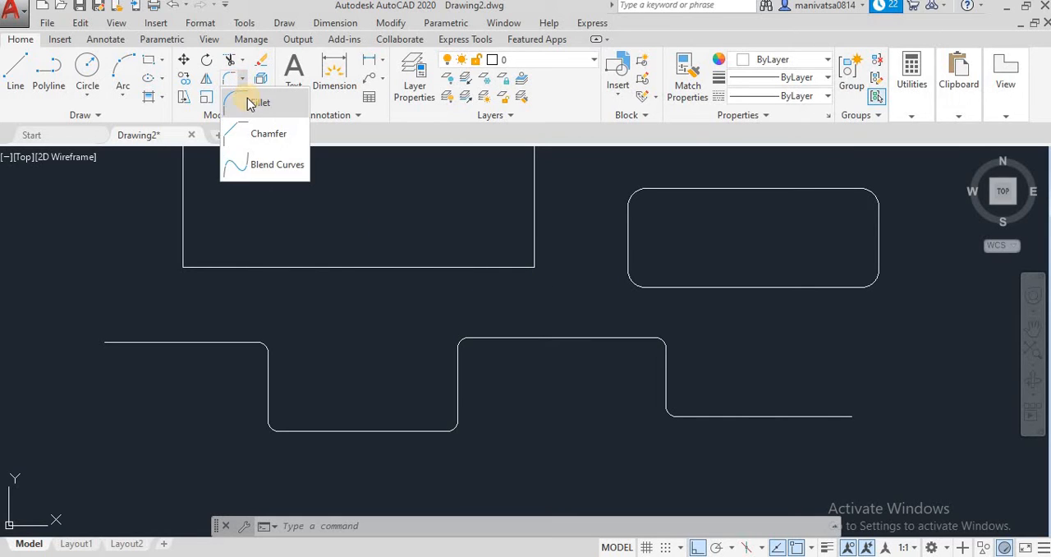
left_click(262, 104)
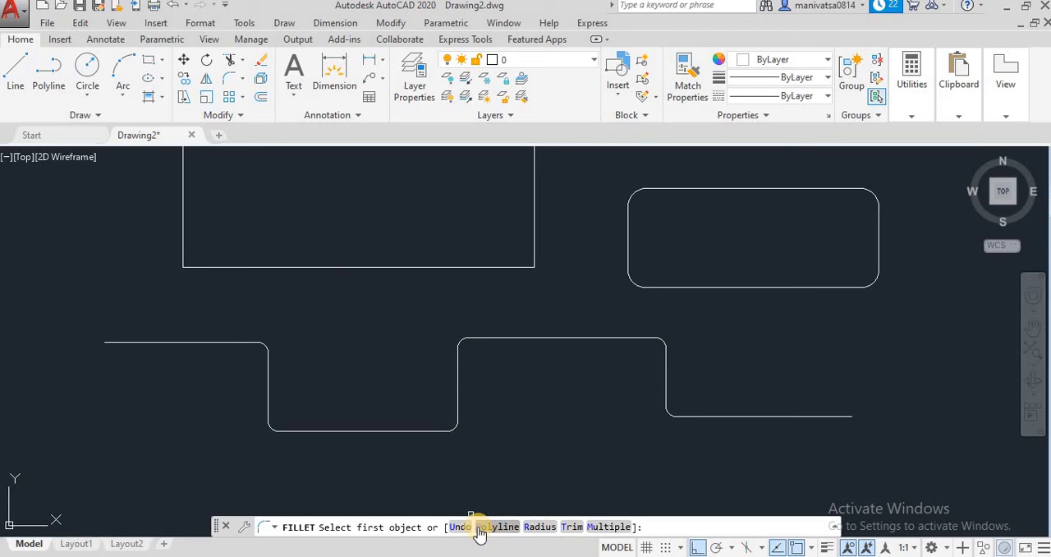
left_click(572, 527)
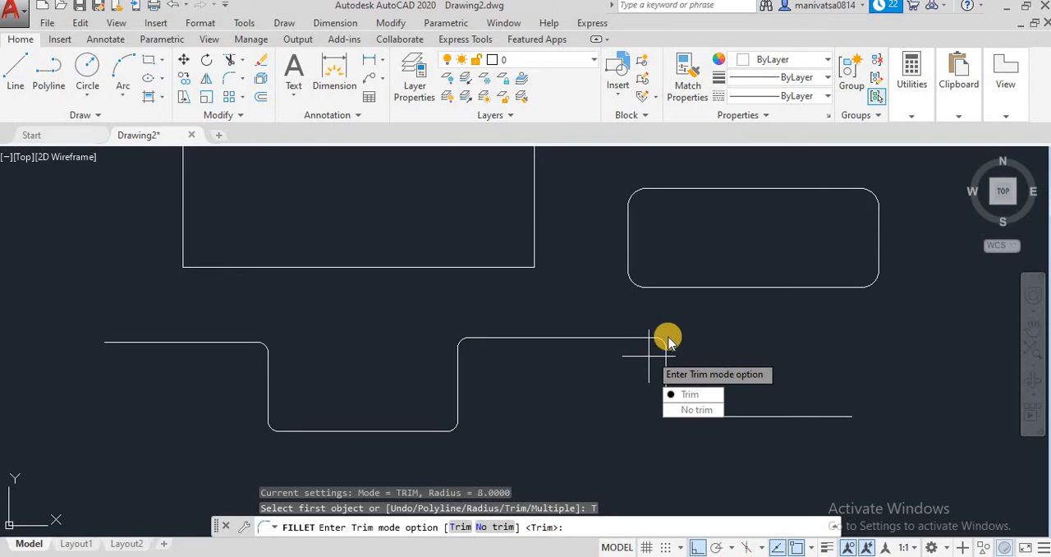
left_click(491, 528)
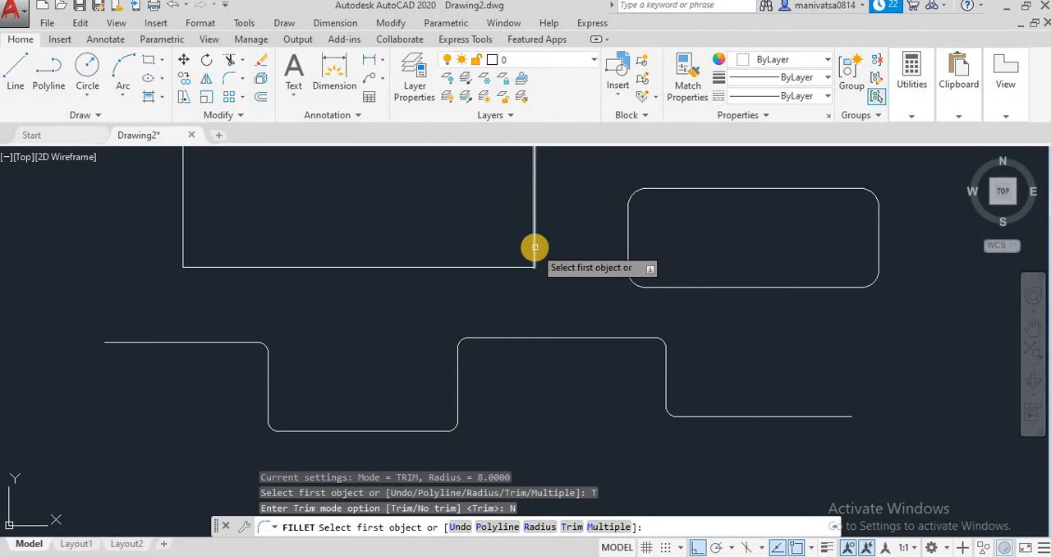
left_click(539, 527)
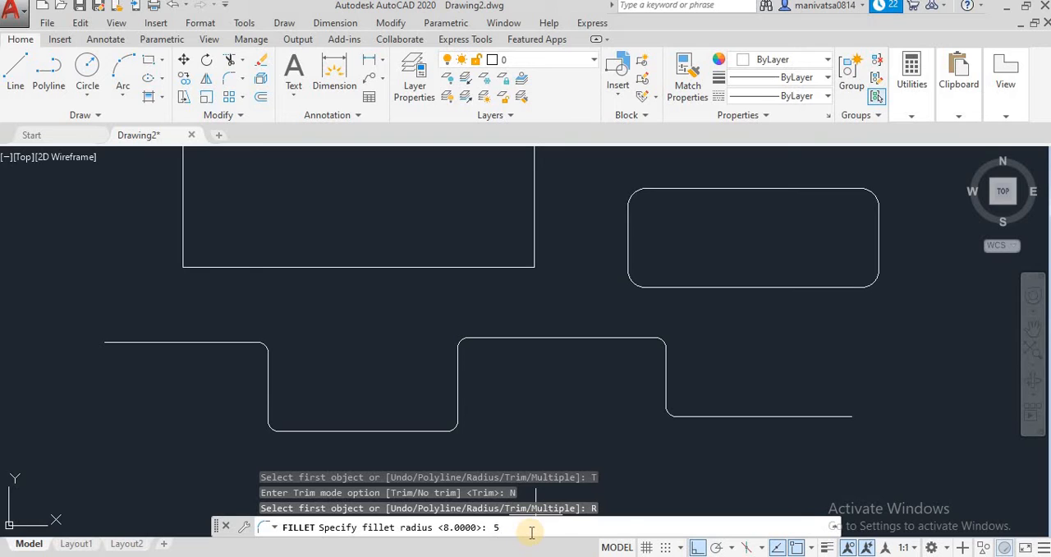
key("Return")
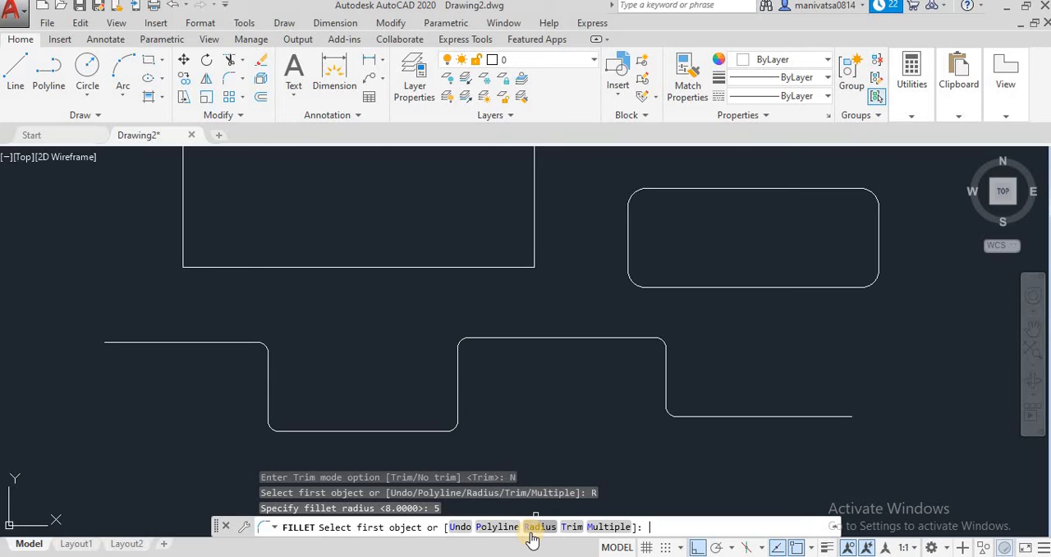
left_click(532, 223)
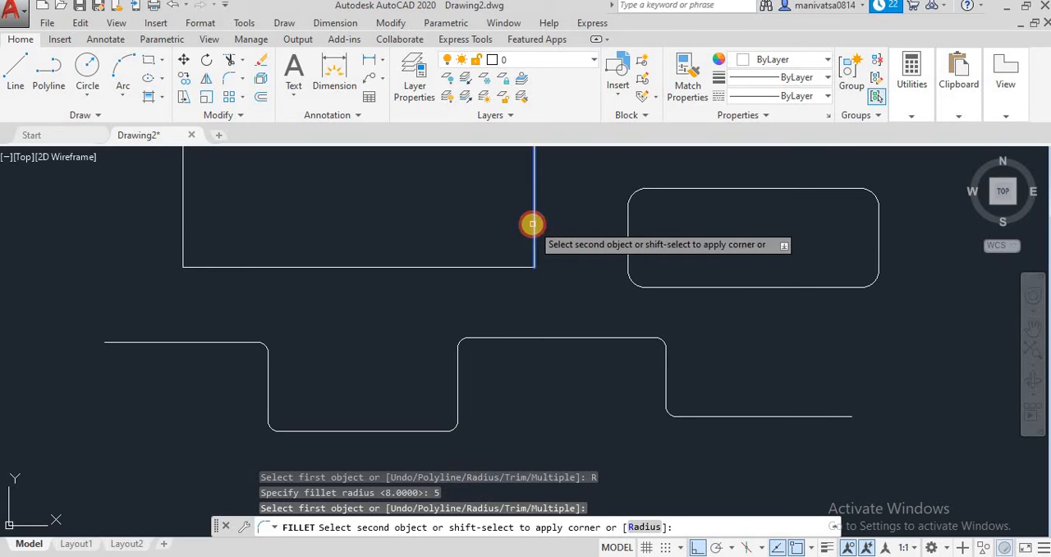
left_click(510, 266)
scroll(595, 296, "up", 4)
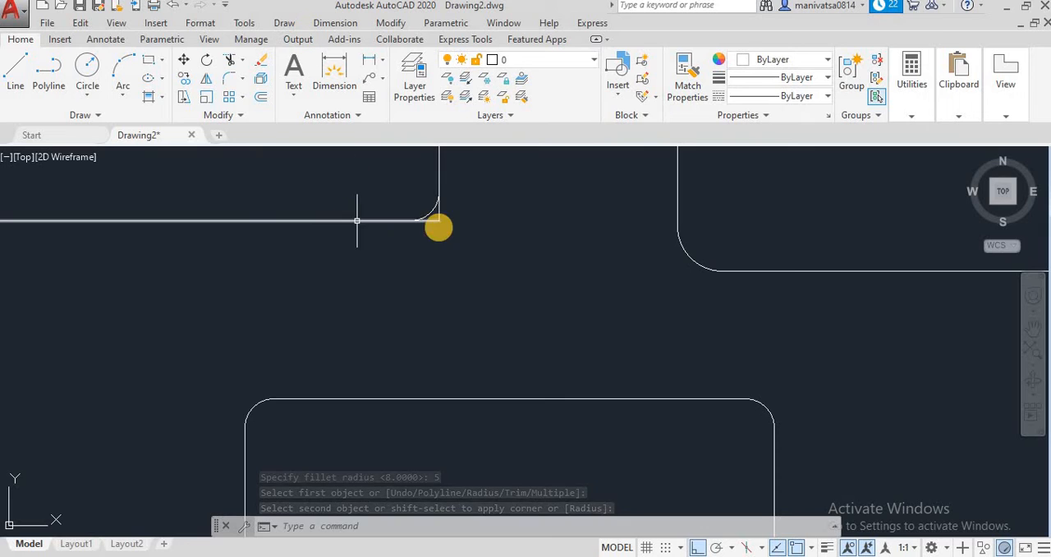
left_click(436, 205)
scroll(437, 209, "up", 4)
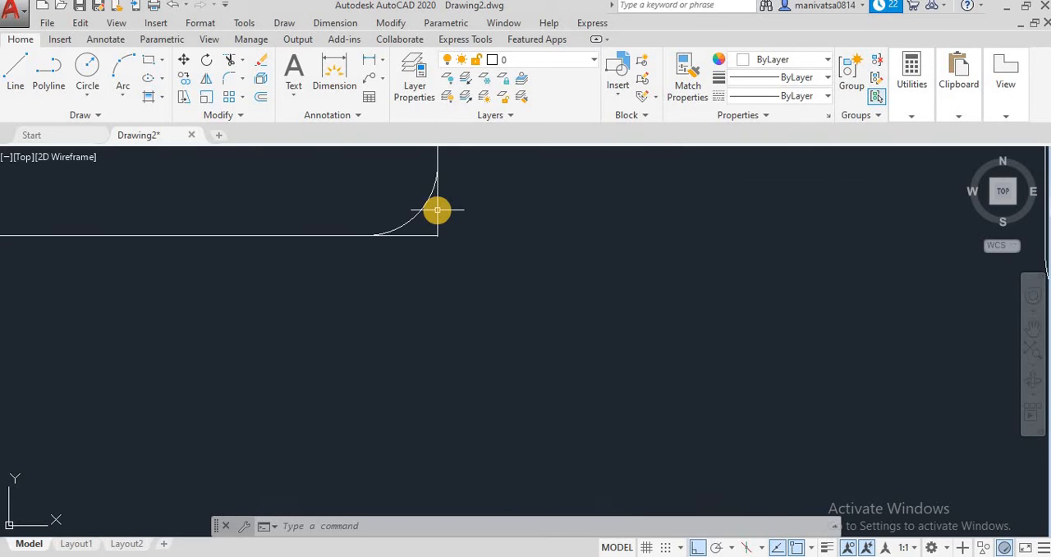
scroll(436, 209, "up", 5)
scroll(436, 209, "down", 10)
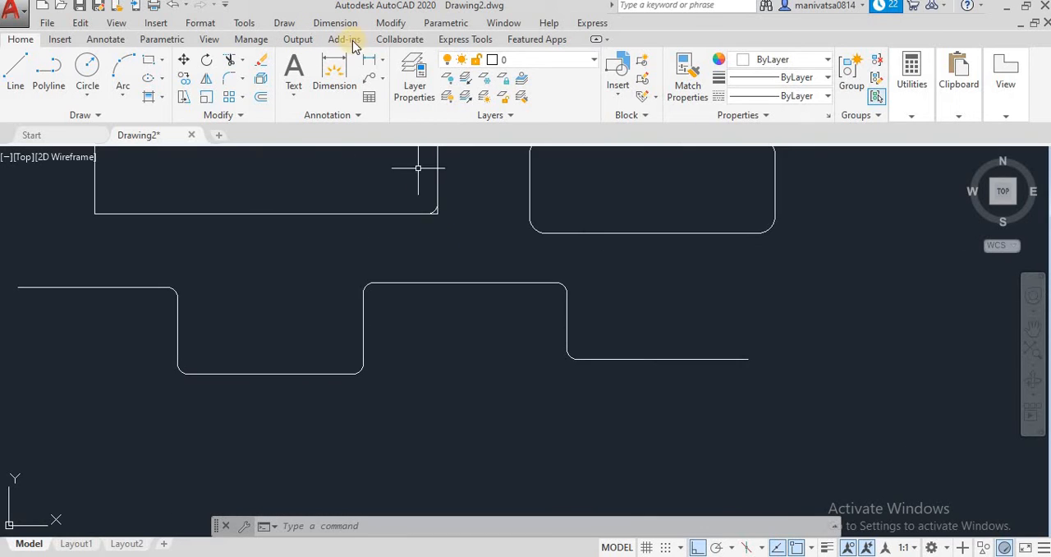
Fillet the line outline's lower-left corner at radius 5 in Trim mode and inspect the corner up close
left_click(242, 81)
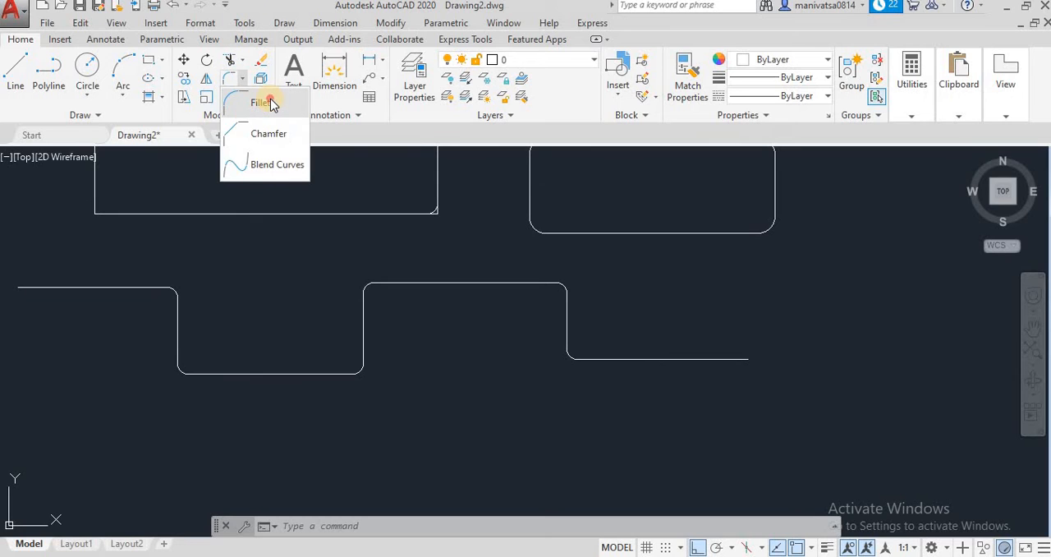
left_click(269, 99)
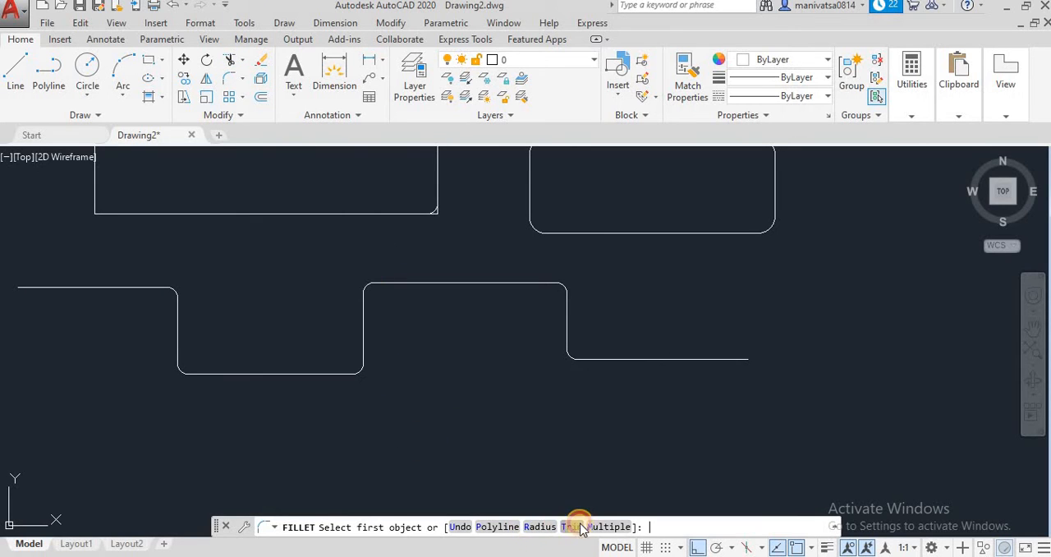
left_click(580, 526)
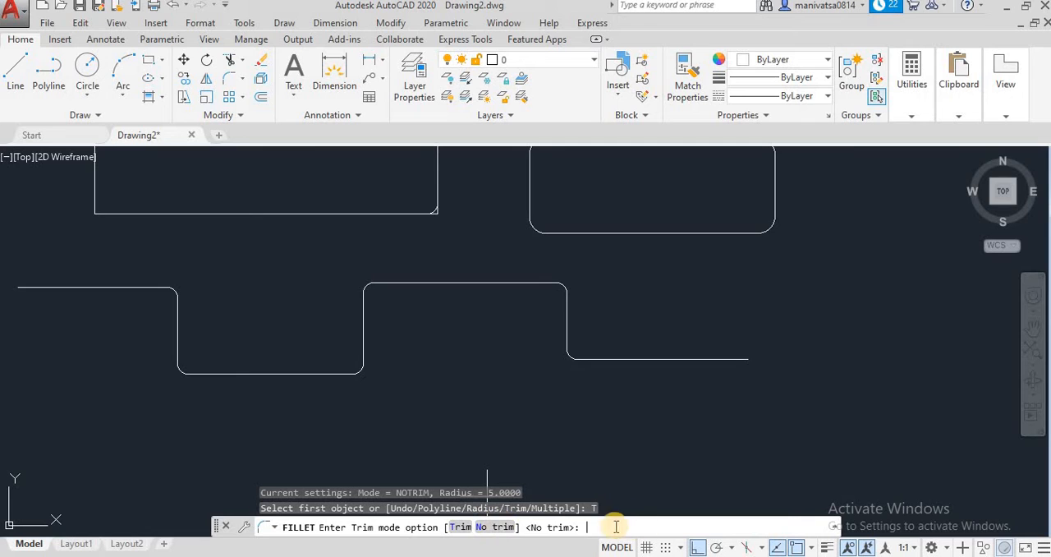
left_click(461, 527)
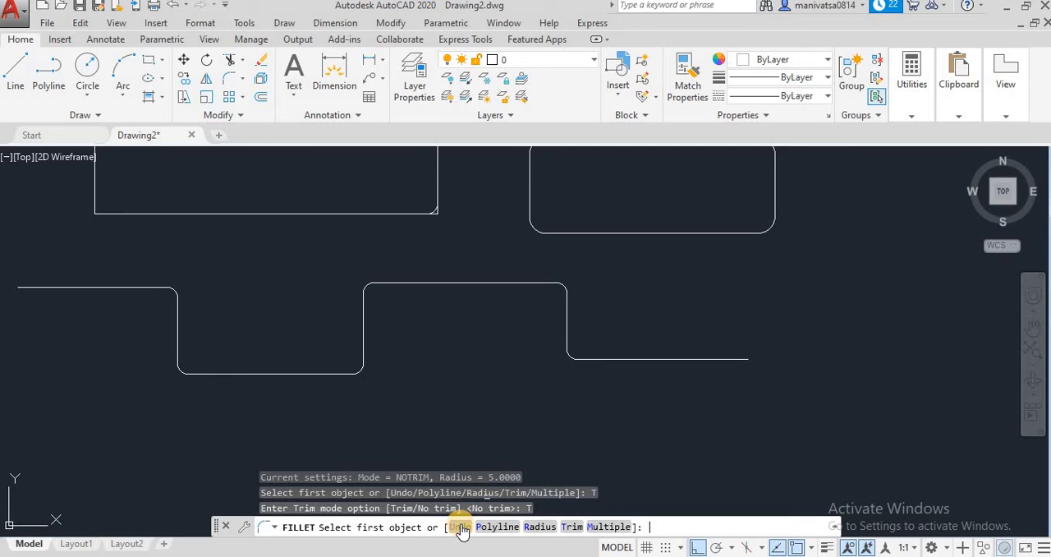
left_click(539, 527)
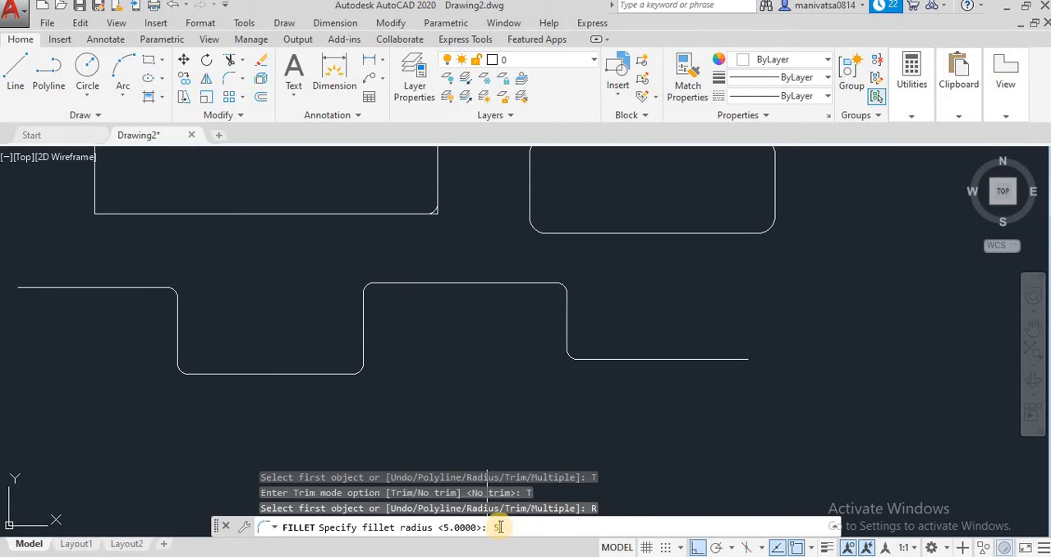
type("5")
key("Return")
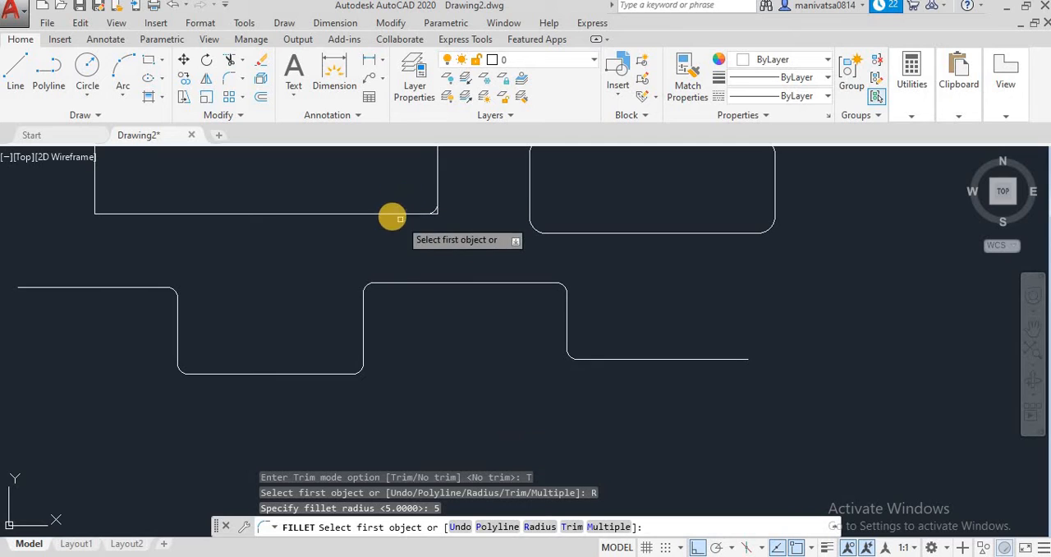
left_click(94, 199)
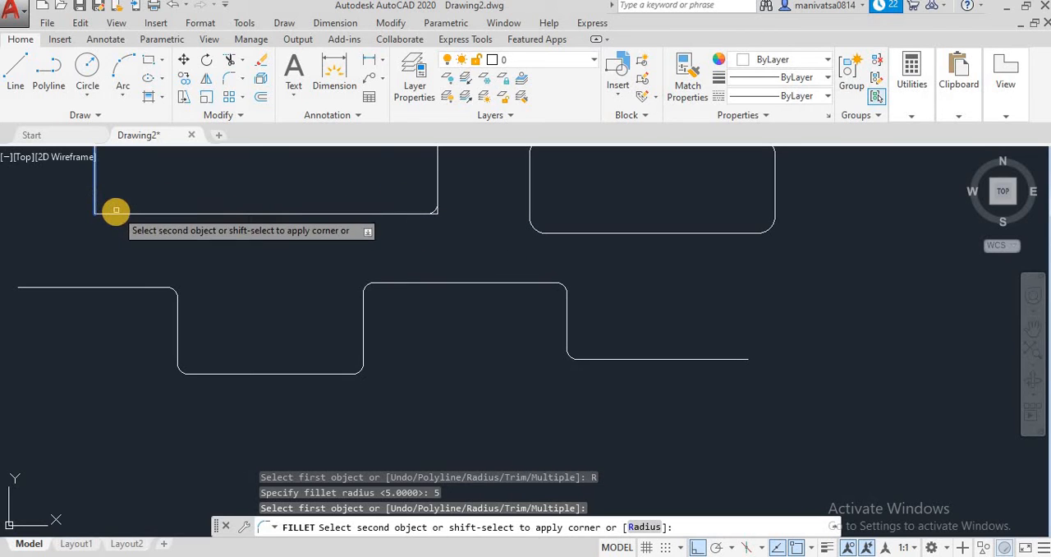
left_click(116, 211)
scroll(106, 228, "up", 4)
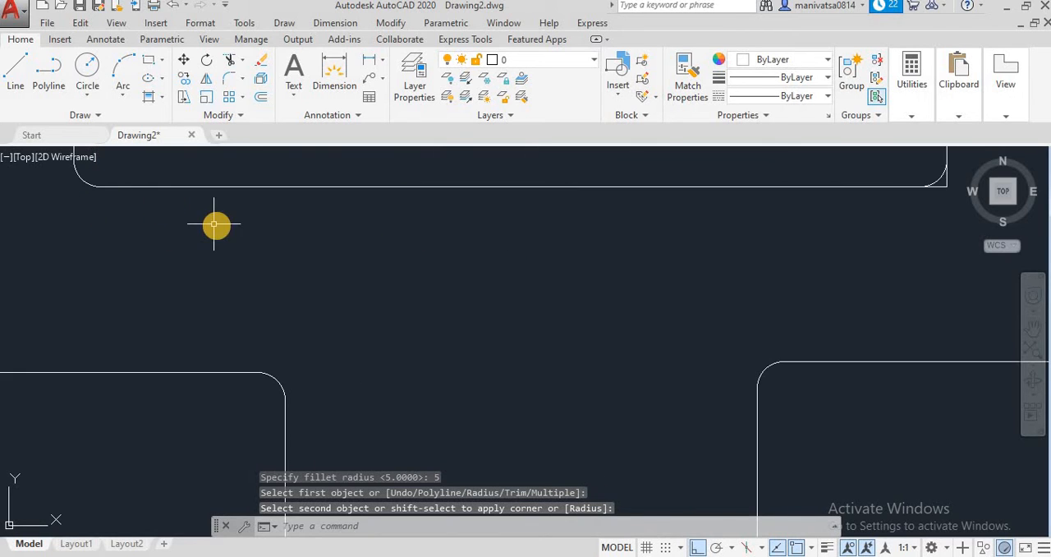
middle_click_drag(217, 224, 434, 387)
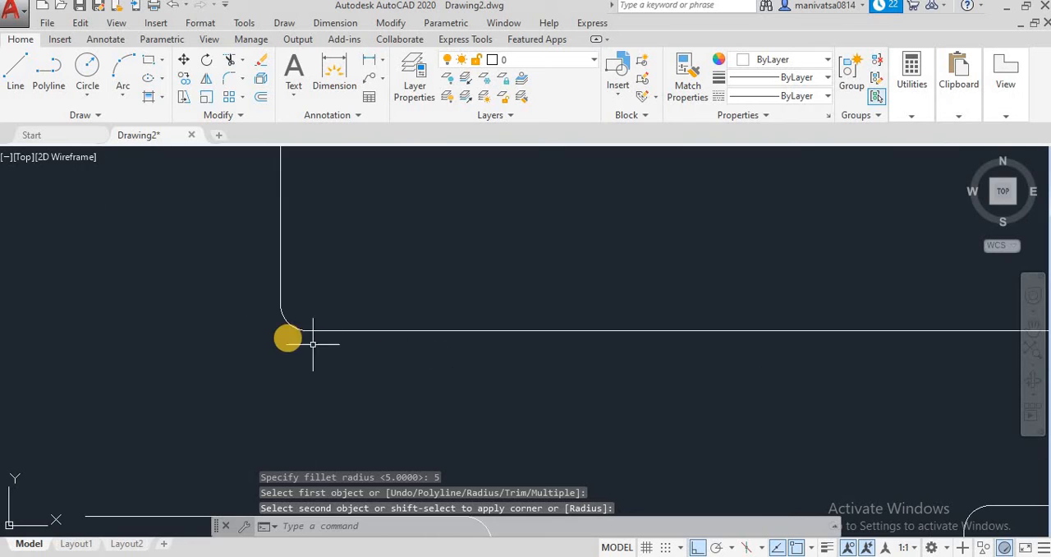
left_click(243, 78)
left_click(276, 111)
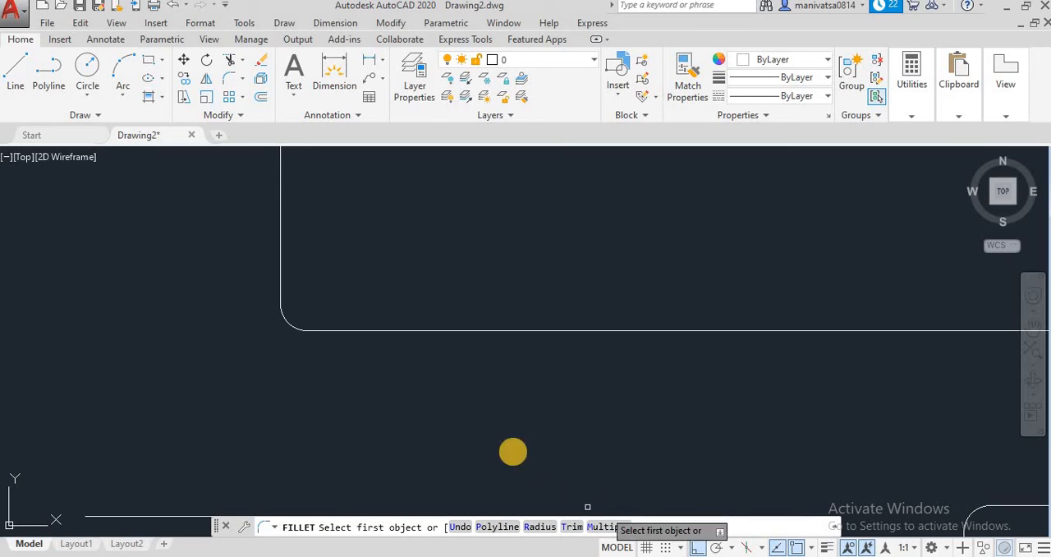
scroll(492, 423, "down", 10)
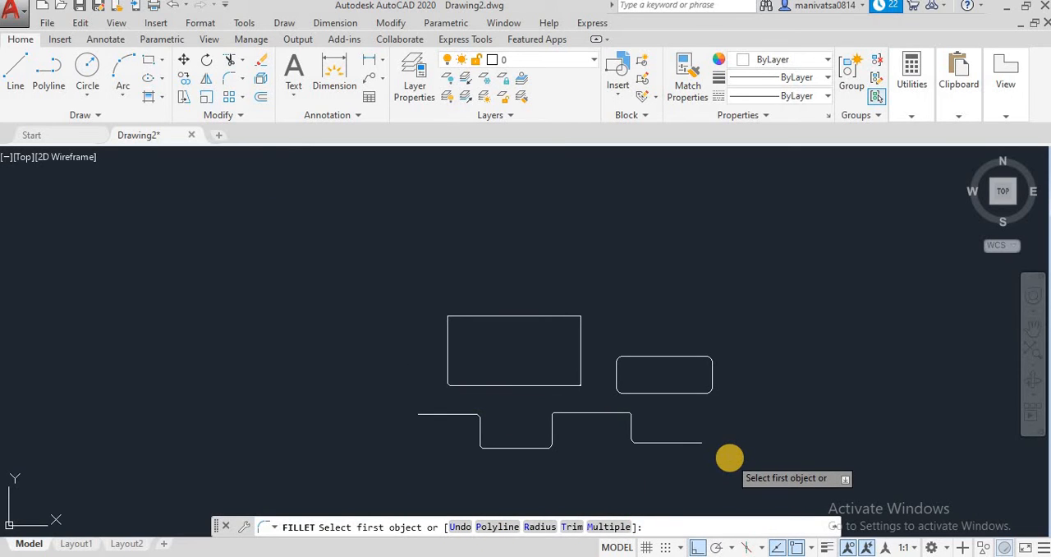
key("Escape")
Erase all the rectangles and the stepped polyline from the drawing
left_click(759, 471)
left_click(358, 293)
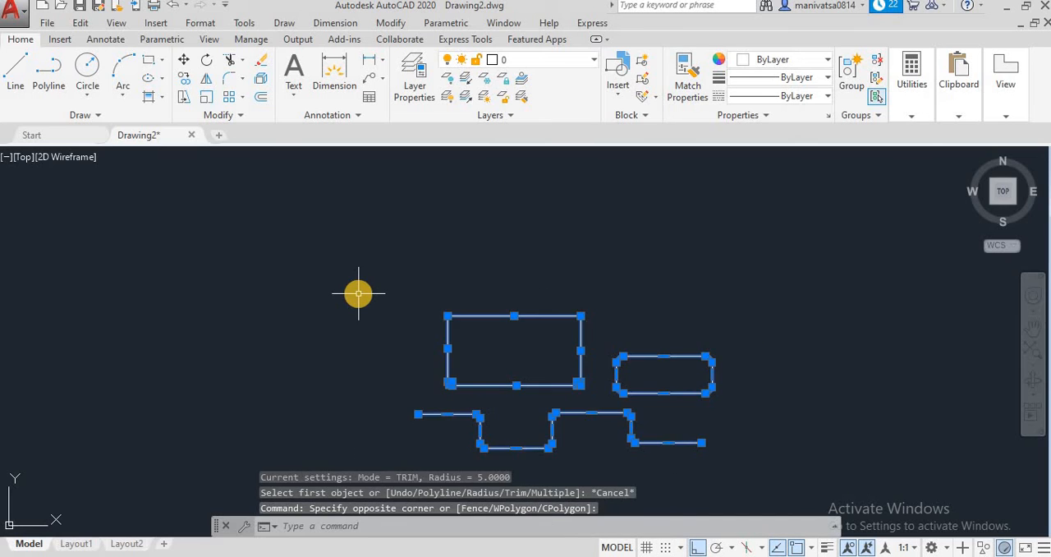
key("Delete")
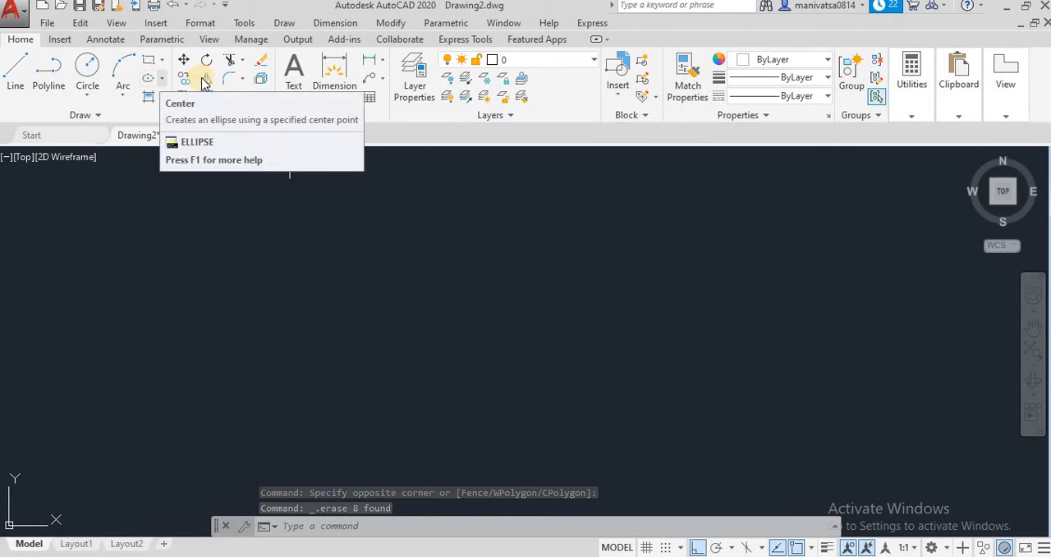
Draw a large horizontal rectangle in the middle of the empty drawing area
left_click(150, 61)
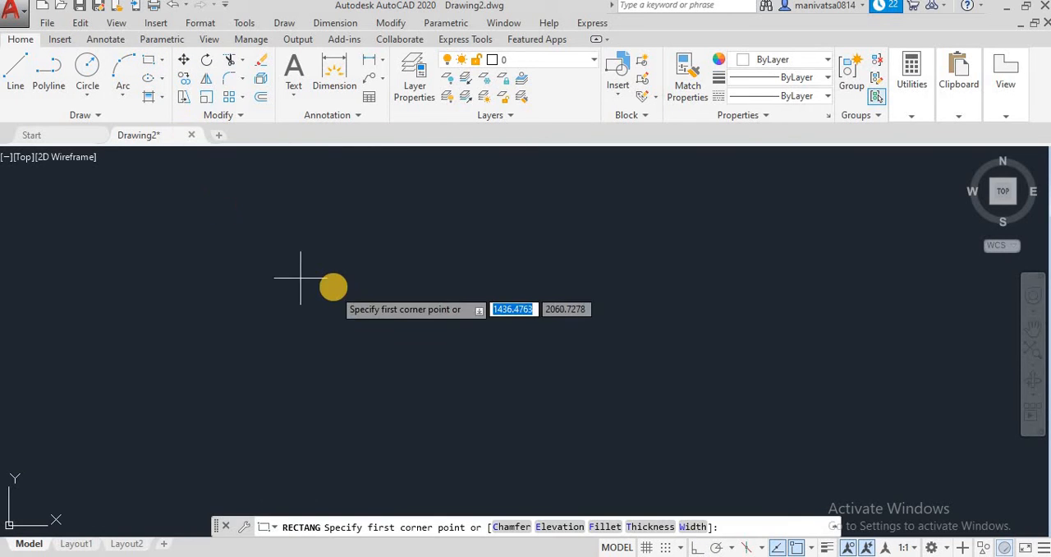
left_click(289, 236)
left_click(638, 404)
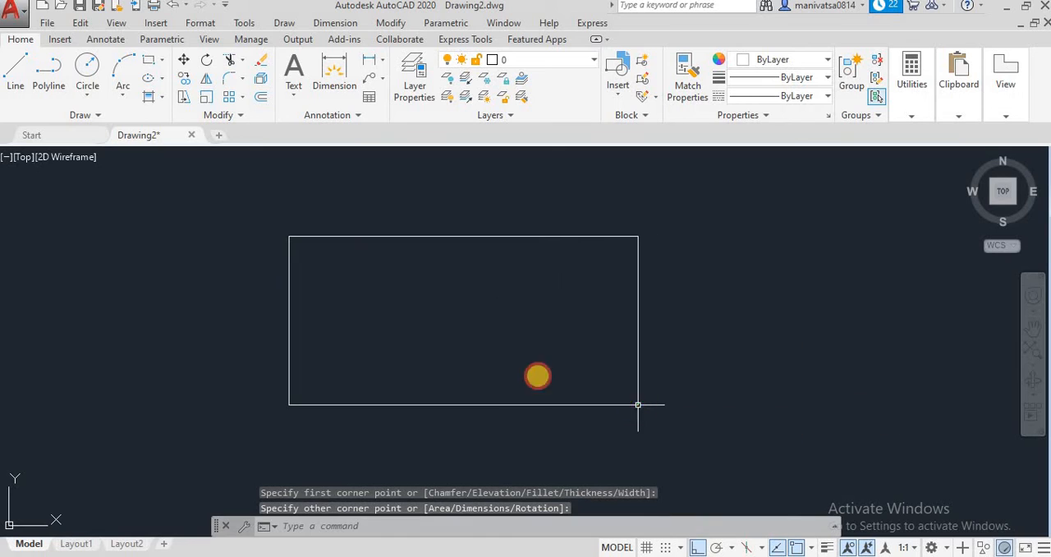
Try to chamfer the rectangle's upper-left corner with the Distance method without entering any chamfer distances
left_click(240, 78)
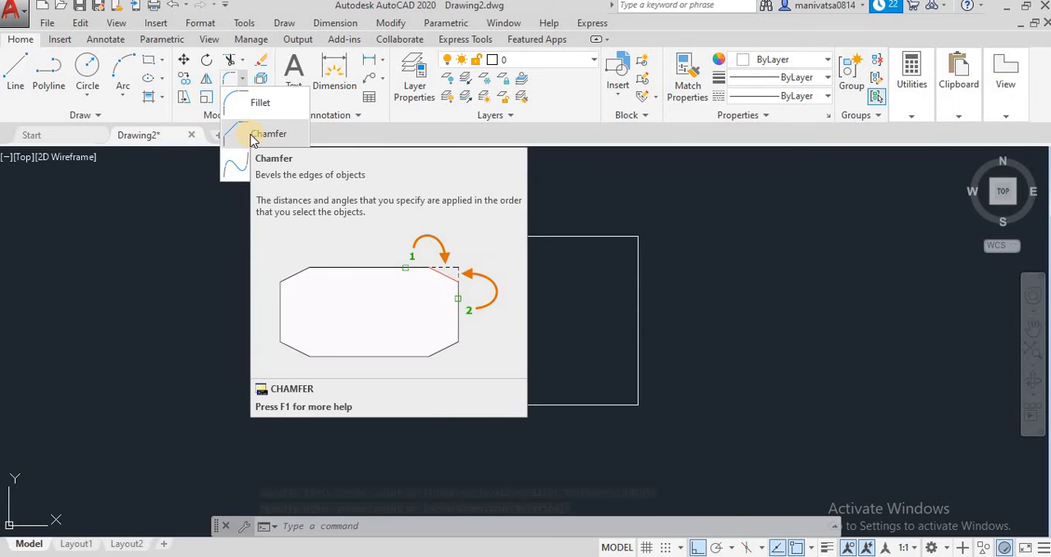
left_click(259, 136)
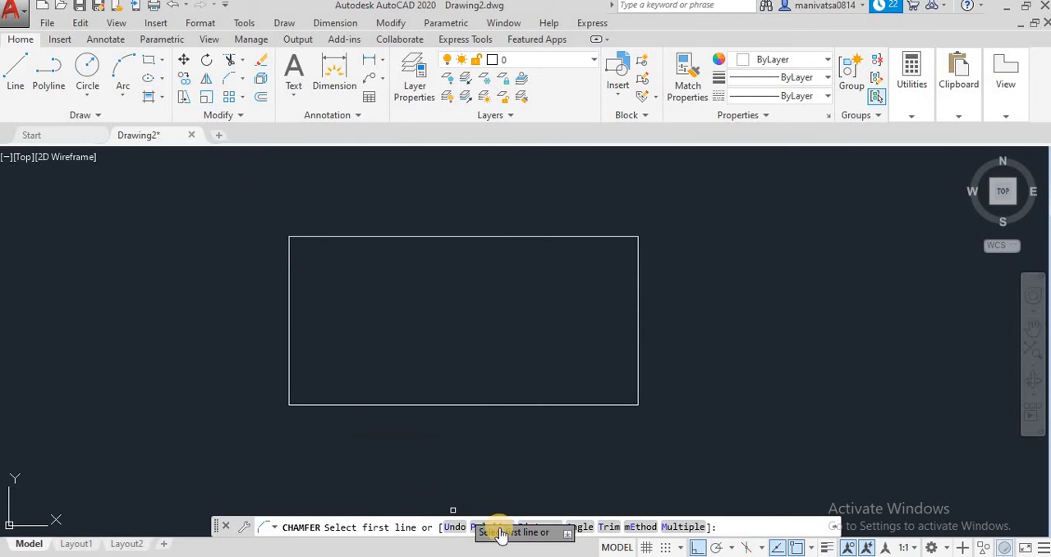
left_click(641, 526)
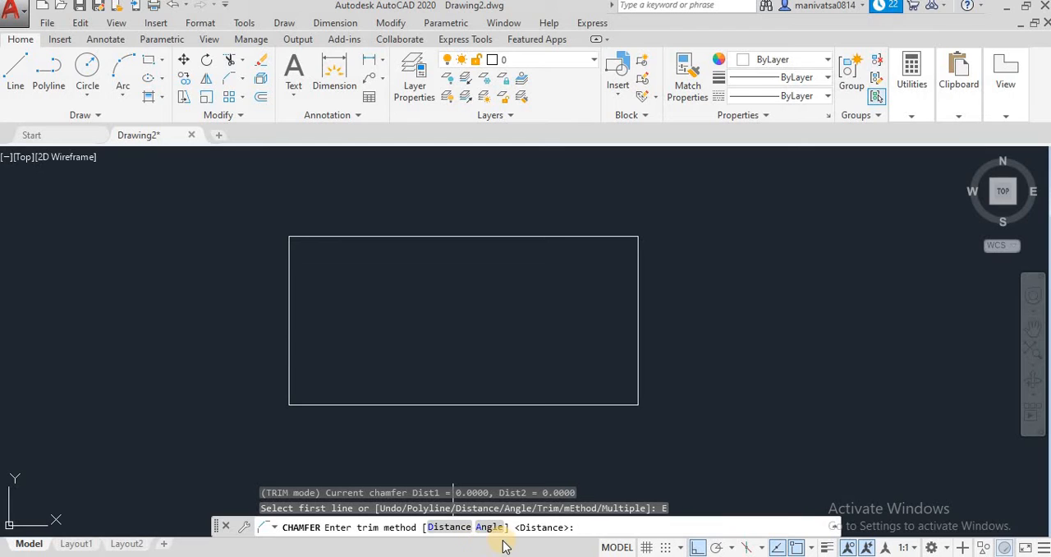
left_click(448, 527)
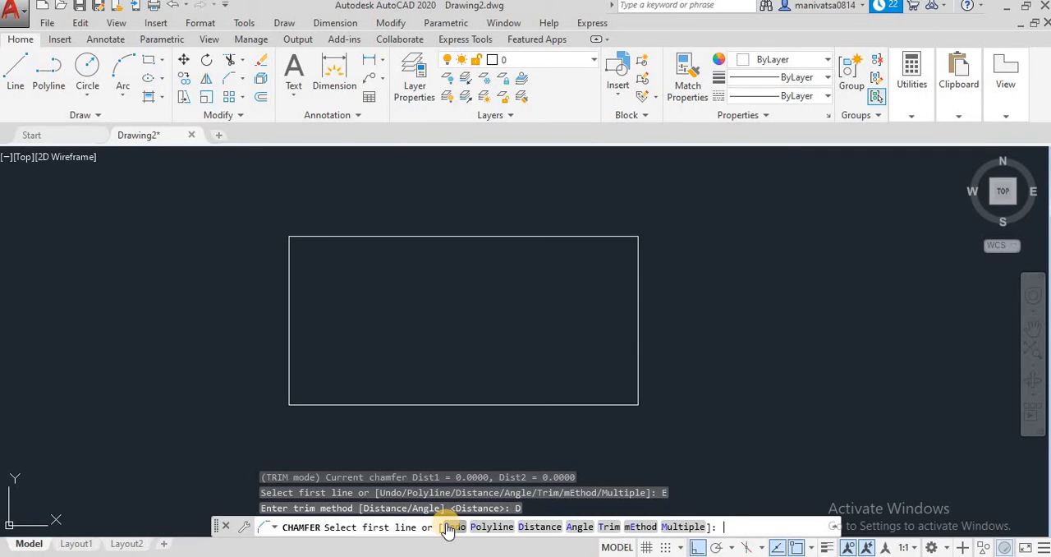
left_click(286, 324)
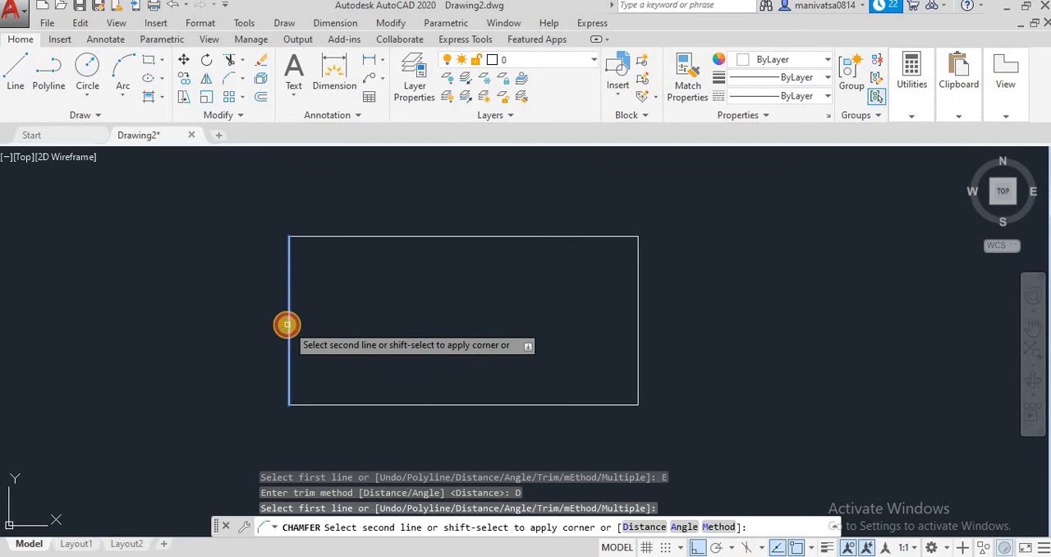
left_click(328, 236)
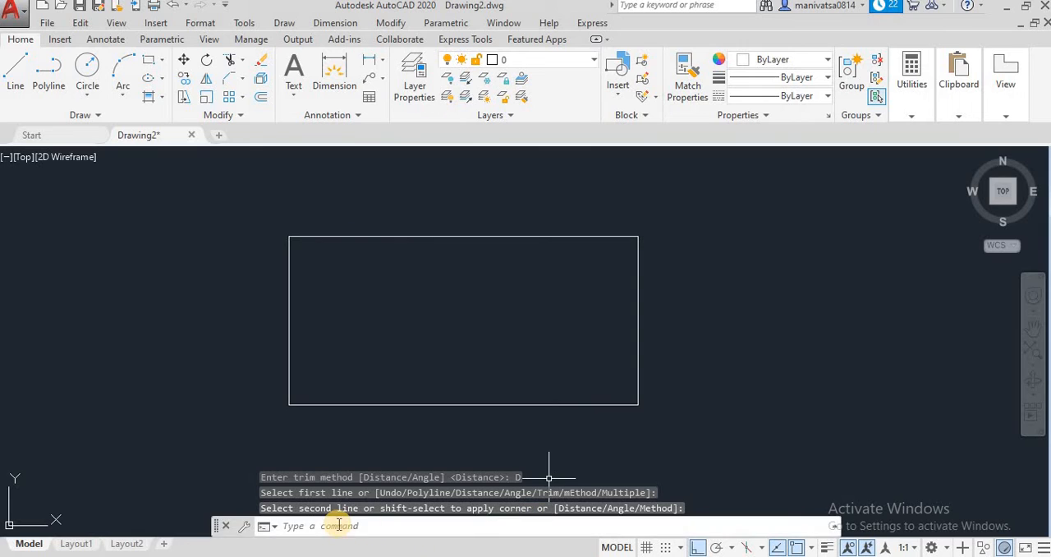
Chamfer the rectangle's upper-left corner with the Distance method, using 10 on the left side and 8 on the top side, and inspect it up close
left_click(242, 86)
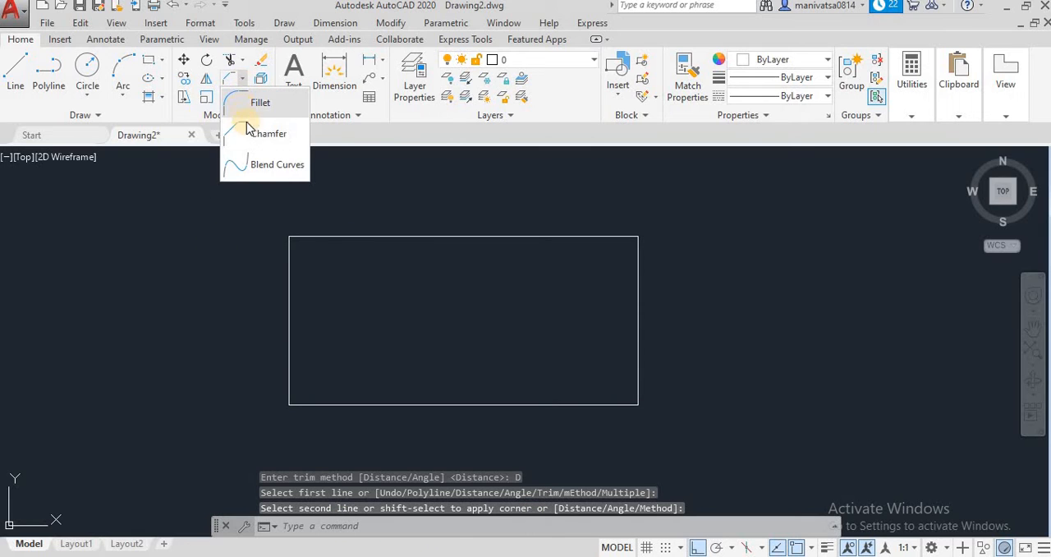
left_click(254, 133)
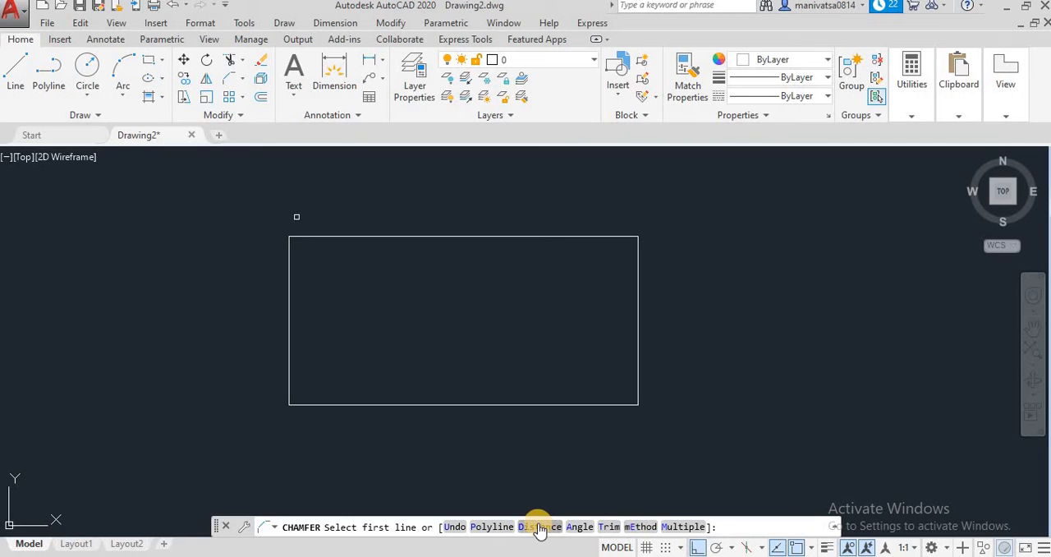
left_click(640, 527)
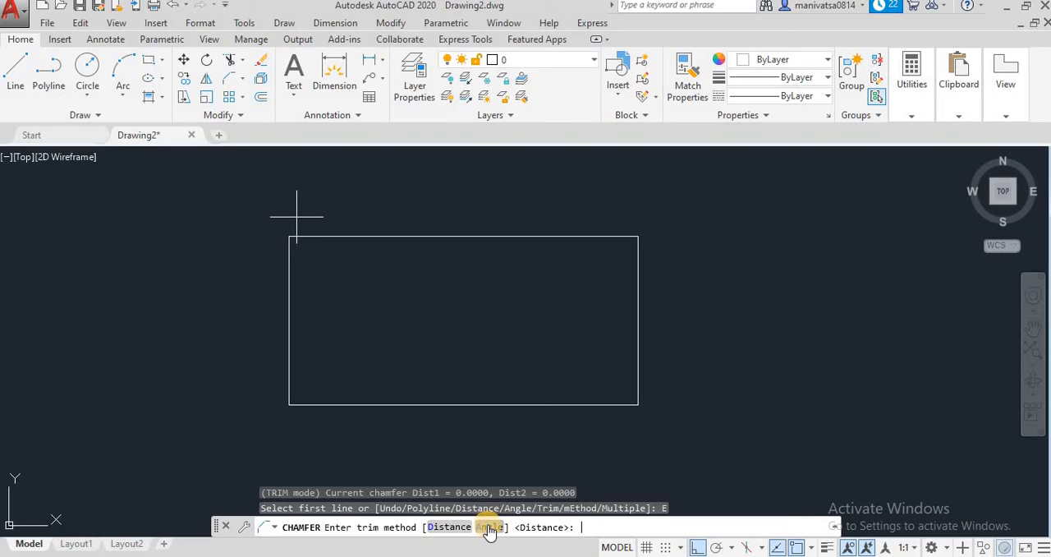
left_click(436, 530)
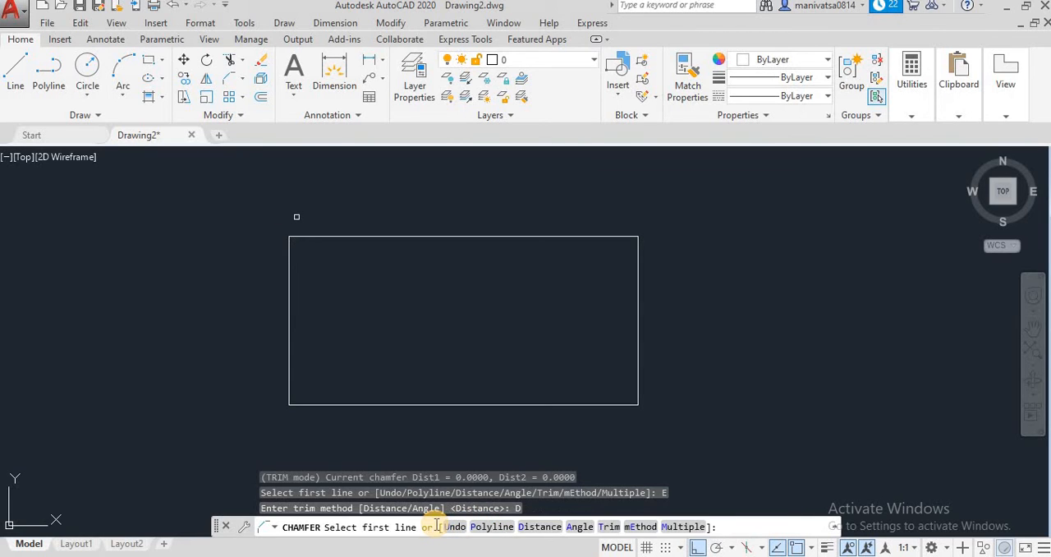
left_click(539, 527)
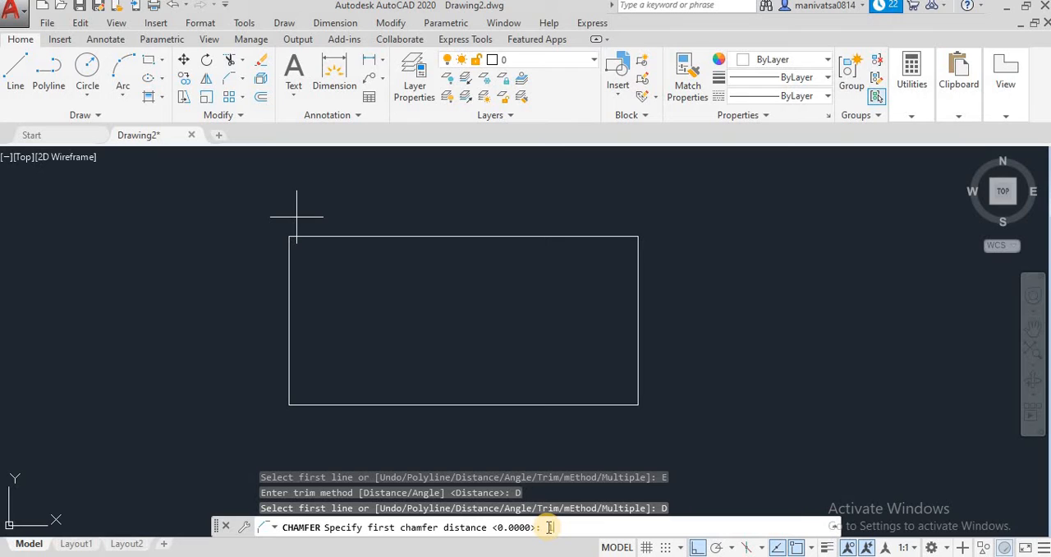
type("10")
key("Return")
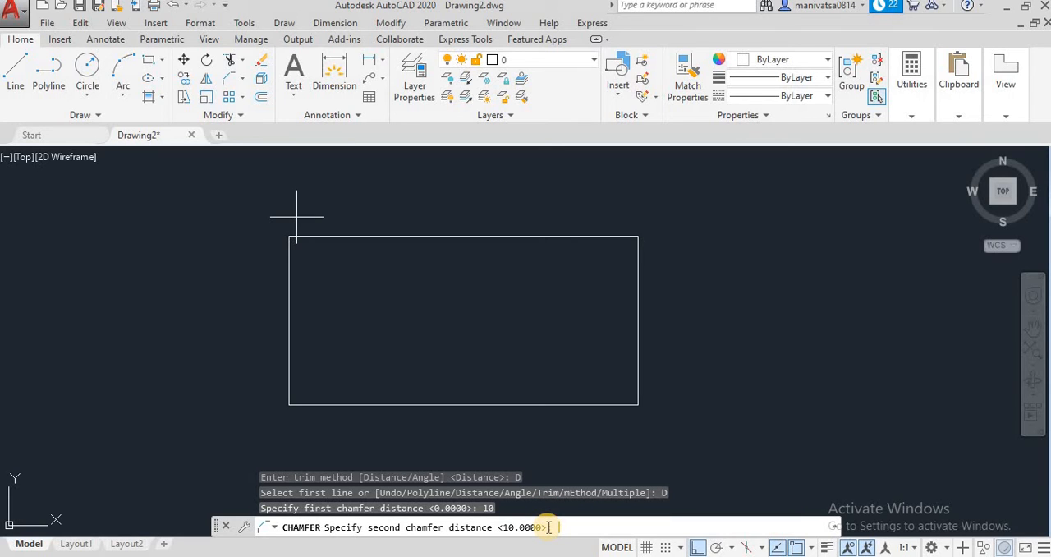
key("Return")
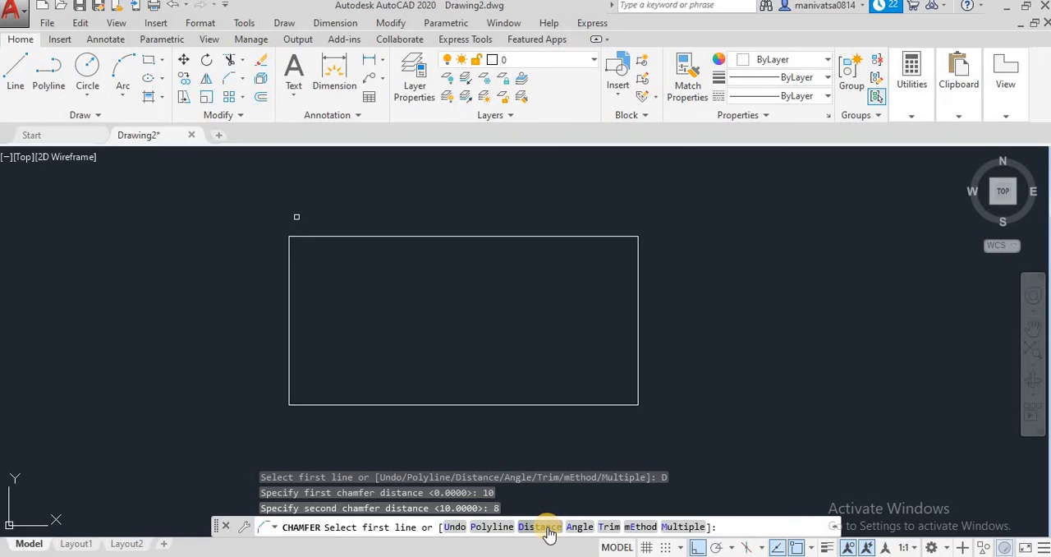
left_click(289, 265)
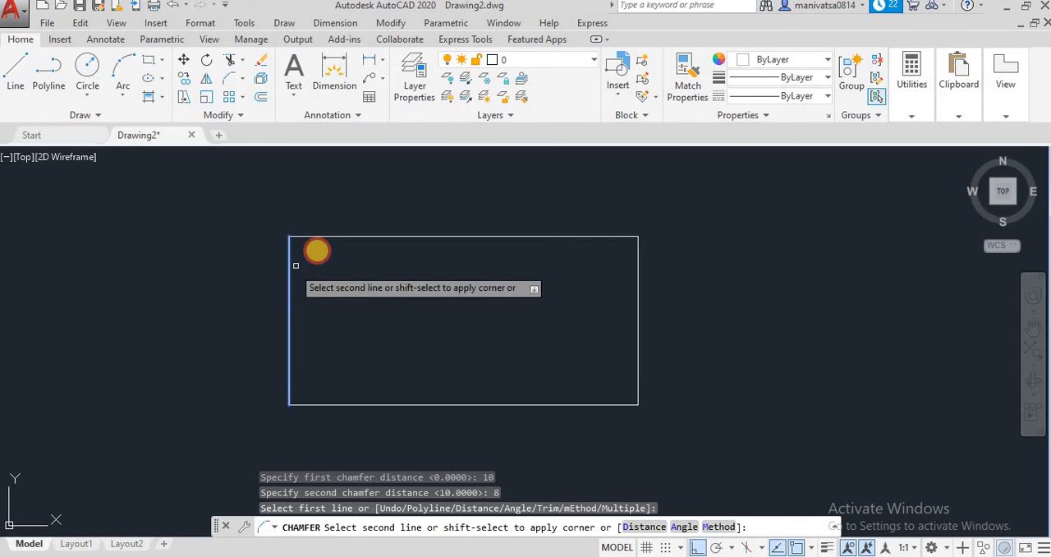
left_click(313, 237)
scroll(304, 248, "up", 2)
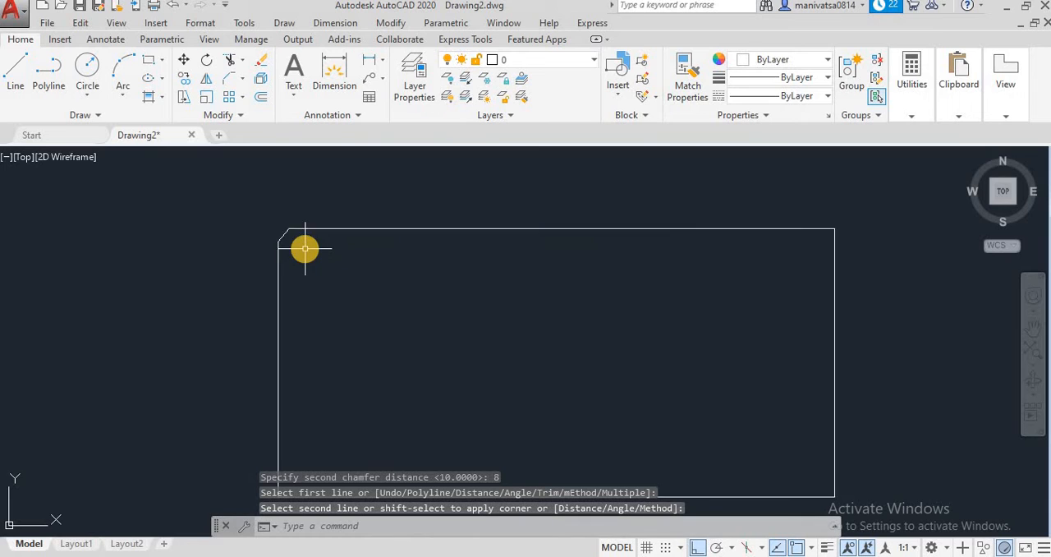
scroll(305, 248, "up", 3)
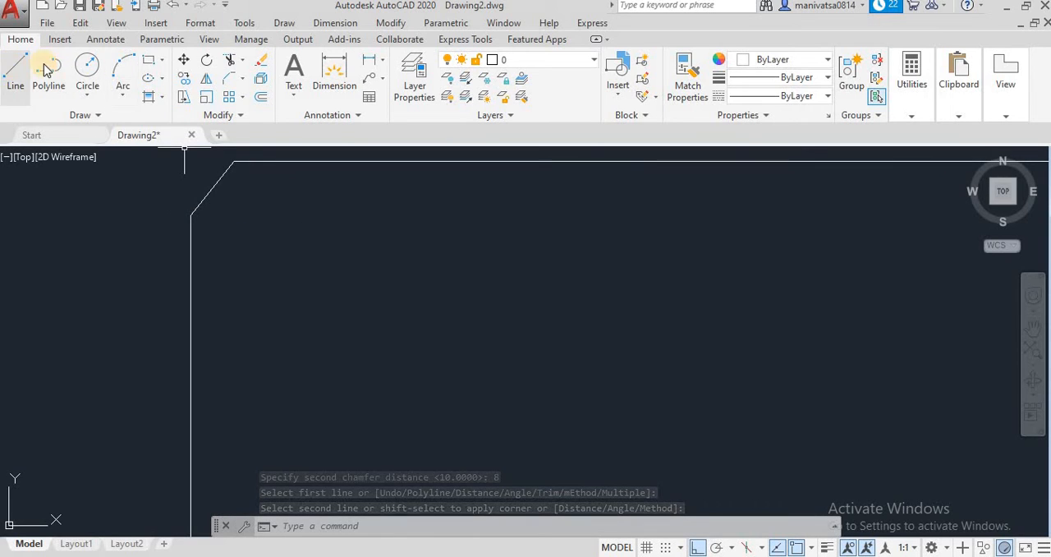
left_click(17, 70)
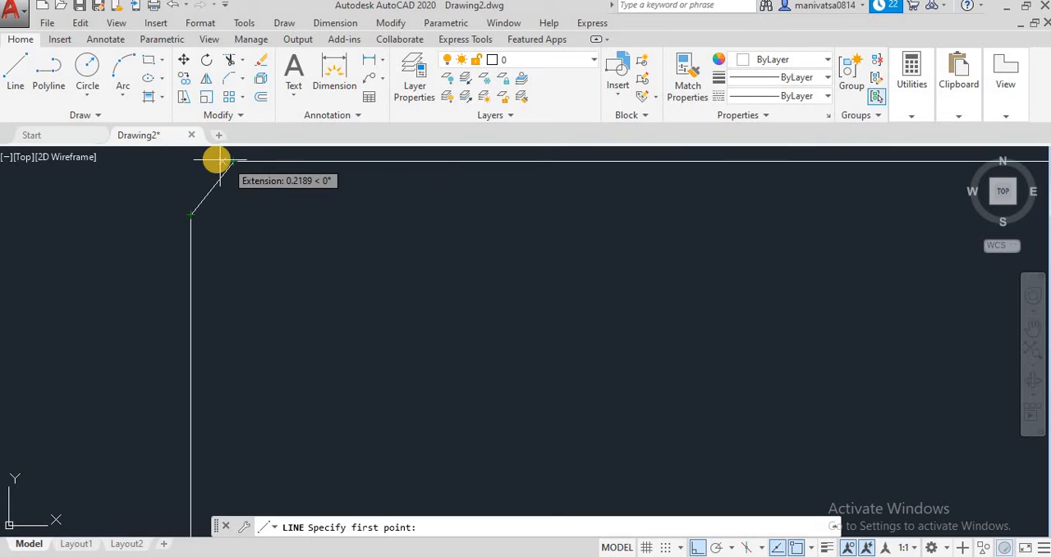
scroll(259, 198, "down", 2)
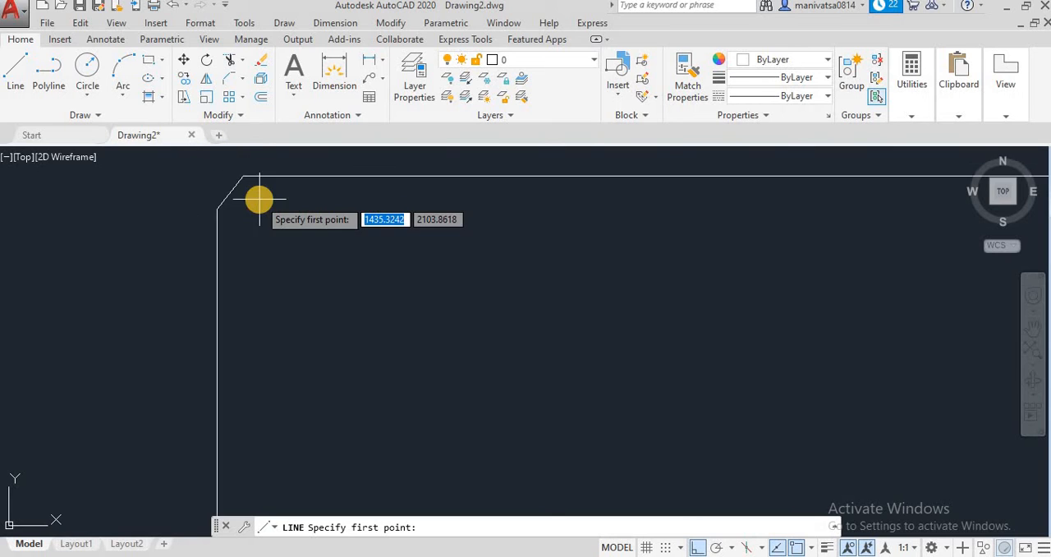
scroll(259, 198, "down", 3)
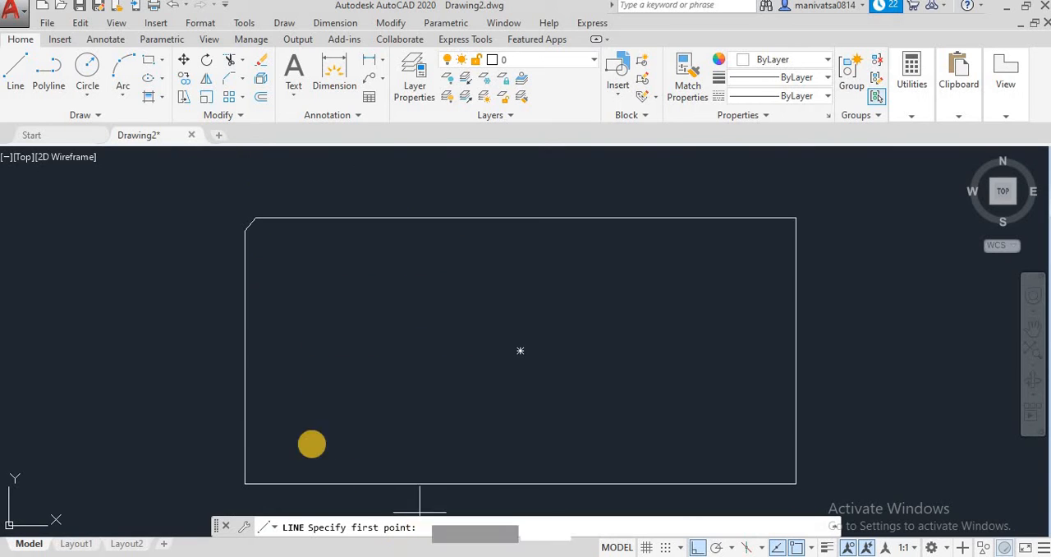
Chamfer the rectangle's upper-right corner with the Distance method, using 10 on the top side and 8 on the right side
left_click(232, 79)
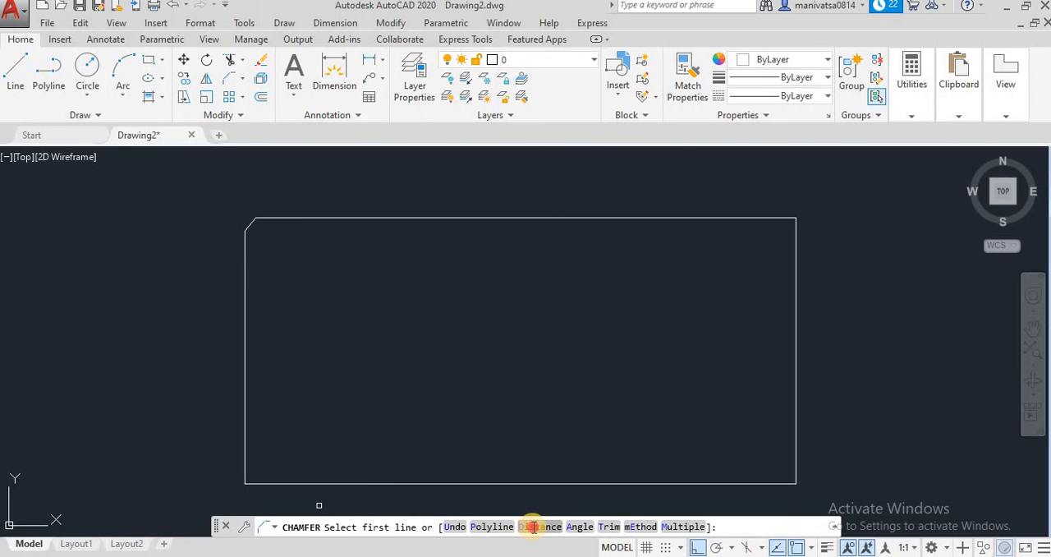
left_click(533, 527)
key("Return")
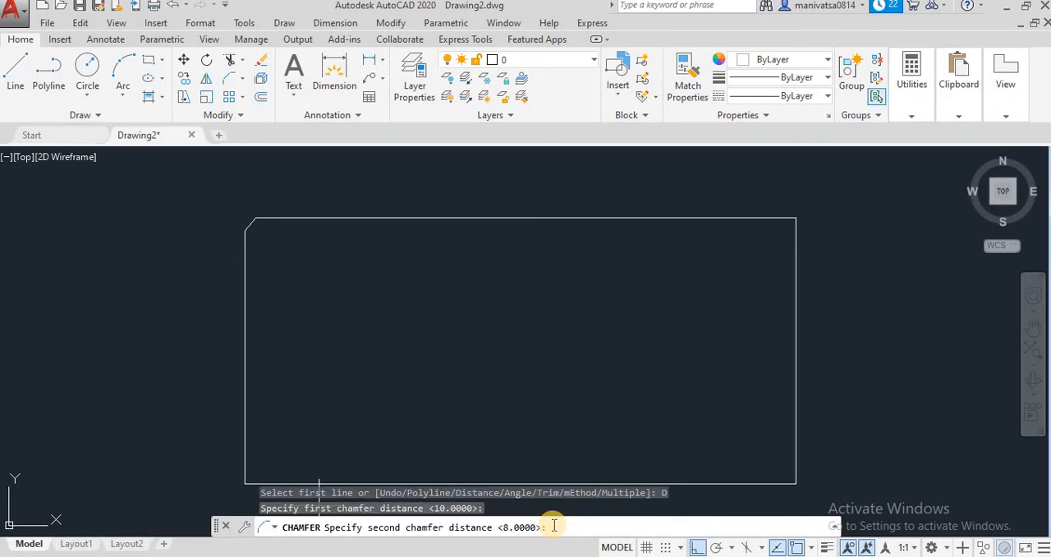
key("Return")
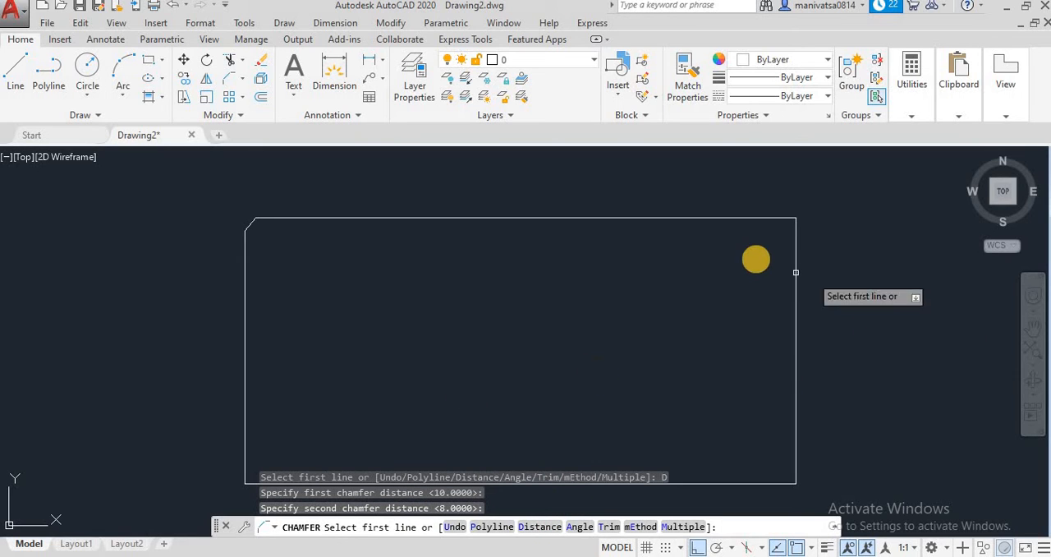
left_click(764, 220)
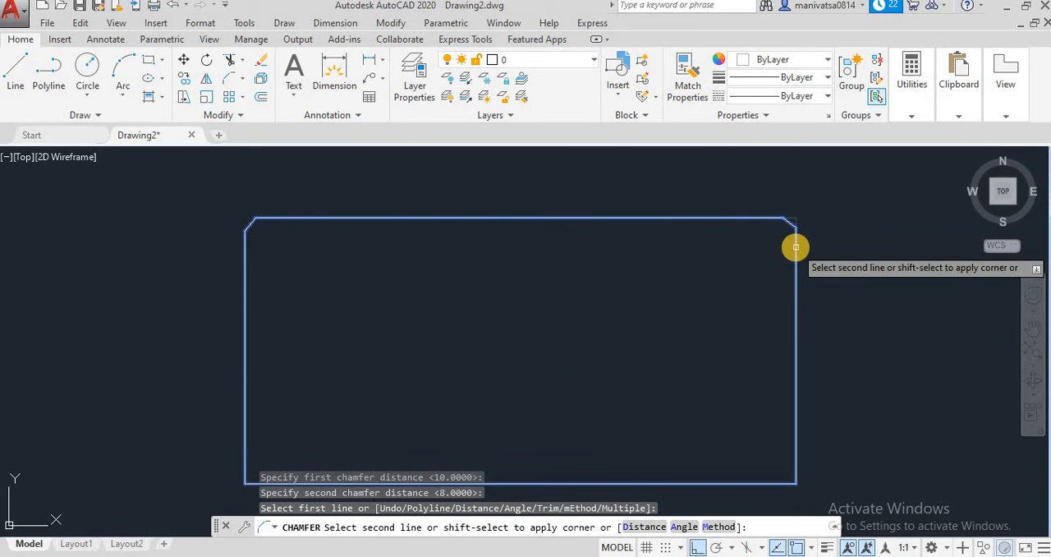
left_click(798, 250)
scroll(809, 346, "up", 2)
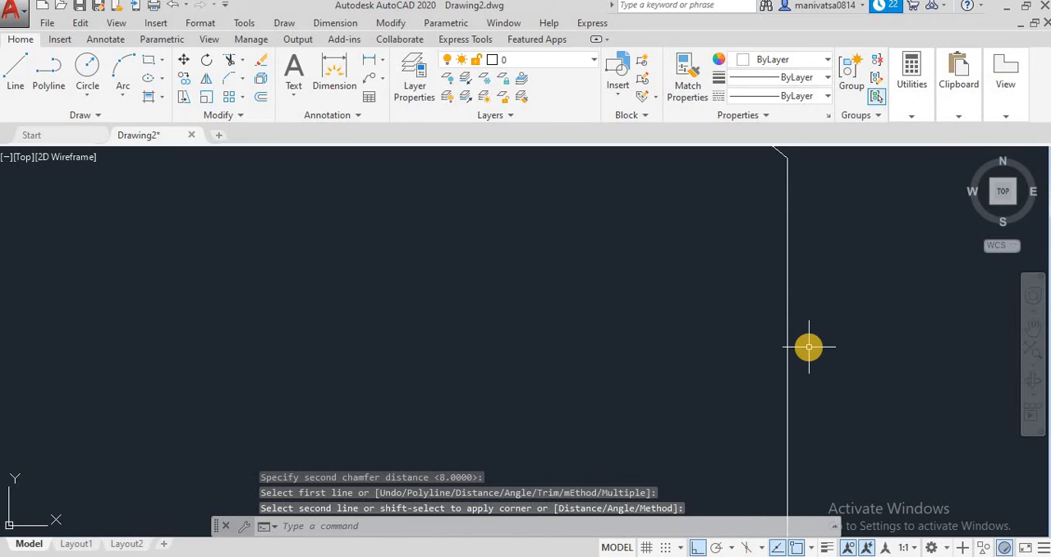
scroll(809, 347, "down", 2)
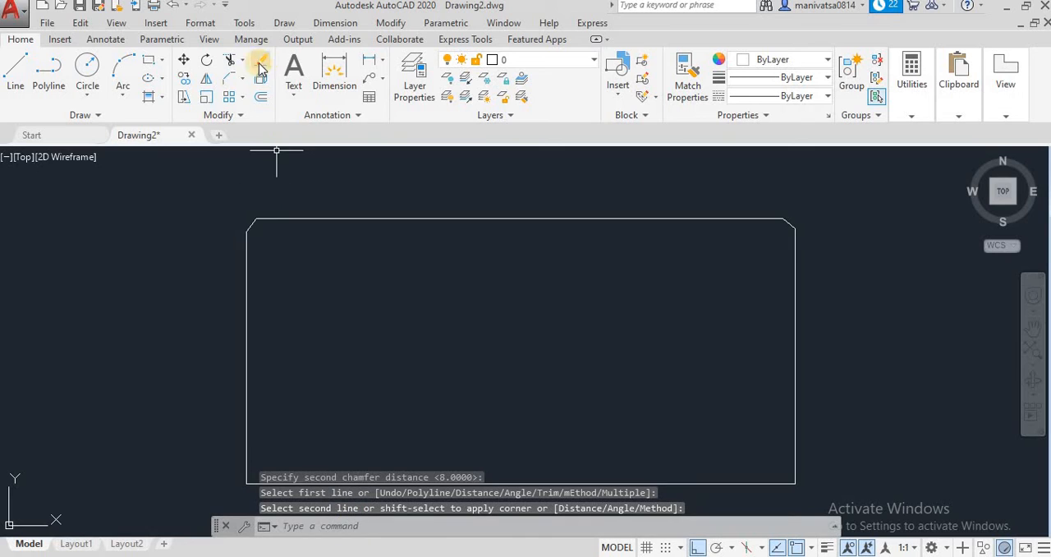
Chamfer both lower corners of the rectangle in one run with the Multiple option, picking each vertical side first and the bottom side second
left_click(225, 86)
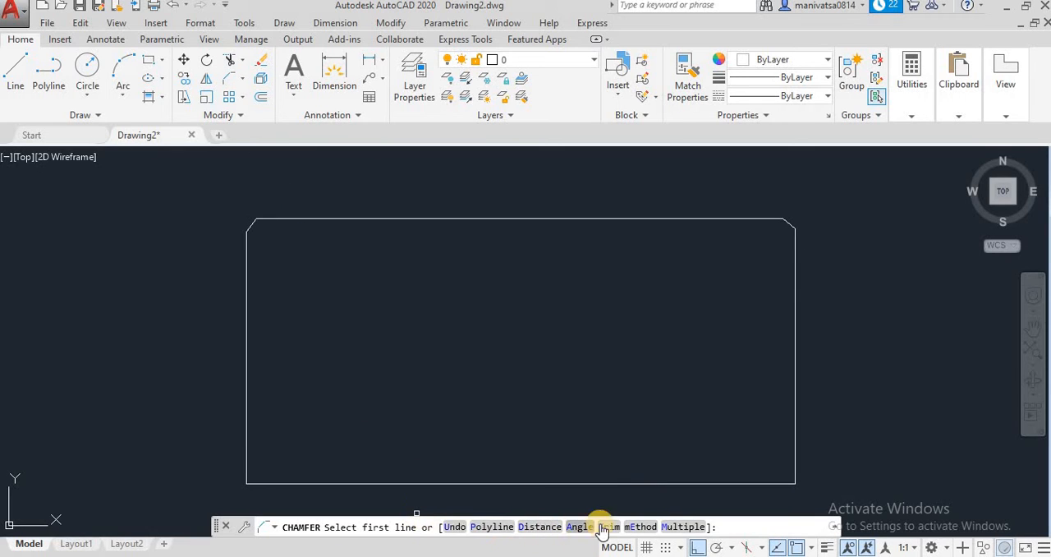
left_click(670, 527)
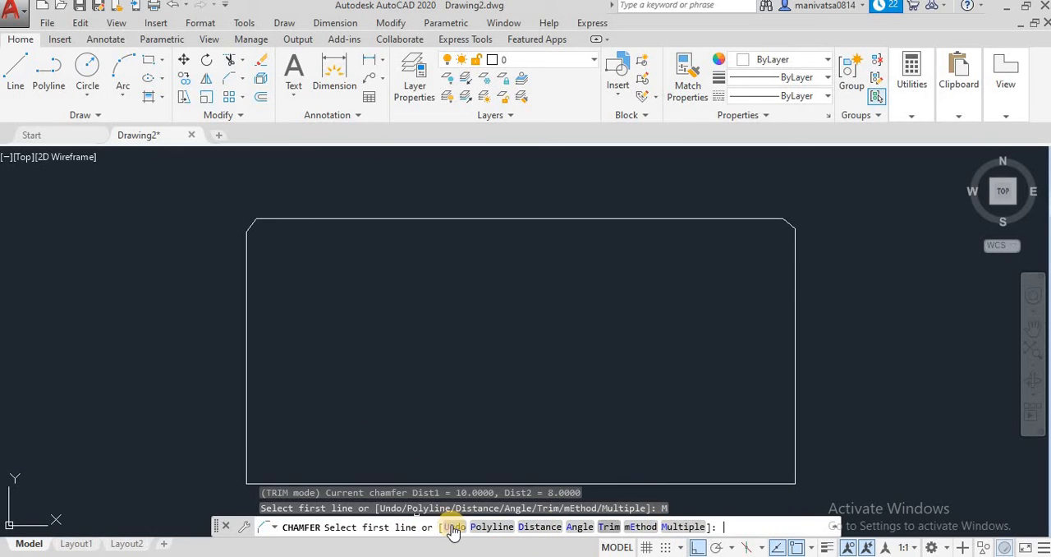
left_click(794, 382)
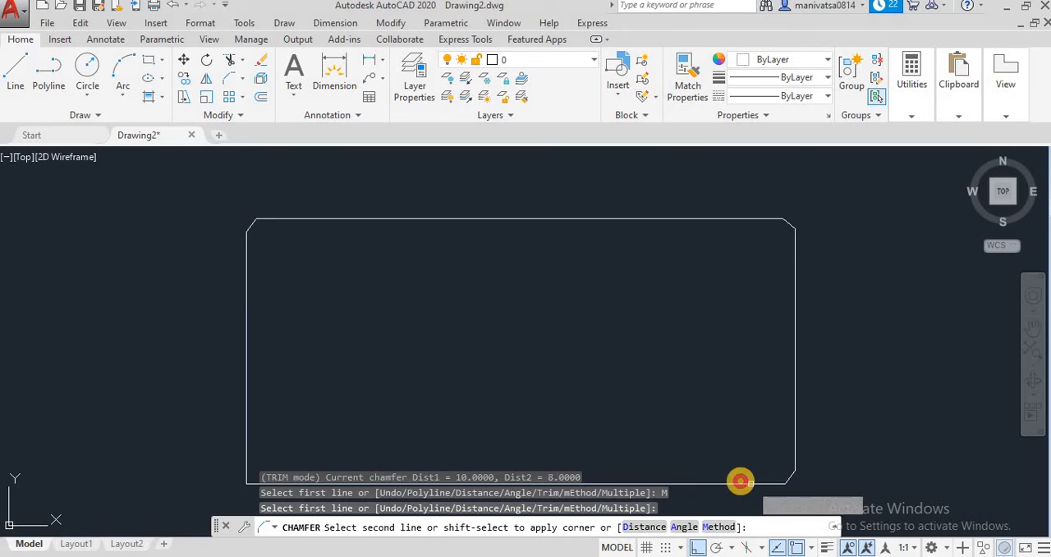
left_click(739, 483)
left_click(247, 450)
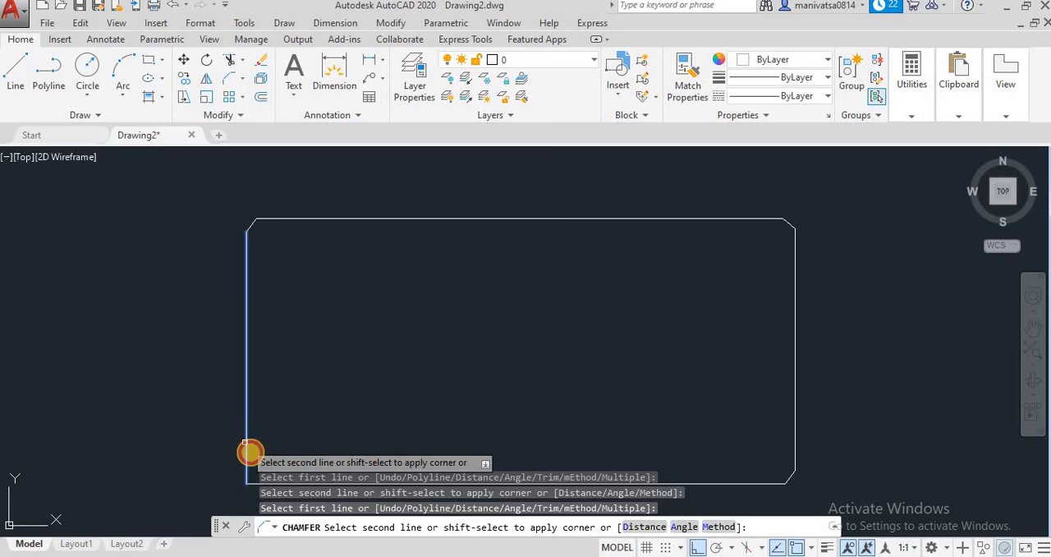
left_click(257, 484)
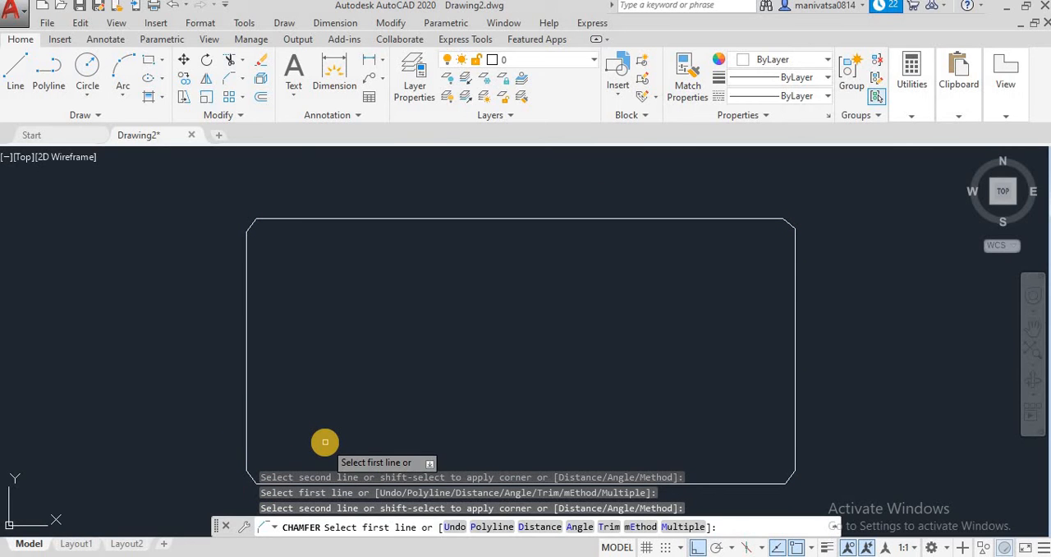
key("Escape")
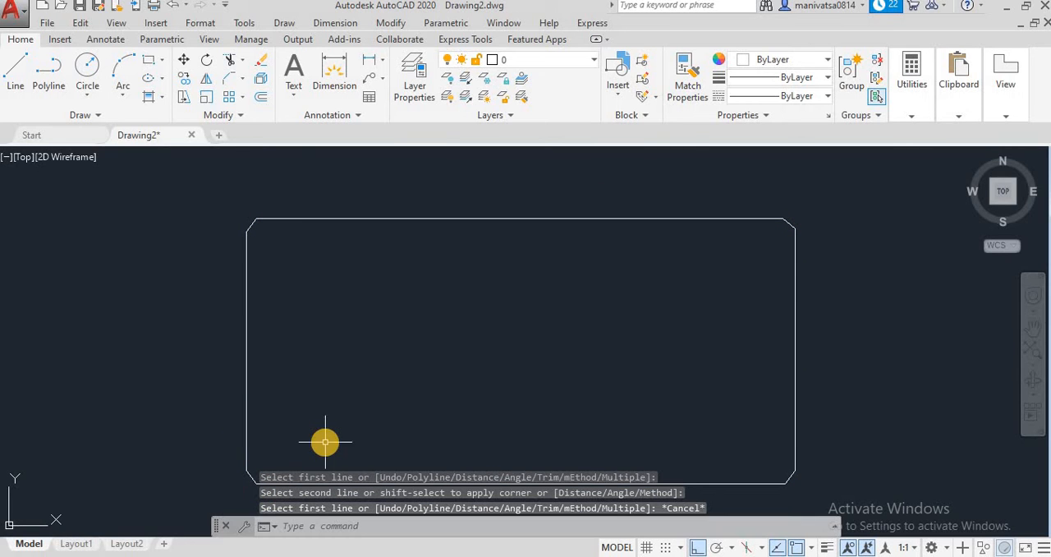
Undo all the chamfers on the rectangle, including the one at the upper-left corner
left_click(171, 7)
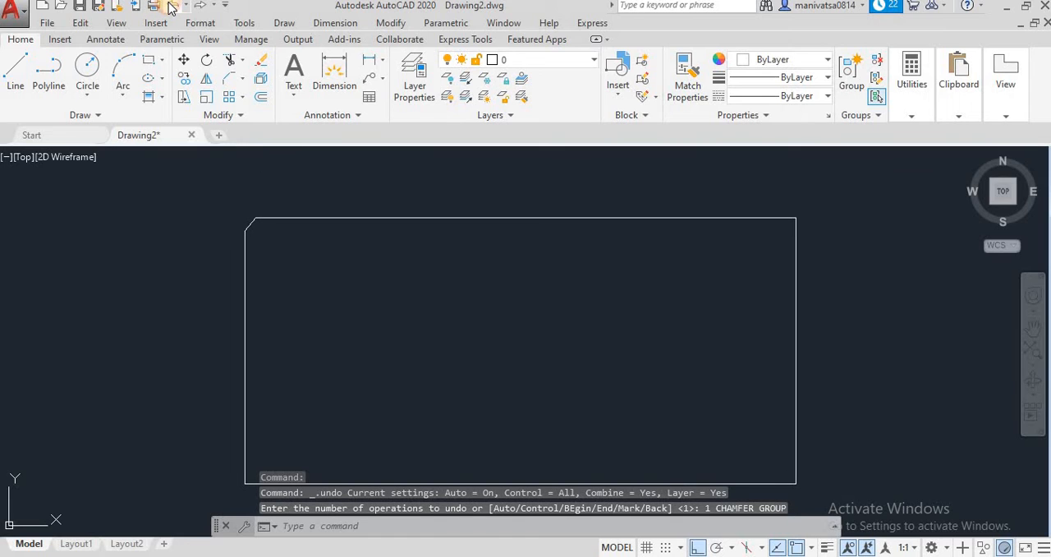
left_click(171, 6)
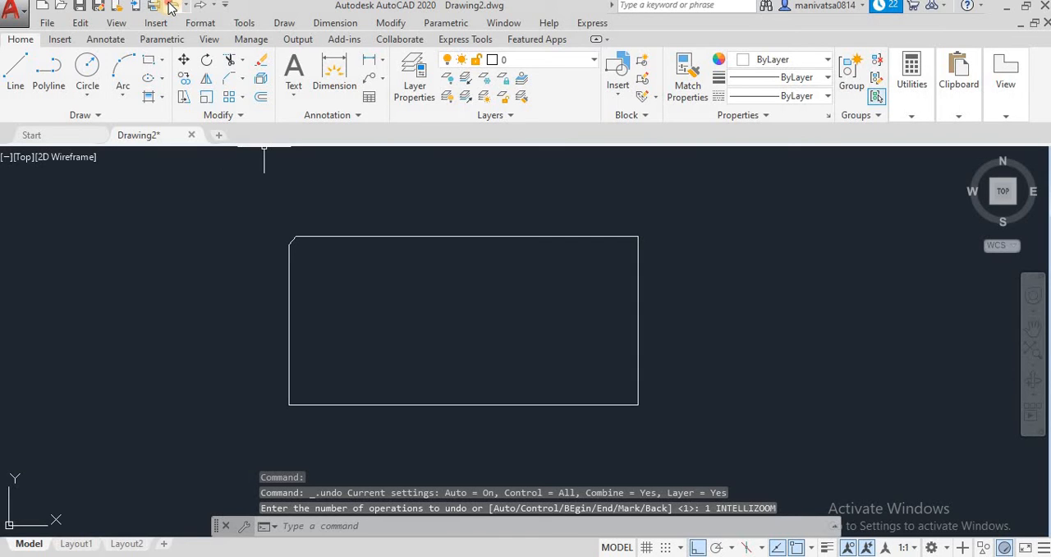
left_click(171, 7)
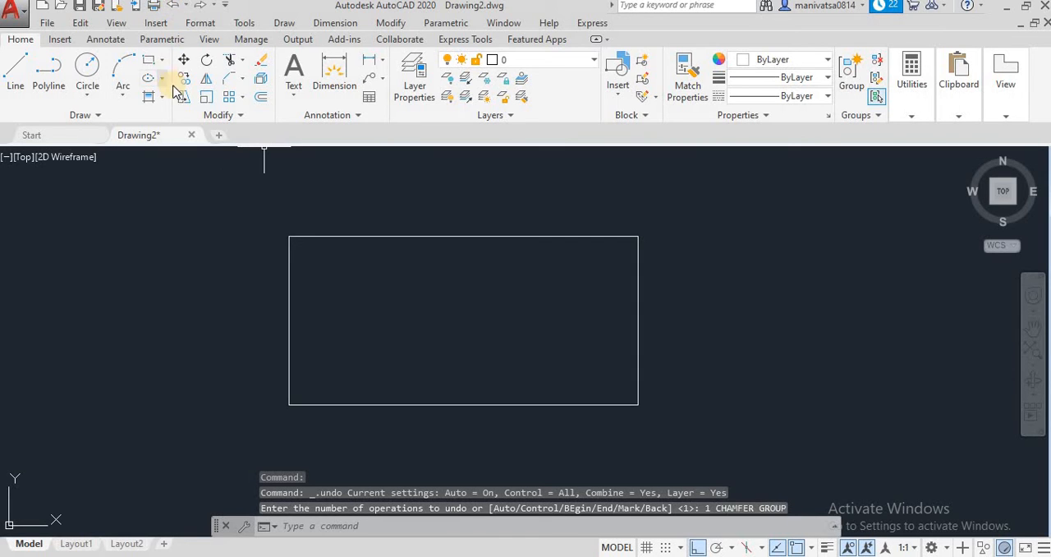
Chamfer the rectangle's upper-left corner with the Angle method, using length 5 on the top side and angle 60
left_click(226, 82)
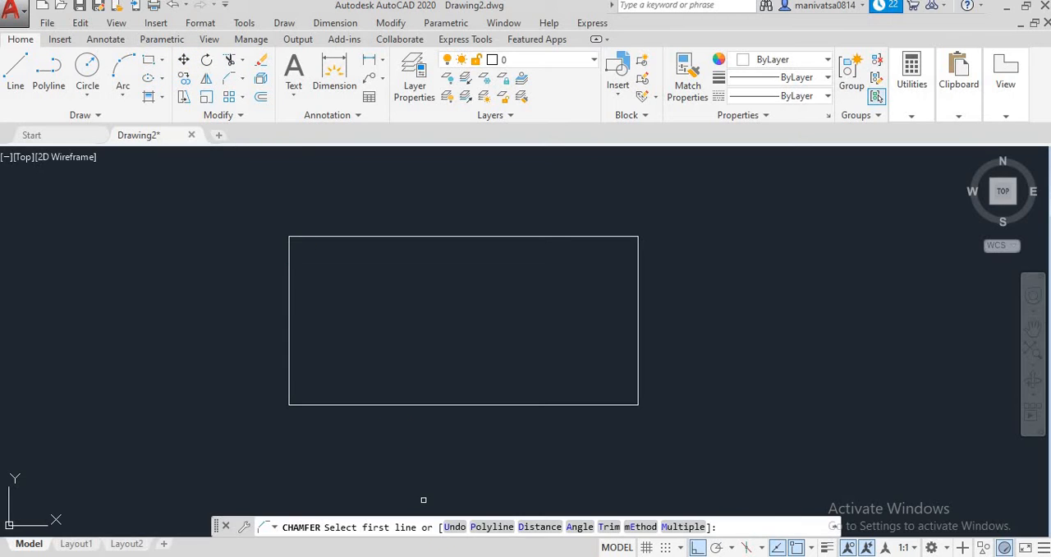
left_click(579, 526)
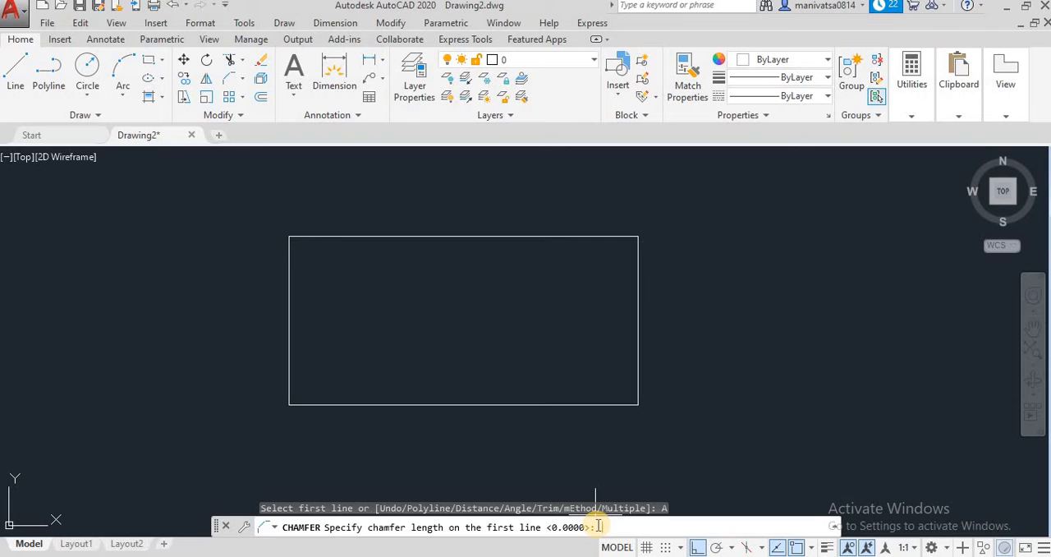
key("Return")
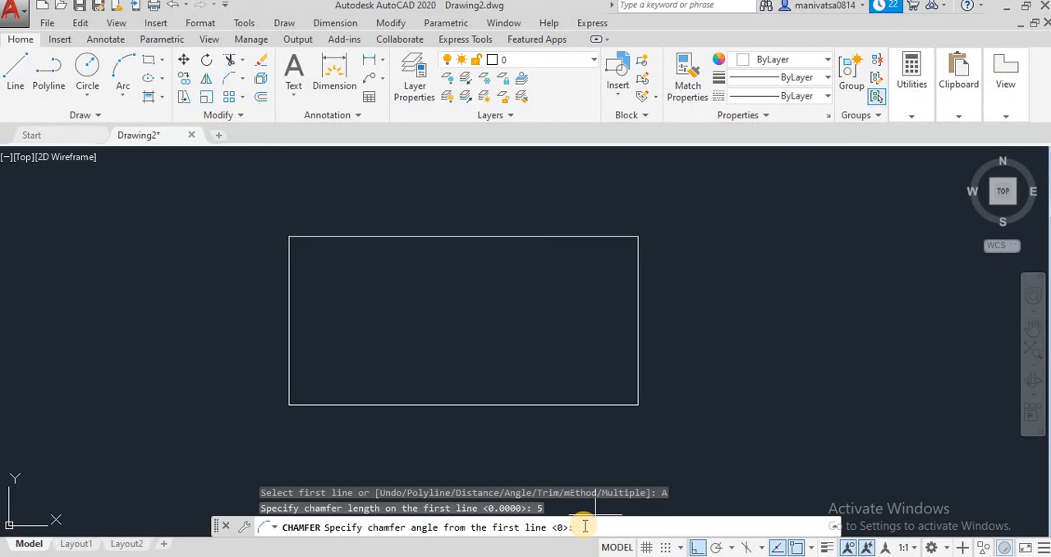
type("60")
key("Return")
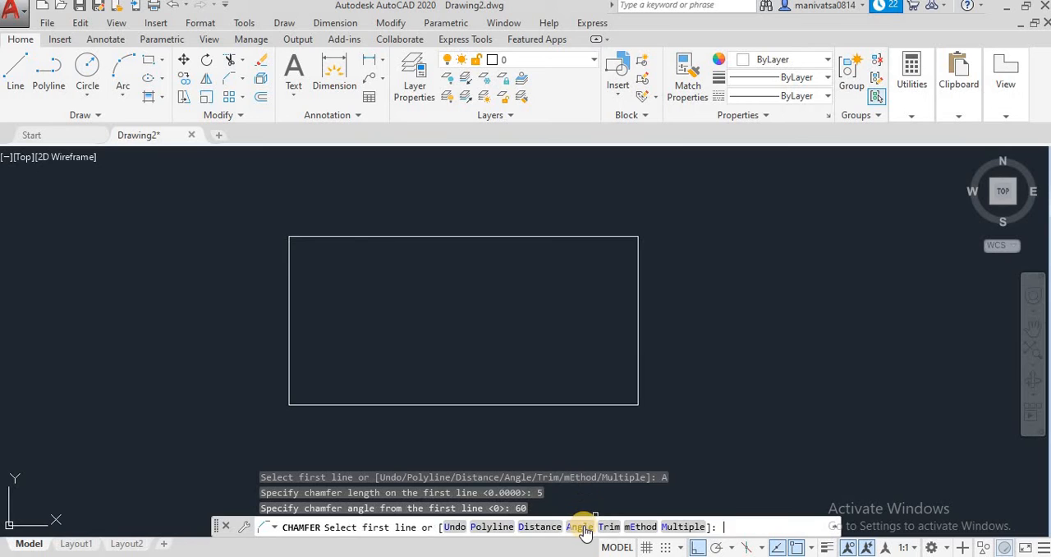
left_click(324, 236)
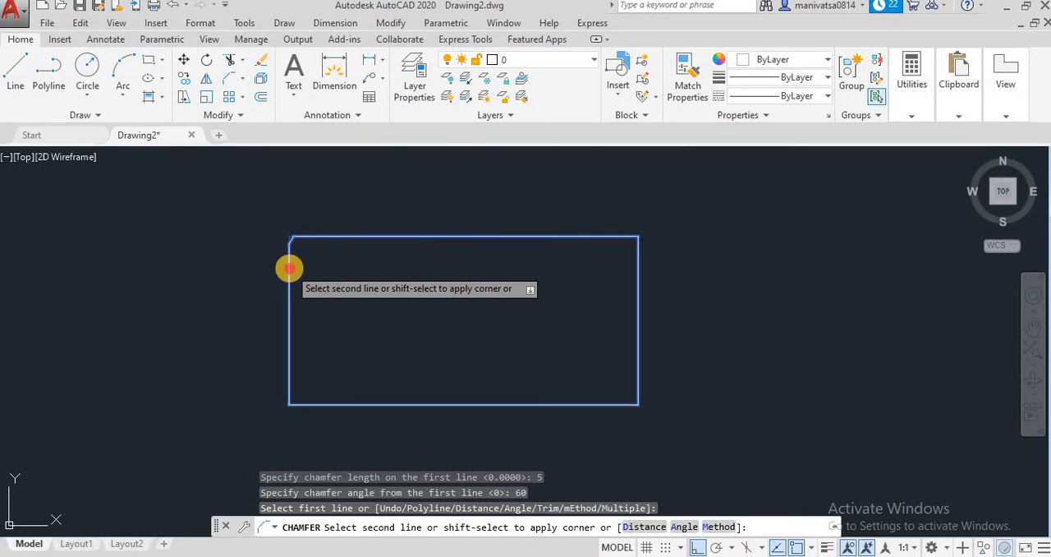
left_click(291, 266)
scroll(292, 269, "up", 5)
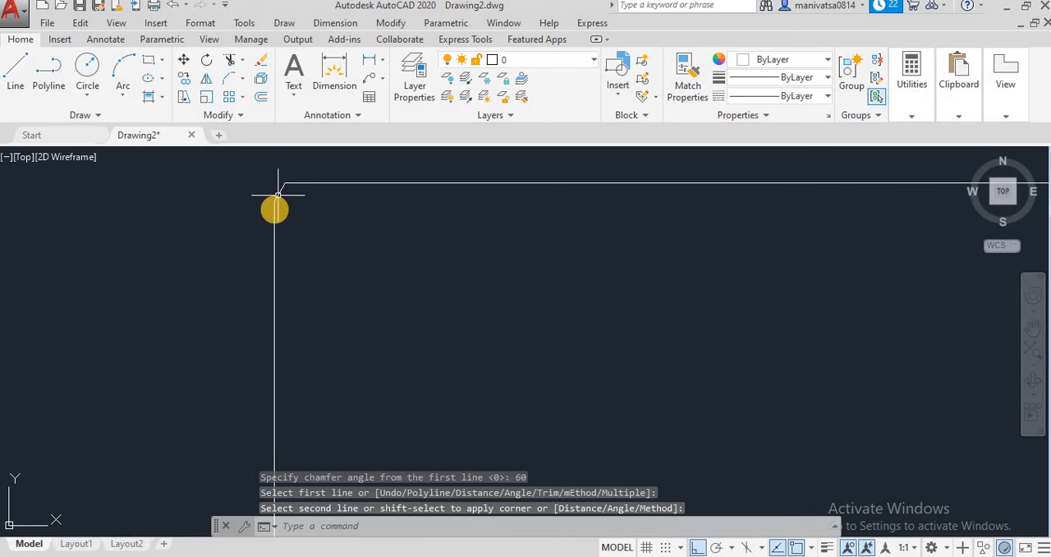
Add an angular dimension between the rectangle's left and top sides at the chamfered upper-left corner
left_click(380, 62)
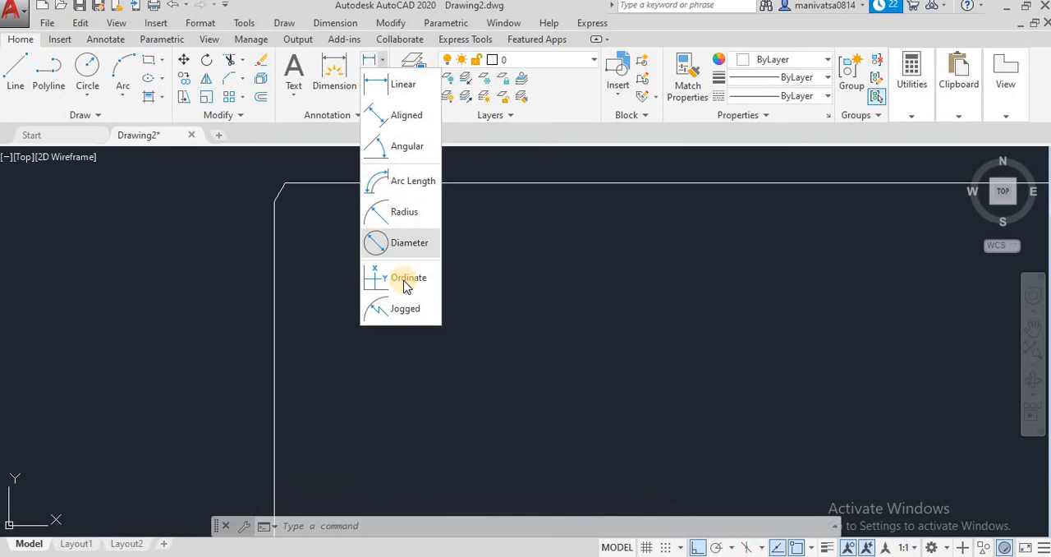
left_click(404, 149)
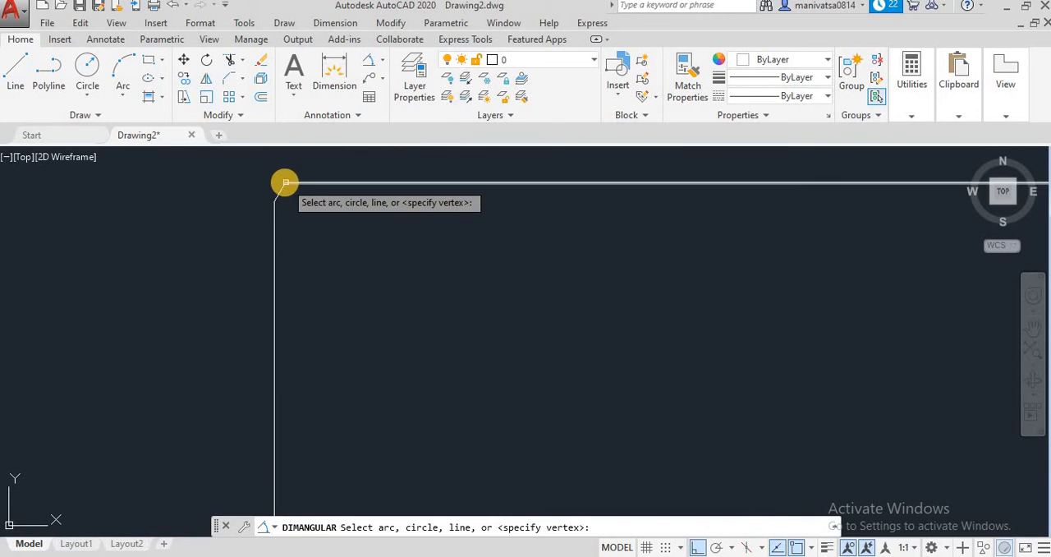
left_click(274, 215)
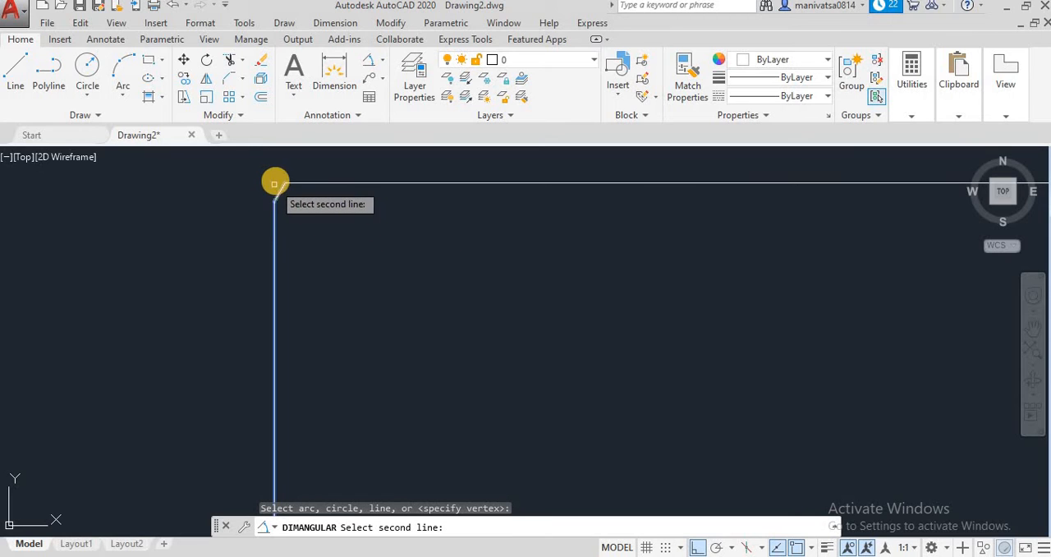
left_click(289, 182)
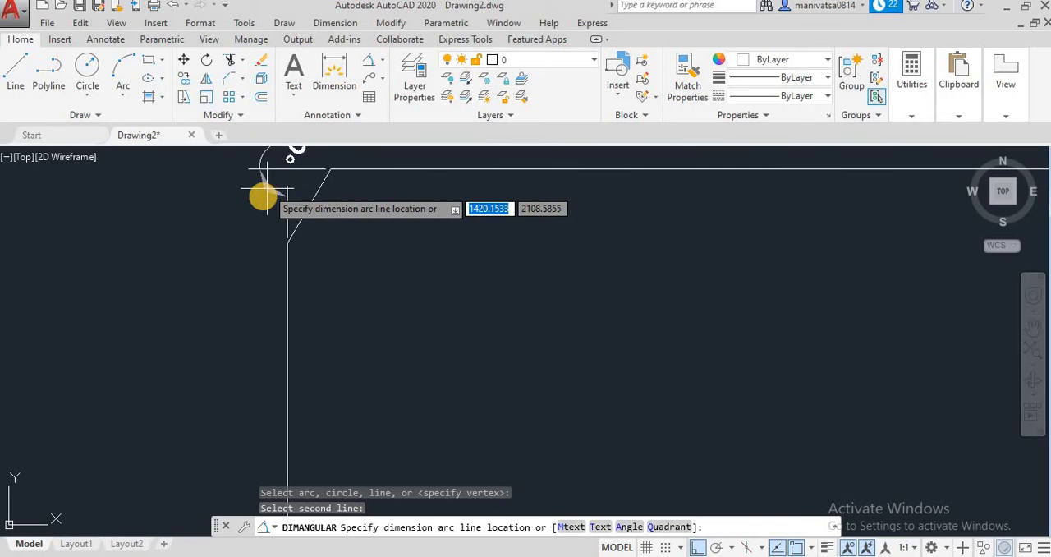
scroll(265, 206, "up", 2)
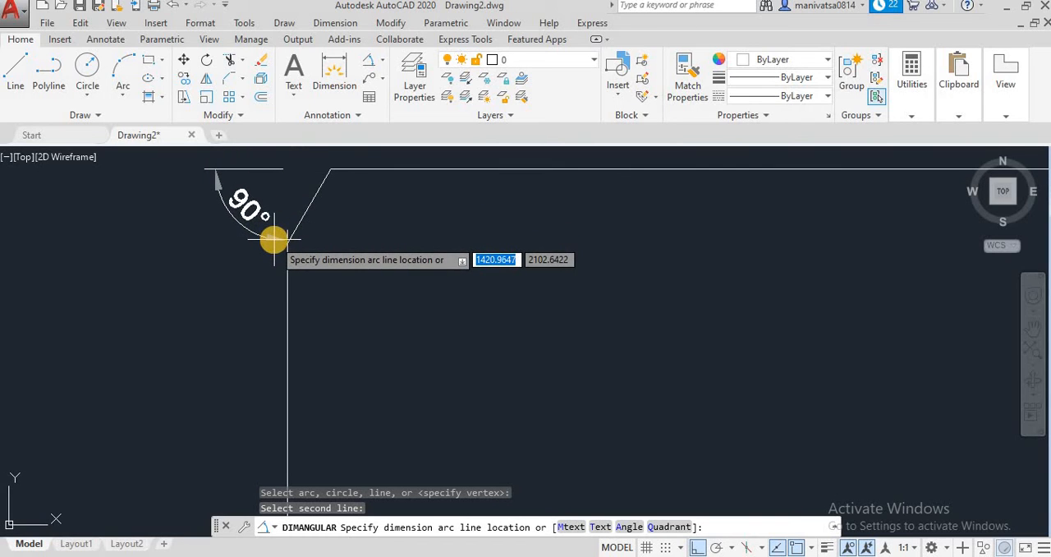
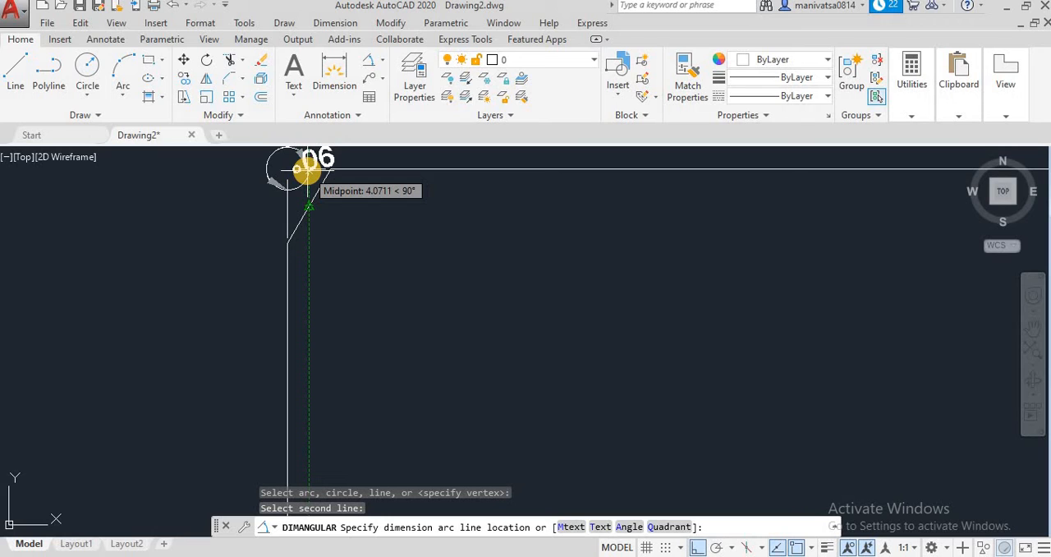
Cancel the unplaced angular dimension and erase the chamfered rectangle
key("Escape")
scroll(376, 227, "down", 3)
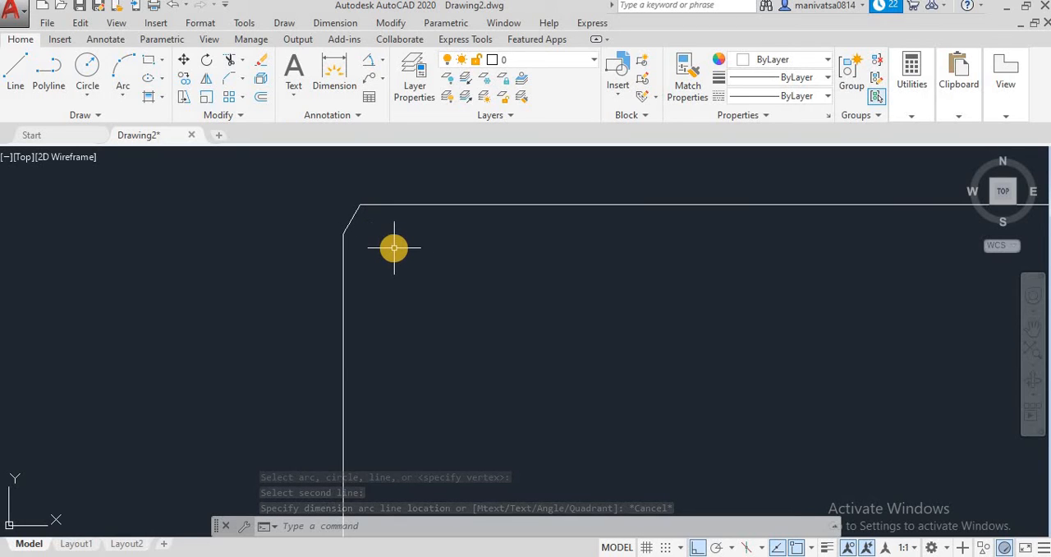
scroll(394, 247, "down", 1)
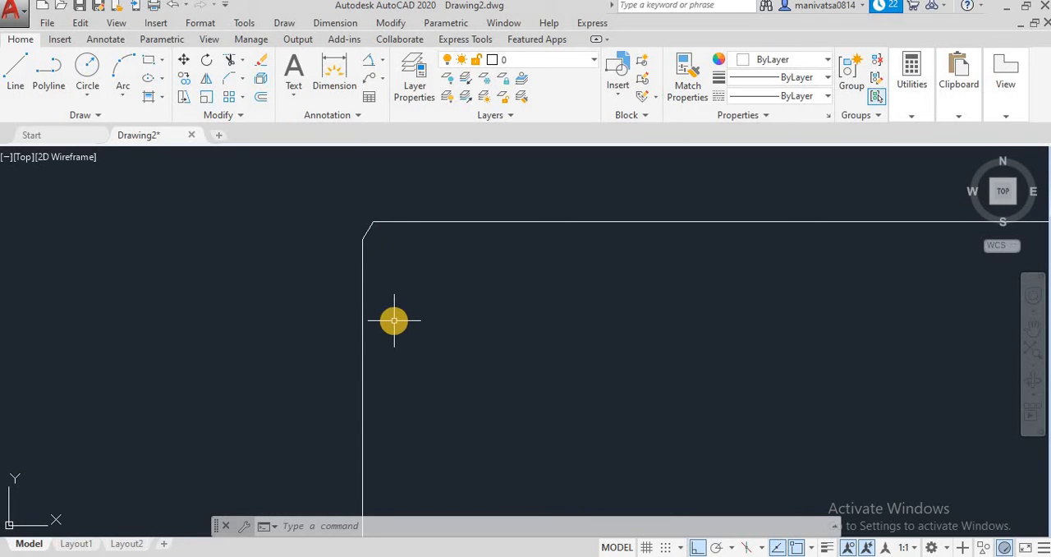
scroll(394, 321, "down", 2)
left_click(822, 430)
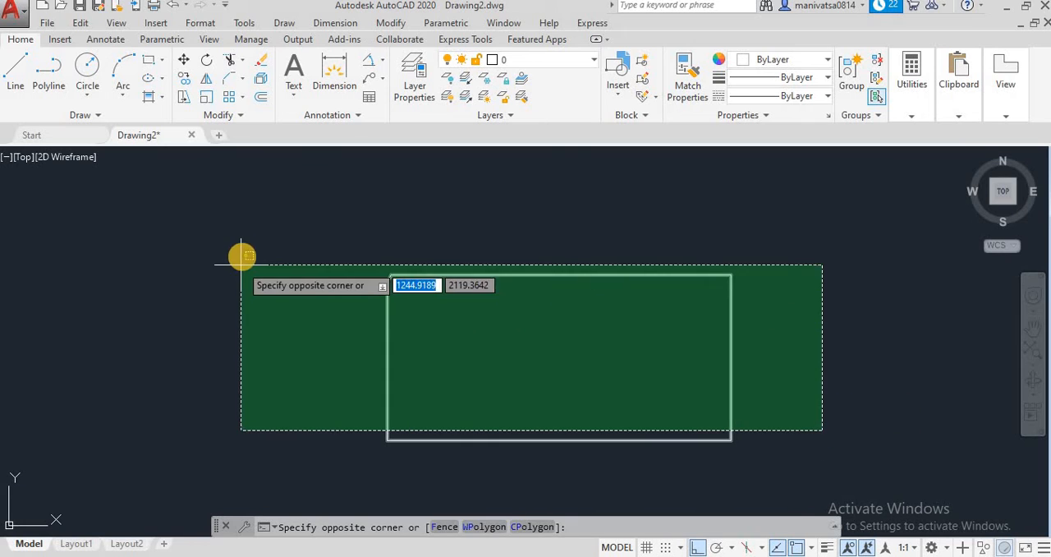
left_click(240, 263)
key("Delete")
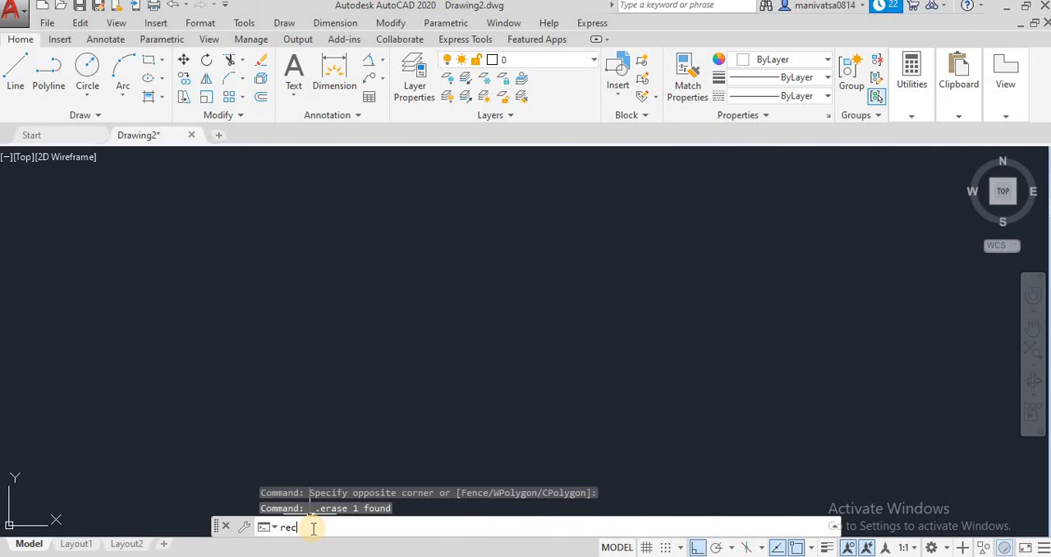
Set the elevation for new rectangles to 50 in the Rectangle command, leaving the rectangle itself undrawn
key("Return")
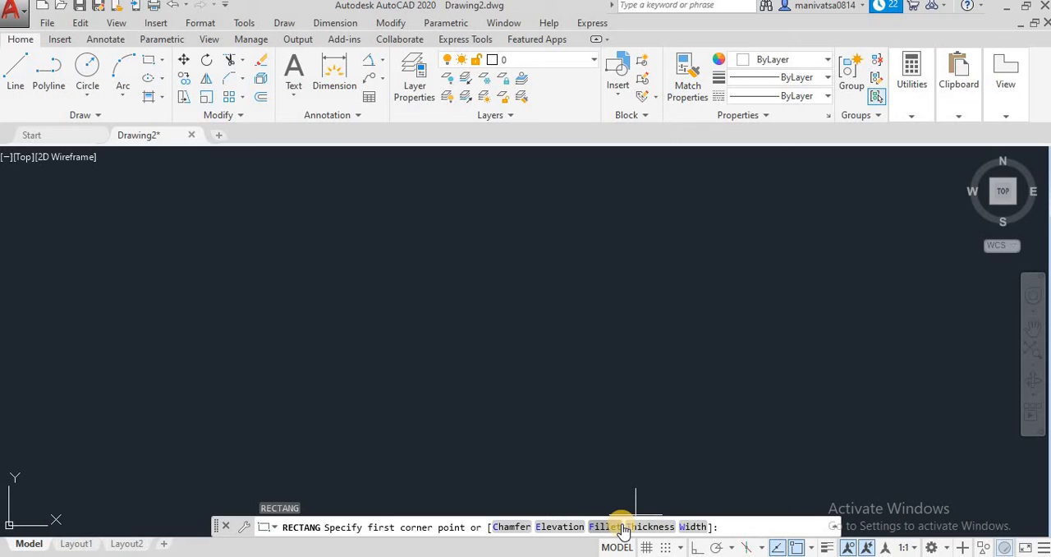
left_click(559, 525)
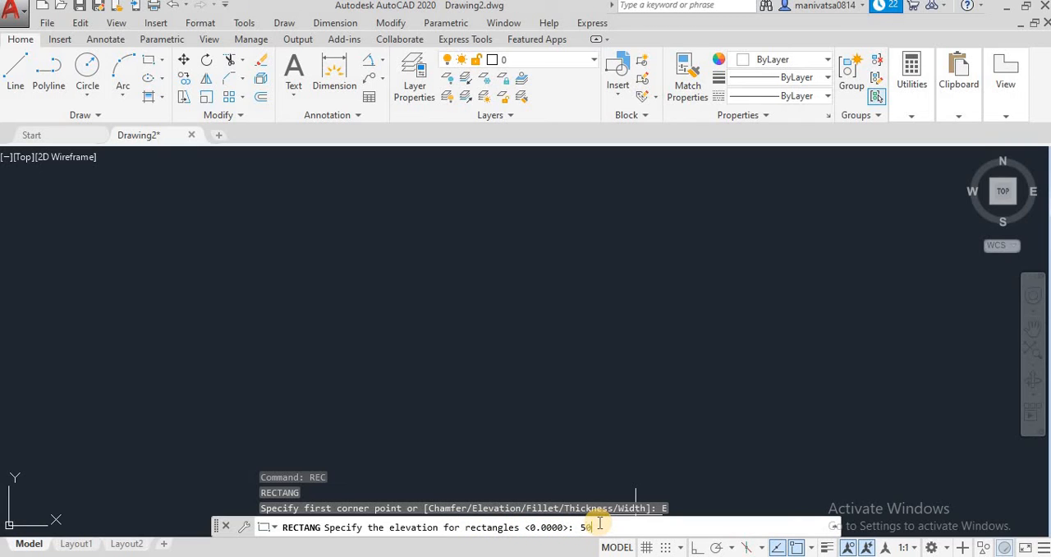
key("Return")
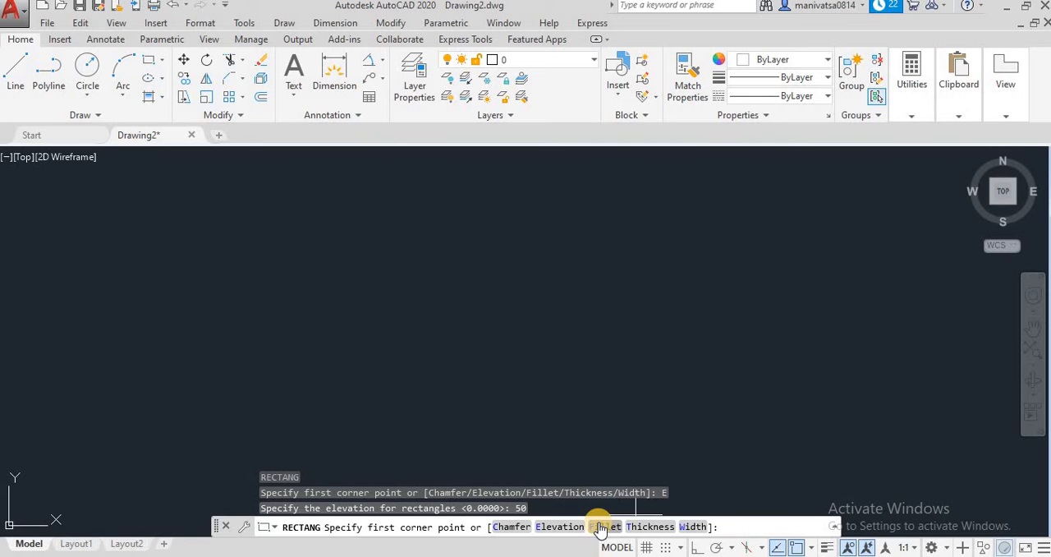
left_click(261, 257)
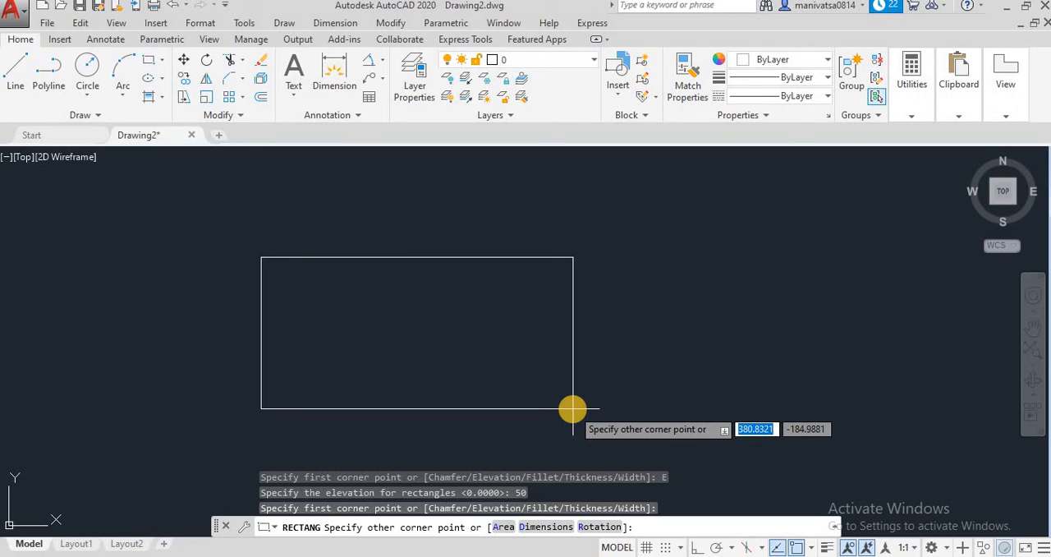
key("Escape")
key("Escape")
key("Escape")
key("Escape")
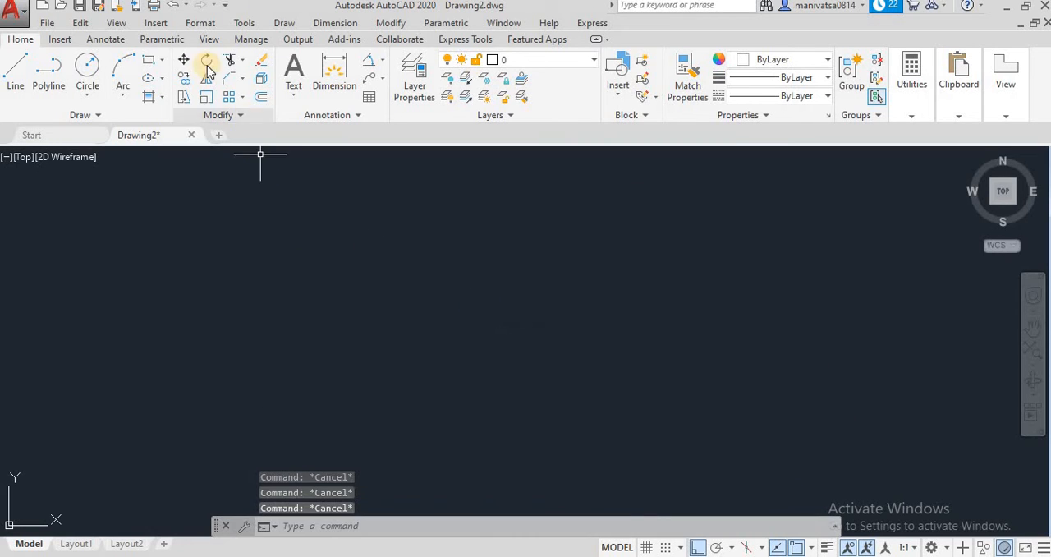
left_click(328, 526)
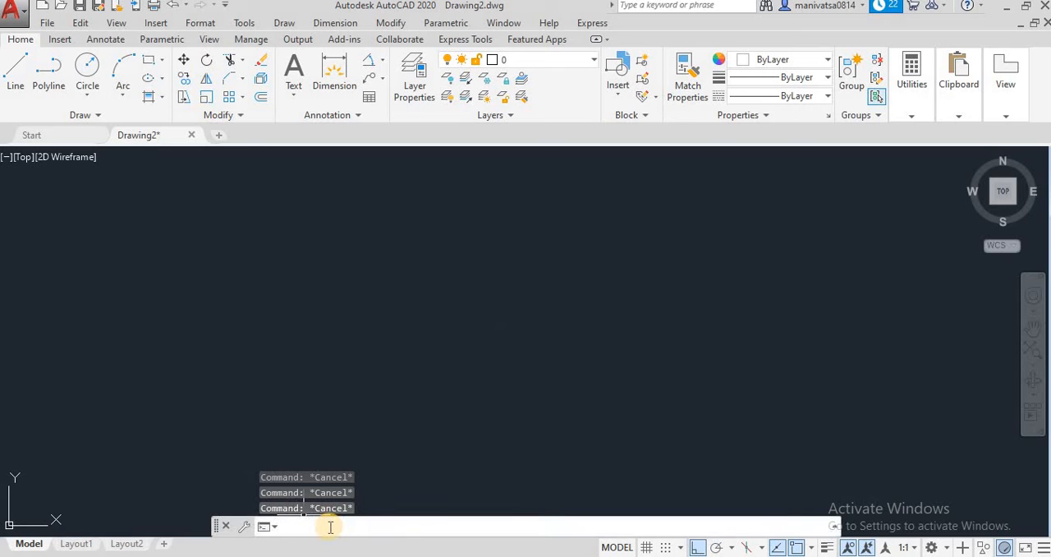
type("rec")
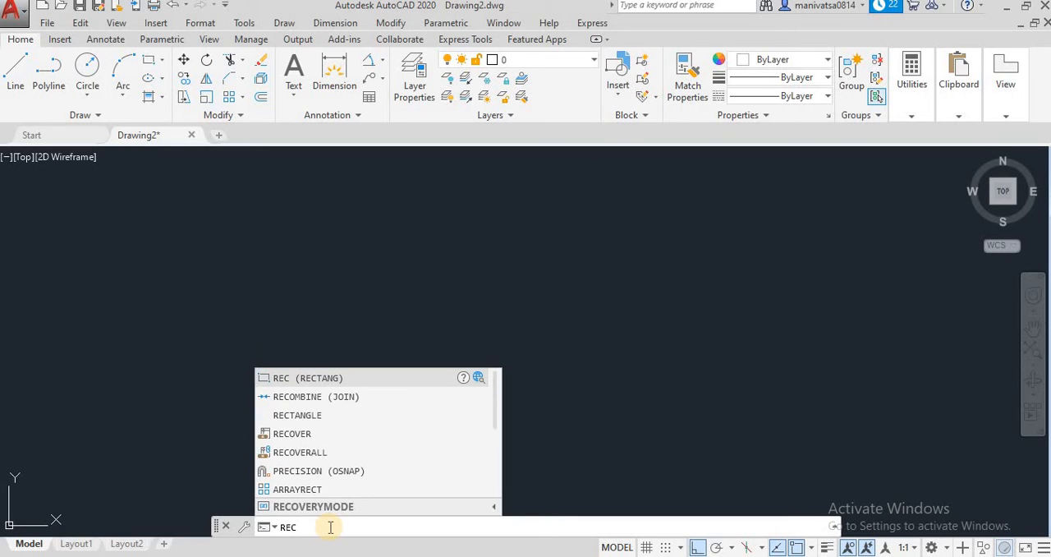
key("Return")
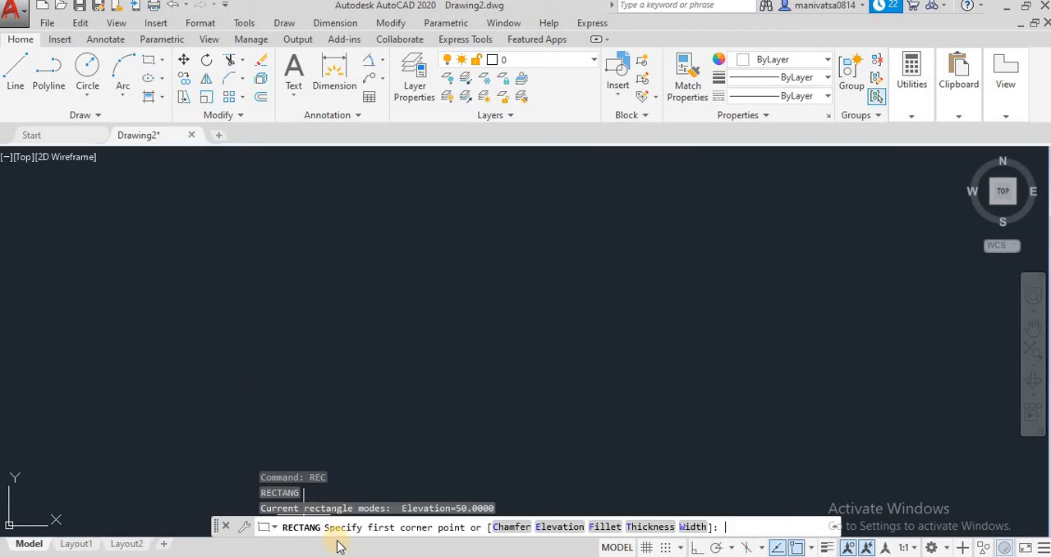
left_click(568, 527)
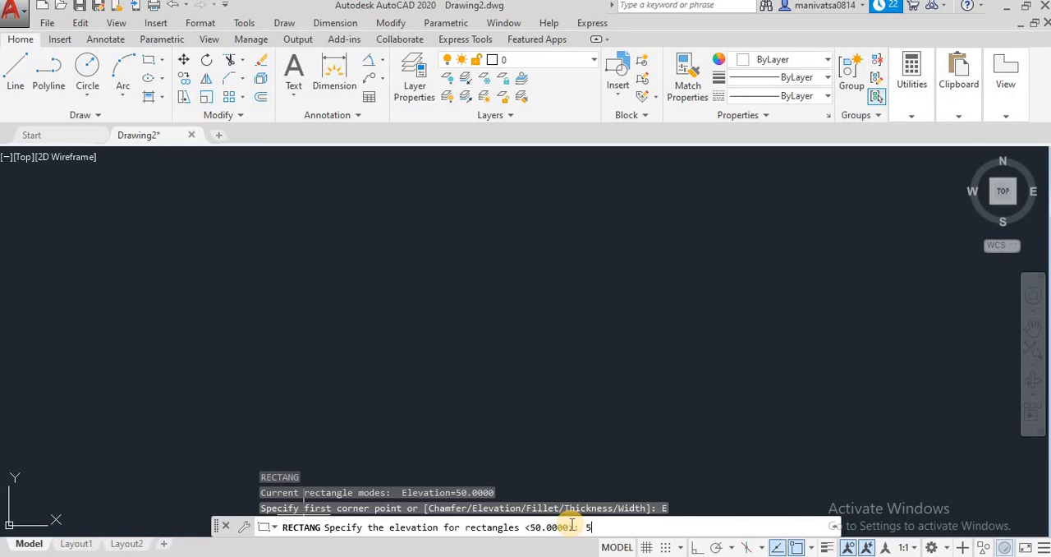
key("Return")
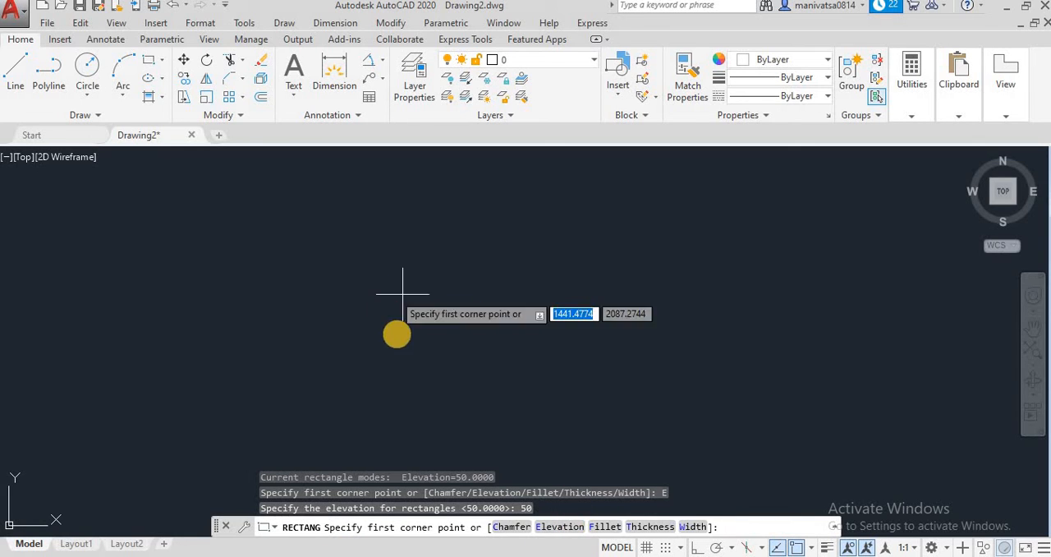
type("0")
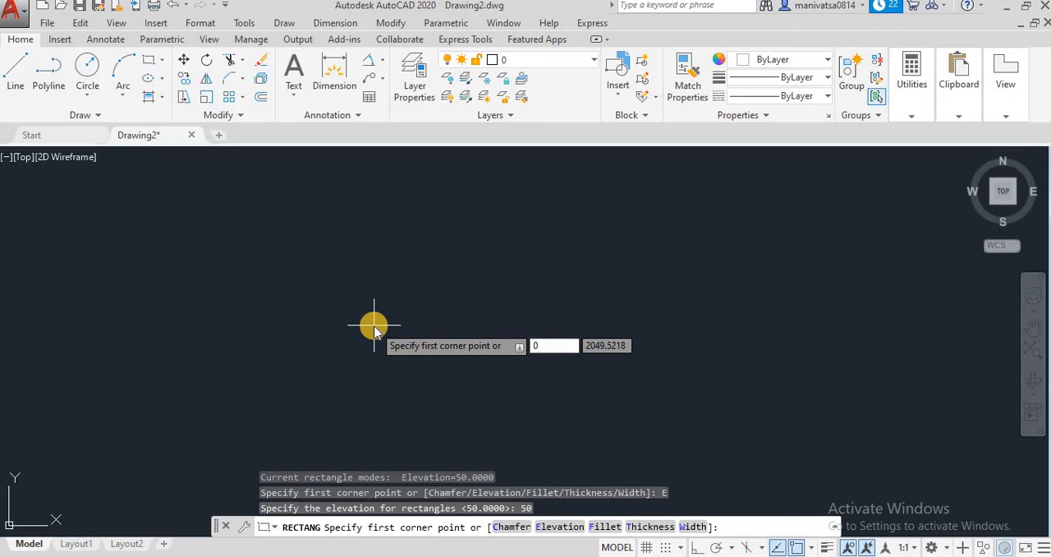
key("Tab")
type("0")
key("Return")
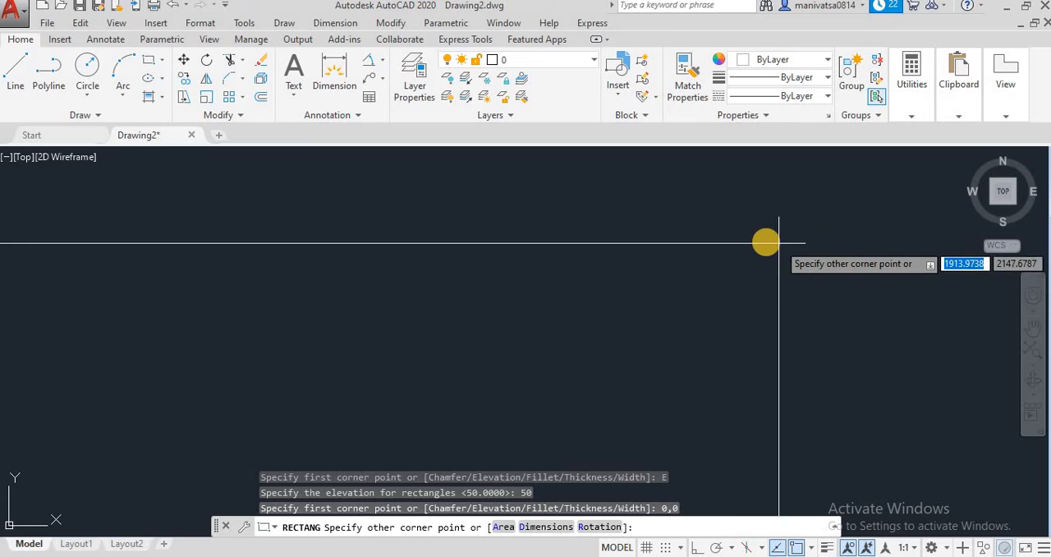
scroll(765, 239, "down", 3)
scroll(746, 156, "down", 4)
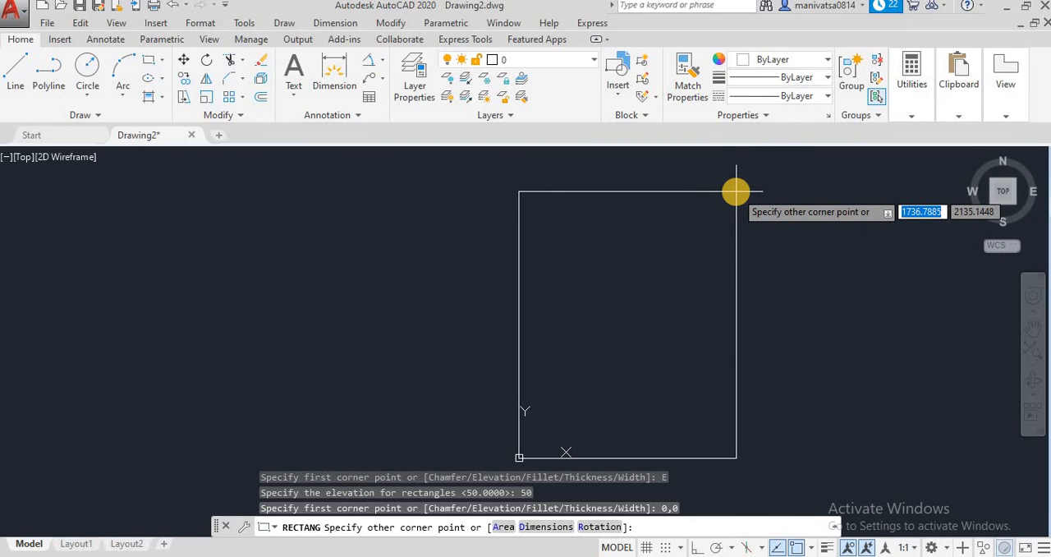
key("Escape")
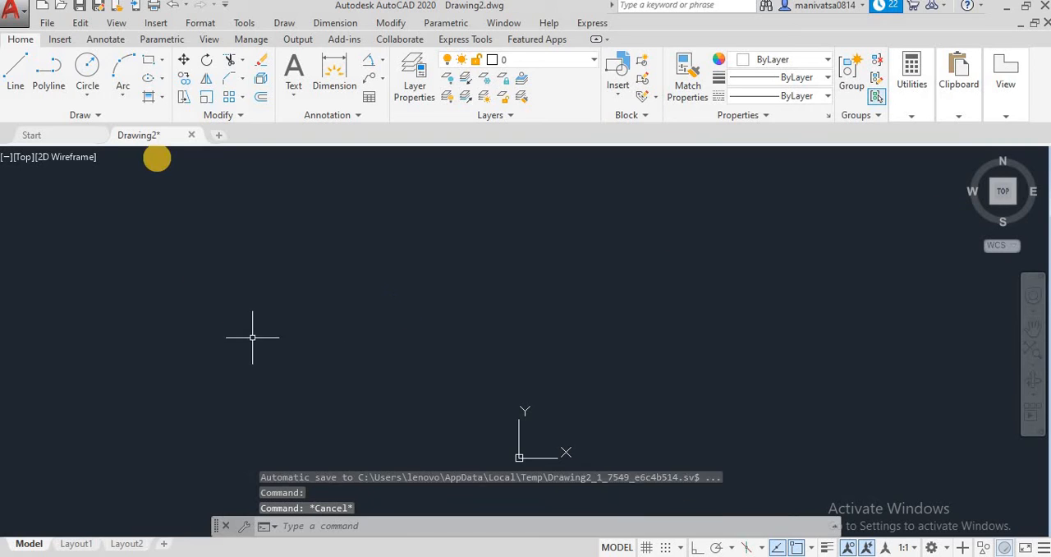
key("Escape")
Draw a 100 by 50 rectangle at elevation 50, with its first corner above and to the right of the origin
left_click(162, 61)
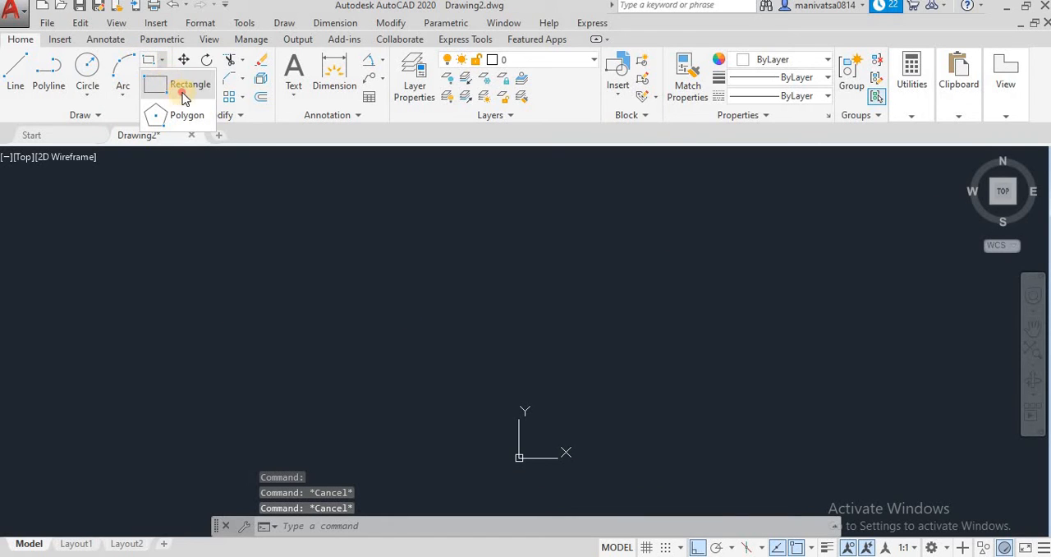
left_click(184, 87)
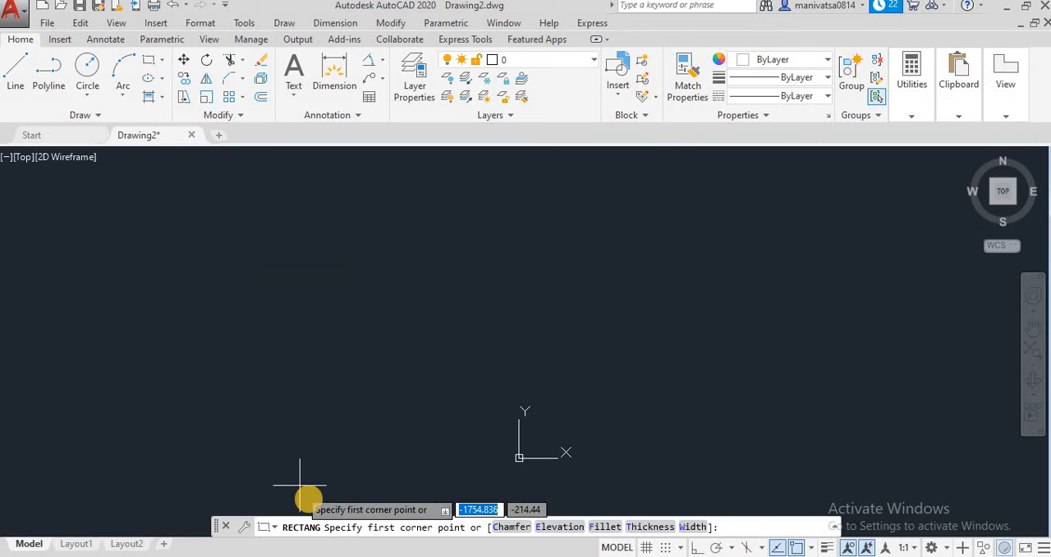
left_click(548, 526)
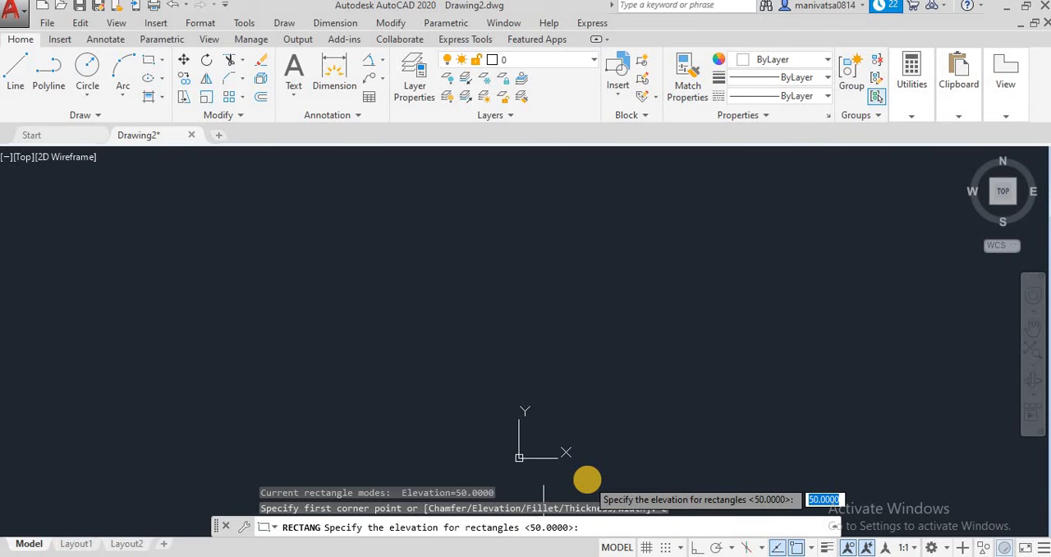
key("Return")
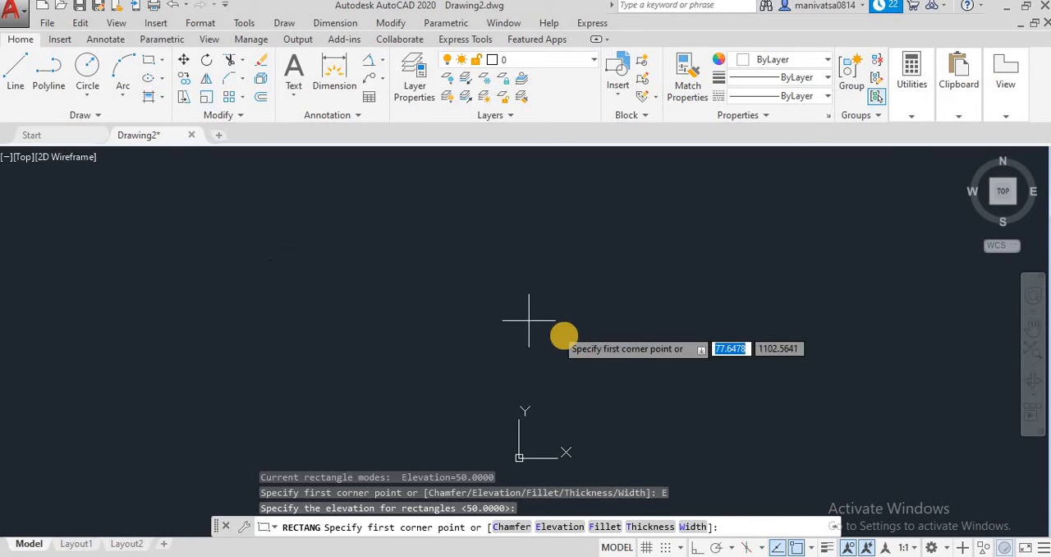
left_click(646, 354)
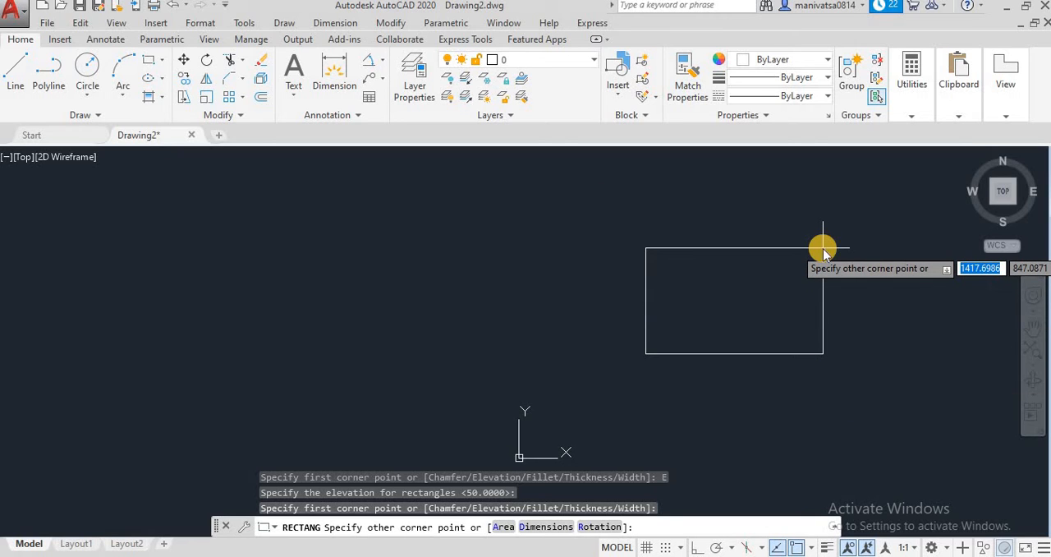
type("100")
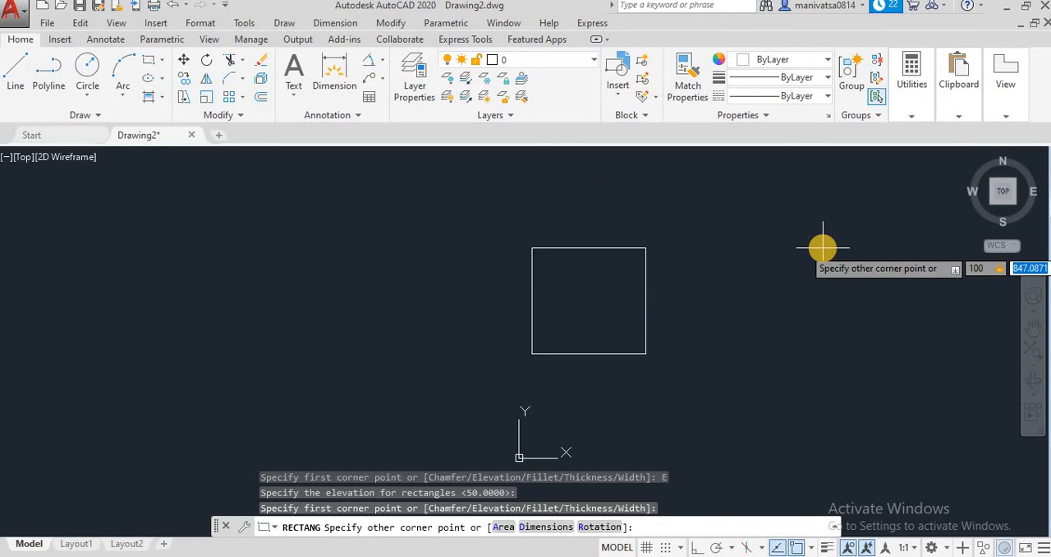
key("Tab")
type("50")
key("Return")
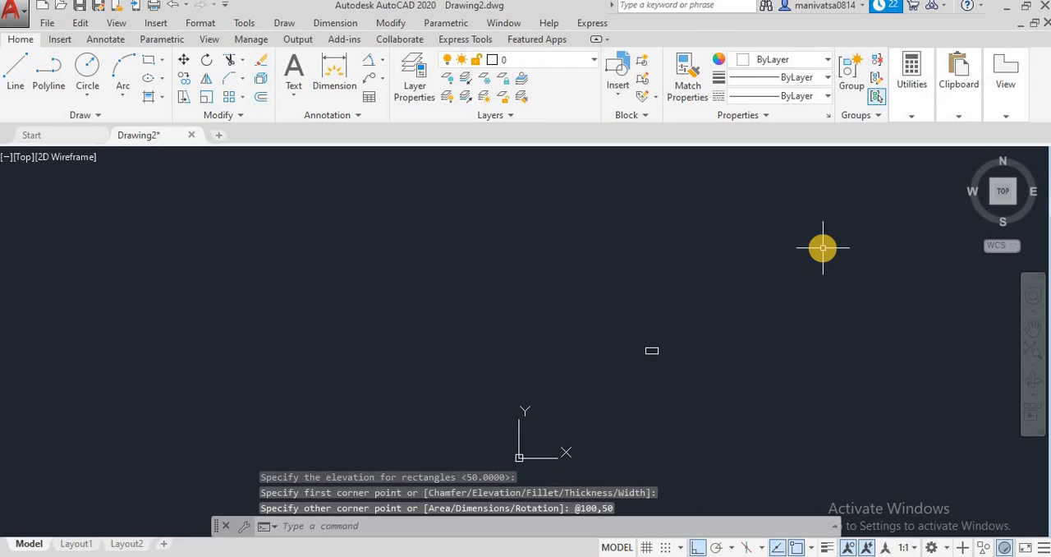
Set the elevation for new rectangles to 0 in the Rectangle command
scroll(651, 389, "up", 2)
scroll(651, 389, "down", 2)
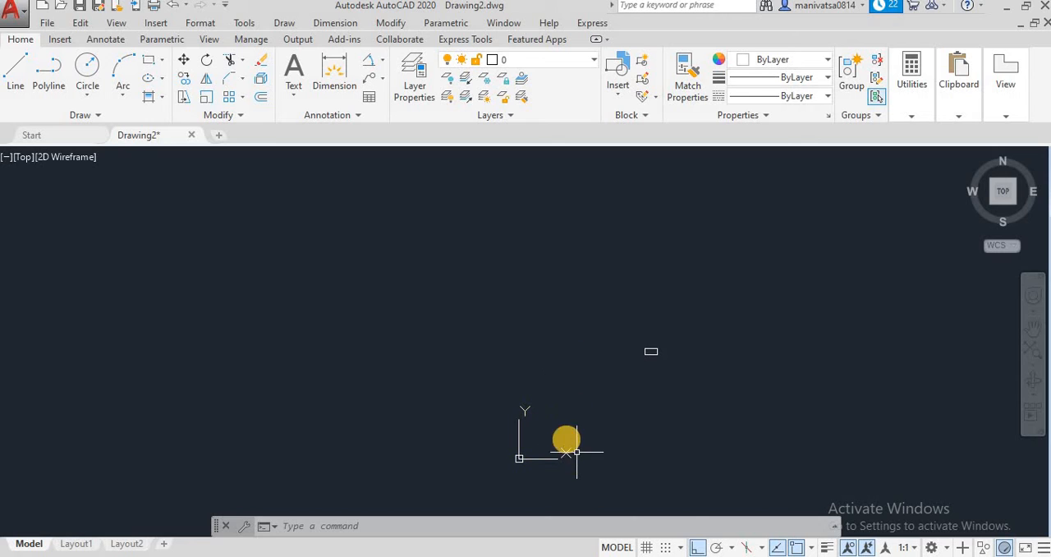
scroll(638, 326, "up", 10)
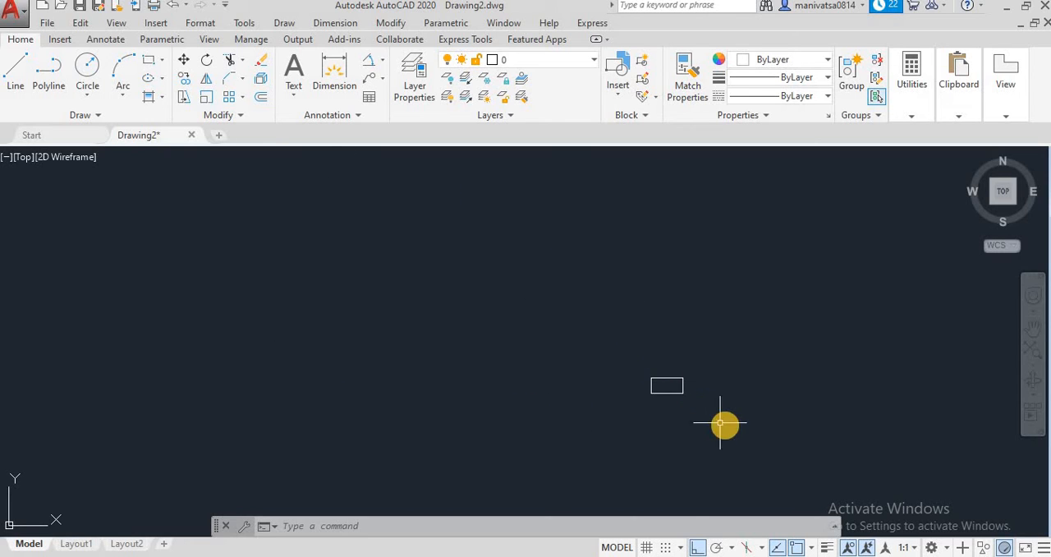
scroll(533, 371, "up", 2)
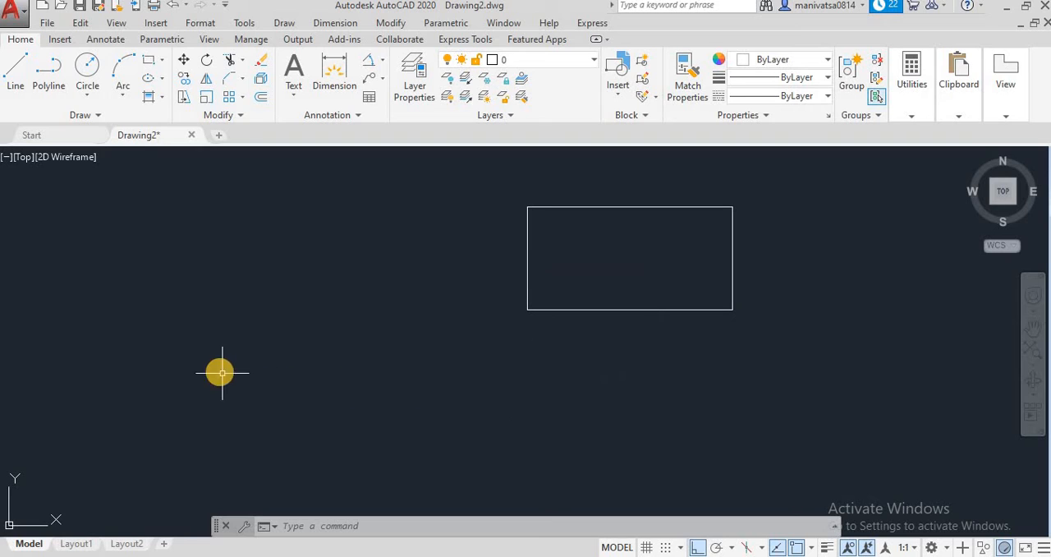
left_click(147, 65)
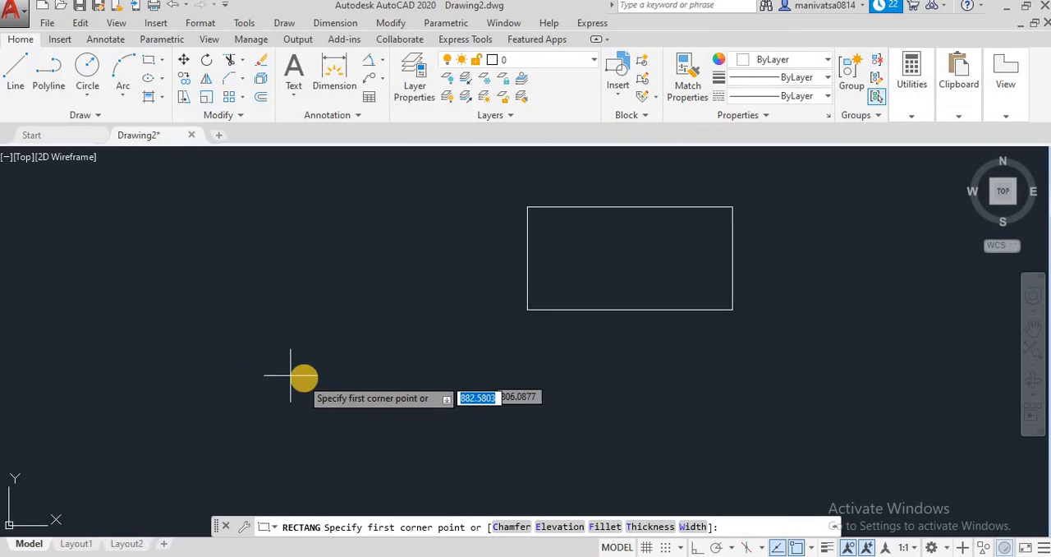
left_click(559, 525)
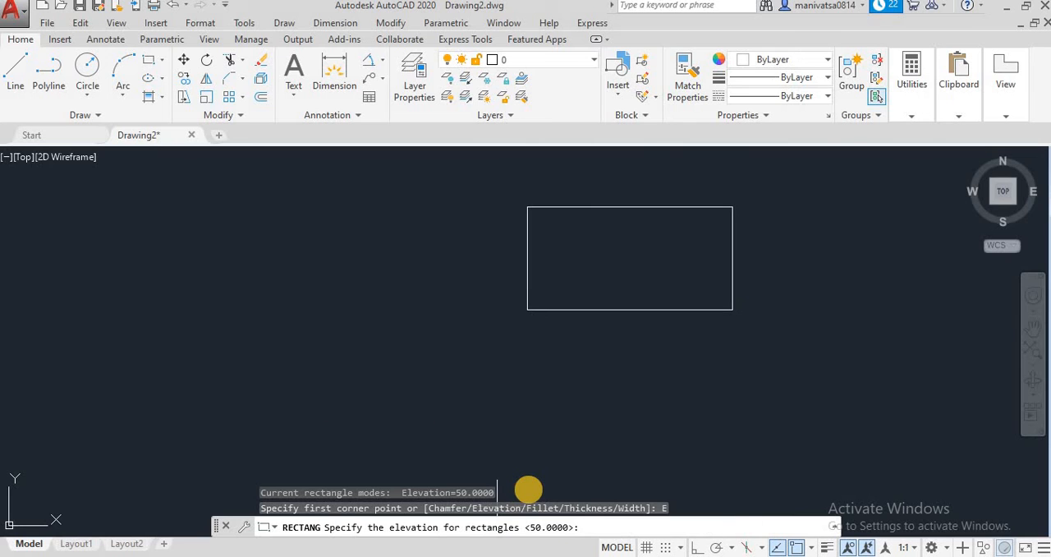
type("0")
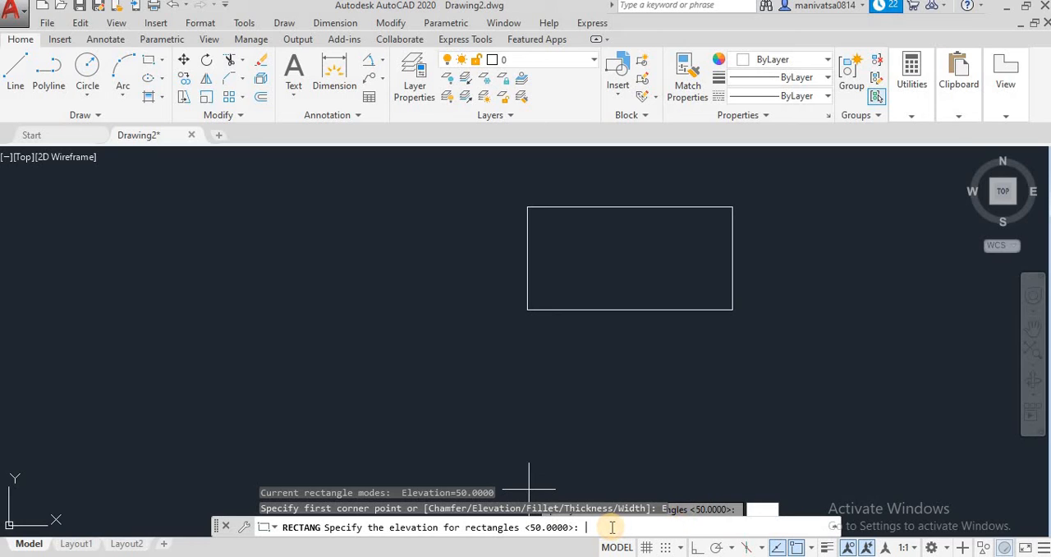
key("Return")
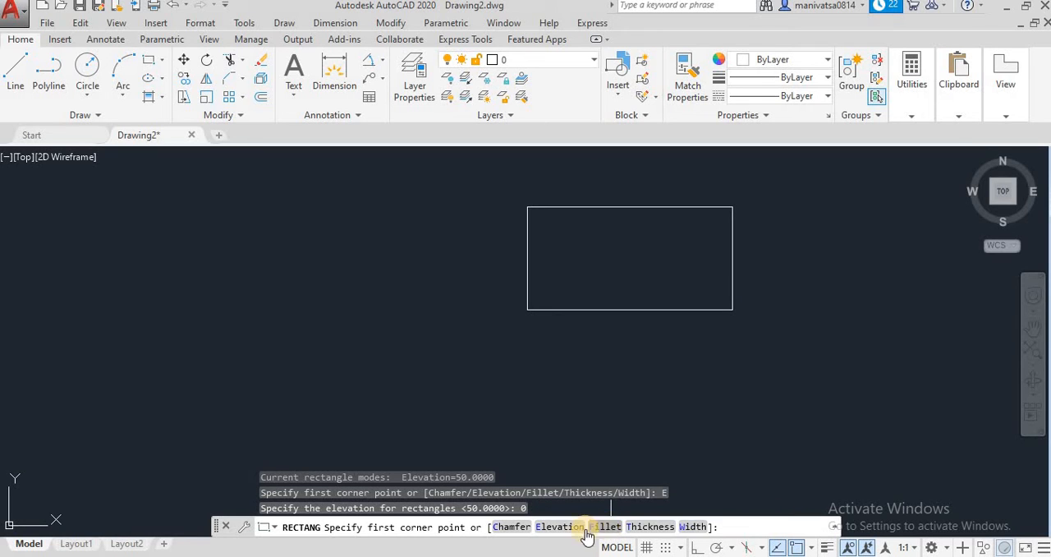
left_click(201, 330)
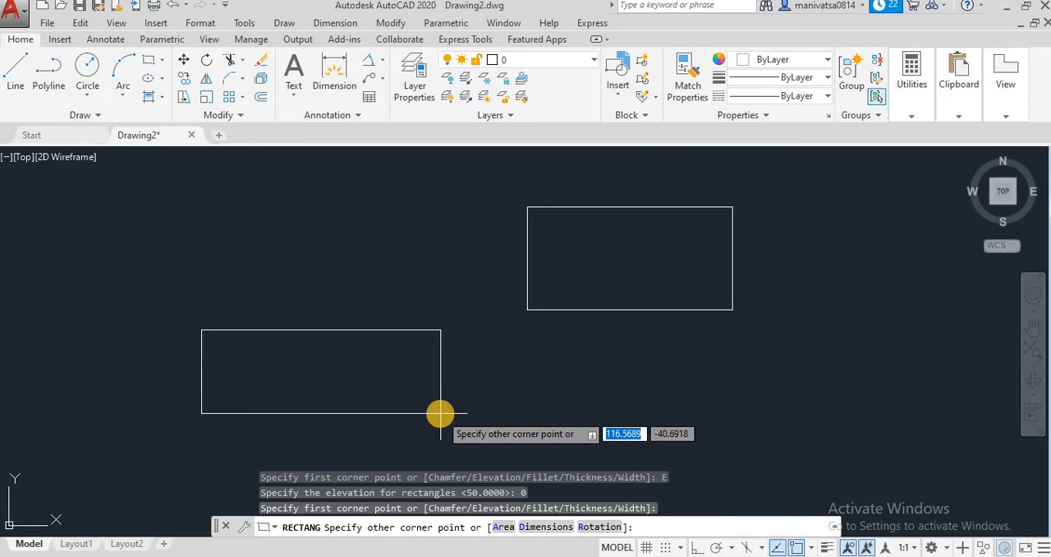
left_click(538, 526)
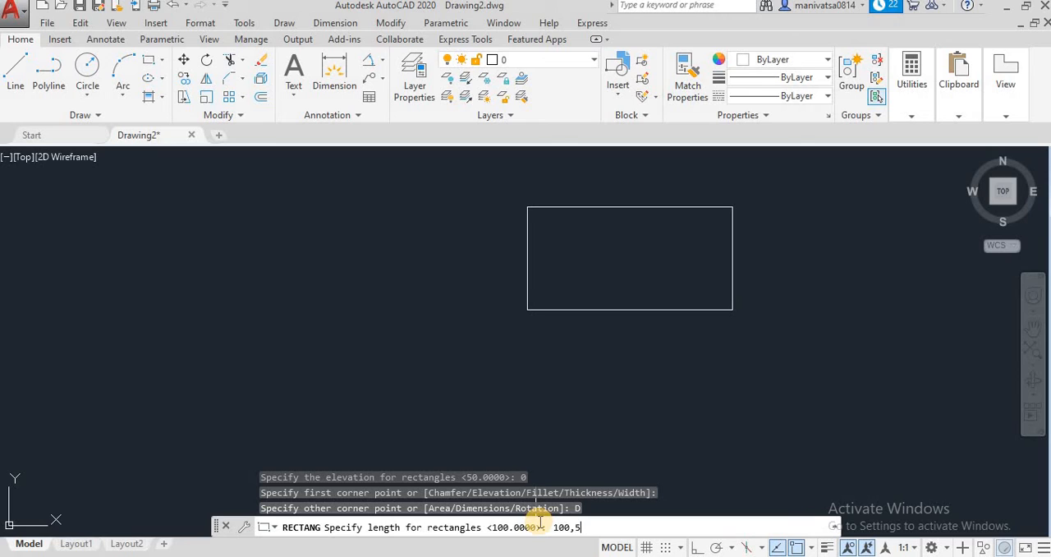
key("Return")
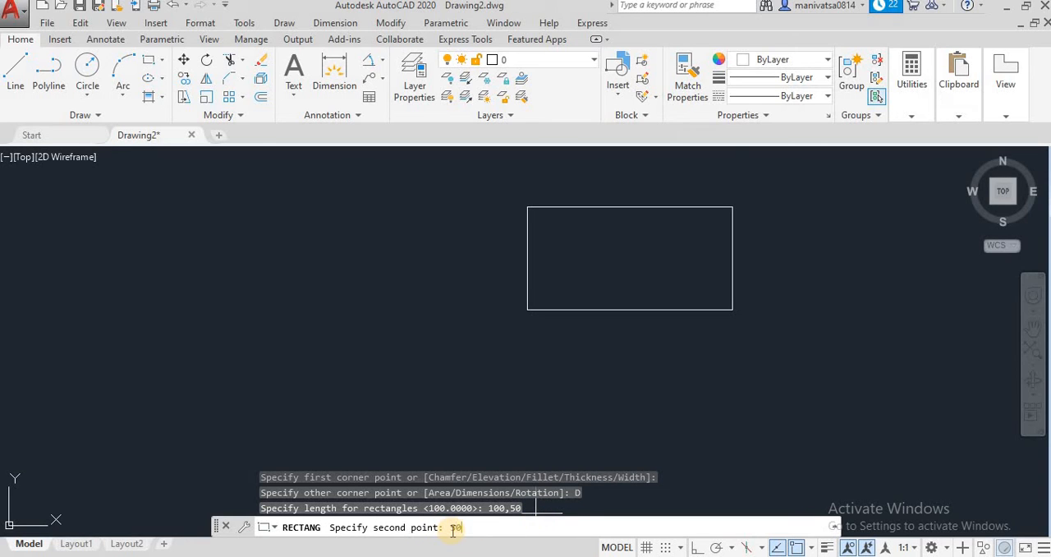
key("Return")
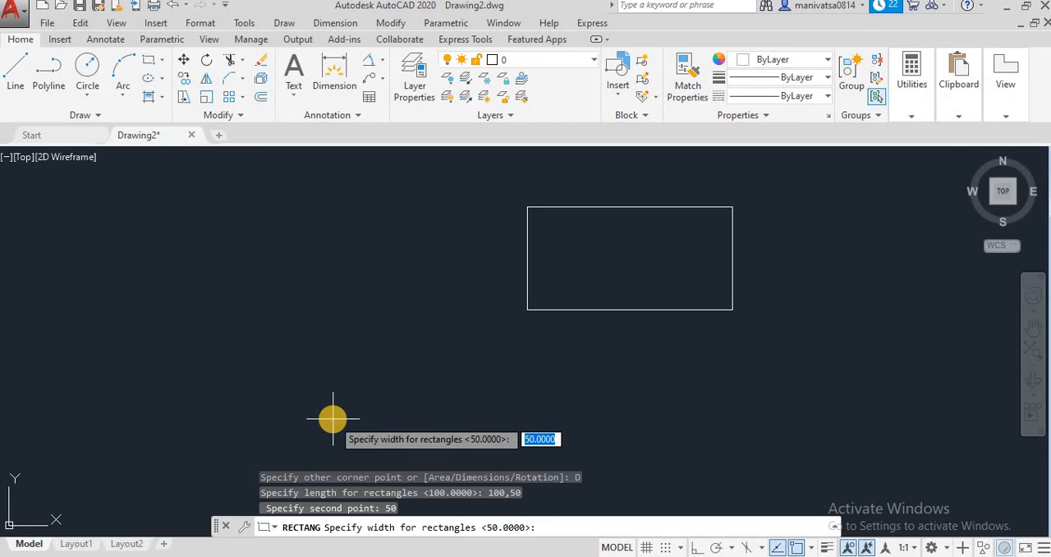
key("Escape")
key("Escape")
key("Escape")
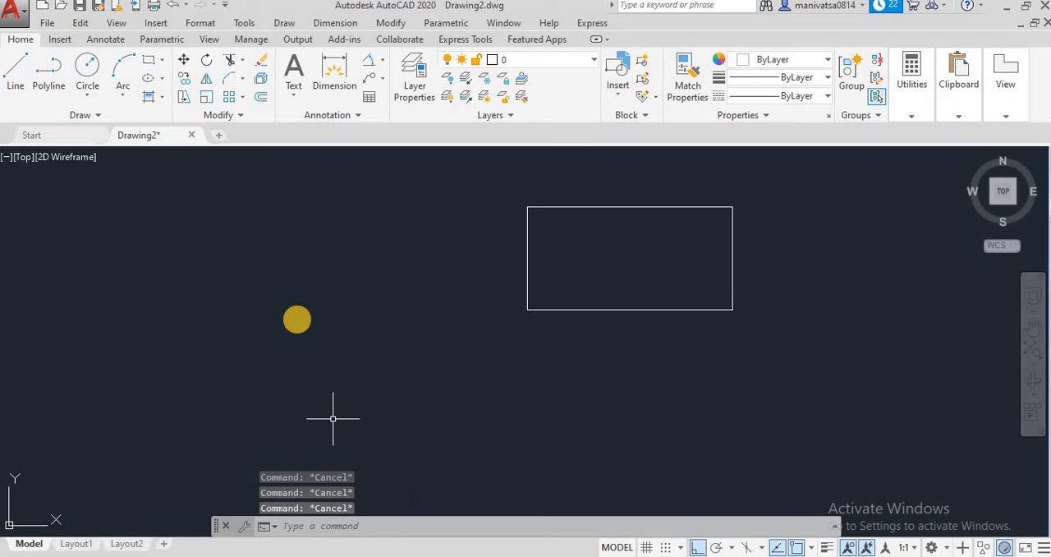
Restart the Rectangle command and enter 0 again as the elevation for the new rectangle
left_click(161, 60)
left_click(195, 84)
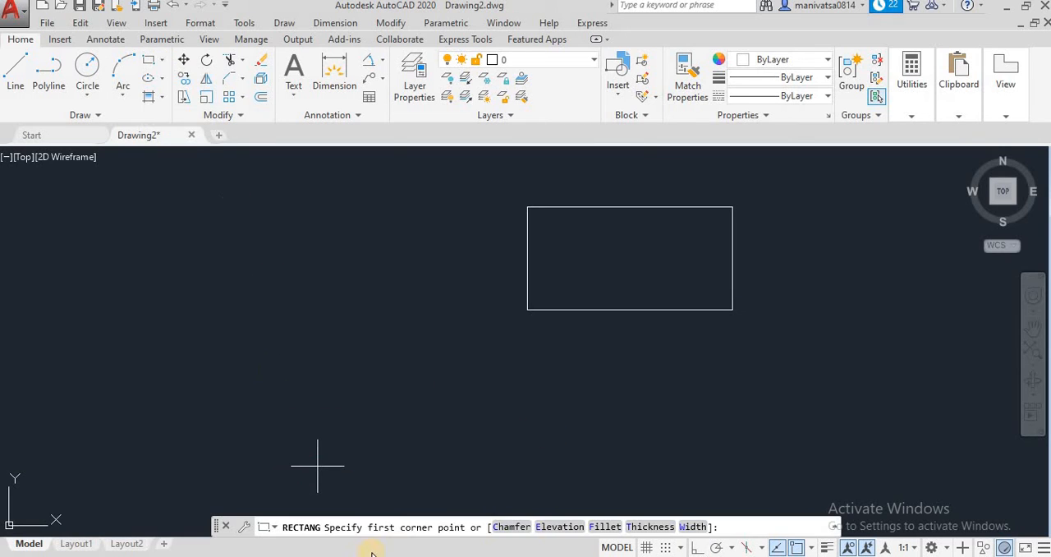
left_click(572, 527)
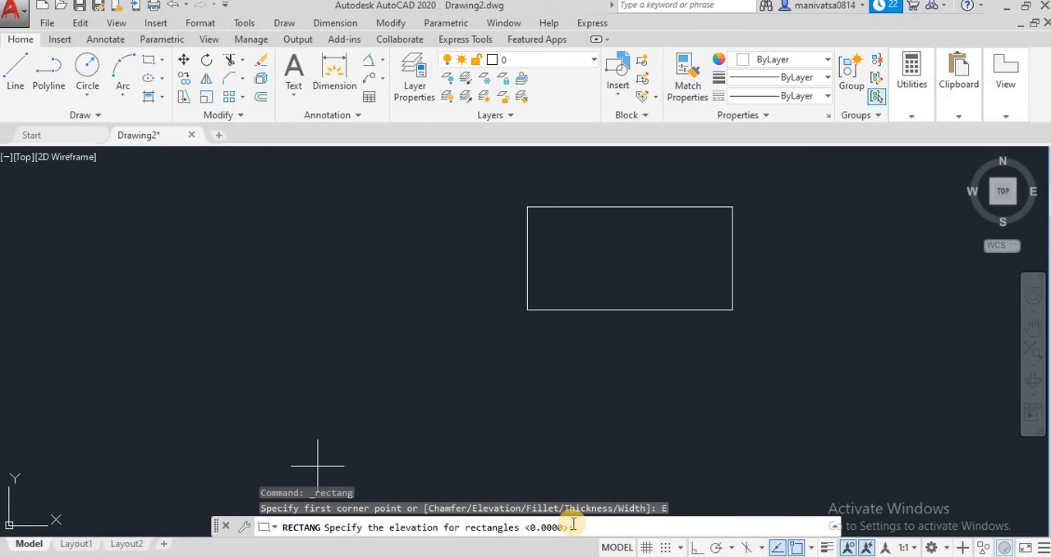
key("Return")
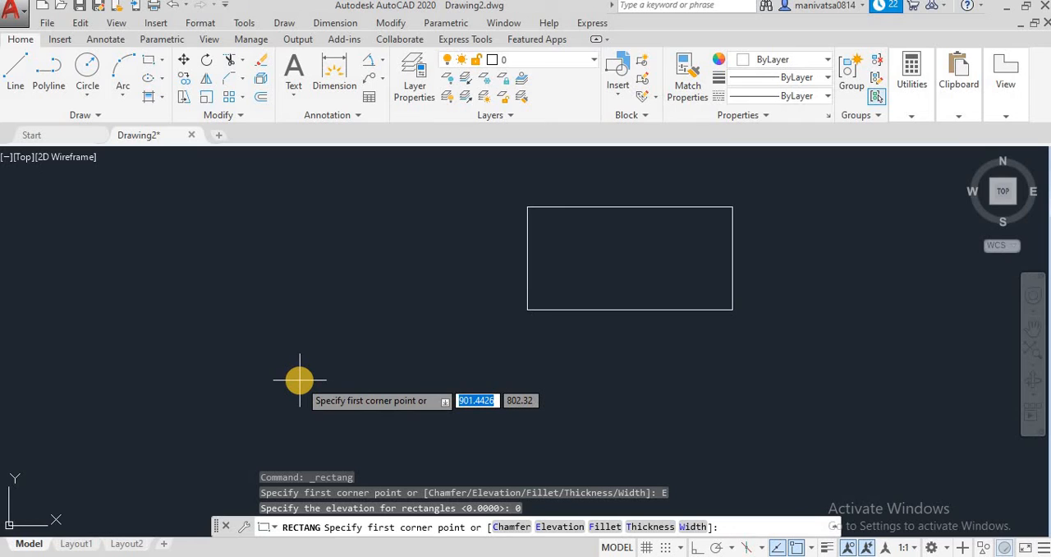
Draw a 100 by 50 rectangle at elevation 0 with its first corner at coordinates 100,50
type("100")
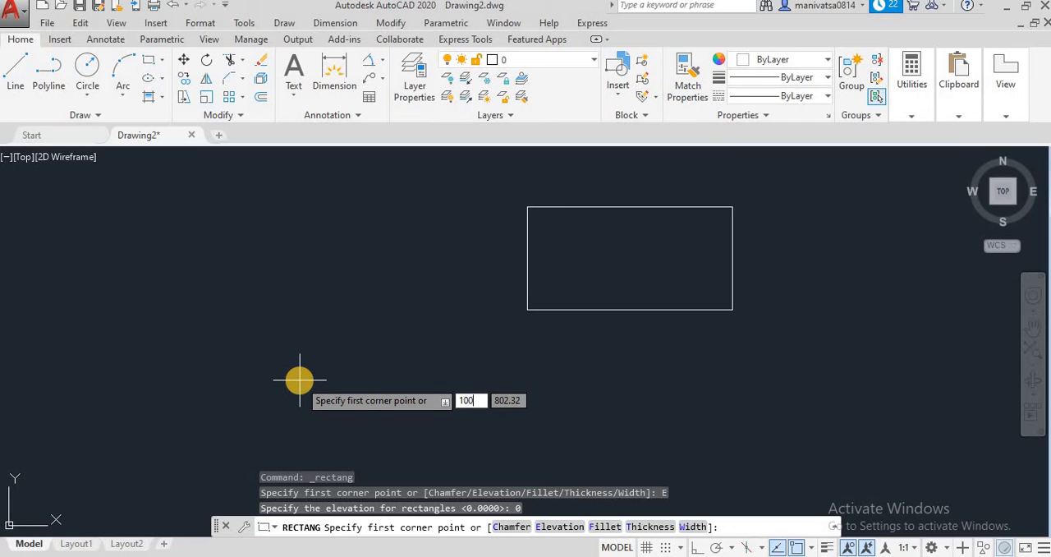
key("Tab")
type("5")
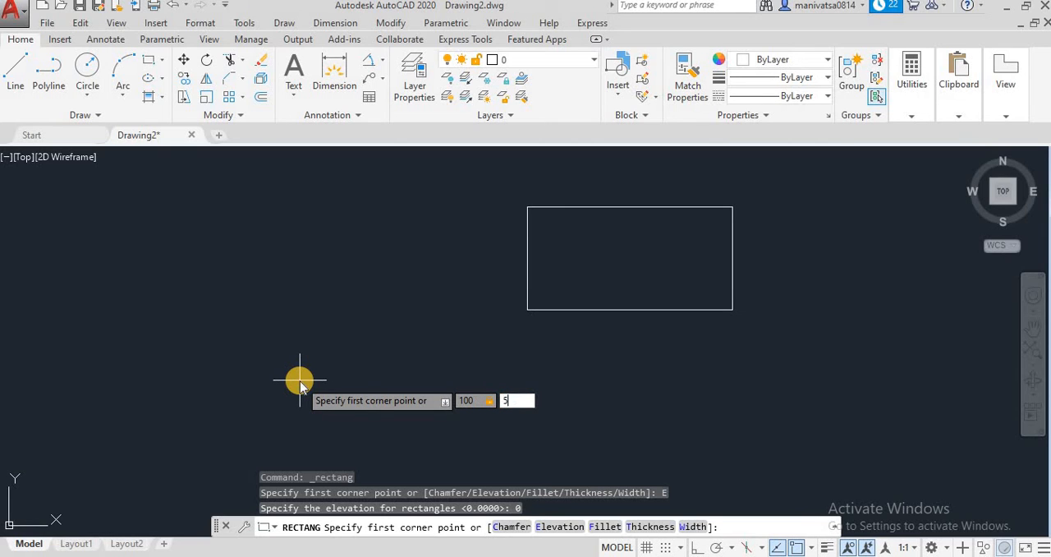
type("0")
key("Return")
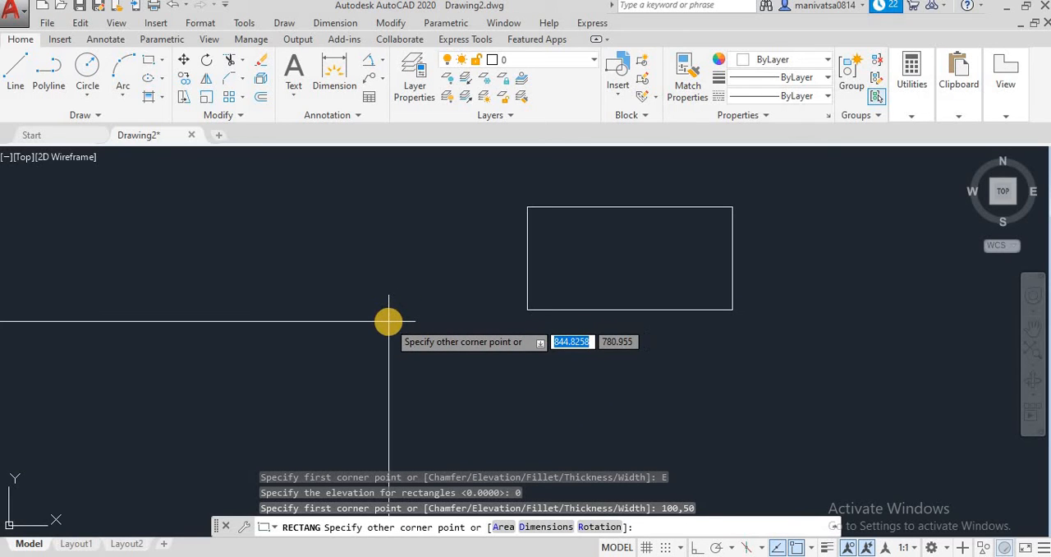
type("100")
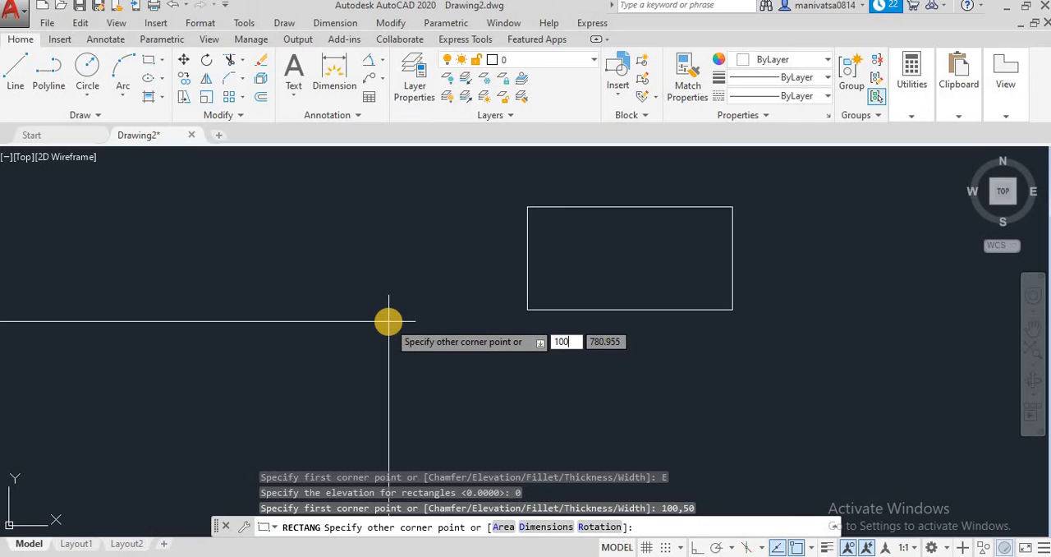
key("Tab")
type("5")
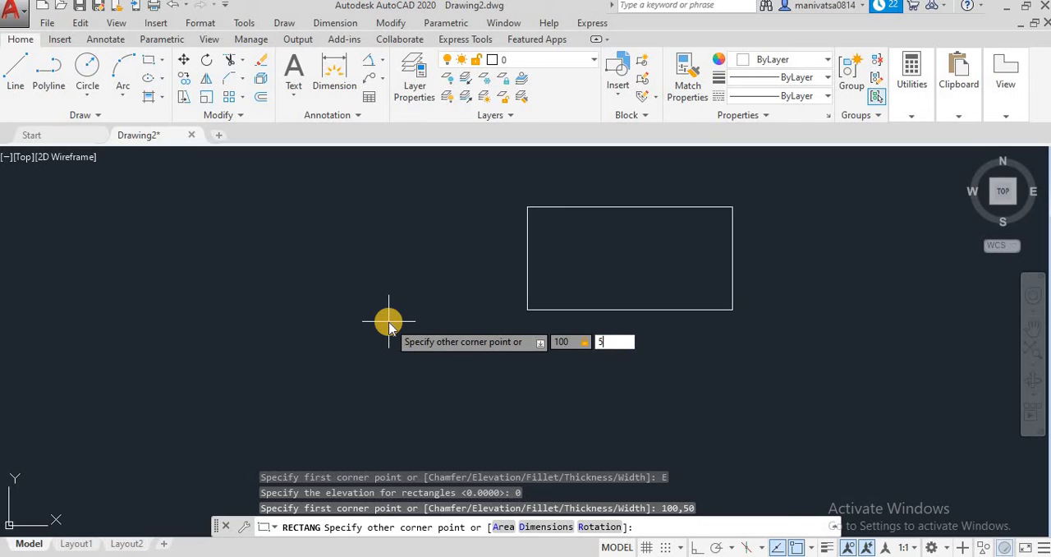
type("0")
key("Return")
Erase the elevation-50 rectangle that lies far above and to the right of the origin
scroll(389, 329, "down", 8)
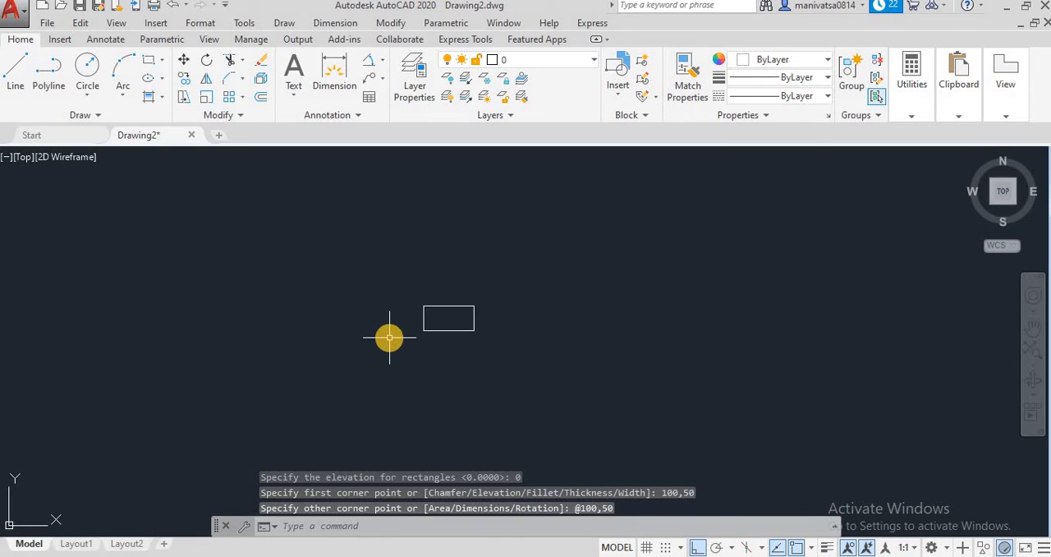
scroll(281, 422, "up", 6)
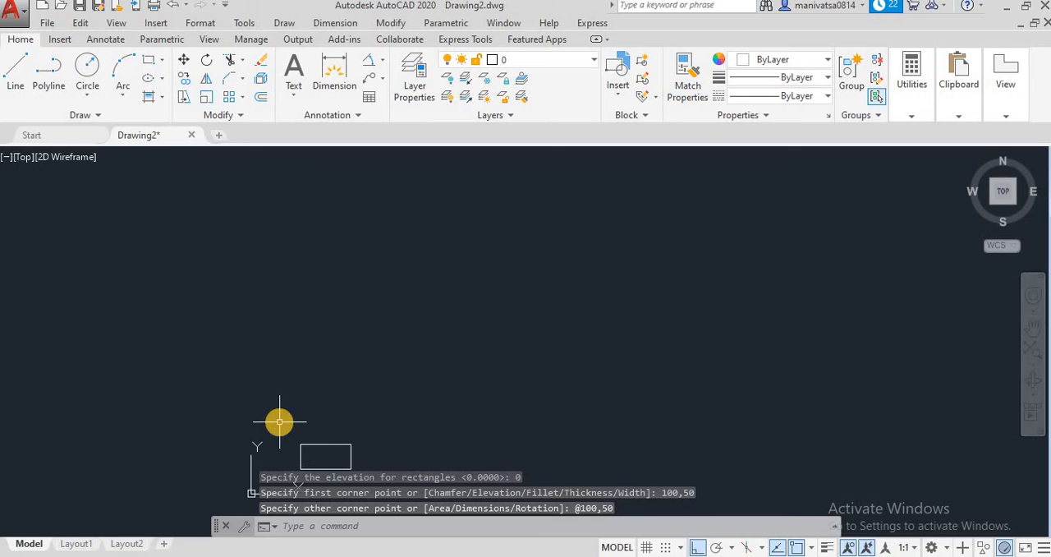
scroll(371, 455, "up", 2)
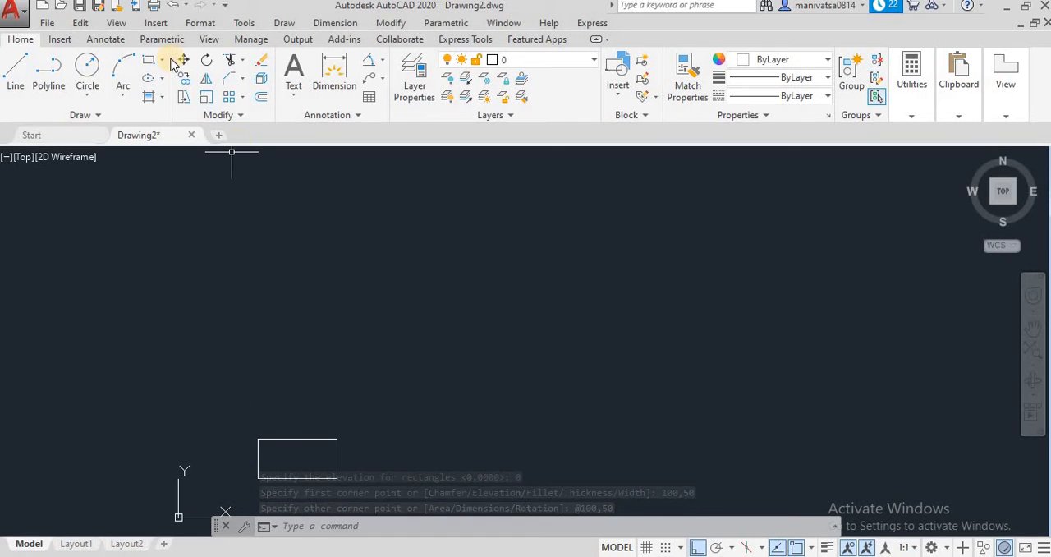
scroll(505, 410, "down", 4)
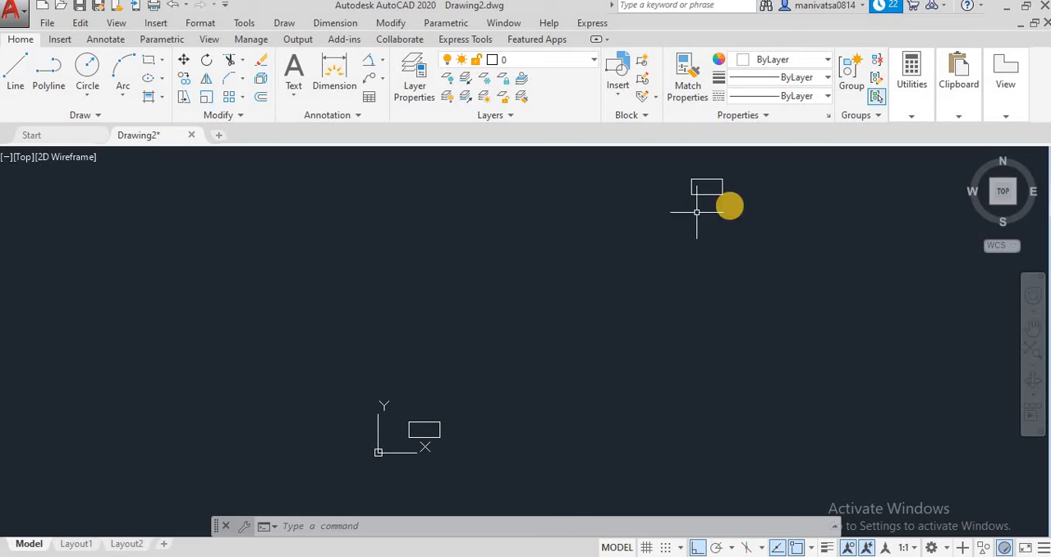
left_click(773, 224)
left_click(635, 161)
key("Delete")
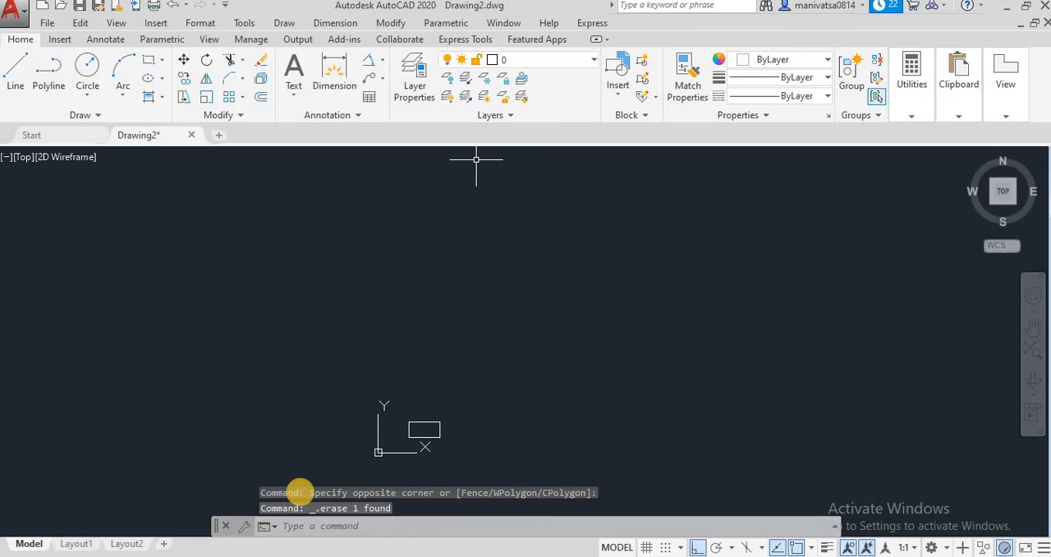
Draw another 100 by 50 rectangle at elevation 0, above and to the right of the one near the origin
type("rec")
key("Return")
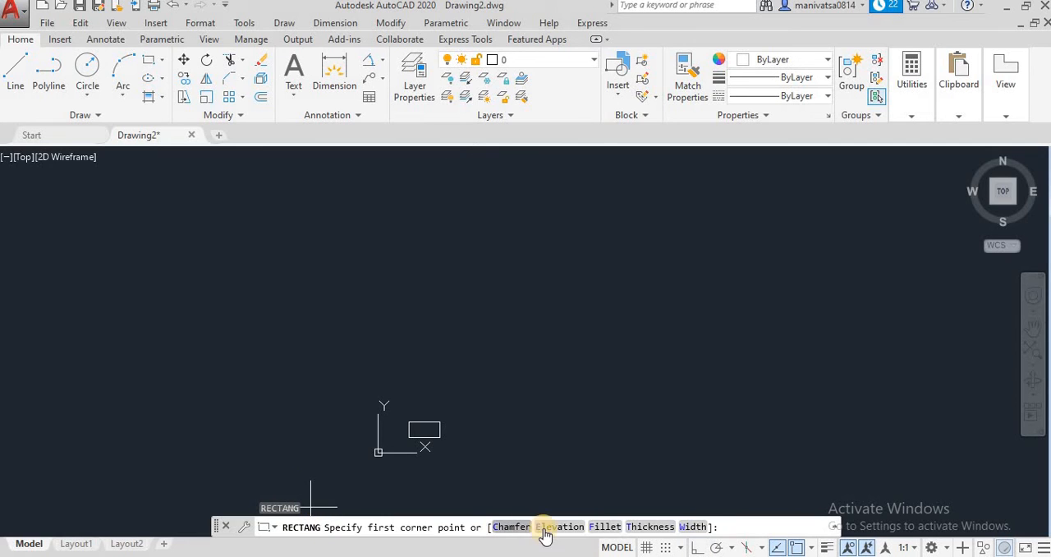
left_click(559, 527)
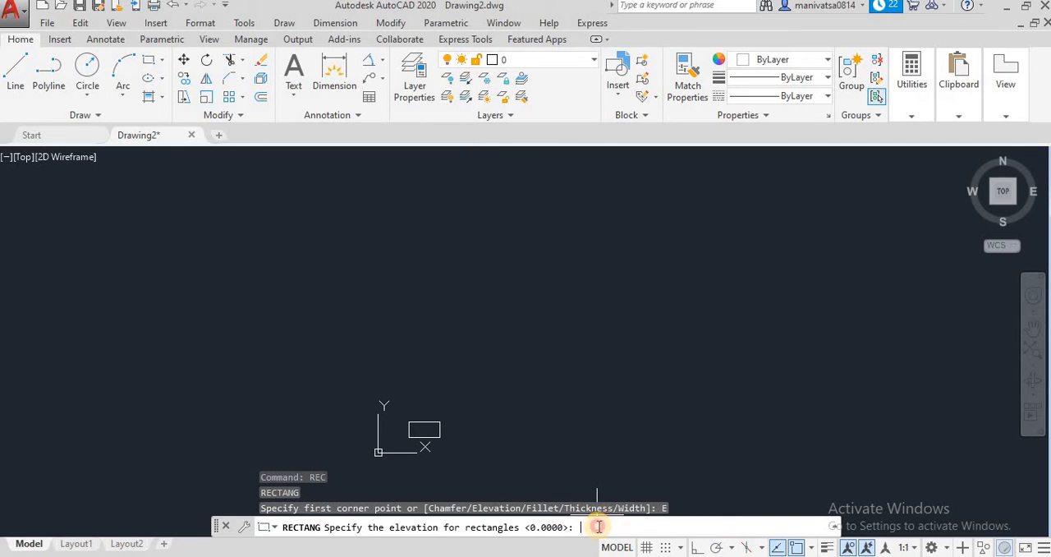
key("Return")
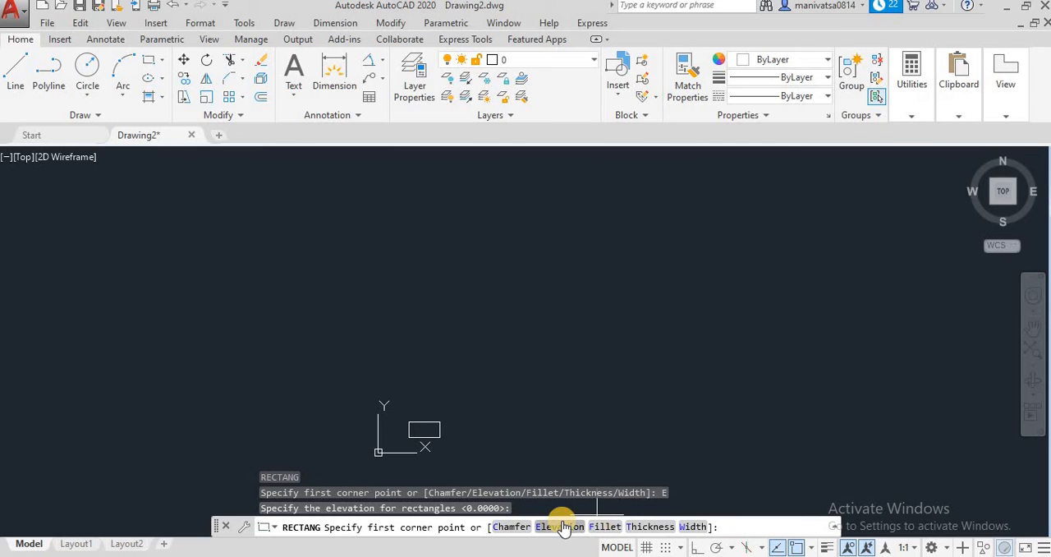
left_click(564, 527)
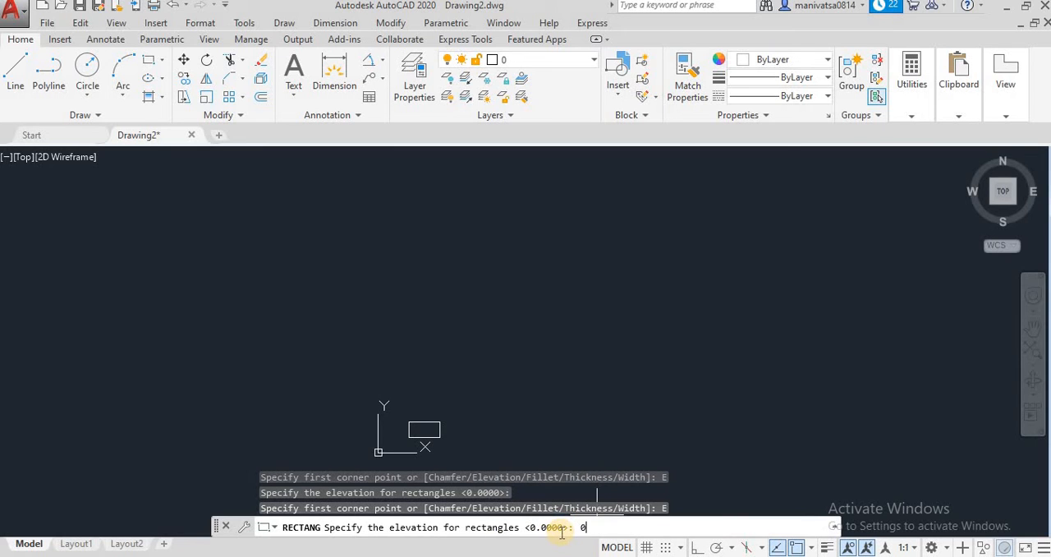
type("0")
key("Return")
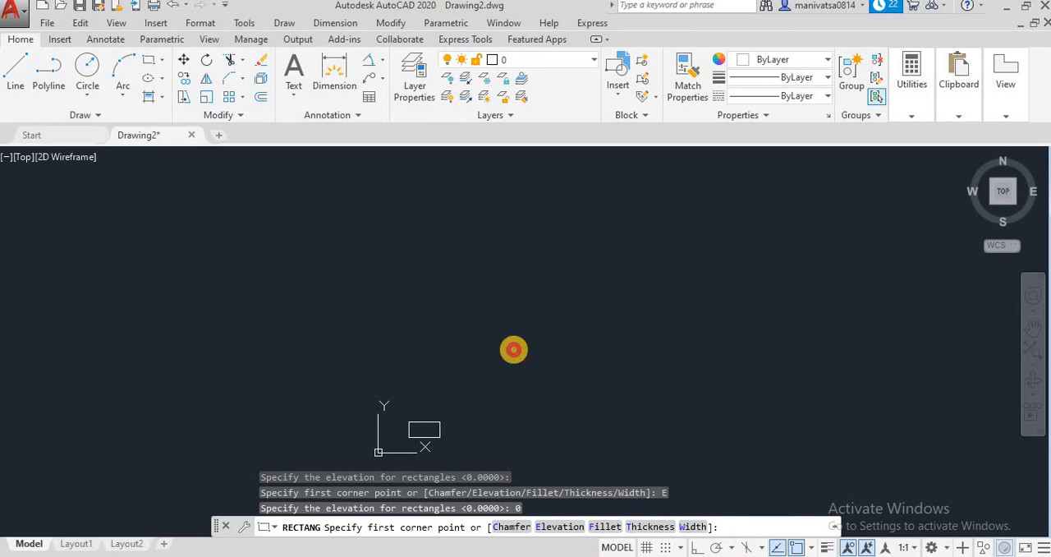
left_click(514, 349)
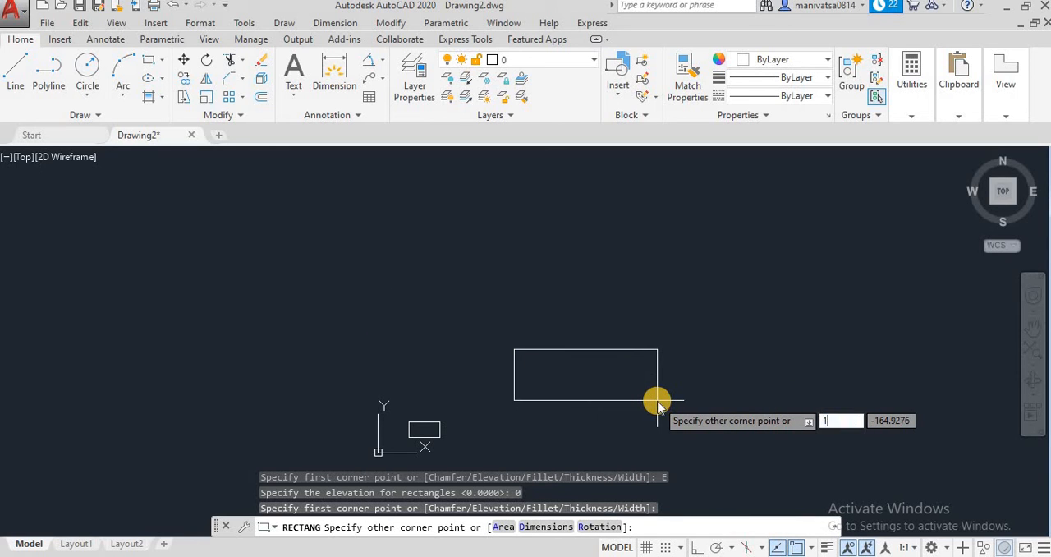
key("Tab")
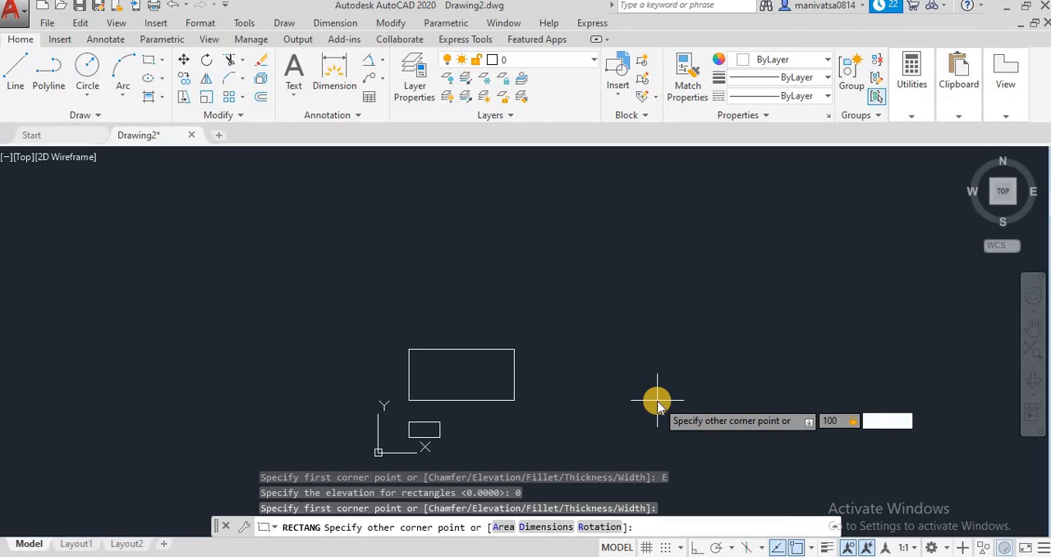
key("Return")
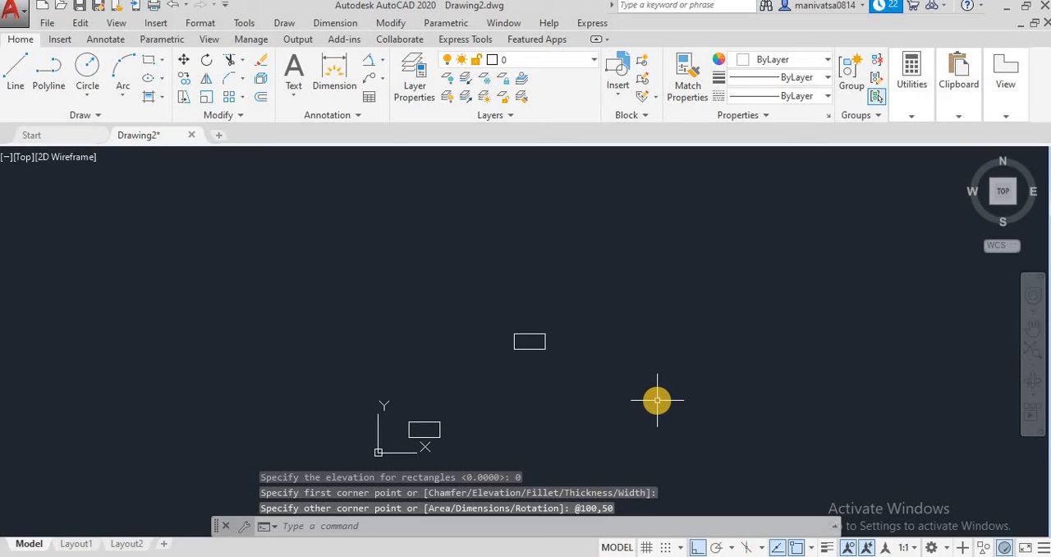
scroll(489, 367, "up", 4)
scroll(489, 367, "down", 4)
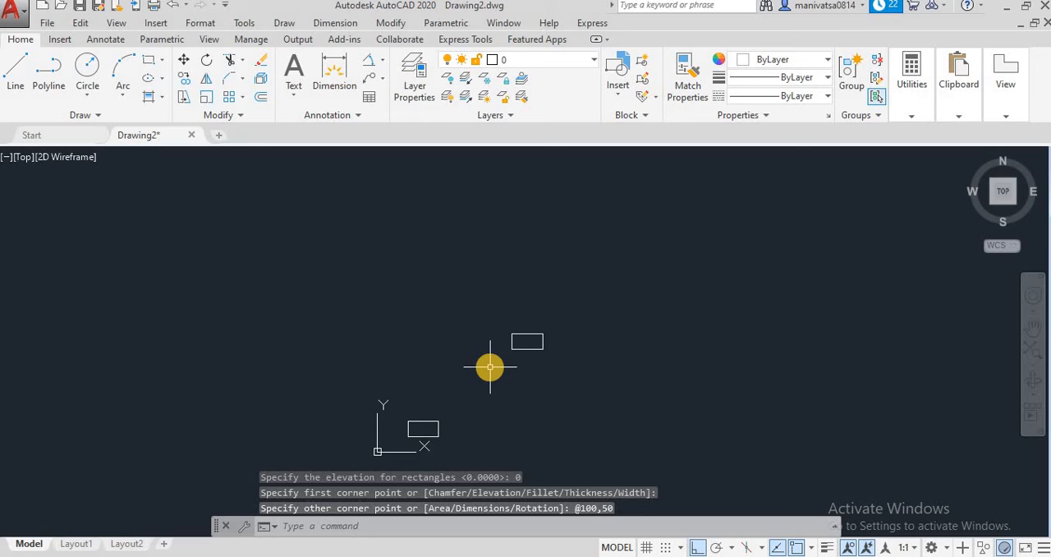
scroll(490, 367, "down", 4)
scroll(490, 367, "up", 6)
scroll(491, 367, "down", 2)
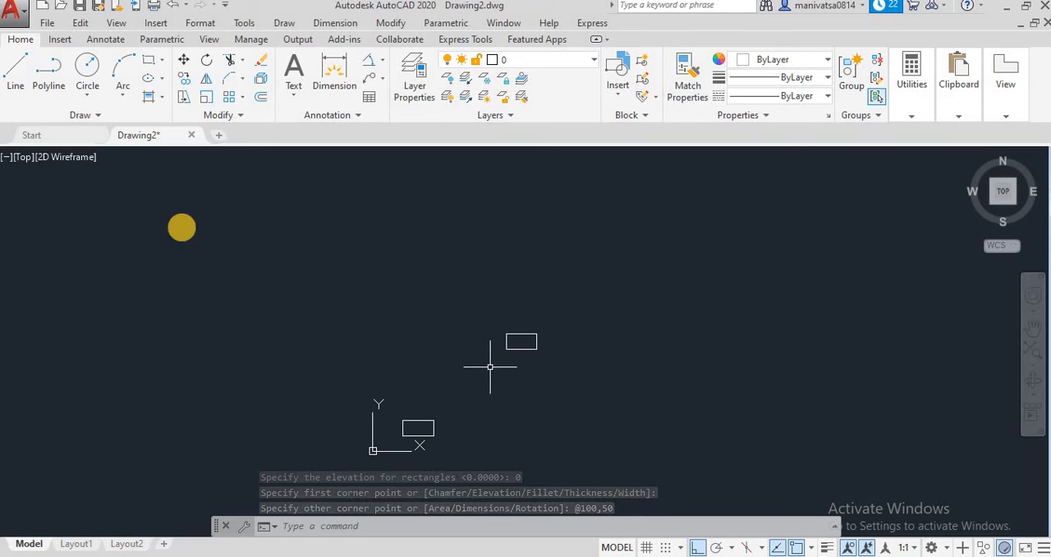
Switch to the Front view and compare the heights of the two rectangles
left_click(116, 23)
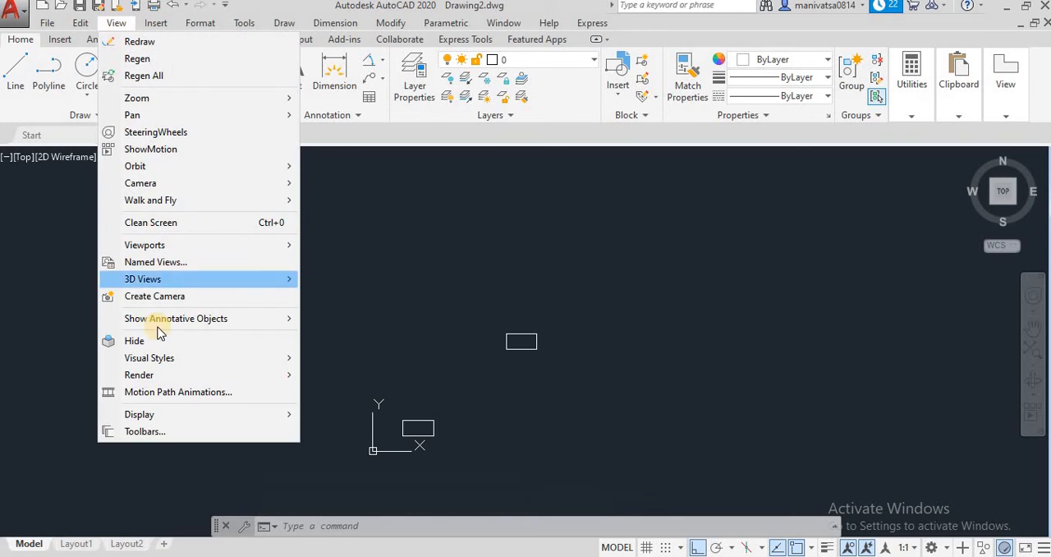
mouse_move(166, 279)
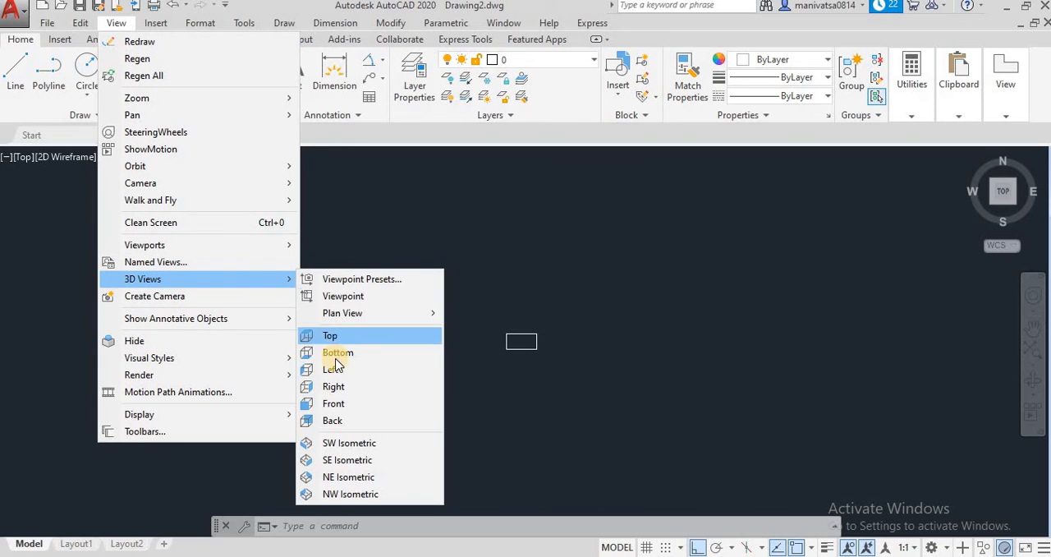
left_click(343, 410)
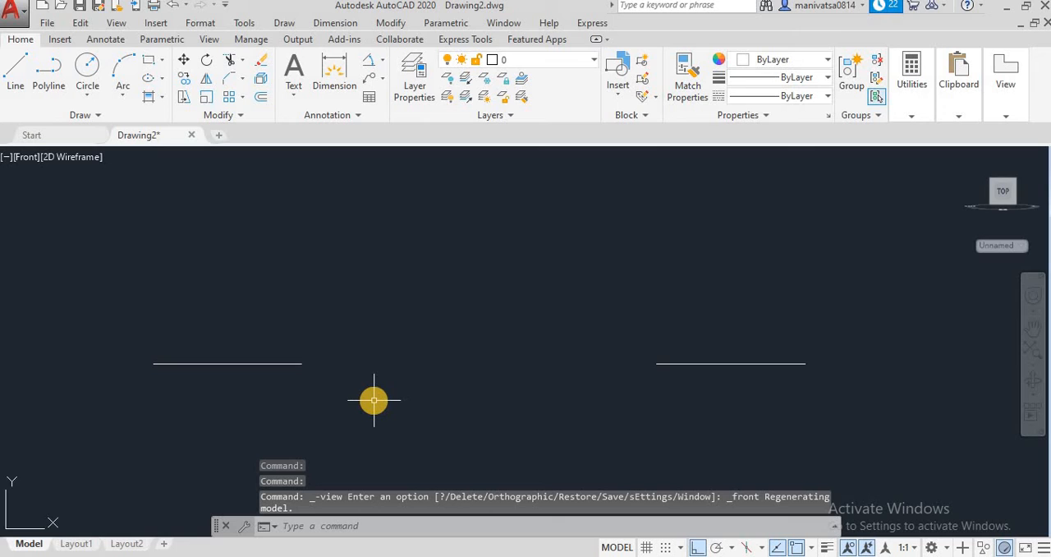
scroll(373, 400, "down", 2)
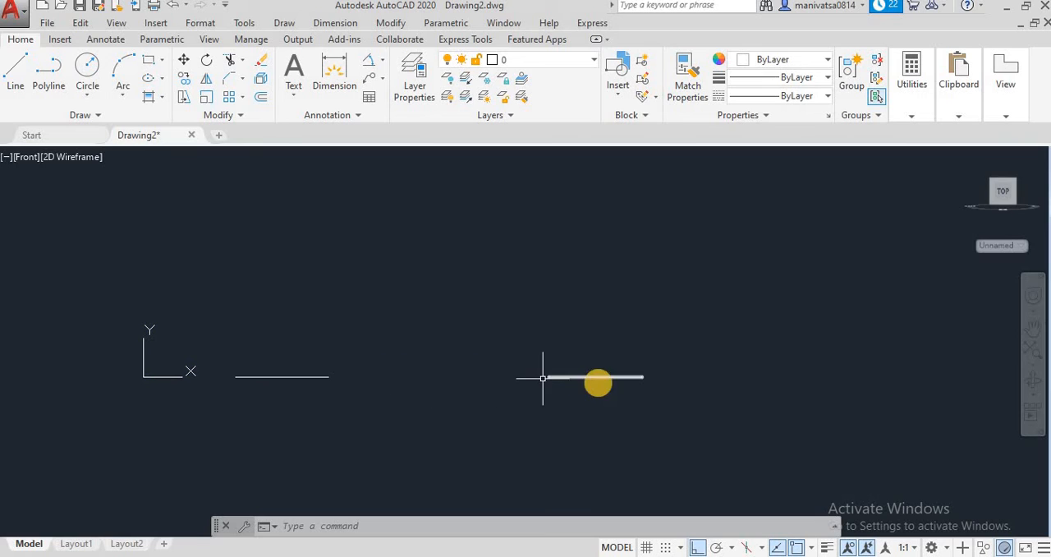
scroll(493, 380, "up", 3)
scroll(495, 382, "down", 2)
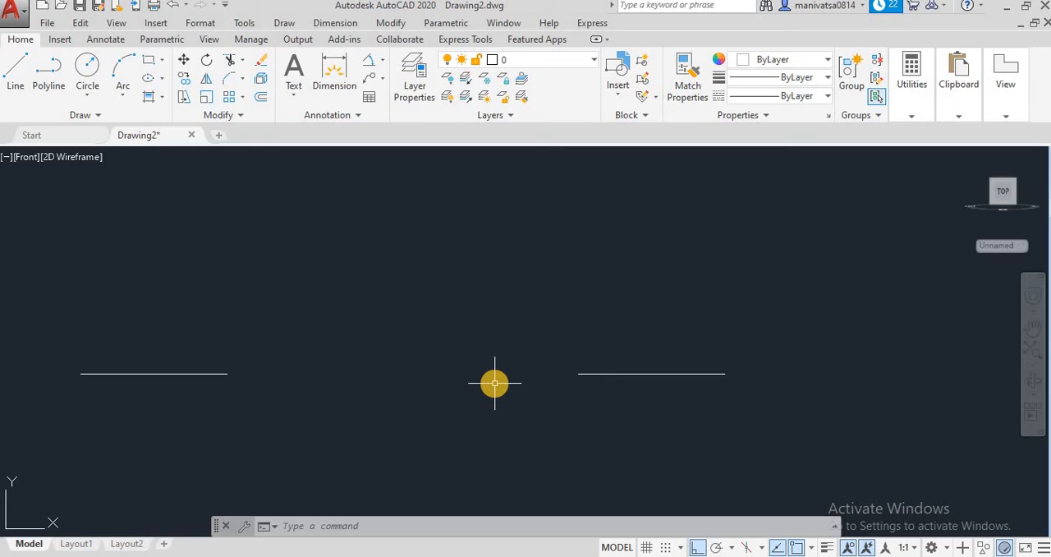
scroll(494, 383, "down", 2)
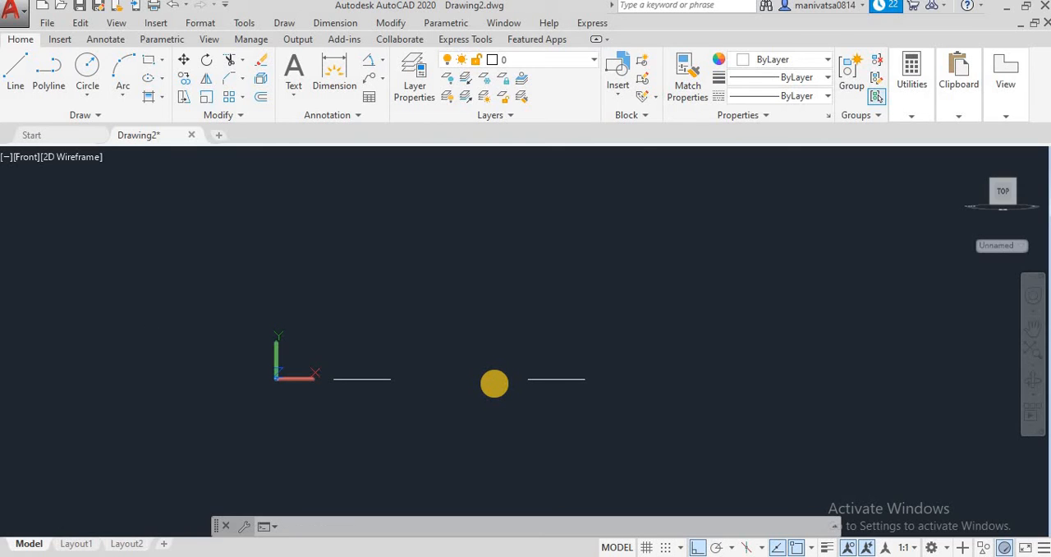
Orbit the view freely in 3D to inspect the rectangles from an angle
middle_click_drag(495, 384, 503, 365, "shift")
scroll(503, 365, "down", 4)
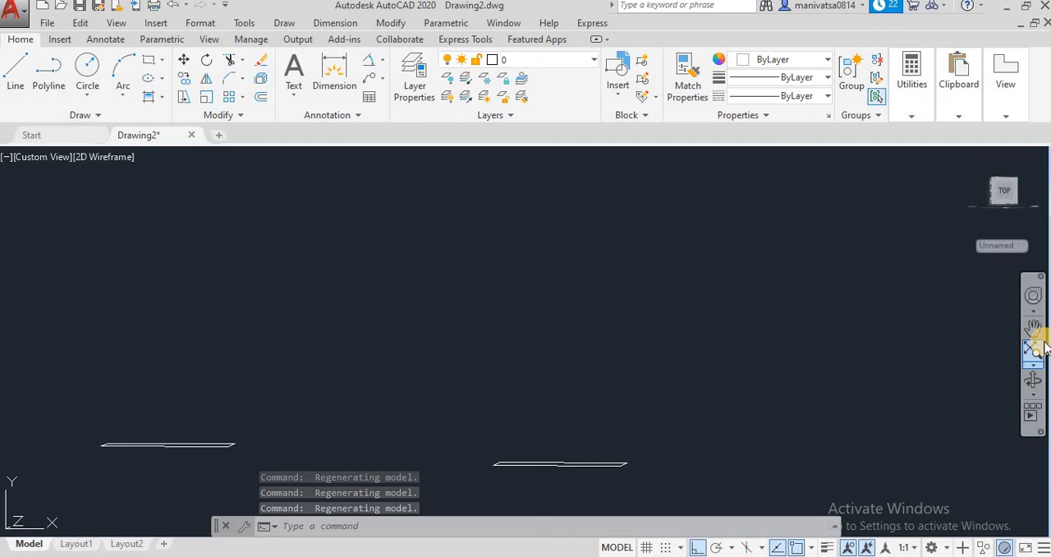
left_click(1036, 382)
left_click_drag(912, 373, 282, 190)
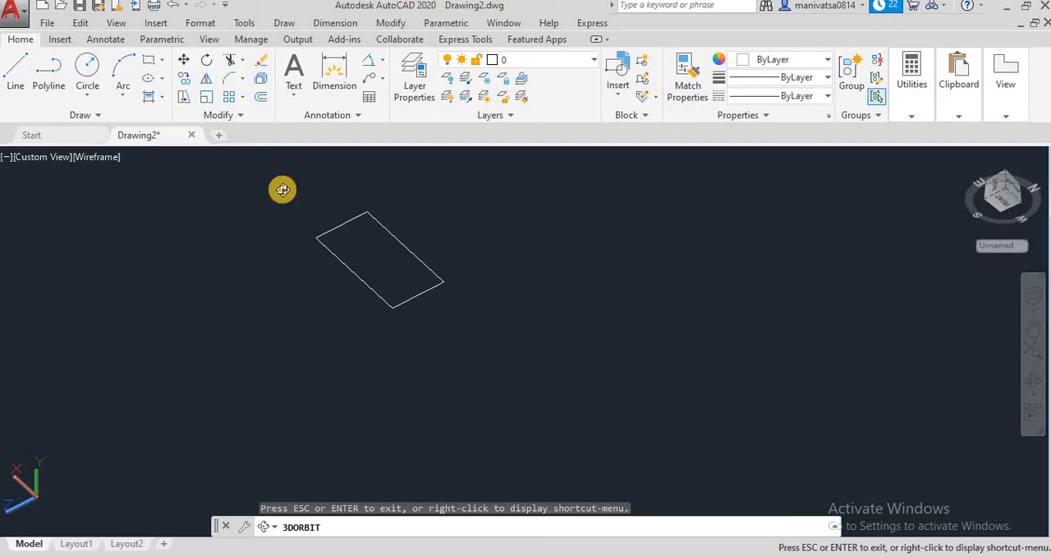
Return to the Top view and erase both rectangles
left_click(118, 24)
mouse_move(183, 278)
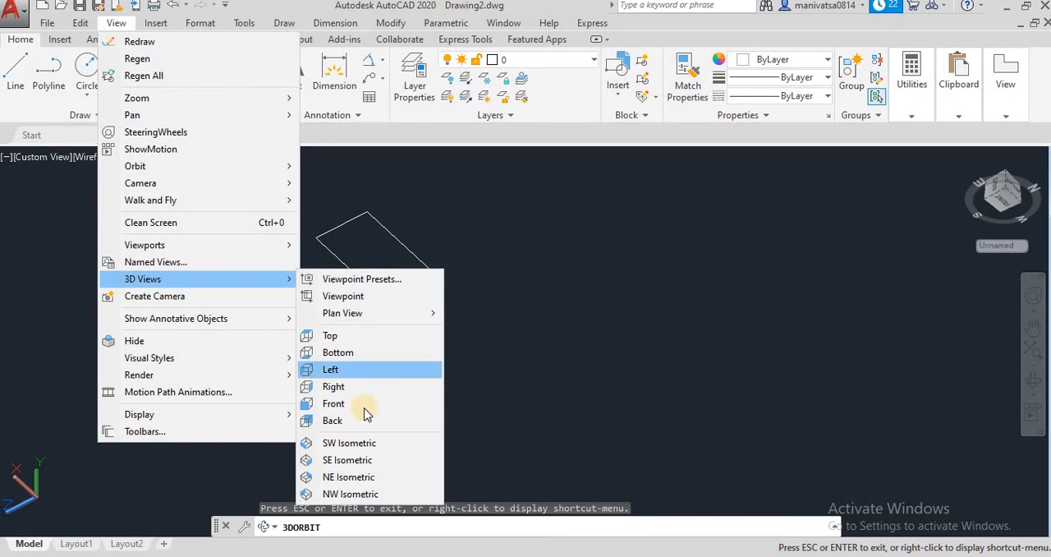
left_click(359, 336)
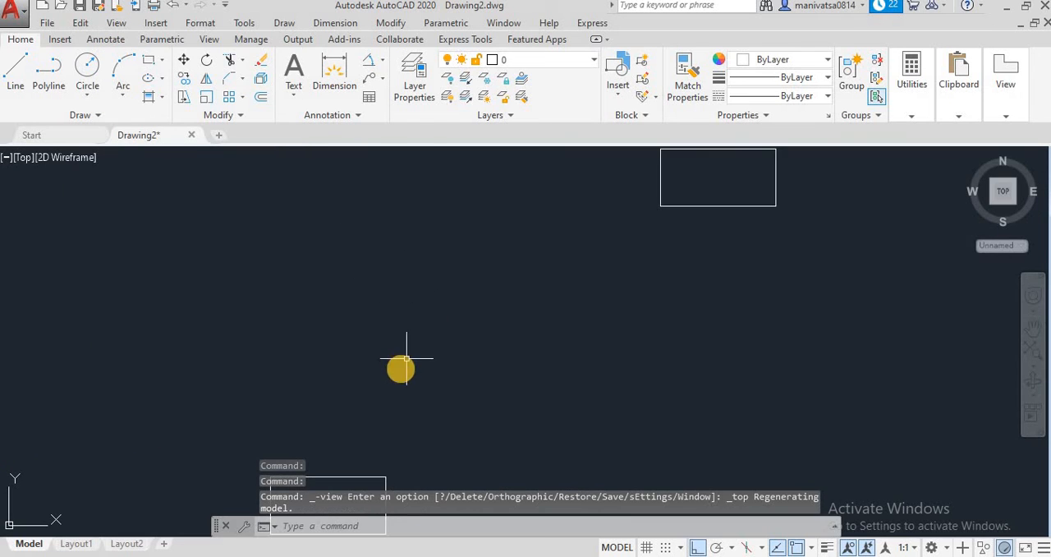
scroll(466, 430, "down", 2)
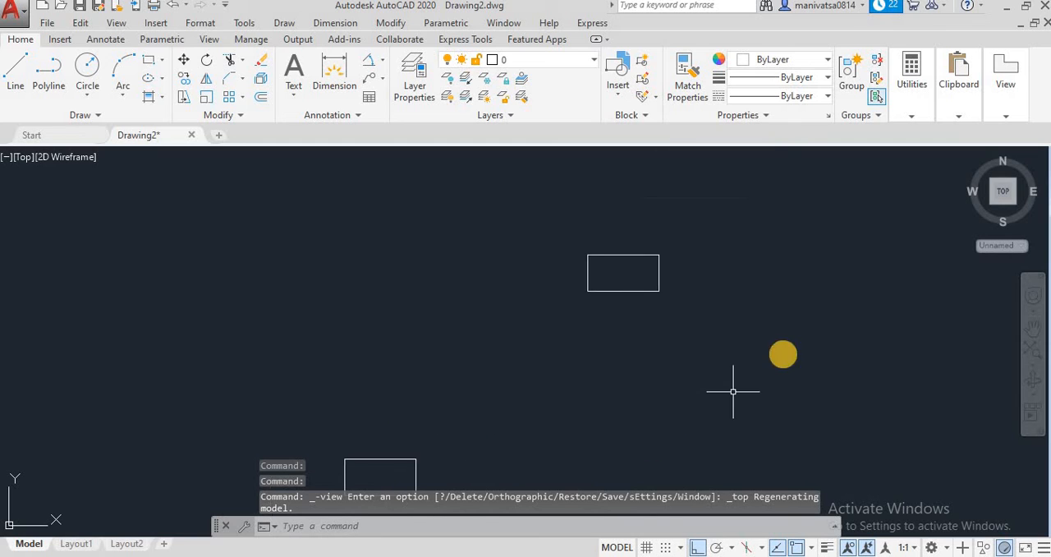
left_click(770, 193)
left_click(222, 511)
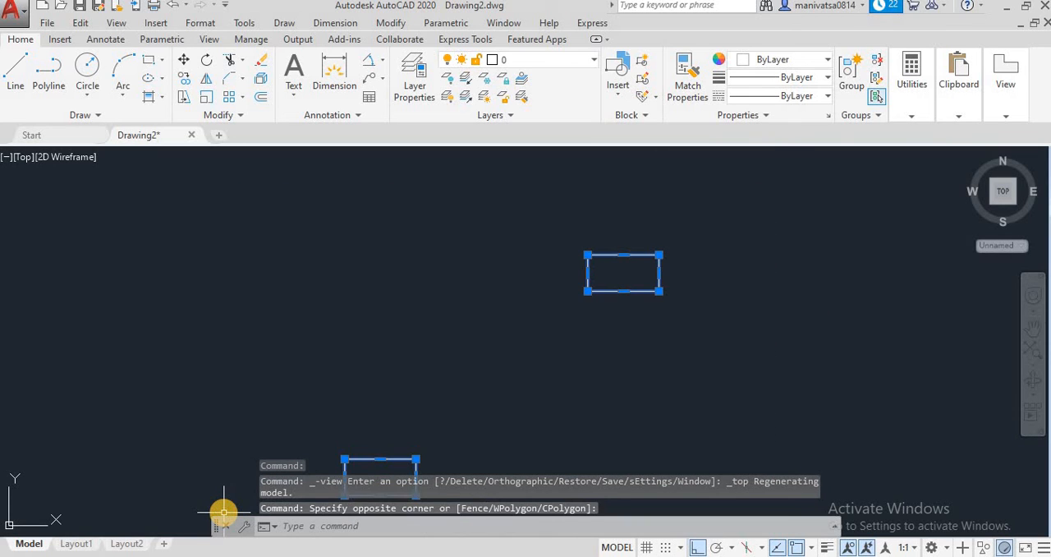
key("Delete")
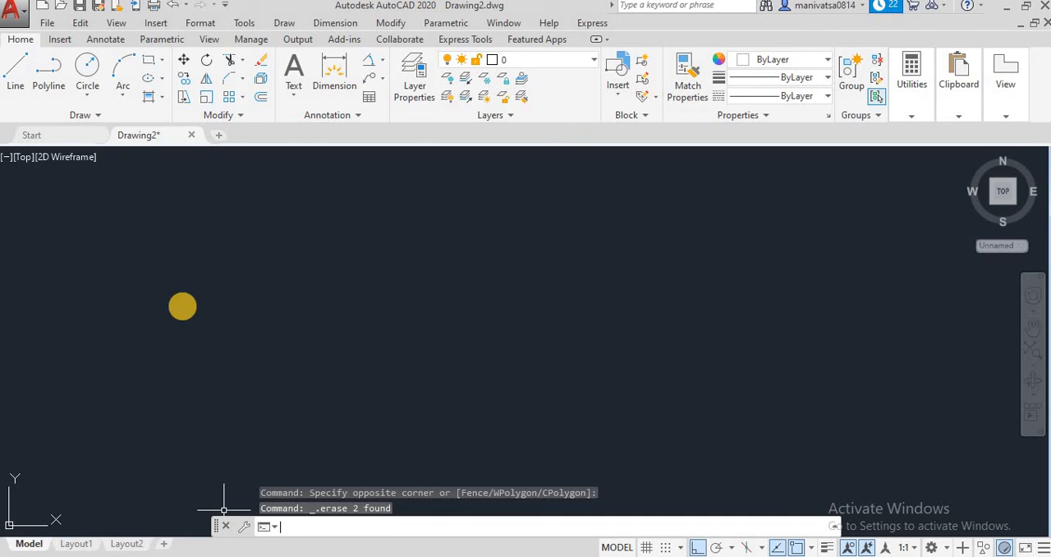
type("REC")
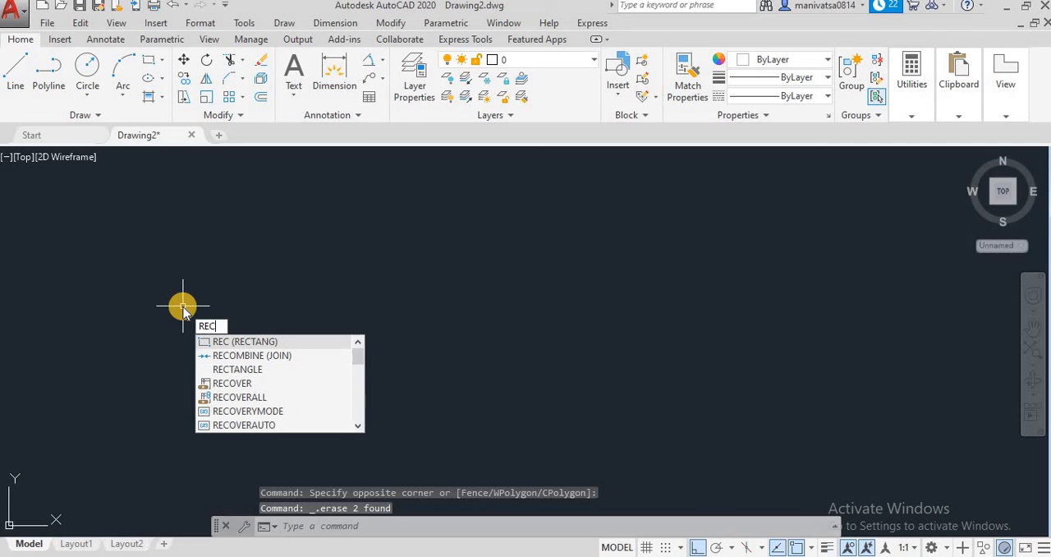
key("Return")
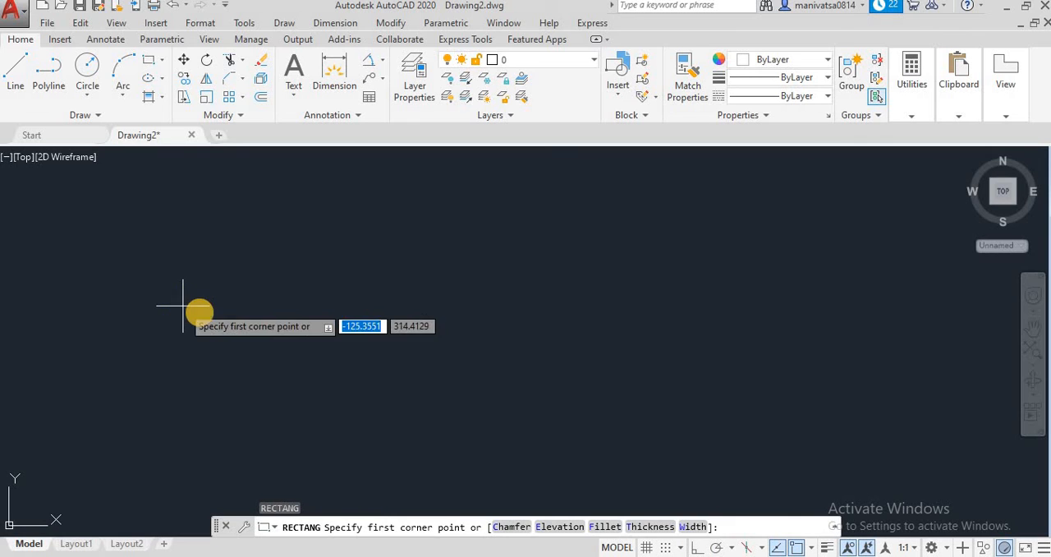
left_click(654, 526)
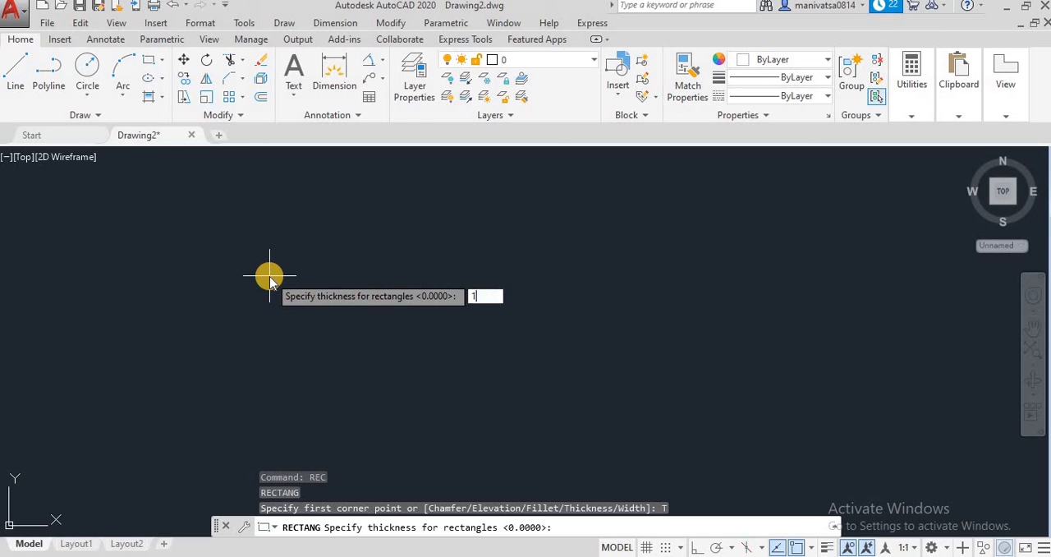
key("Return")
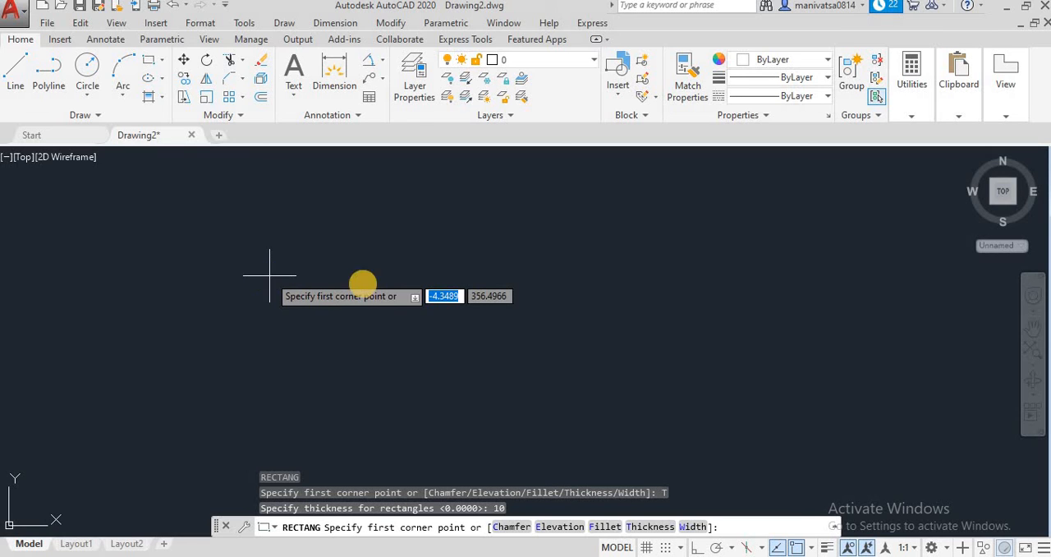
left_click(302, 248)
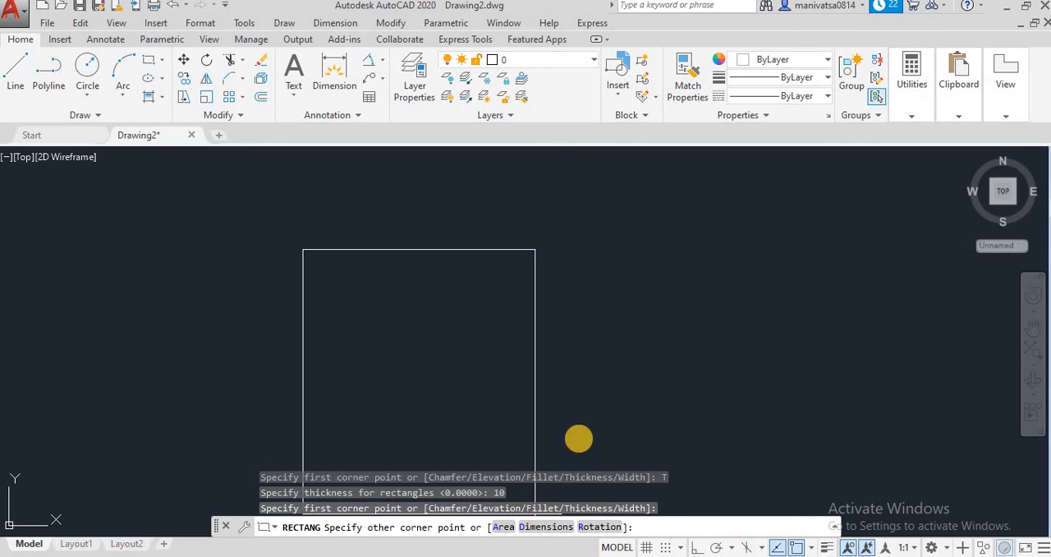
type("D")
key("Return")
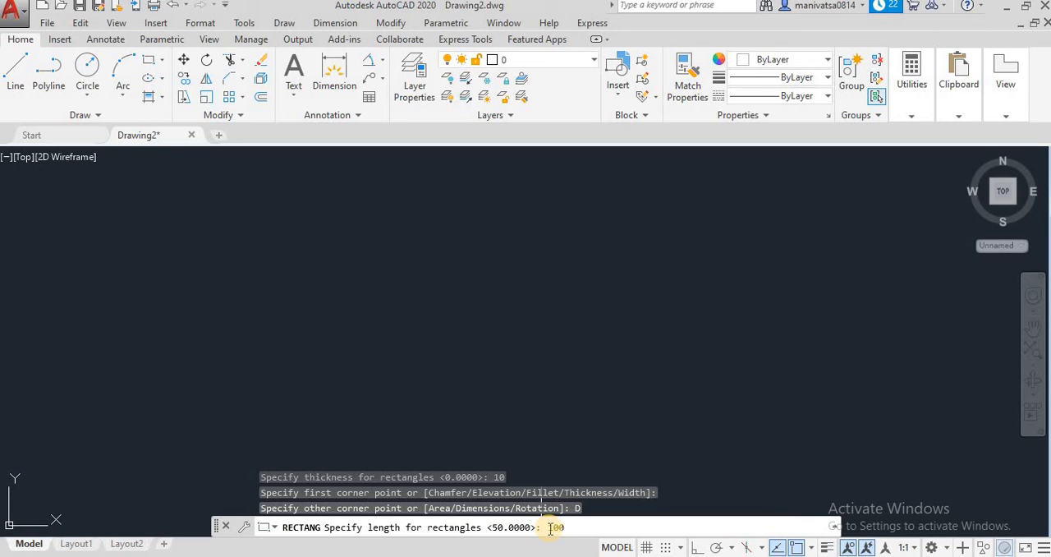
key("Return")
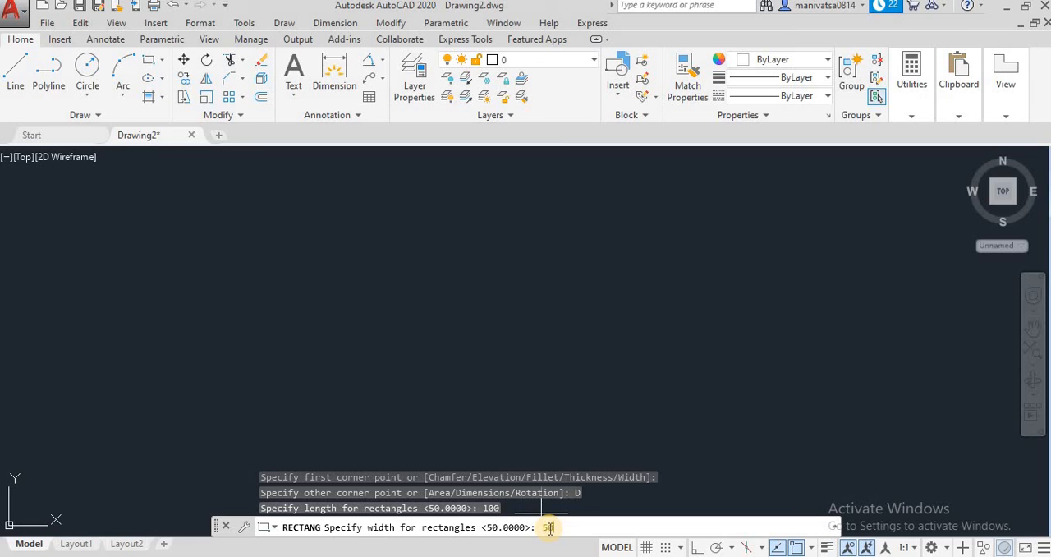
key("Return")
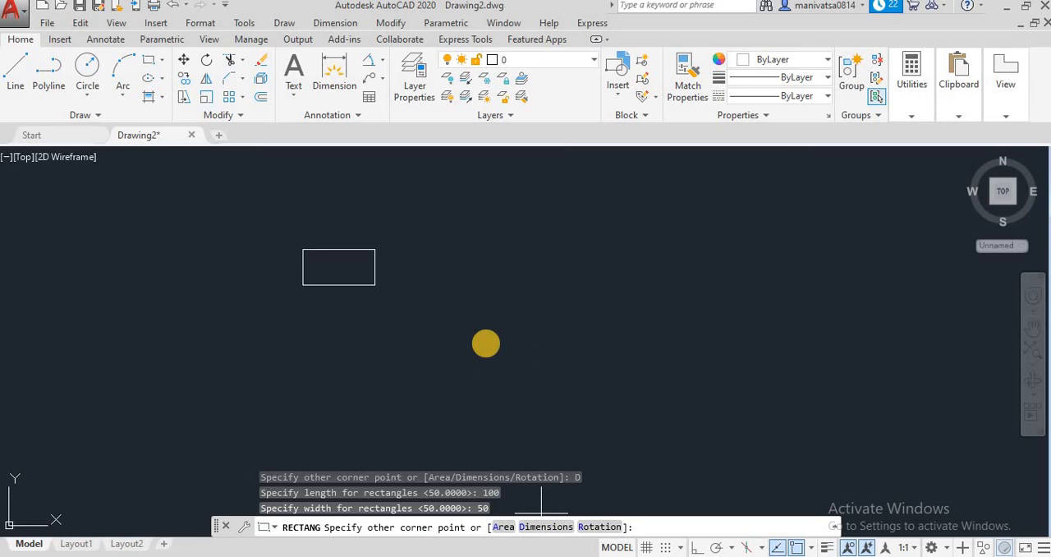
key("Escape")
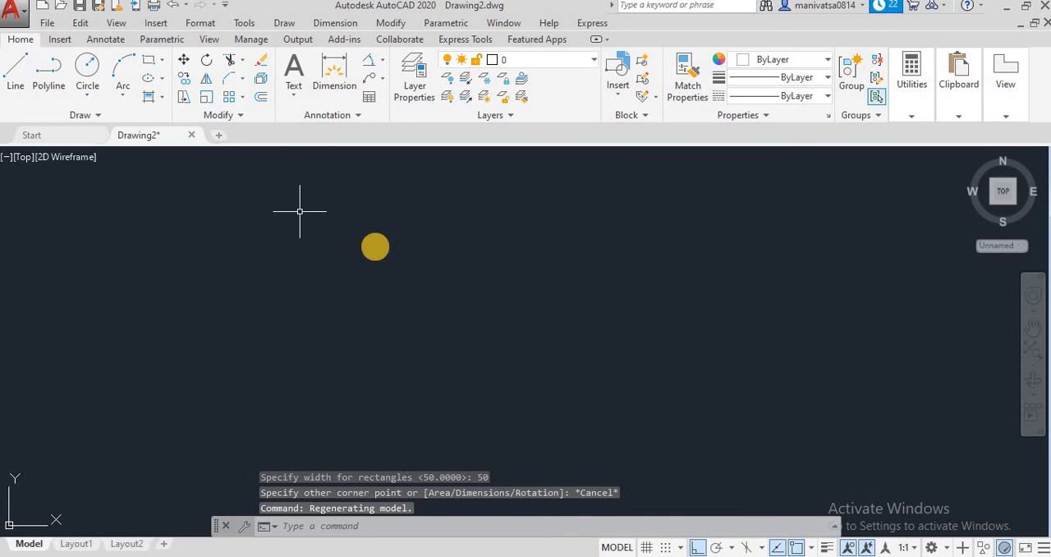
key("ctrl+z")
key("ctrl+z")
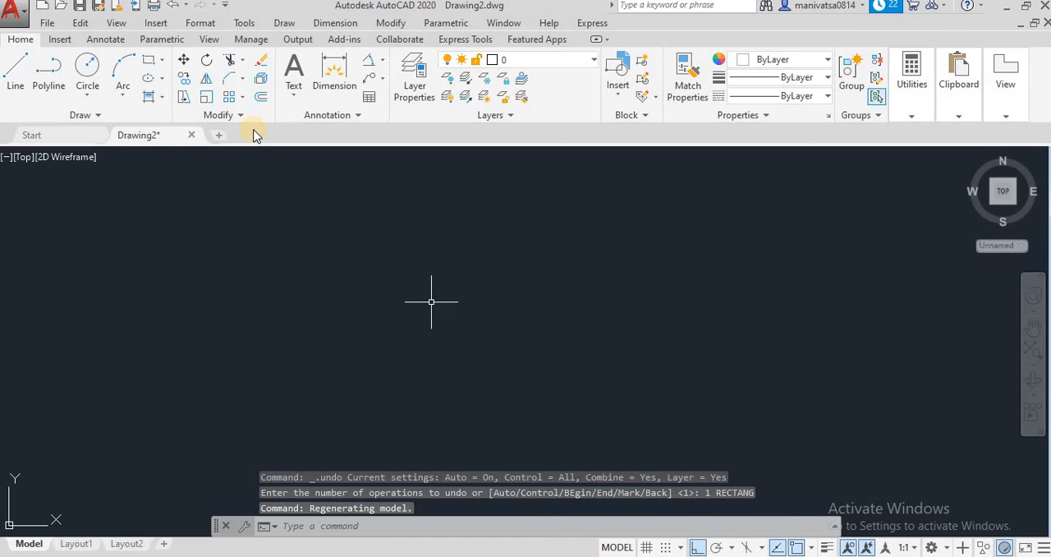
Start the Rectangle command and set the rectangle thickness to 10
left_click(163, 61)
left_click(172, 86)
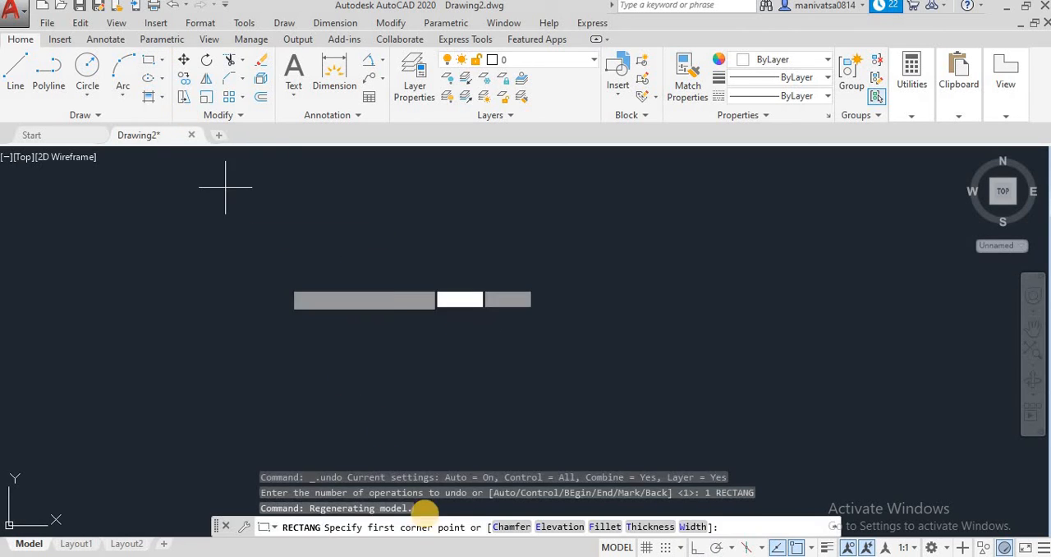
left_click(644, 527)
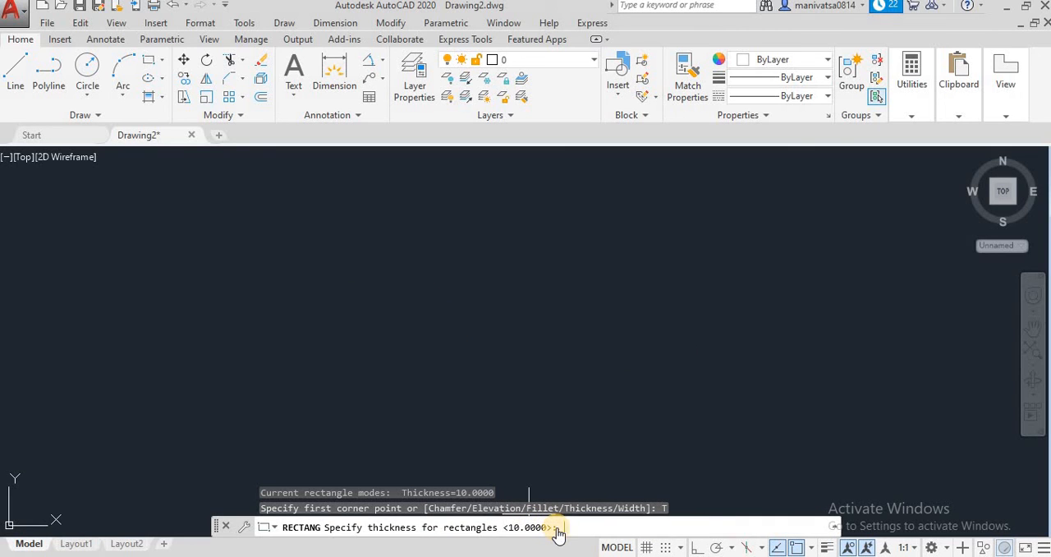
key("Return")
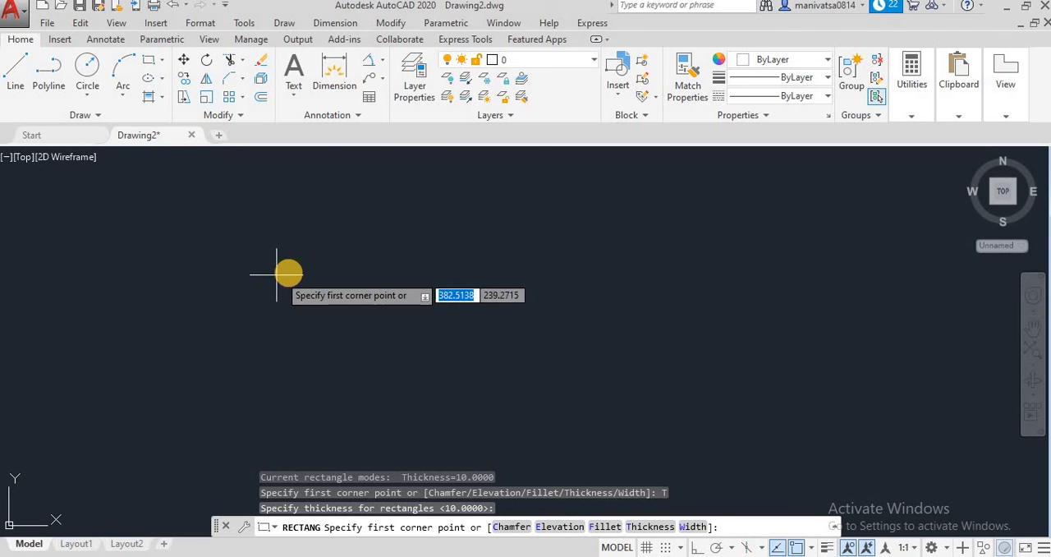
left_click(657, 527)
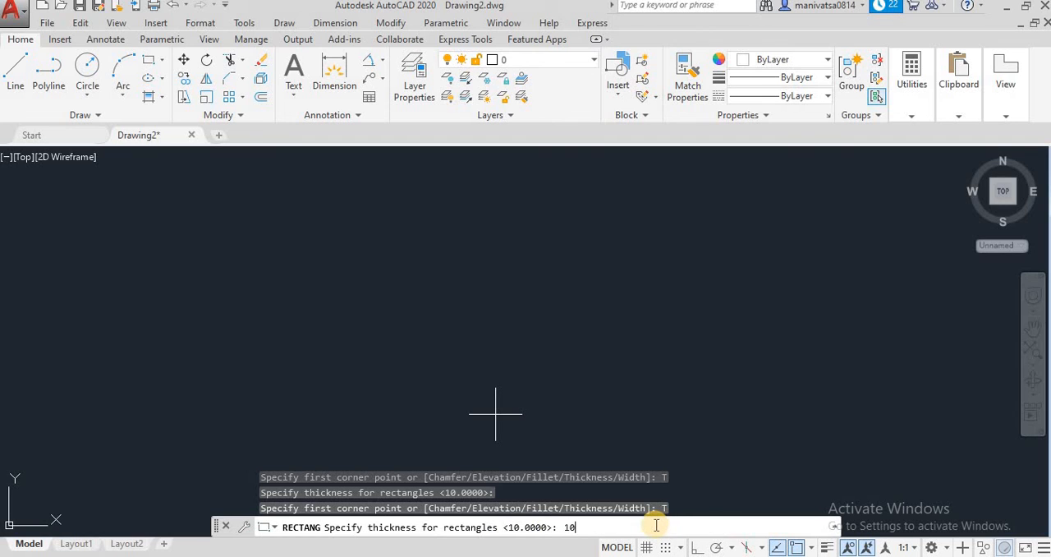
key("Return")
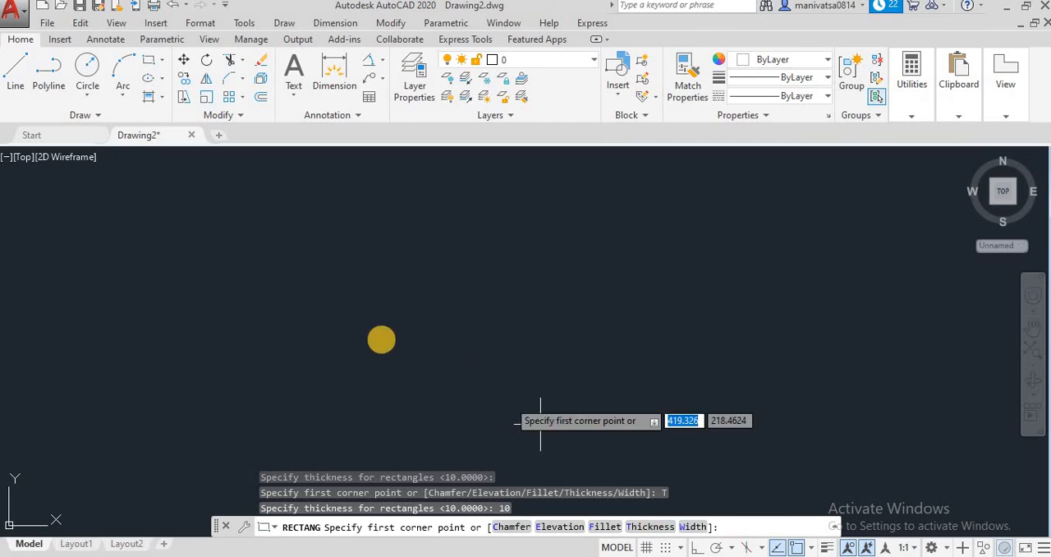
Draw the rectangle by dimensions, with length 100 and width 50, in the empty drawing area
left_click(313, 281)
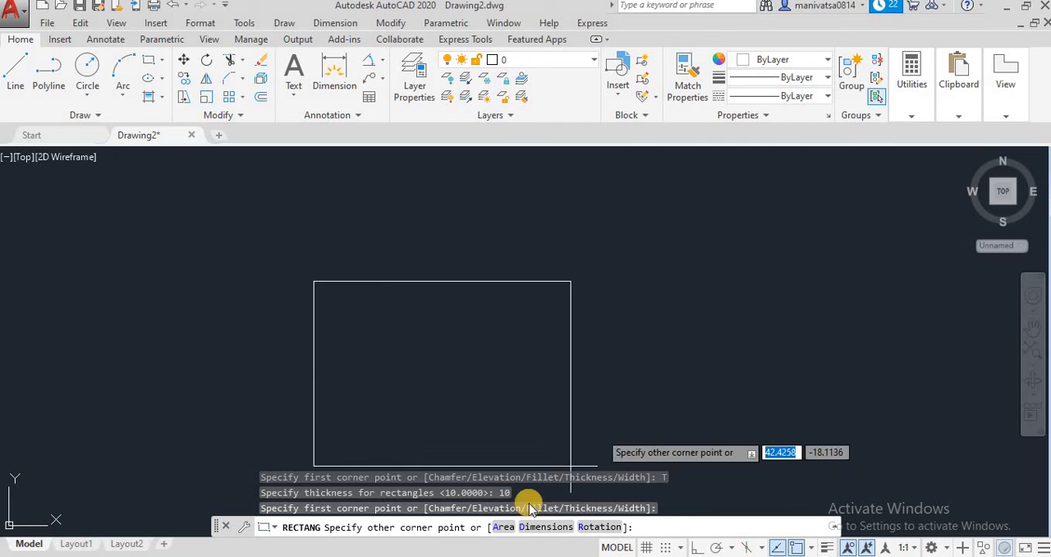
left_click(541, 527)
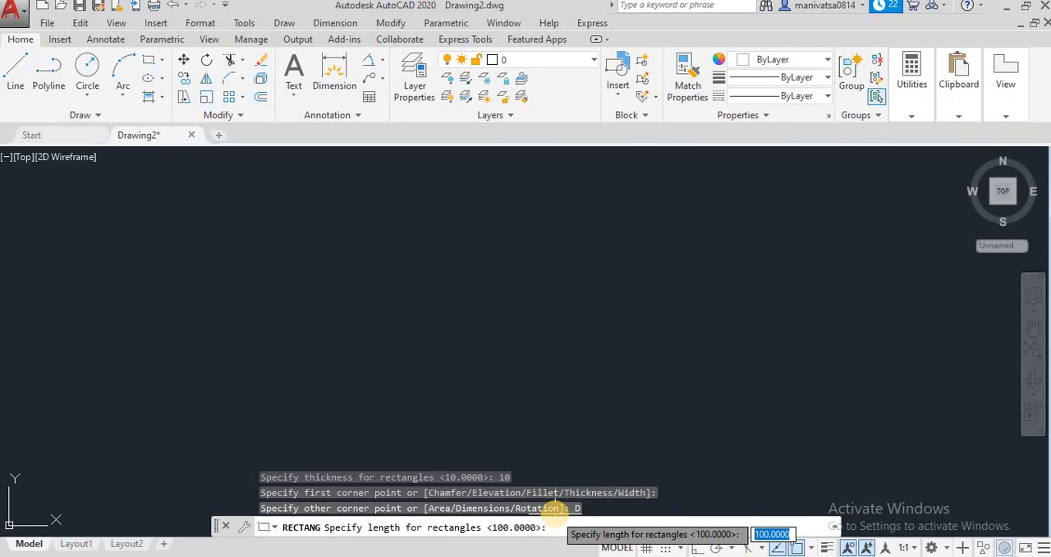
key("Return")
key("Return")
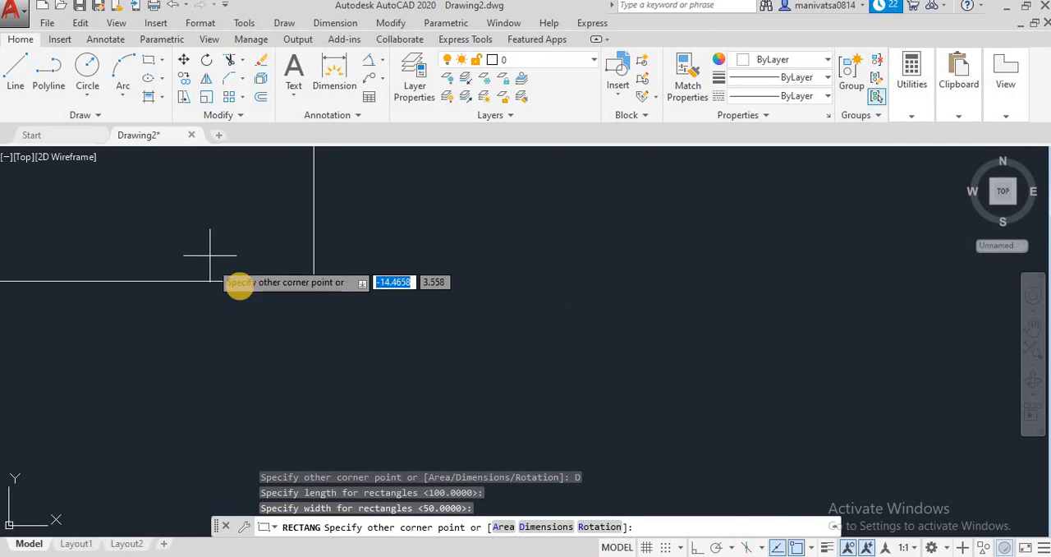
left_click(464, 284)
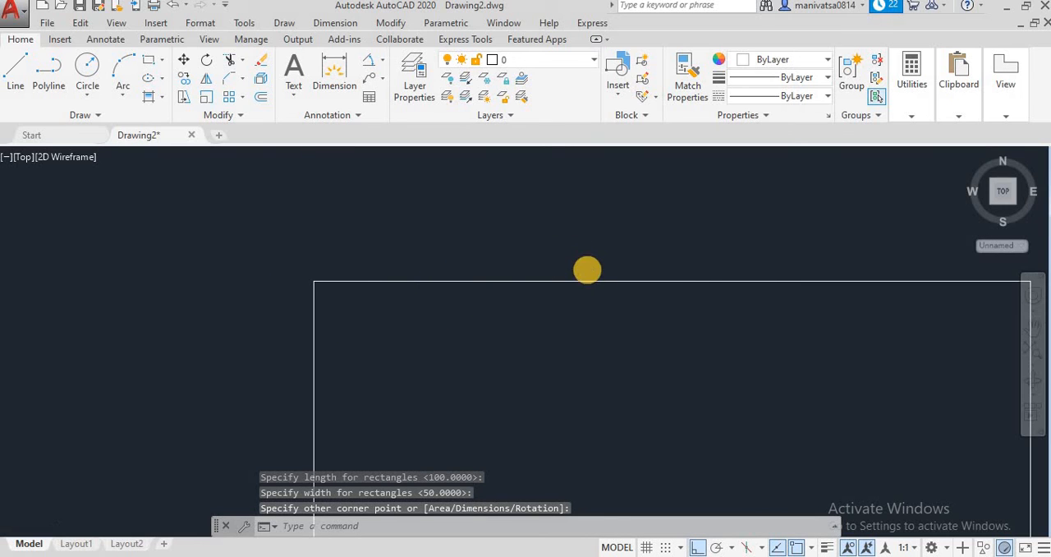
scroll(587, 269, "down", 4)
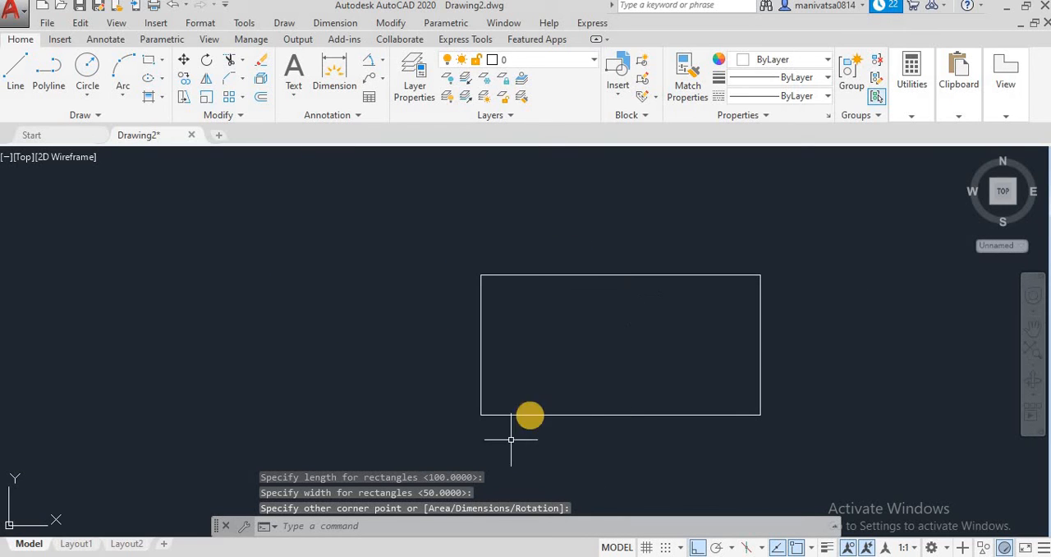
Switch to the Front view to examine the thickness of the new rectangle
left_click(116, 23)
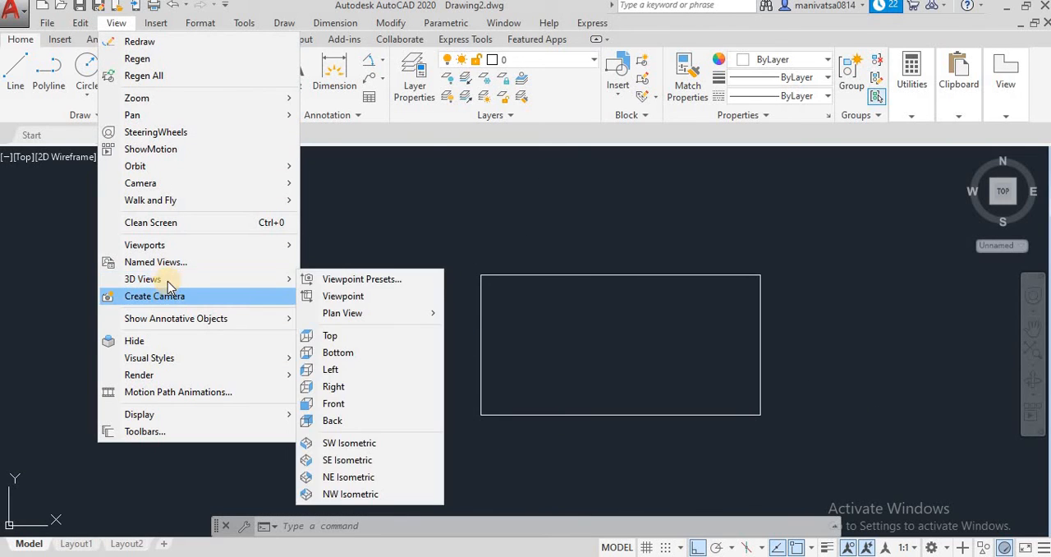
mouse_move(168, 279)
left_click(337, 403)
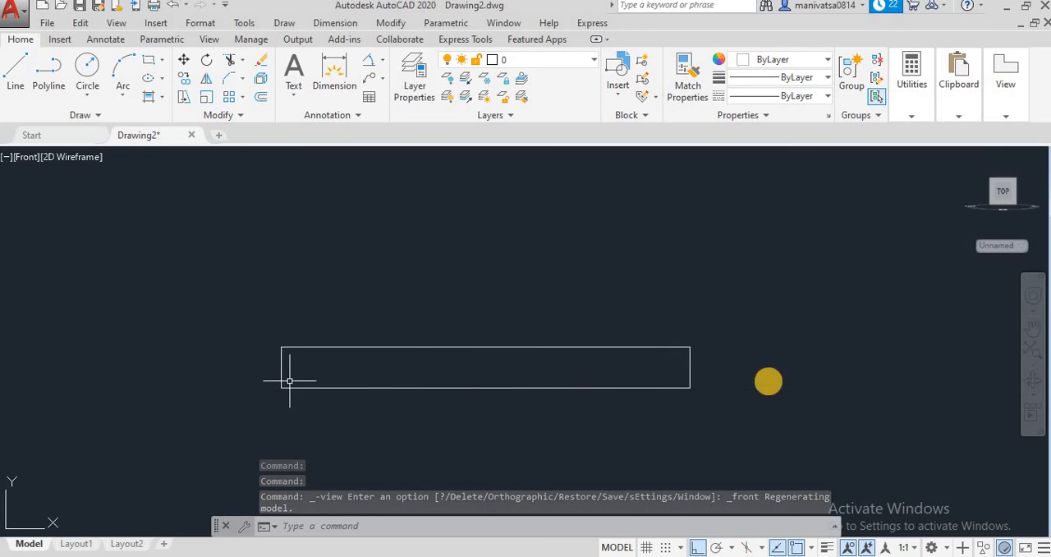
Orbit the 10-thick rectangle into an angled 3D view to examine its thickness
left_click(1032, 380)
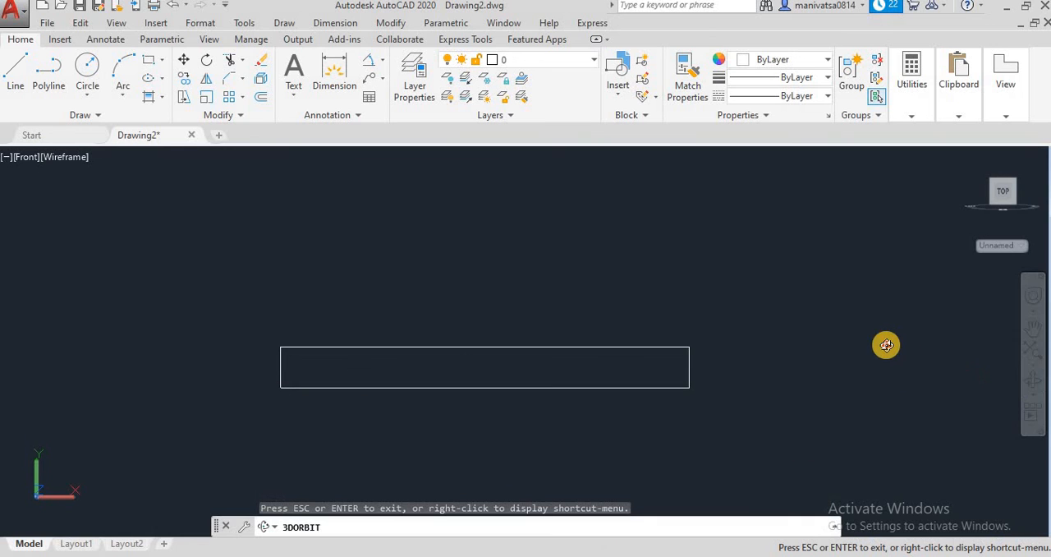
left_click_drag(884, 345, 835, 381)
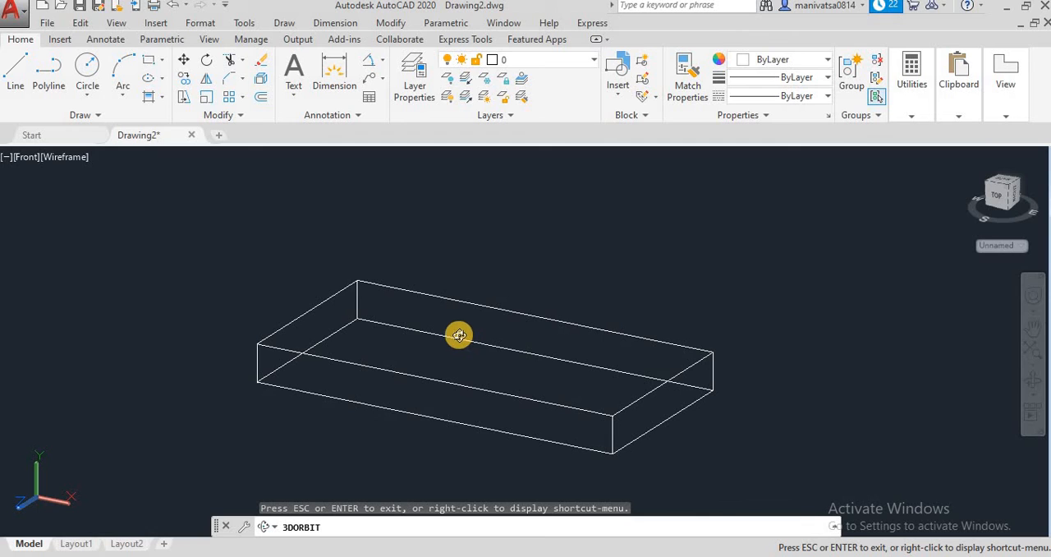
Return to the Top view and erase the thick rectangle
left_click(109, 23)
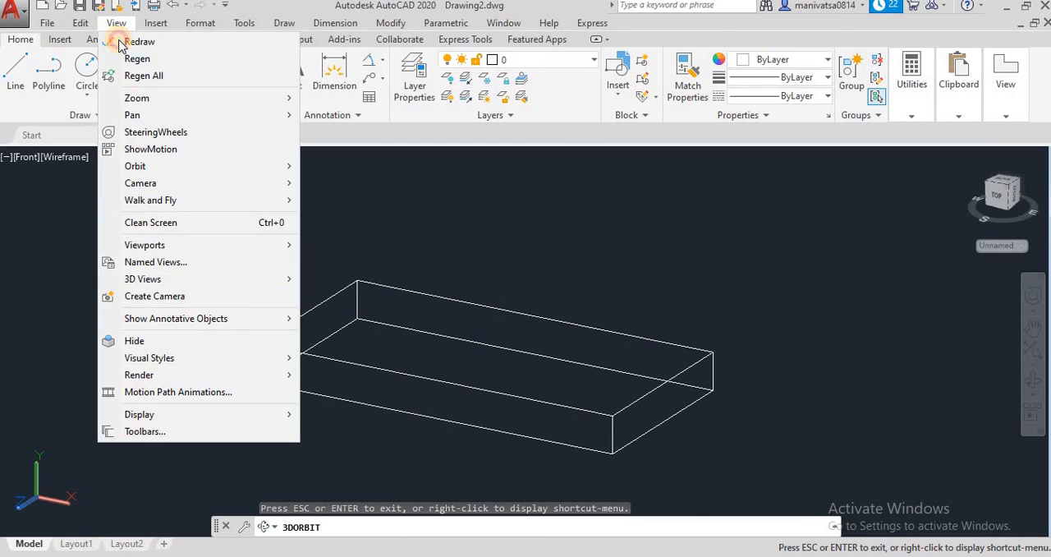
mouse_move(156, 279)
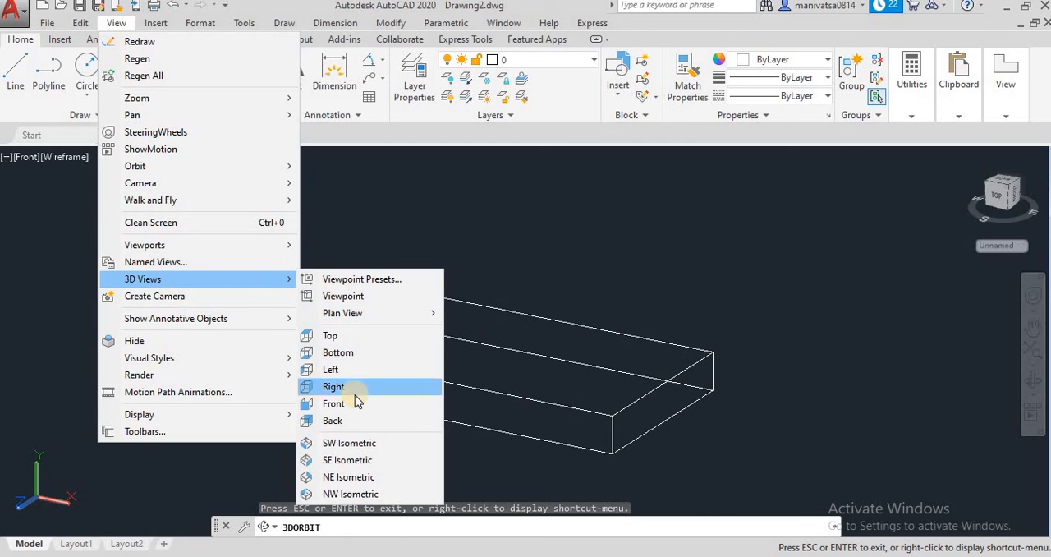
left_click(332, 337)
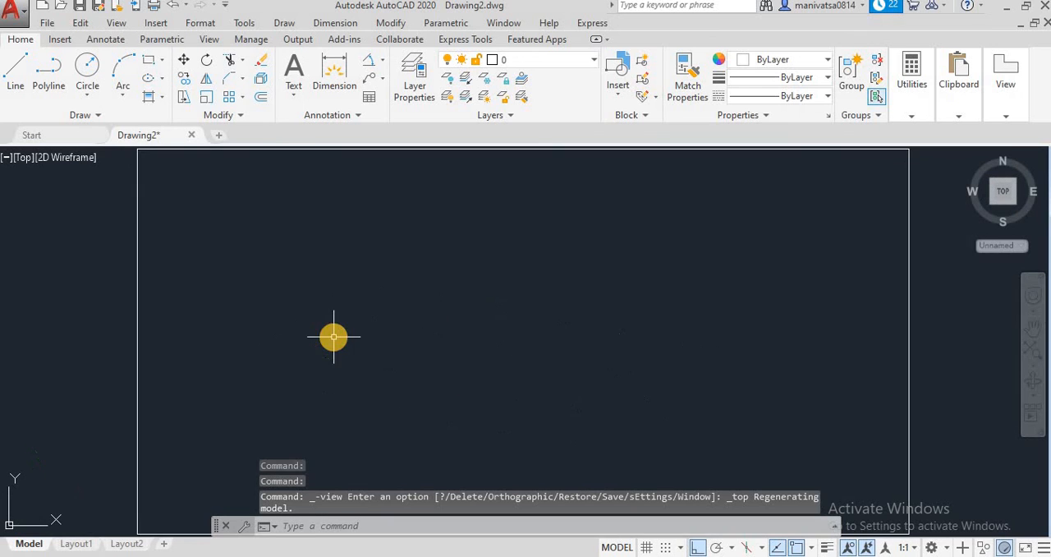
left_click(797, 455)
left_click(406, 335)
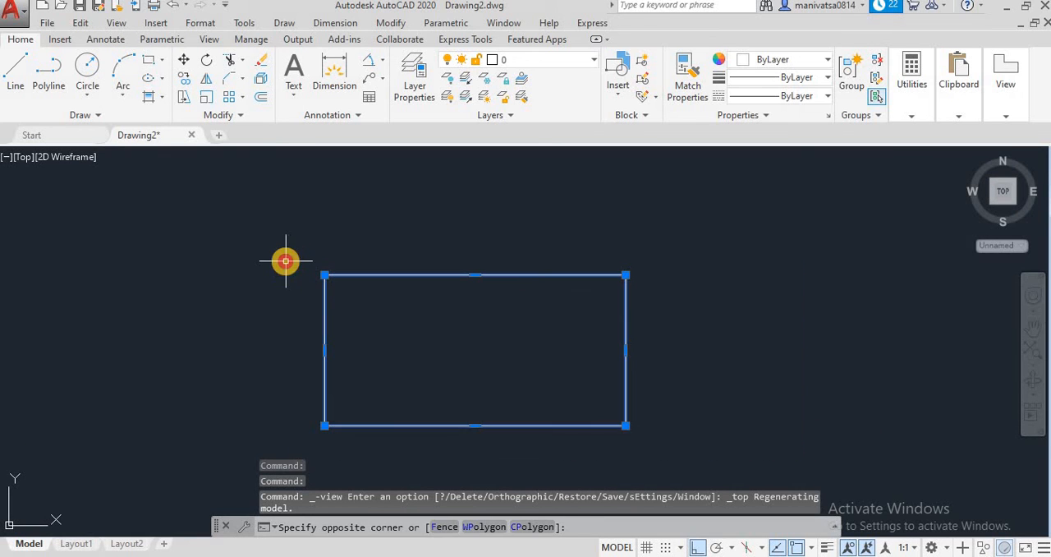
key("Delete")
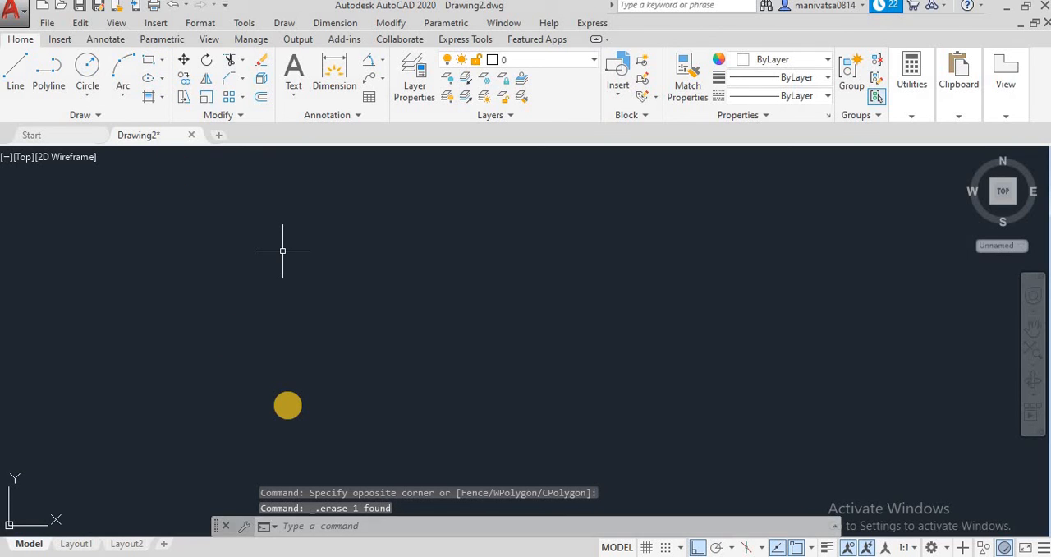
Start the Rectangle command and set the line width for rectangles to 5
key("Return")
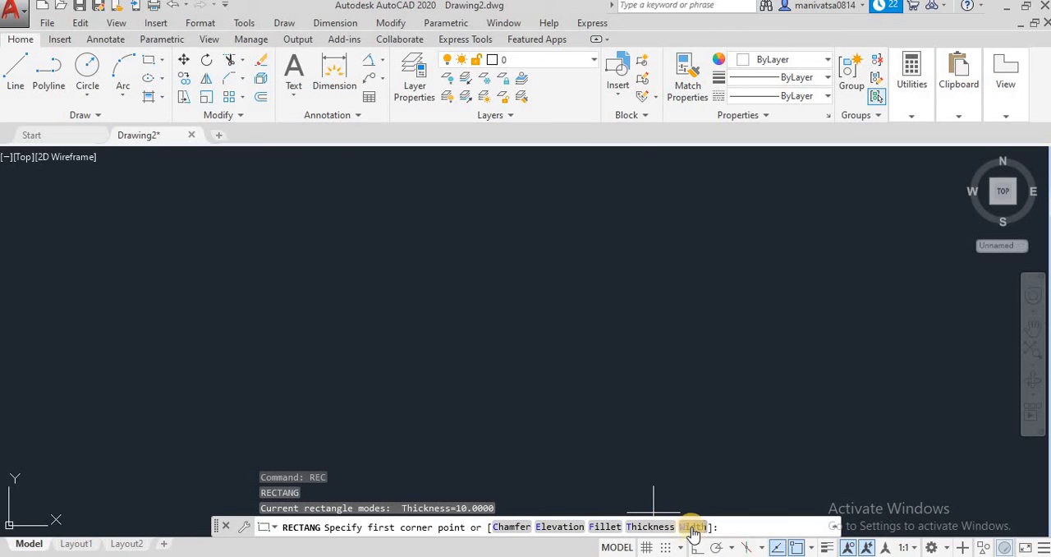
left_click(692, 528)
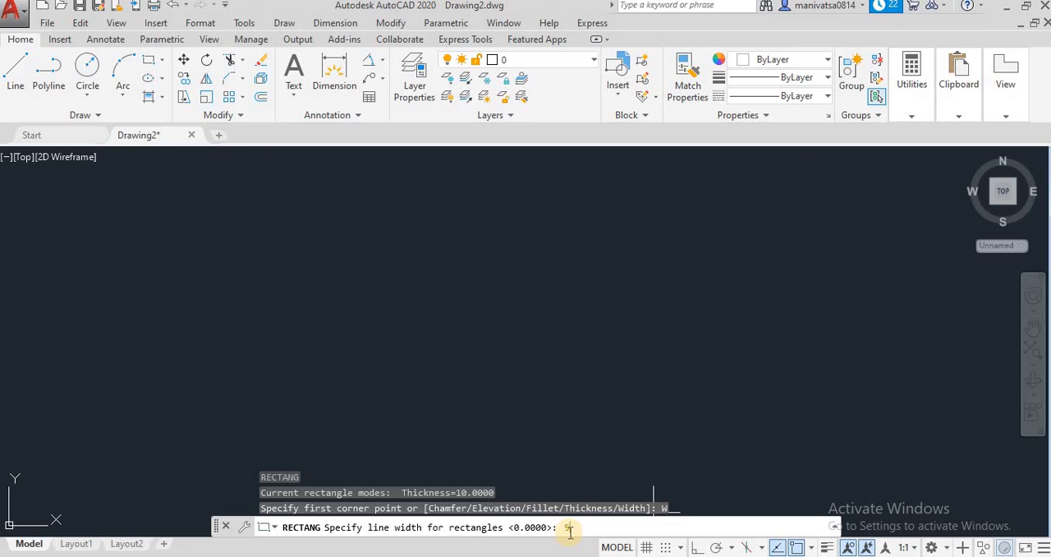
key("Return")
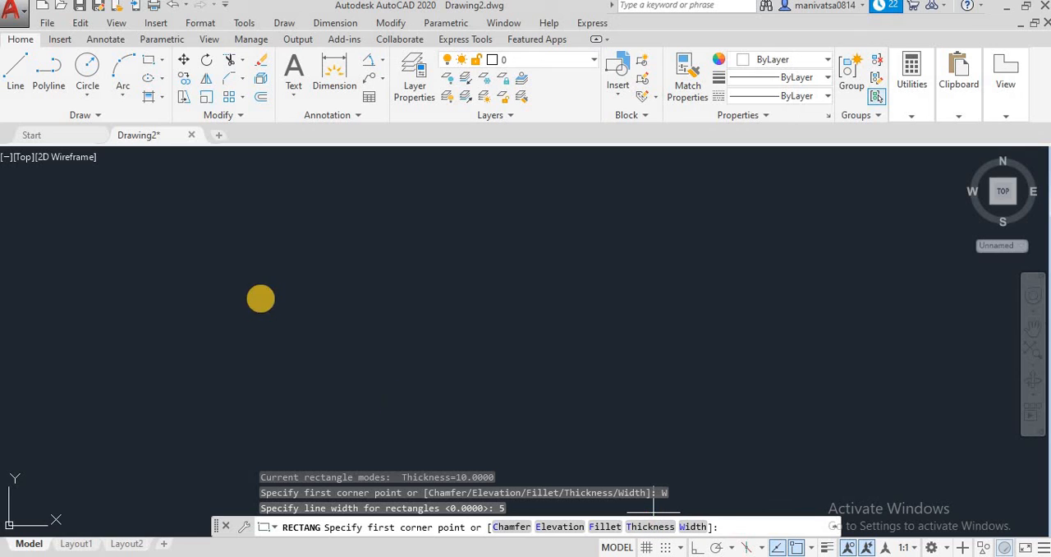
Draw the wide-line rectangle by dimensions in the empty drawing area, accepting length 100 and width 50
left_click(288, 255)
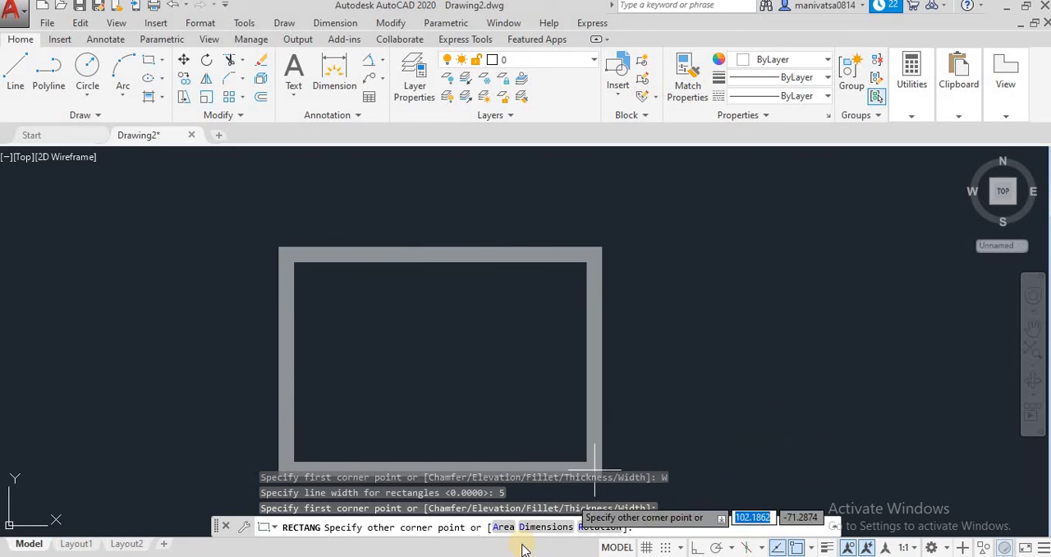
left_click(542, 526)
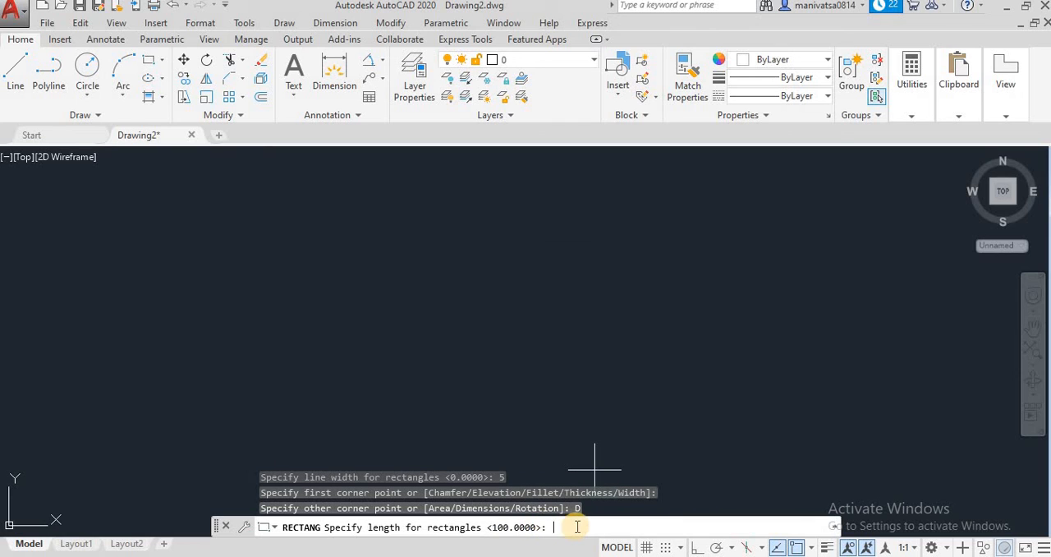
key("Return")
key("Return")
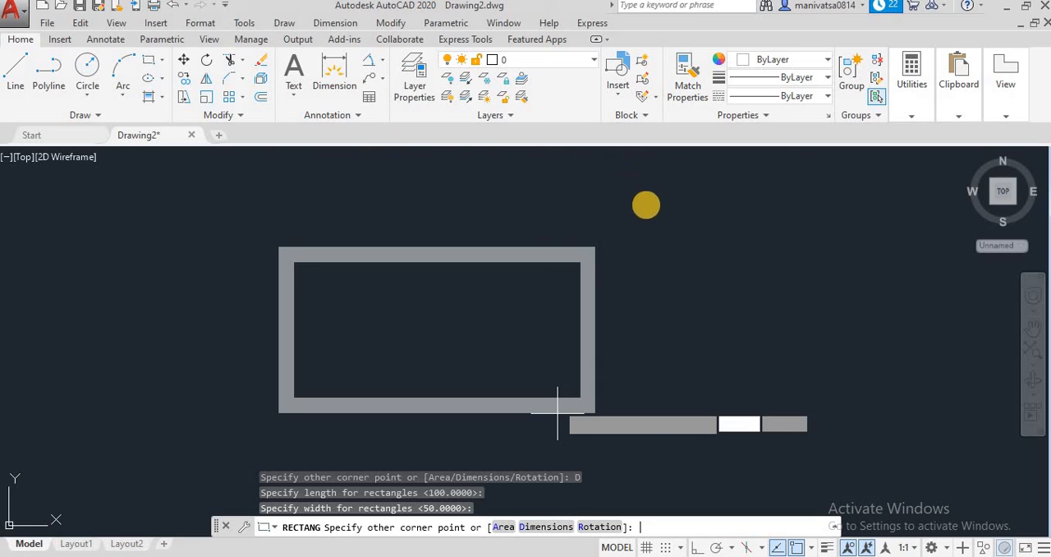
key("Escape")
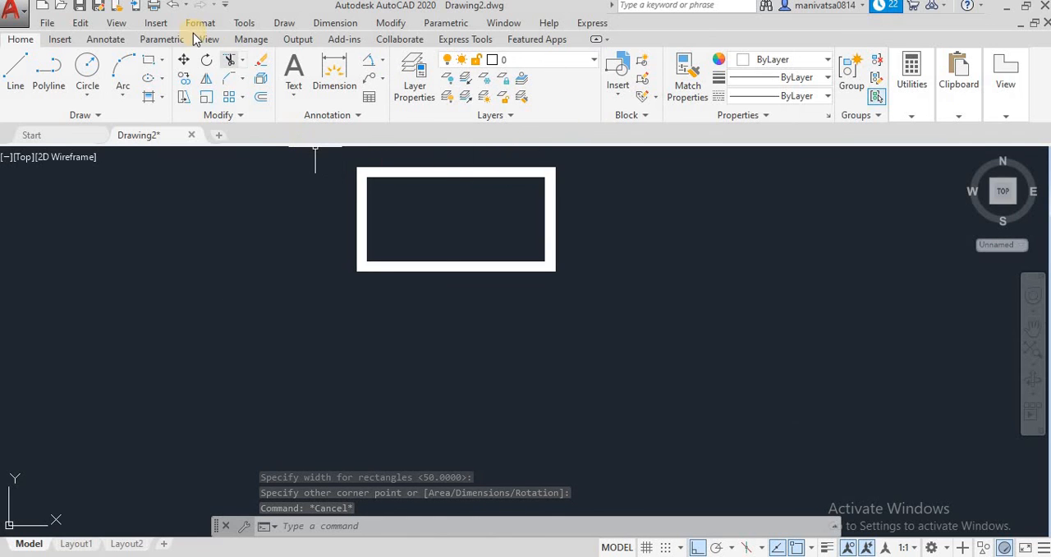
Switch to the Front view and orbit the wide-line rectangle in 3D to examine its line width and thickness
left_click(116, 23)
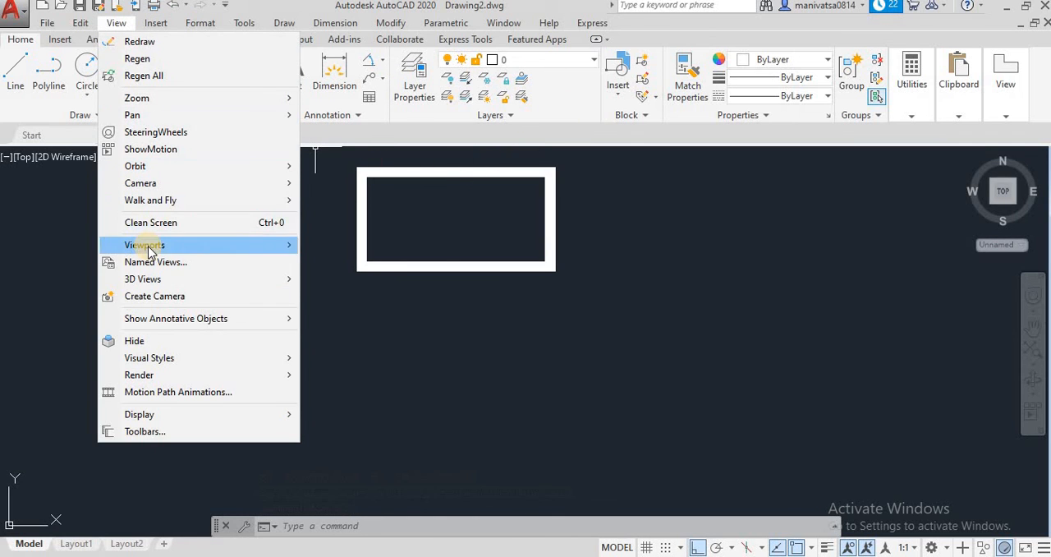
mouse_move(291, 279)
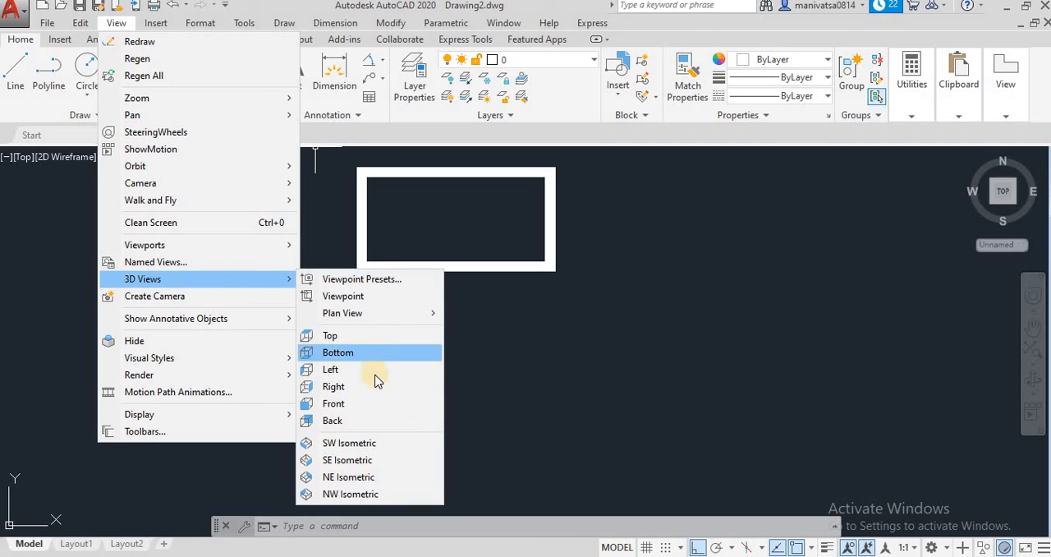
left_click(365, 405)
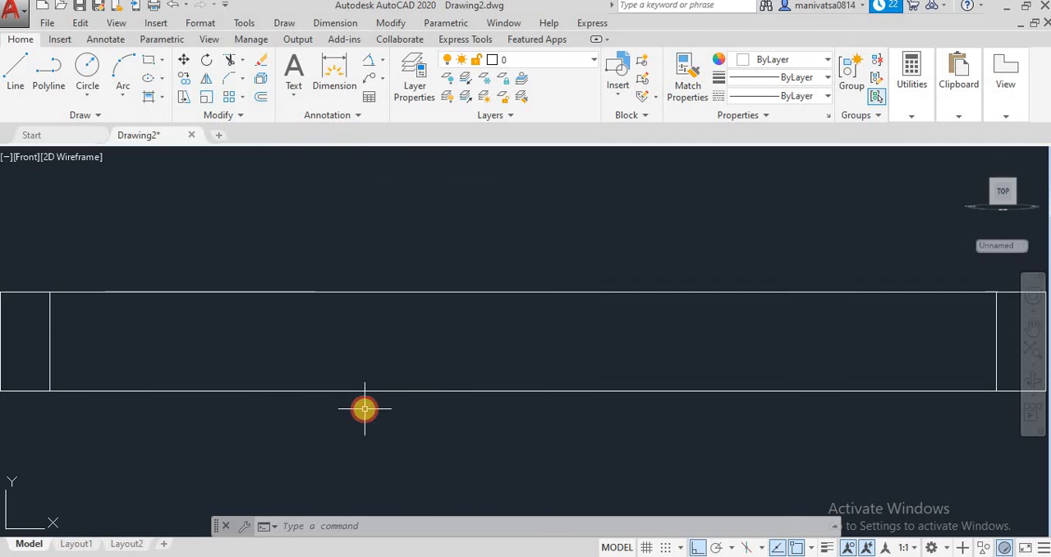
left_click(1036, 383)
left_click_drag(779, 303, 733, 362)
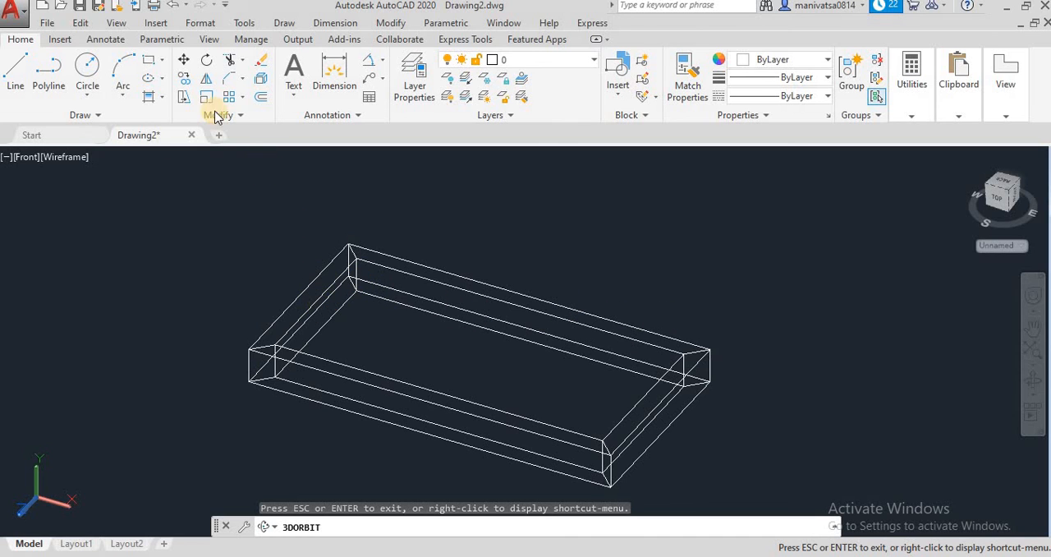
Restore the Top view and erase the wide-line rectangle
left_click(116, 23)
mouse_move(138, 278)
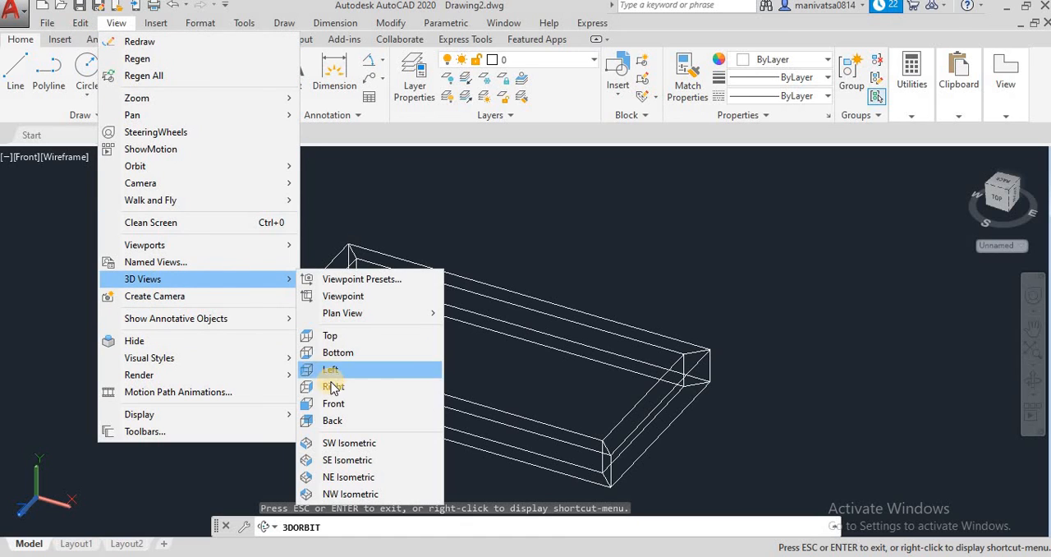
left_click(327, 335)
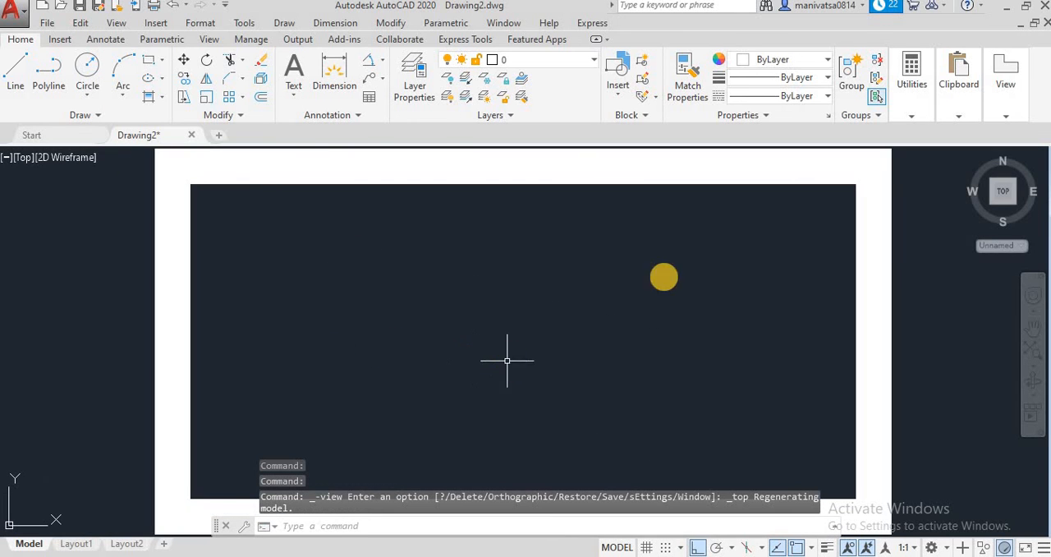
left_click(889, 255)
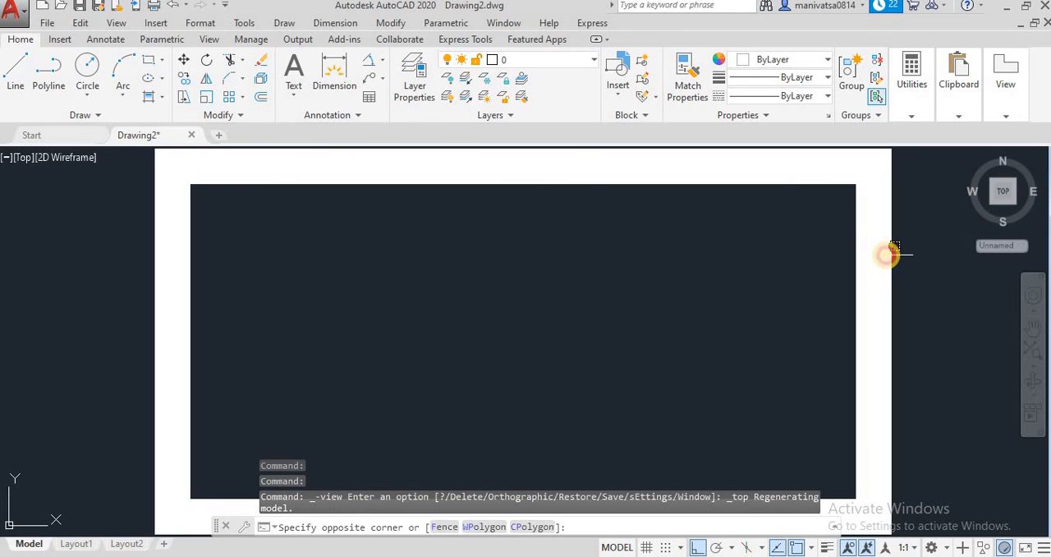
left_click(927, 368)
left_click(908, 420)
left_click(627, 345)
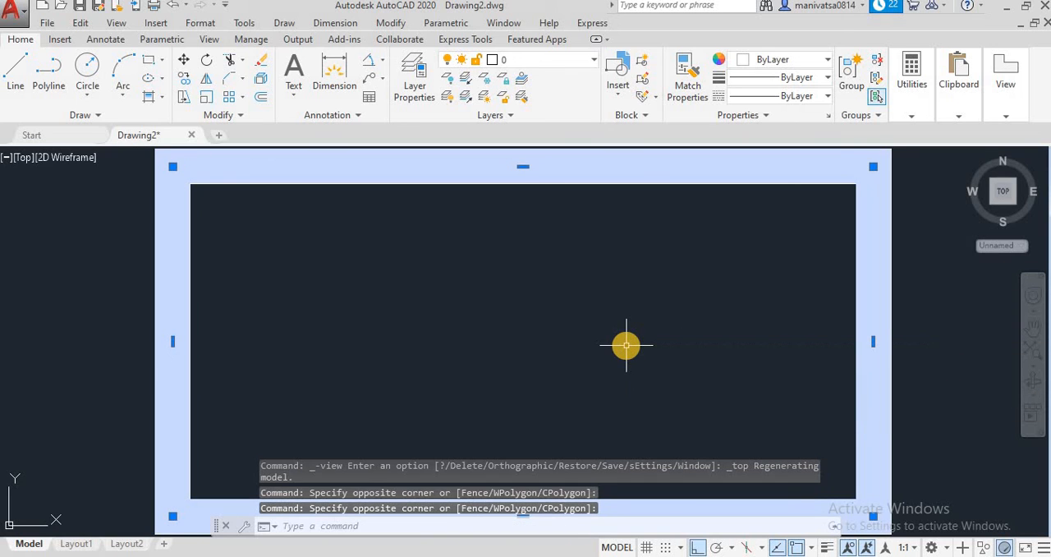
key("Delete")
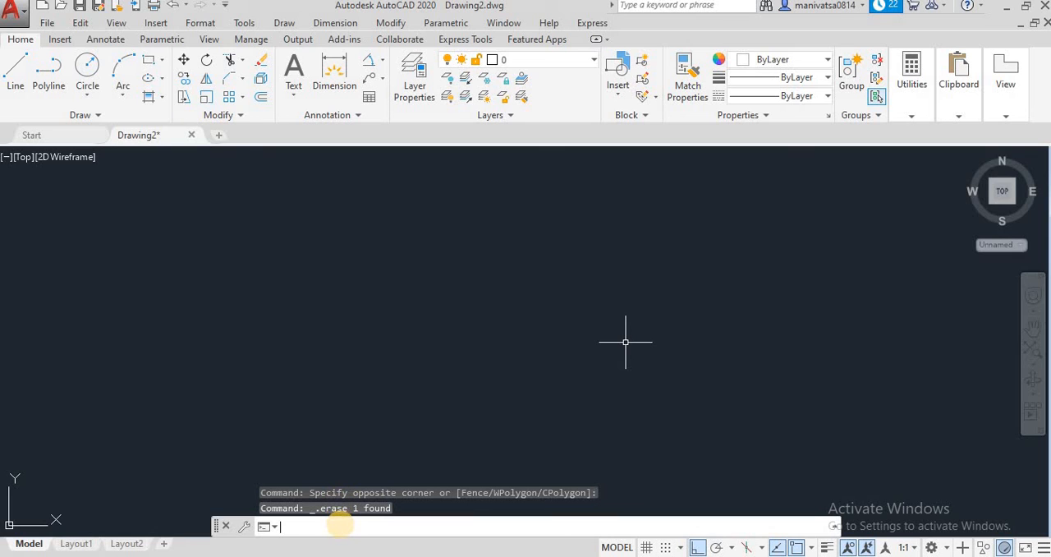
Start the Rectangle command and set the rectangle thickness to 0 and the line width to 5
key("Return")
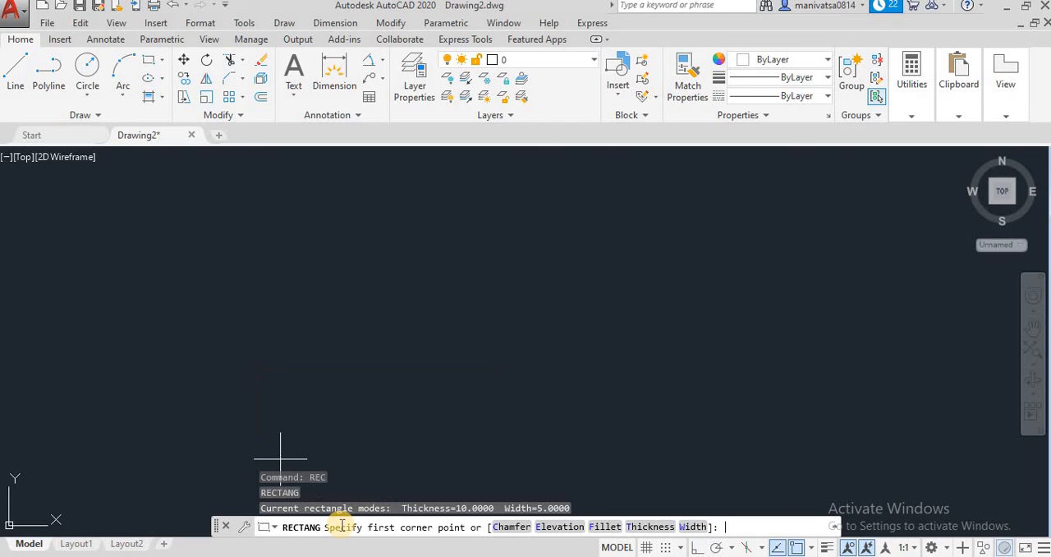
left_click(661, 526)
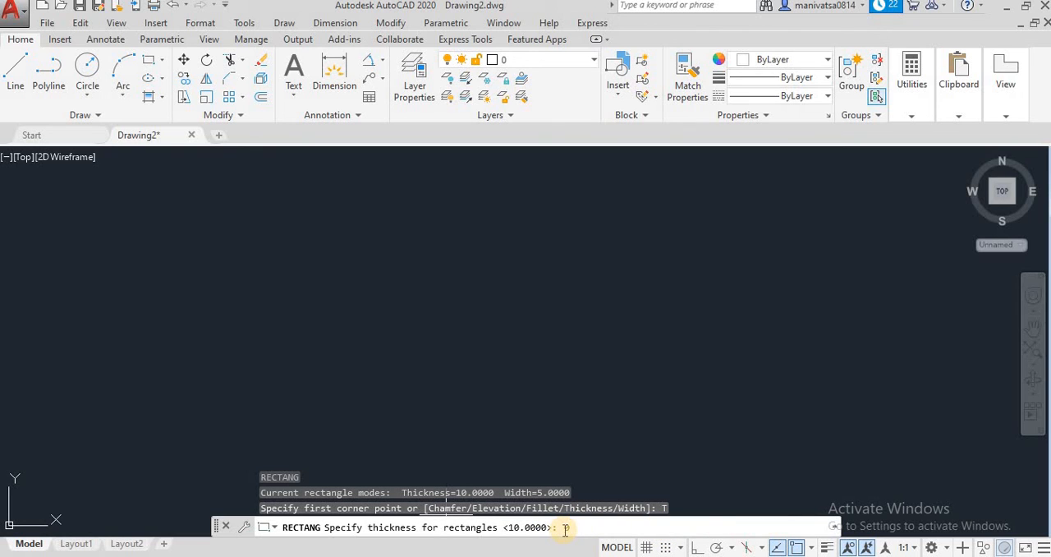
type("0")
key("Return")
left_click(692, 527)
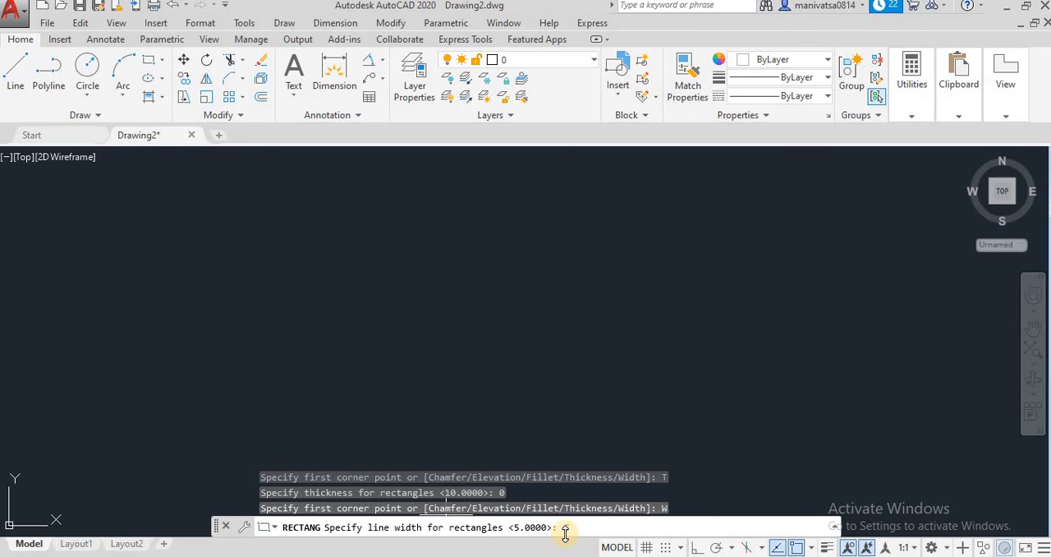
type("5")
key("Return")
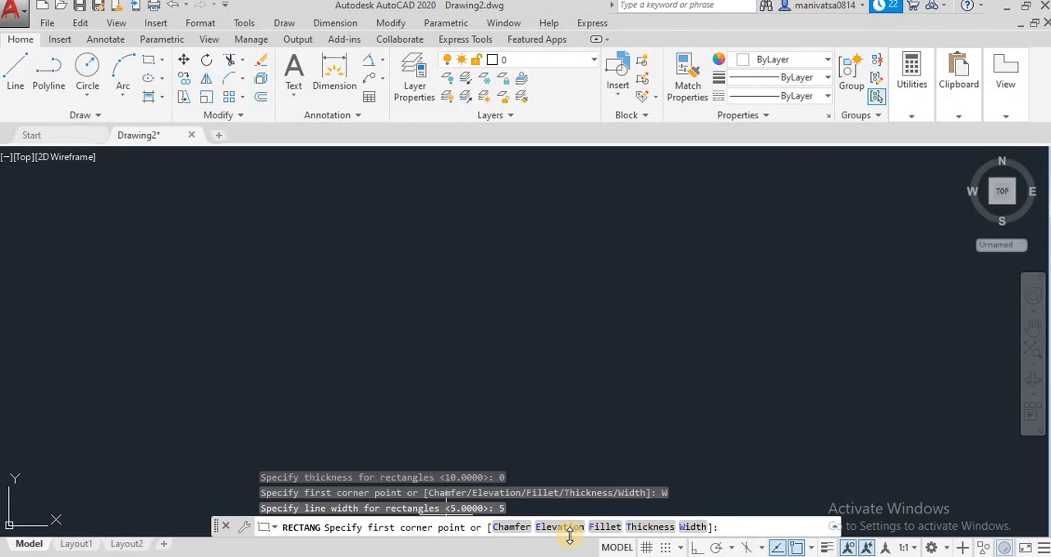
left_click(246, 244)
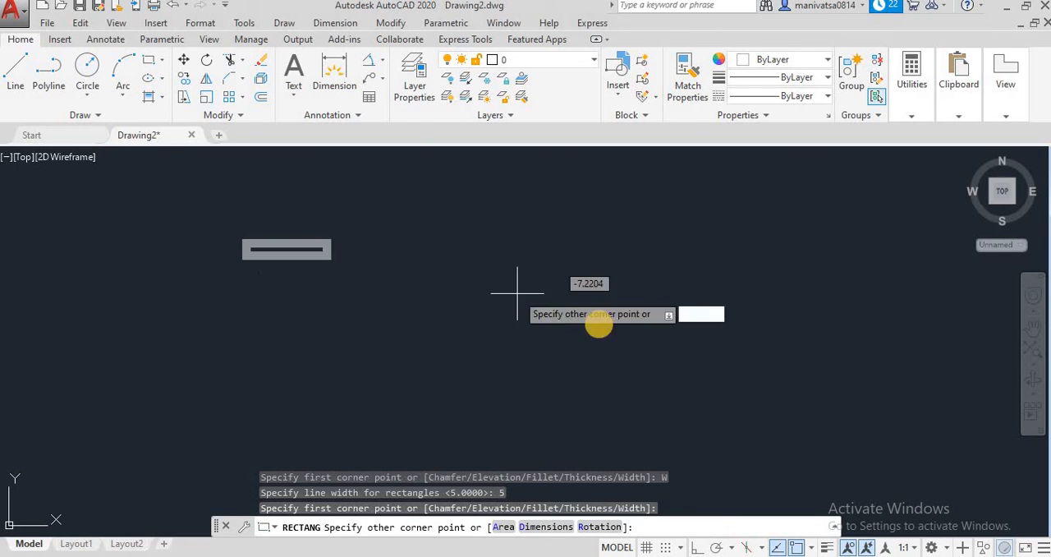
left_click(558, 527)
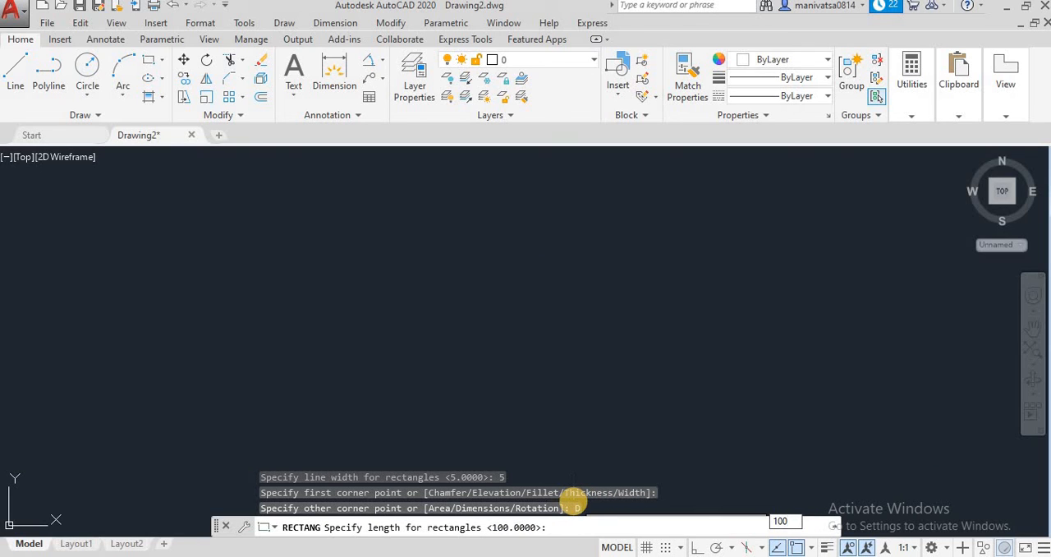
type("100")
key("Return")
type("5")
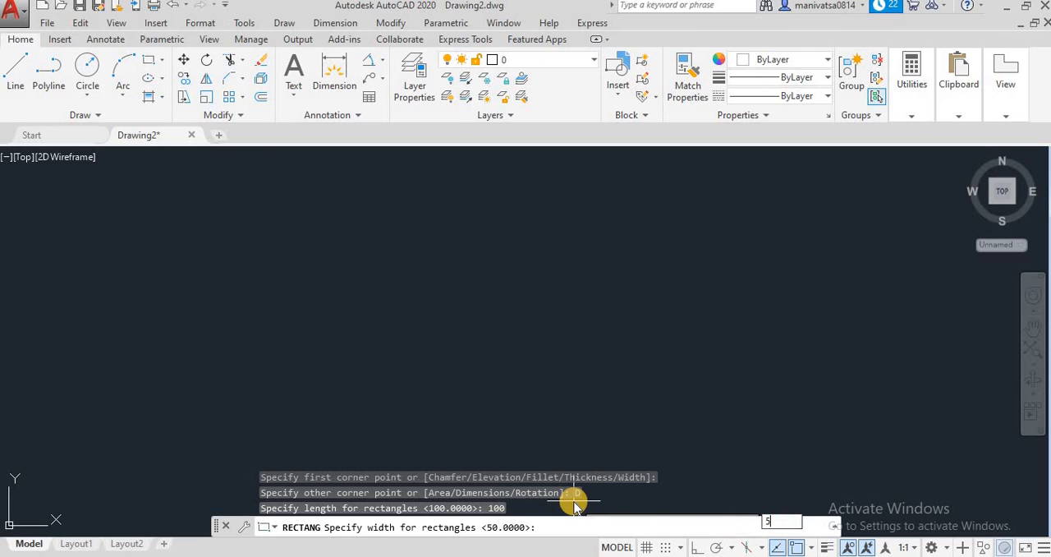
type("0")
key("Return")
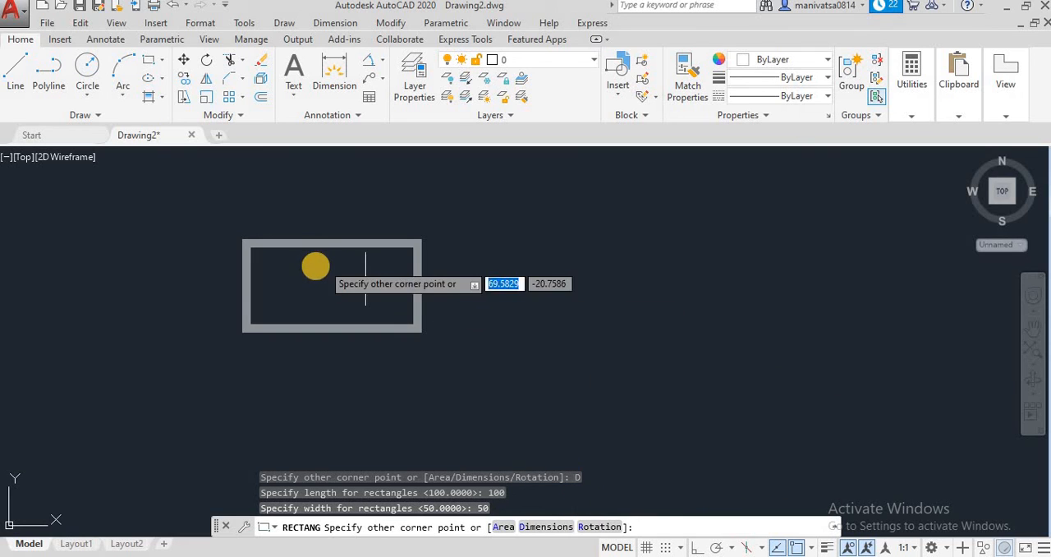
key("Escape")
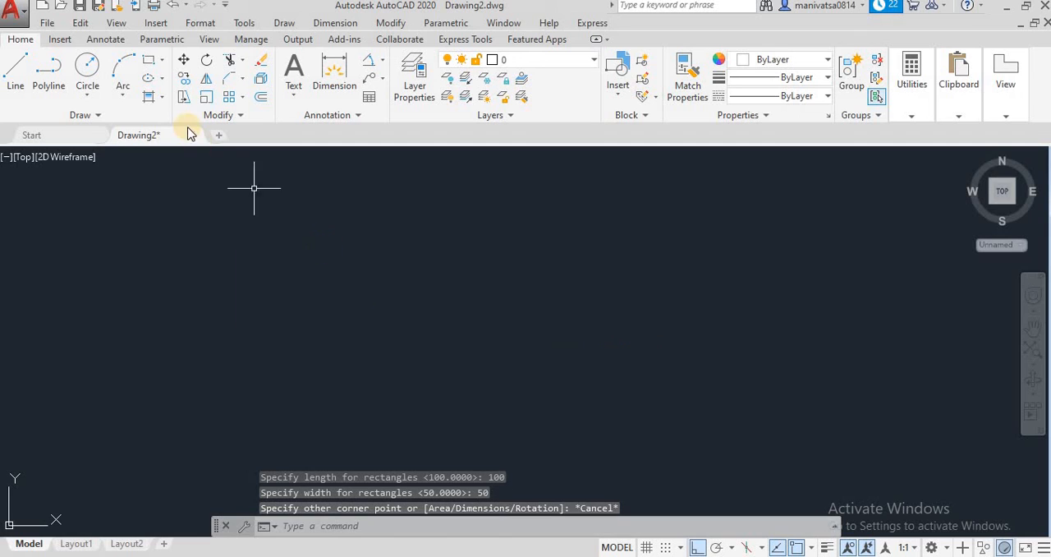
Restart the Rectangle command and accept the line width of 5
left_click(156, 63)
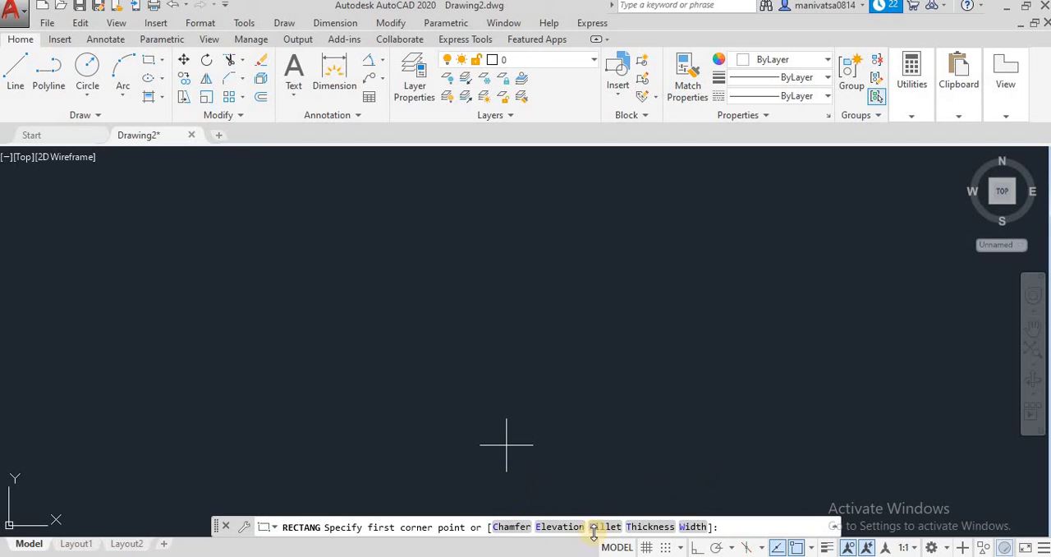
left_click(683, 526)
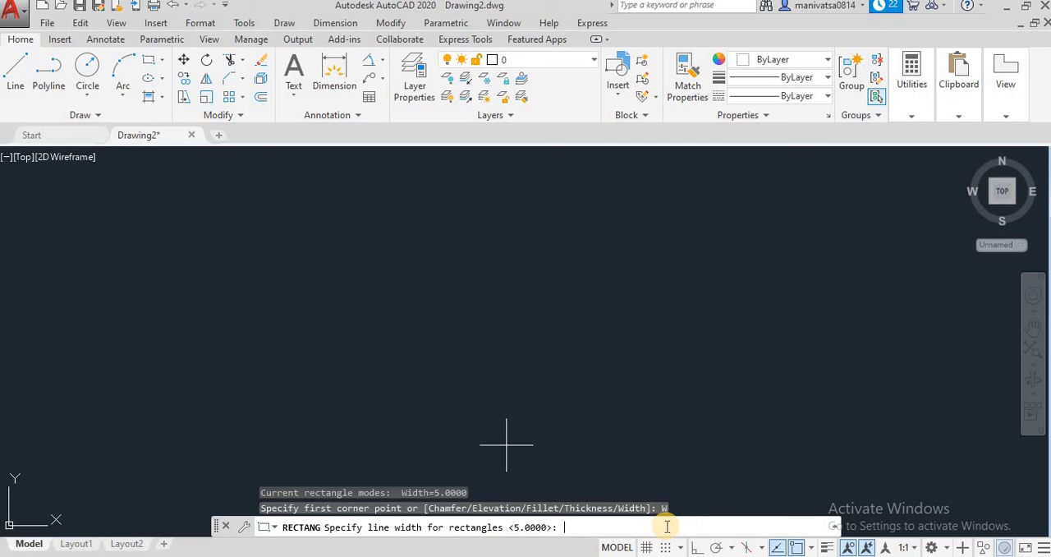
key("Return")
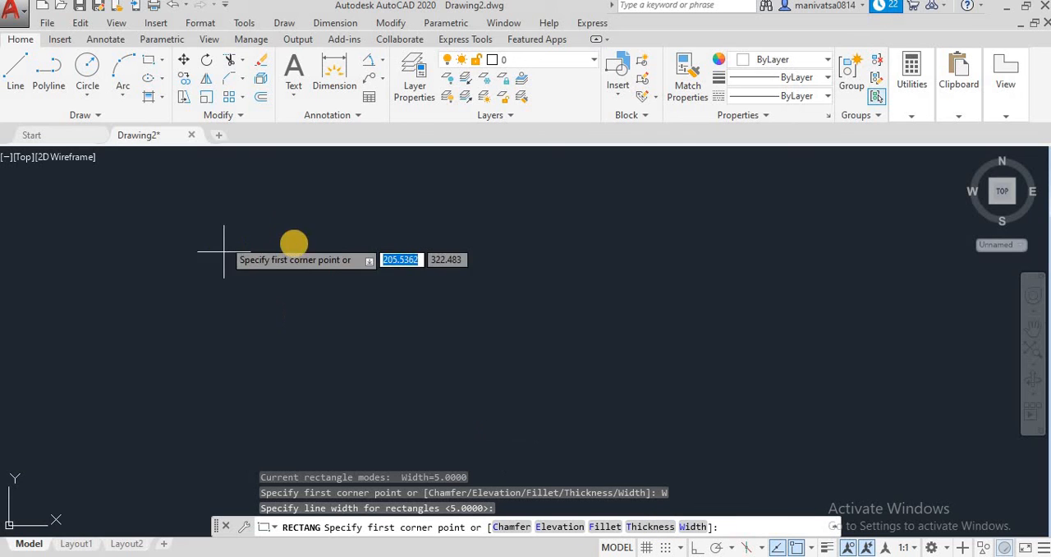
Draw a wide-line rectangle freehand in the middle of the drawing area by picking two opposite corners
left_click(329, 252)
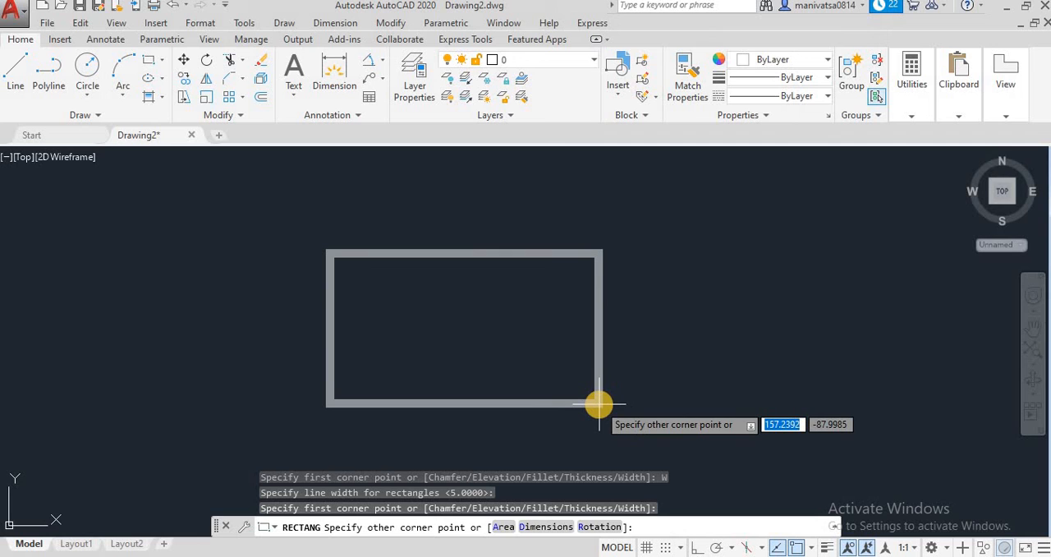
key("Return")
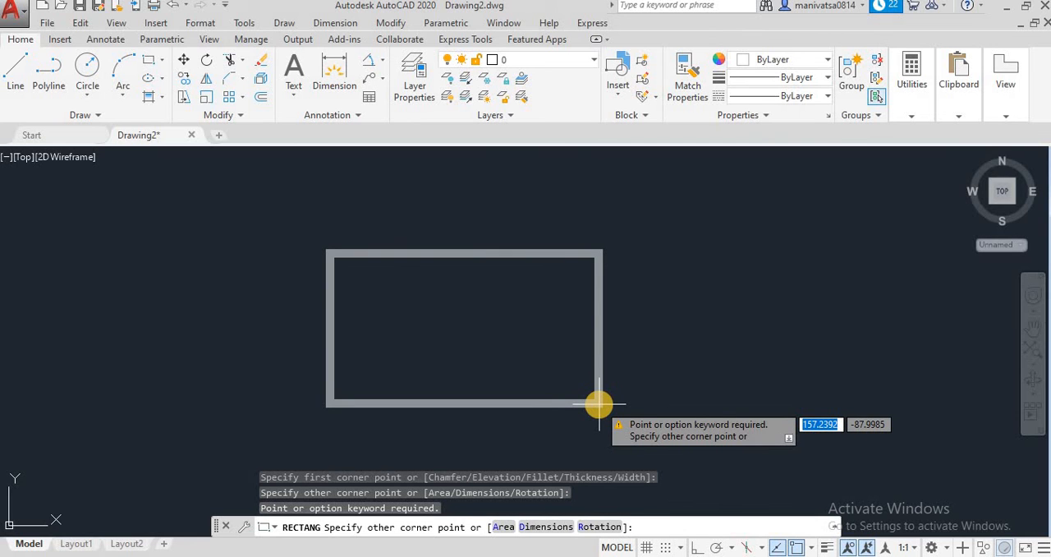
left_click(603, 437)
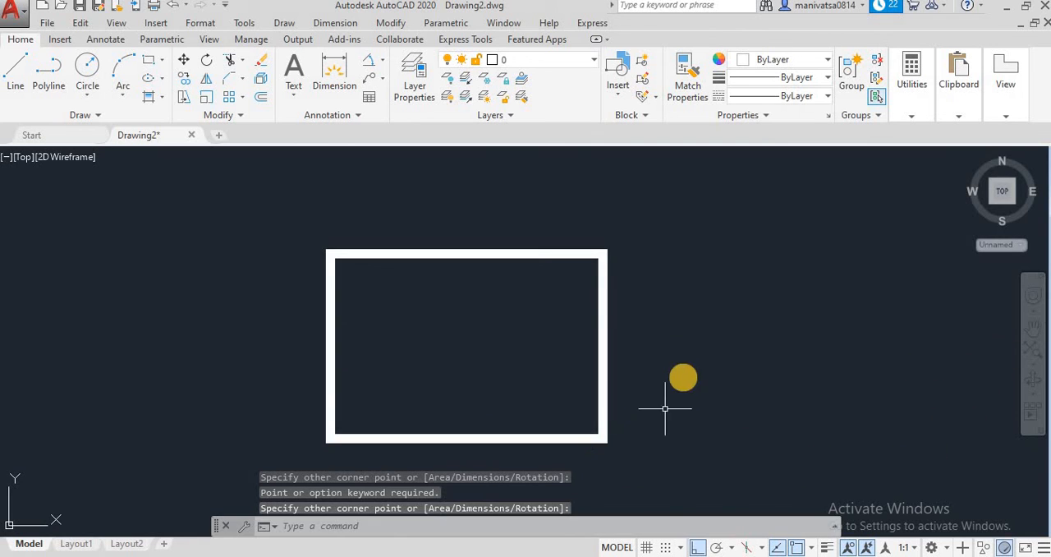
Switch to the Front view and orbit the rectangle in 3D to examine its line width without thickness
left_click(116, 23)
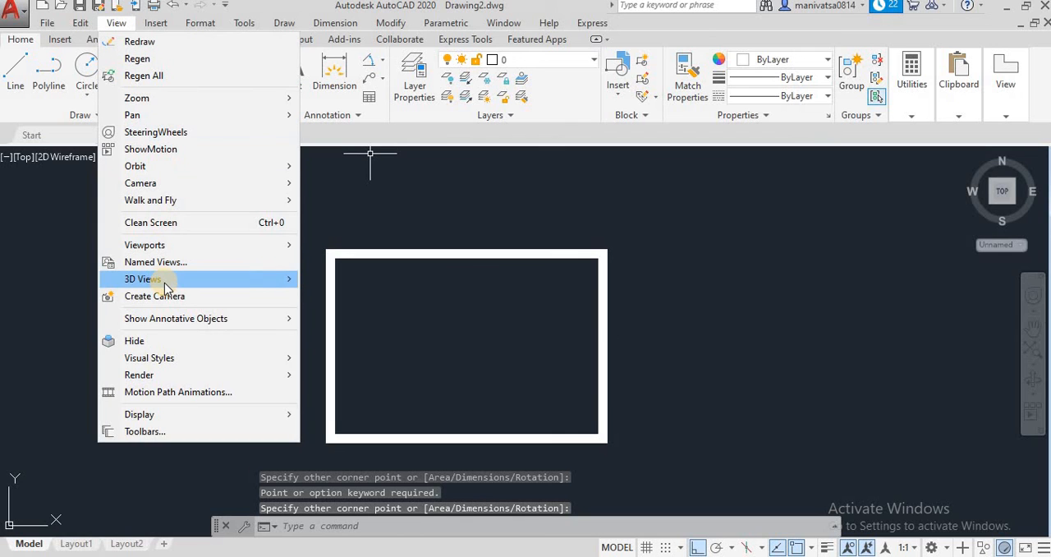
mouse_move(192, 279)
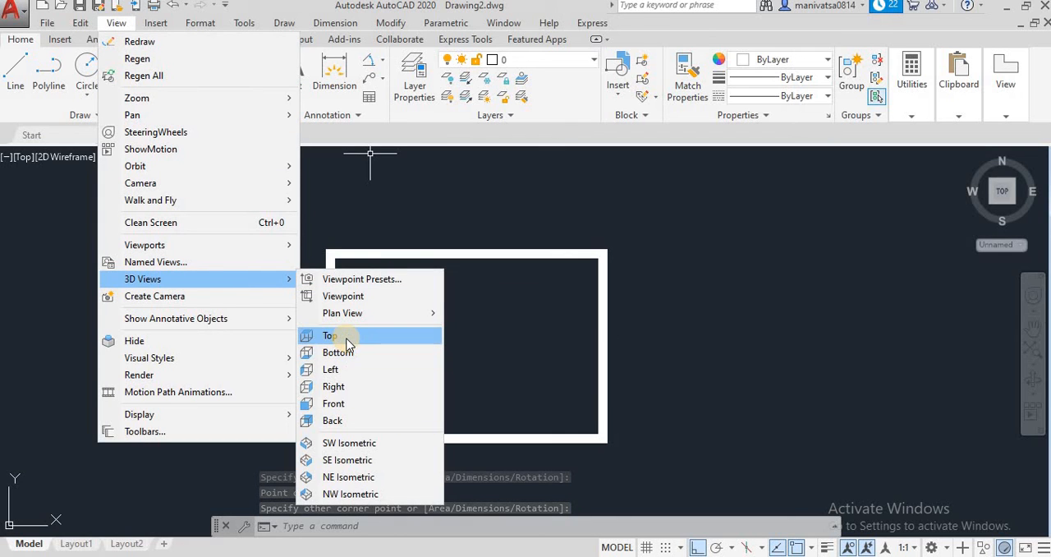
left_click(337, 402)
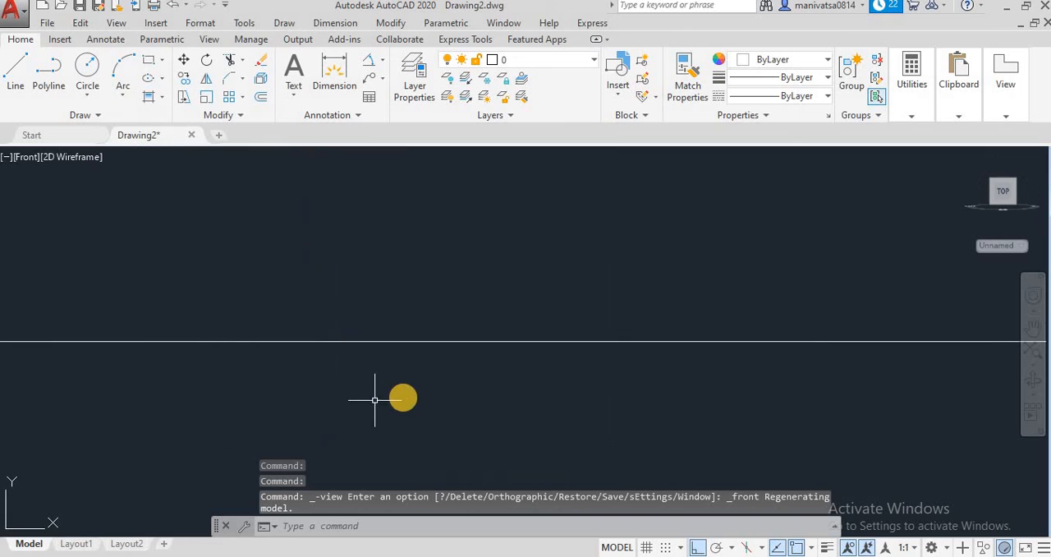
scroll(439, 372, "down", 2)
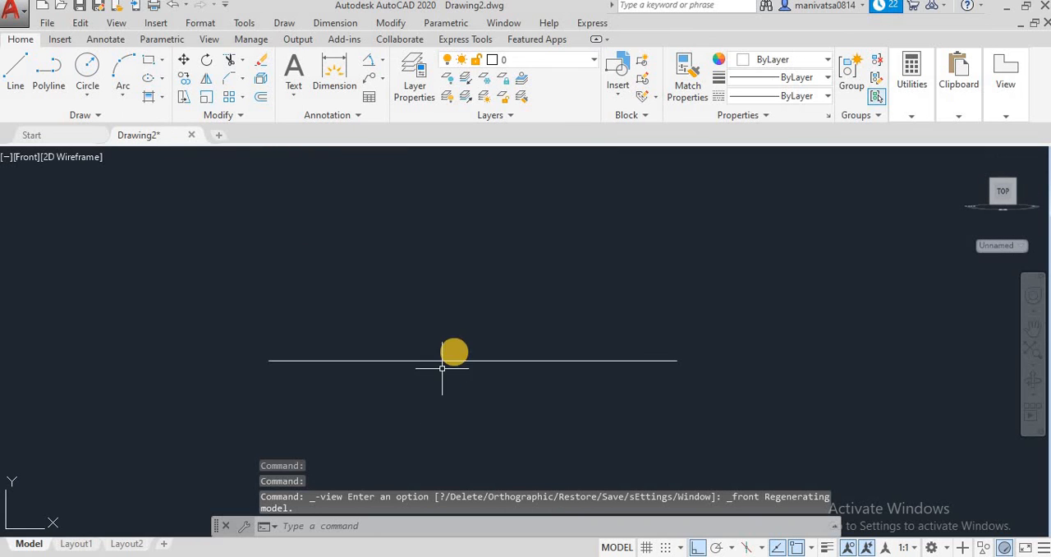
left_click(1032, 381)
left_click_drag(830, 324, 777, 416)
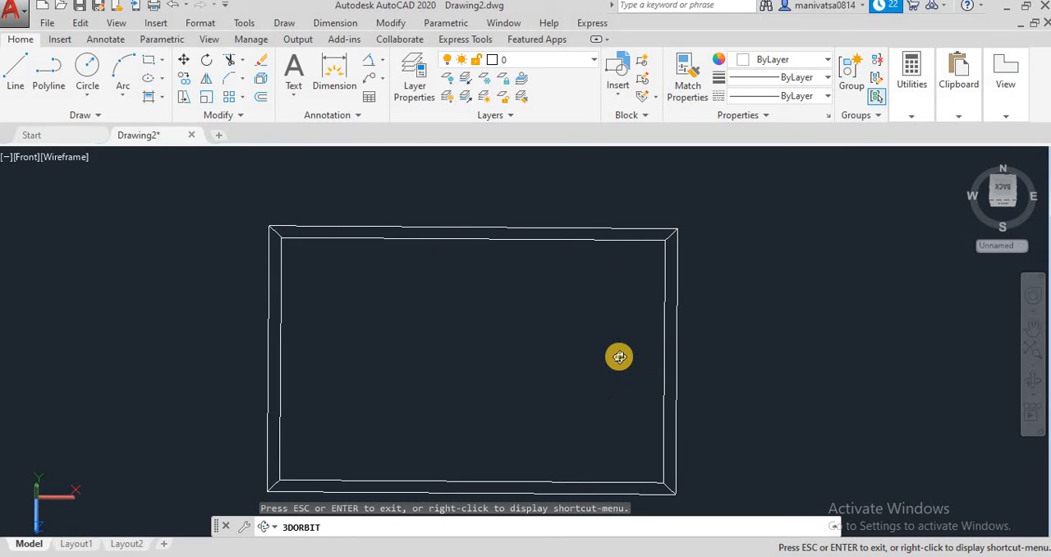
left_click_drag(607, 354, 546, 319)
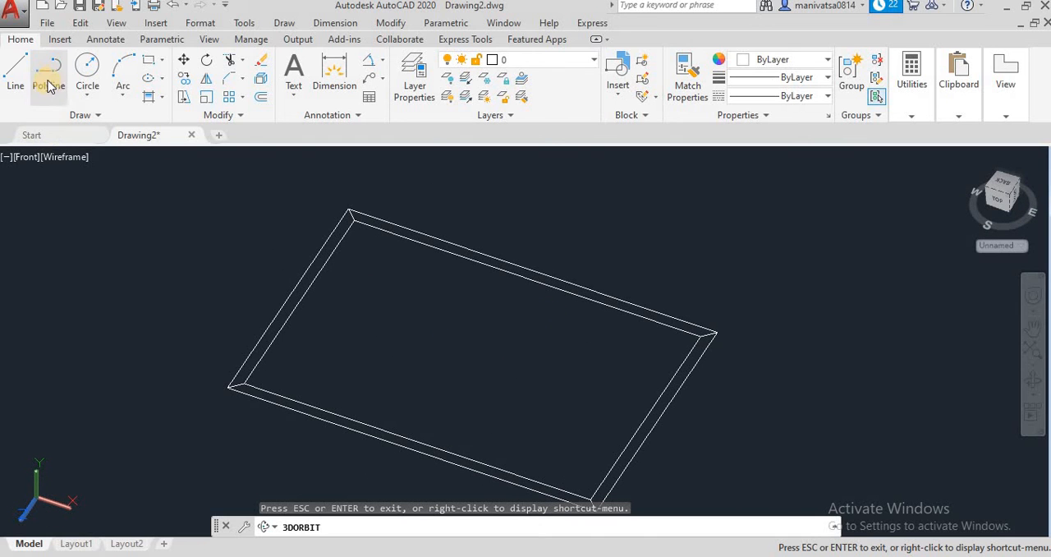
Return to the Top view and erase the wide-line rectangle with a crossing selection
left_click(114, 23)
mouse_move(147, 279)
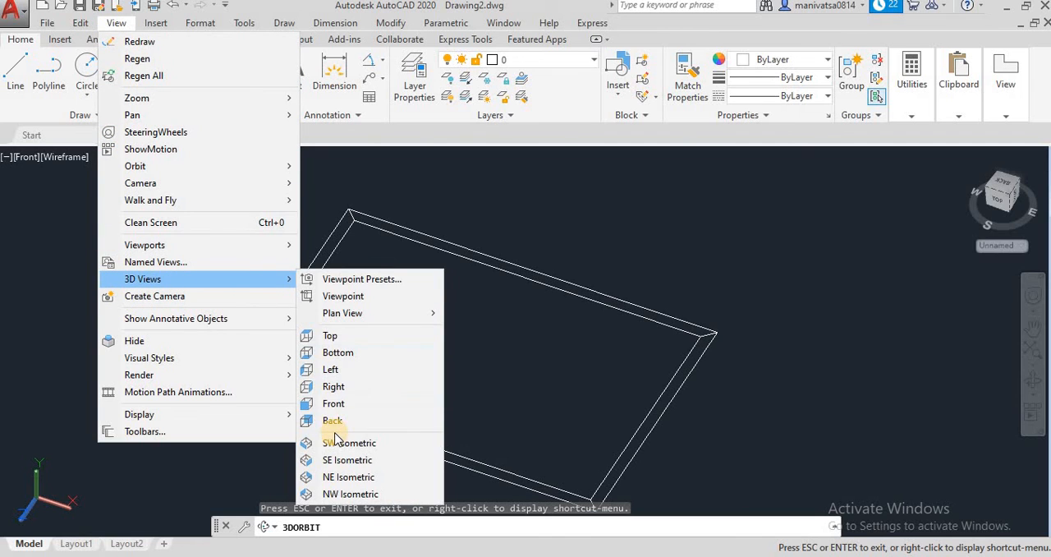
left_click(336, 334)
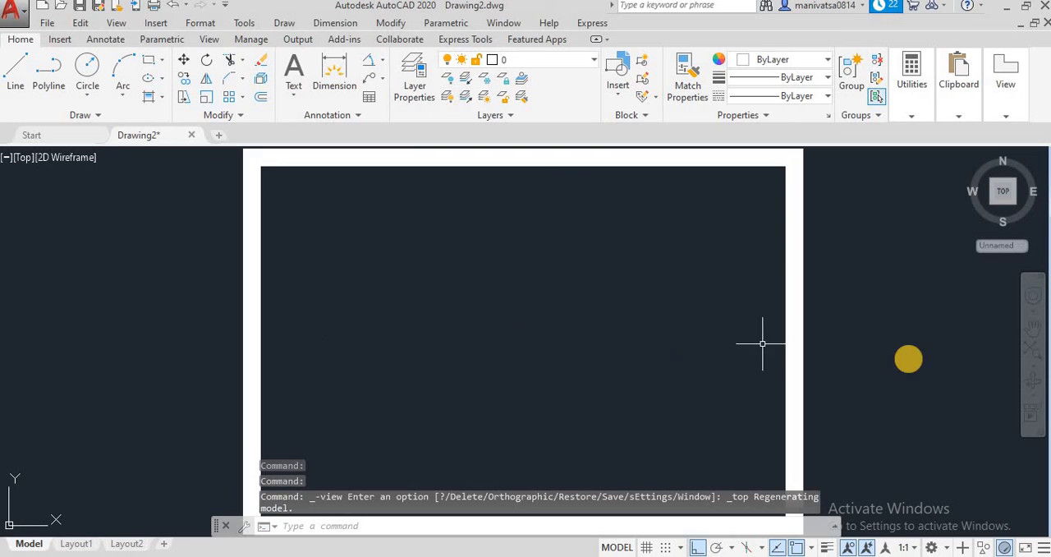
left_click(862, 370)
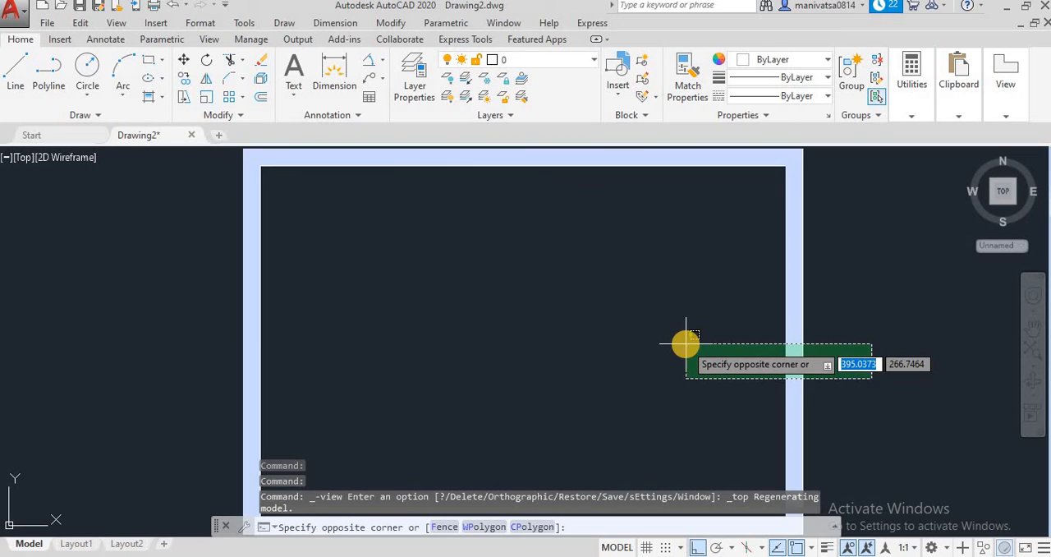
left_click(685, 343)
key("Delete")
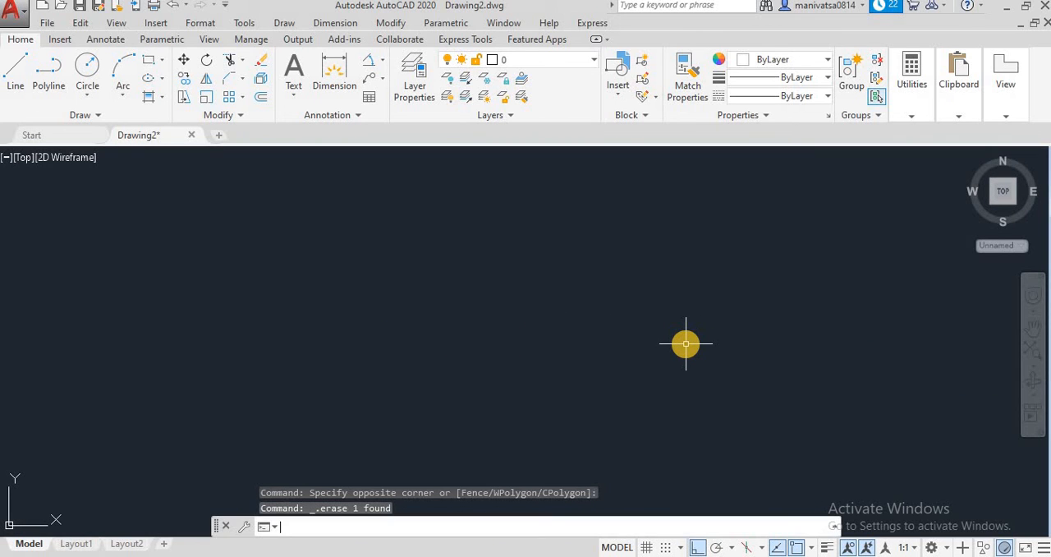